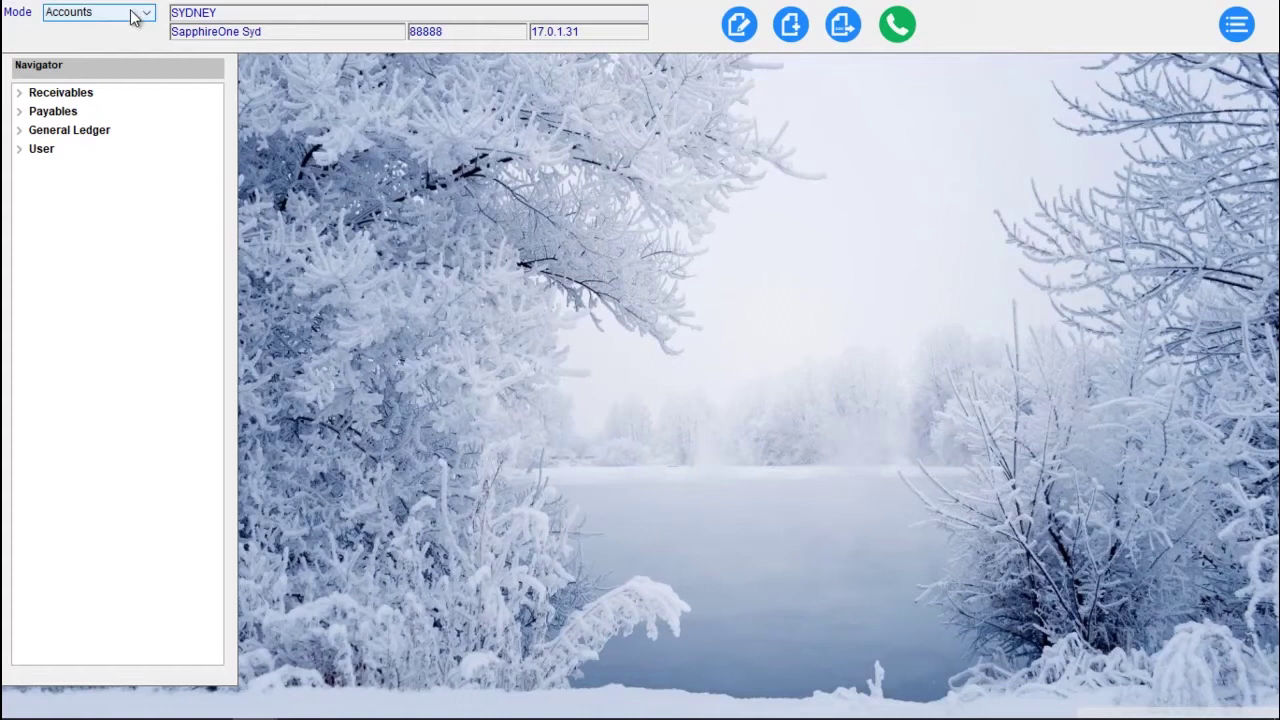
Switch the mode in turn to Inventory, Job Projects, Assets and Payroll to view each mode's navigator functions
click(135, 22)
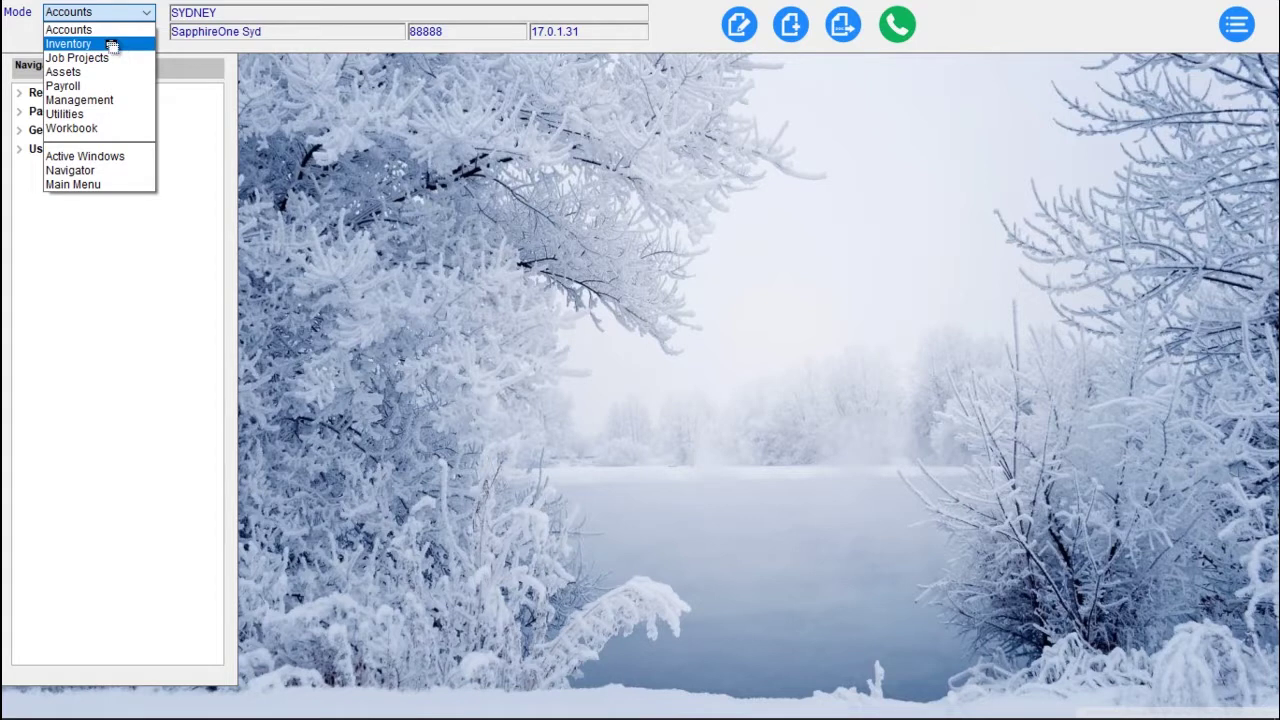
click(112, 45)
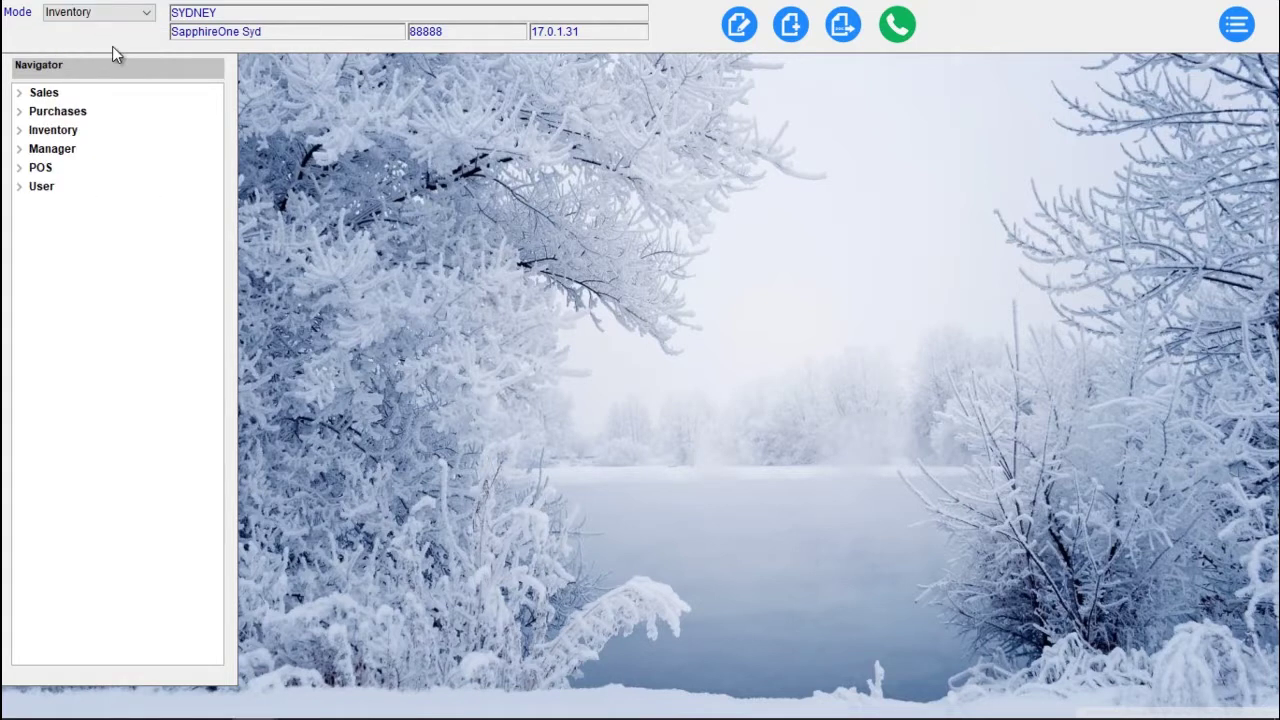
click(113, 13)
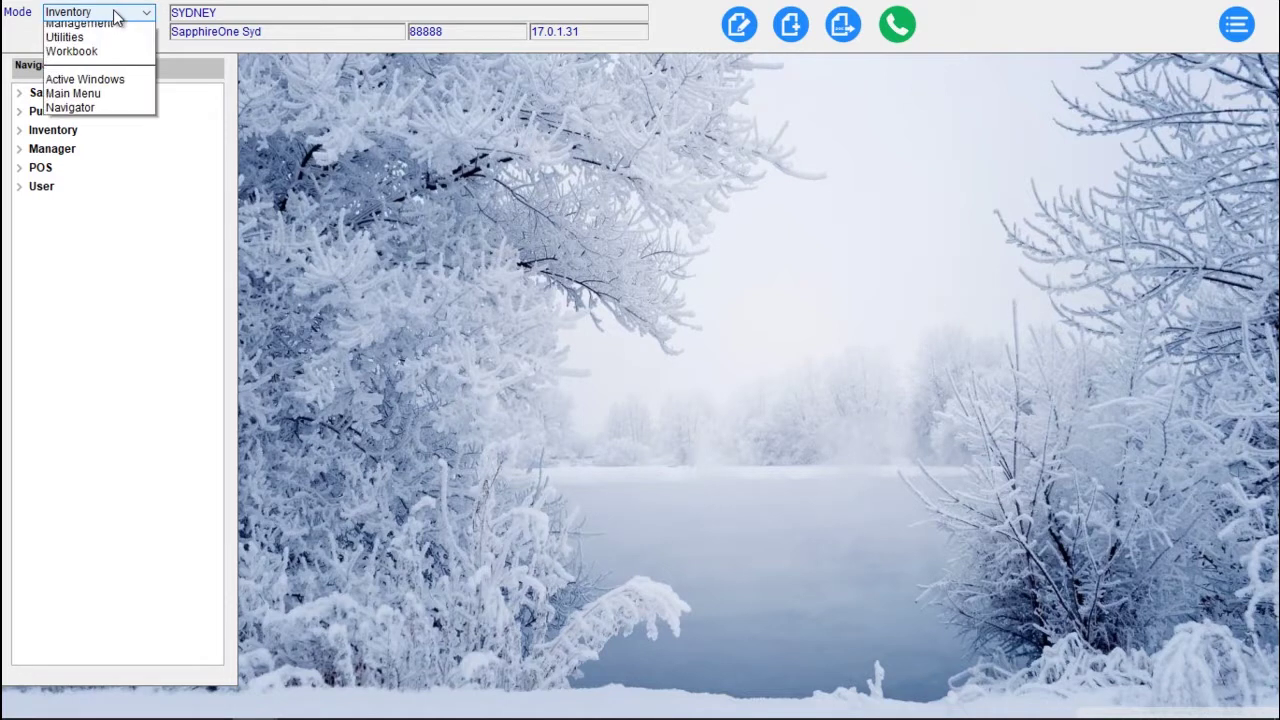
click(101, 57)
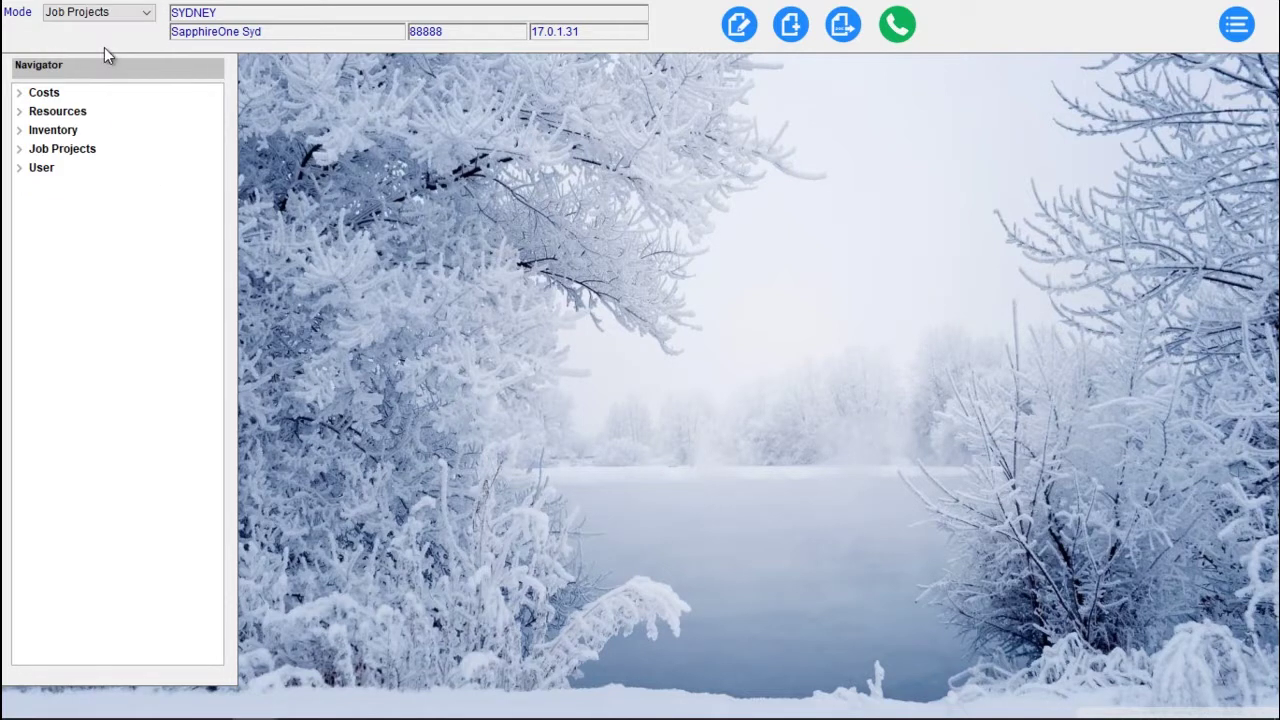
click(110, 14)
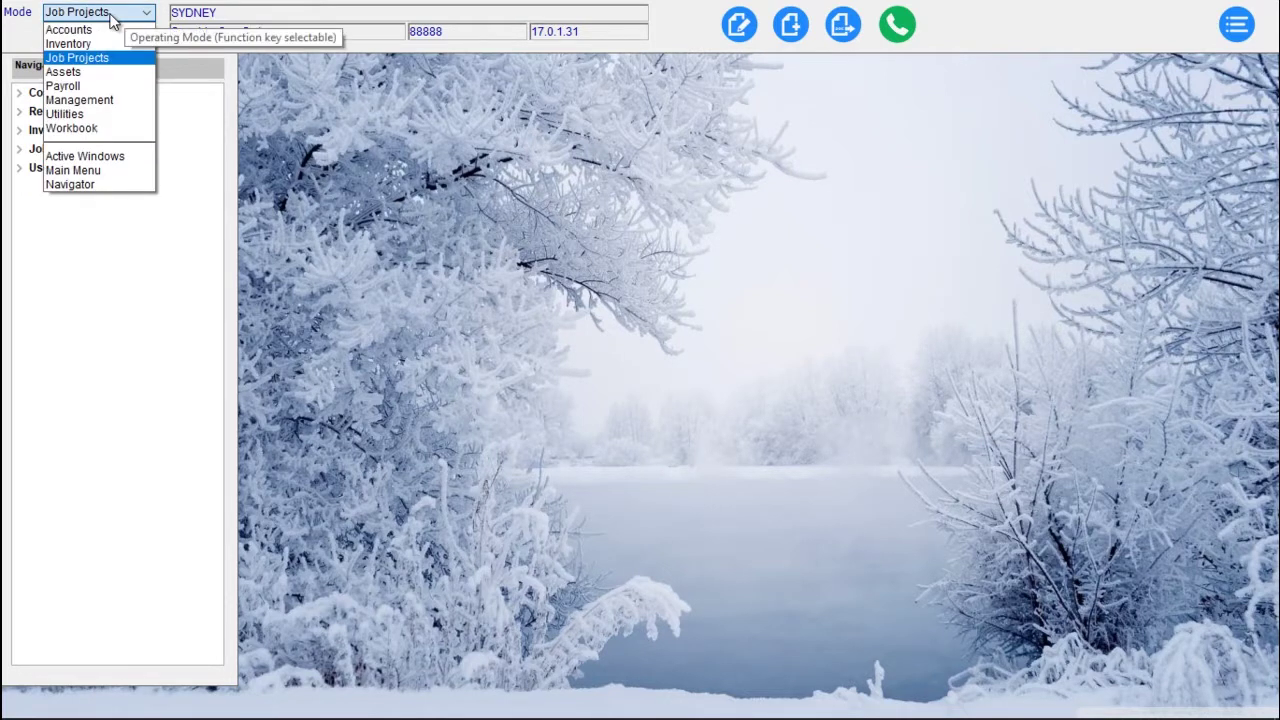
click(86, 71)
click(108, 14)
click(90, 94)
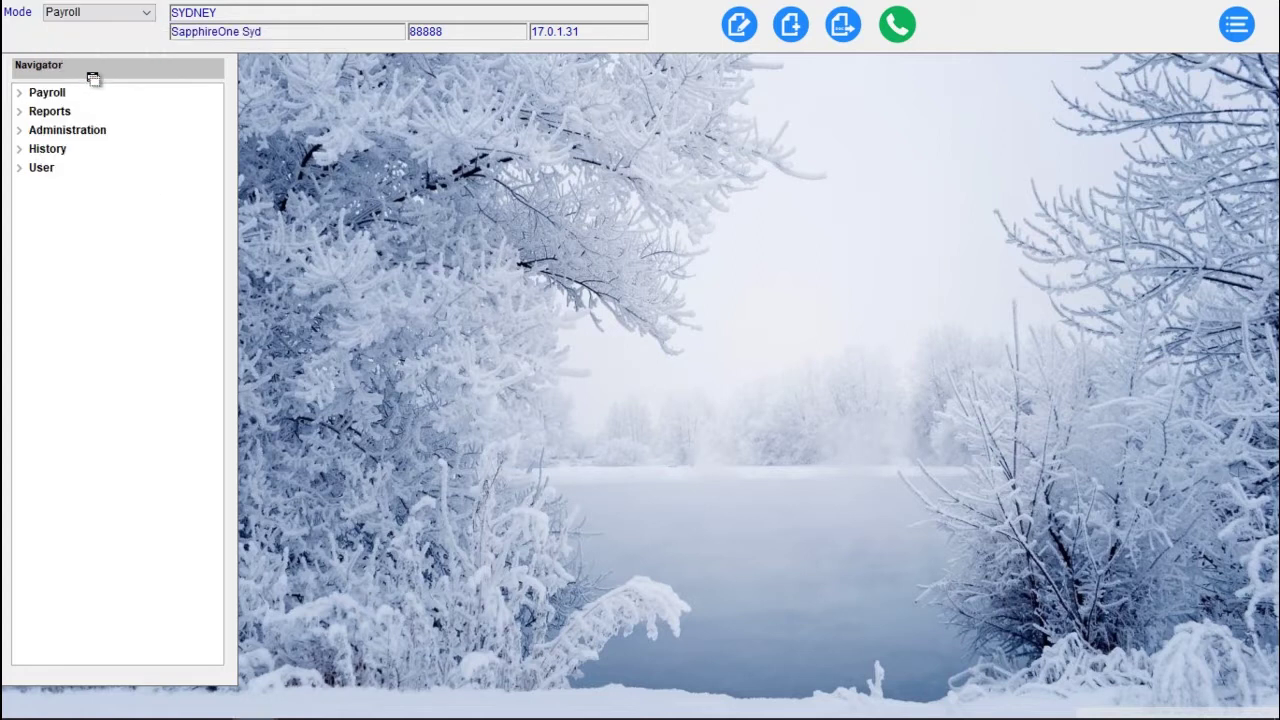
View the navigator functions of the Management, Utilities and Workbook modes, and return to Accounts mode
click(120, 14)
click(95, 100)
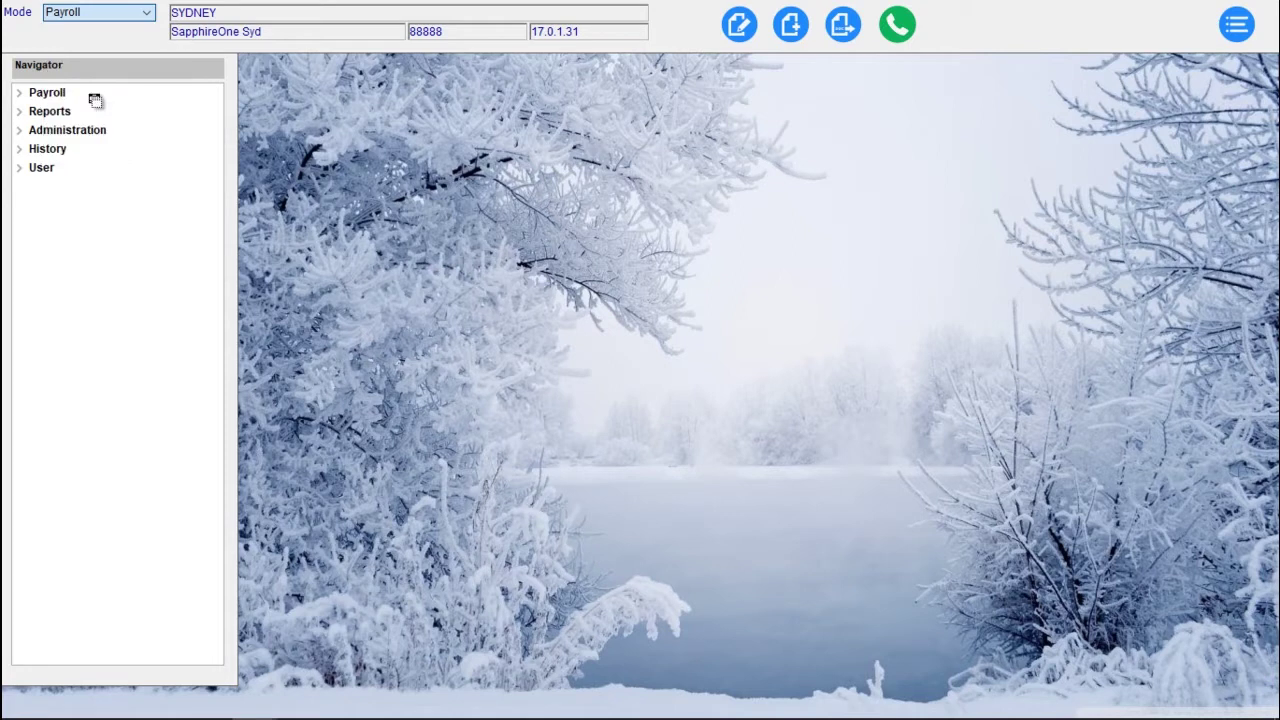
click(118, 14)
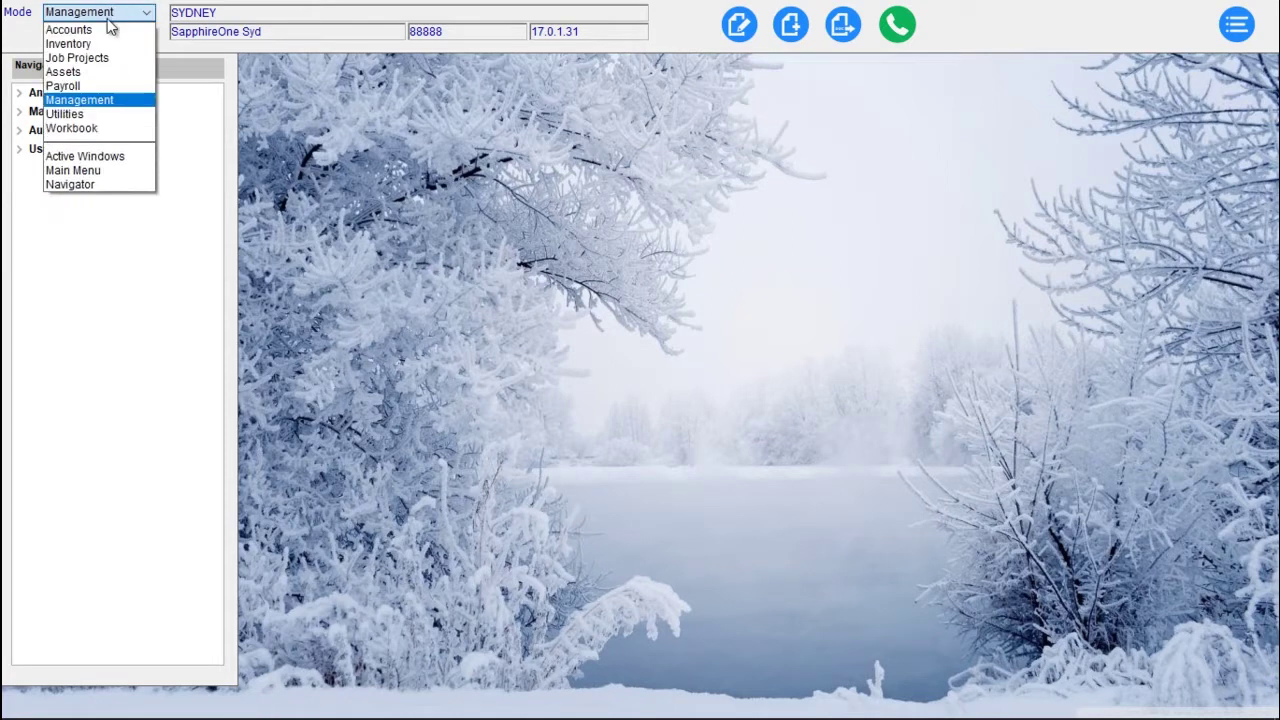
click(92, 116)
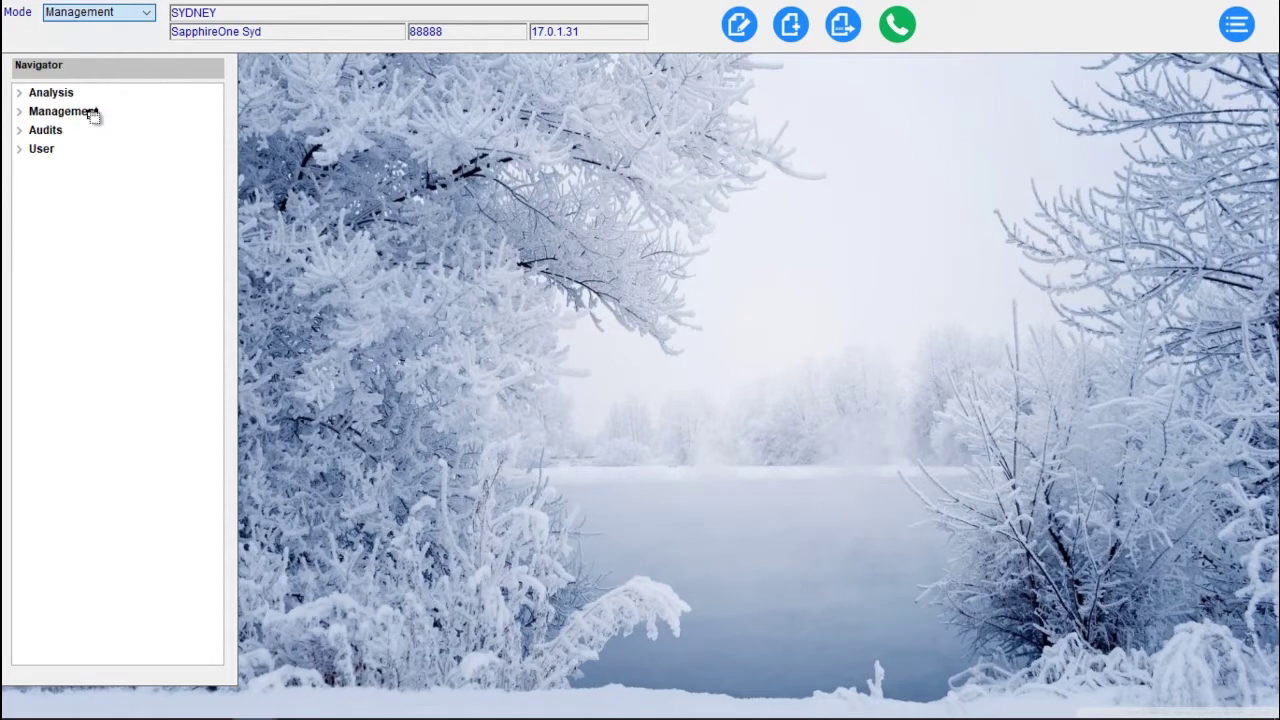
click(106, 14)
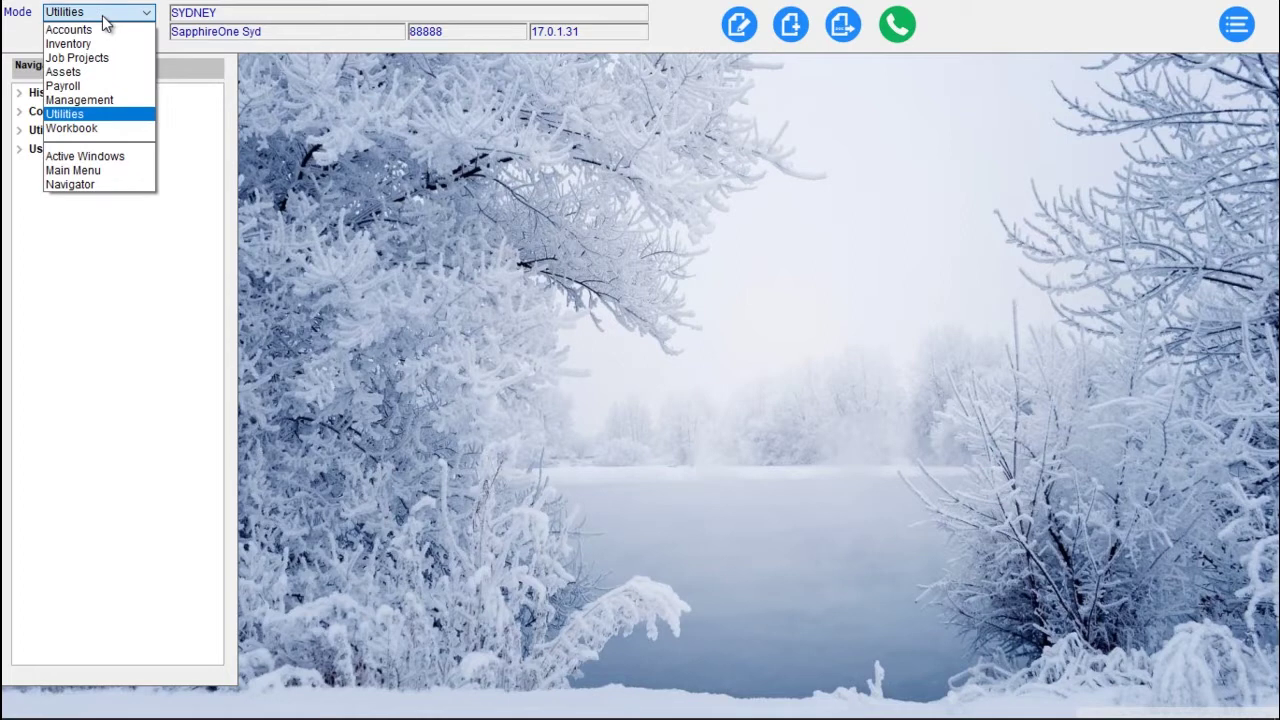
click(82, 128)
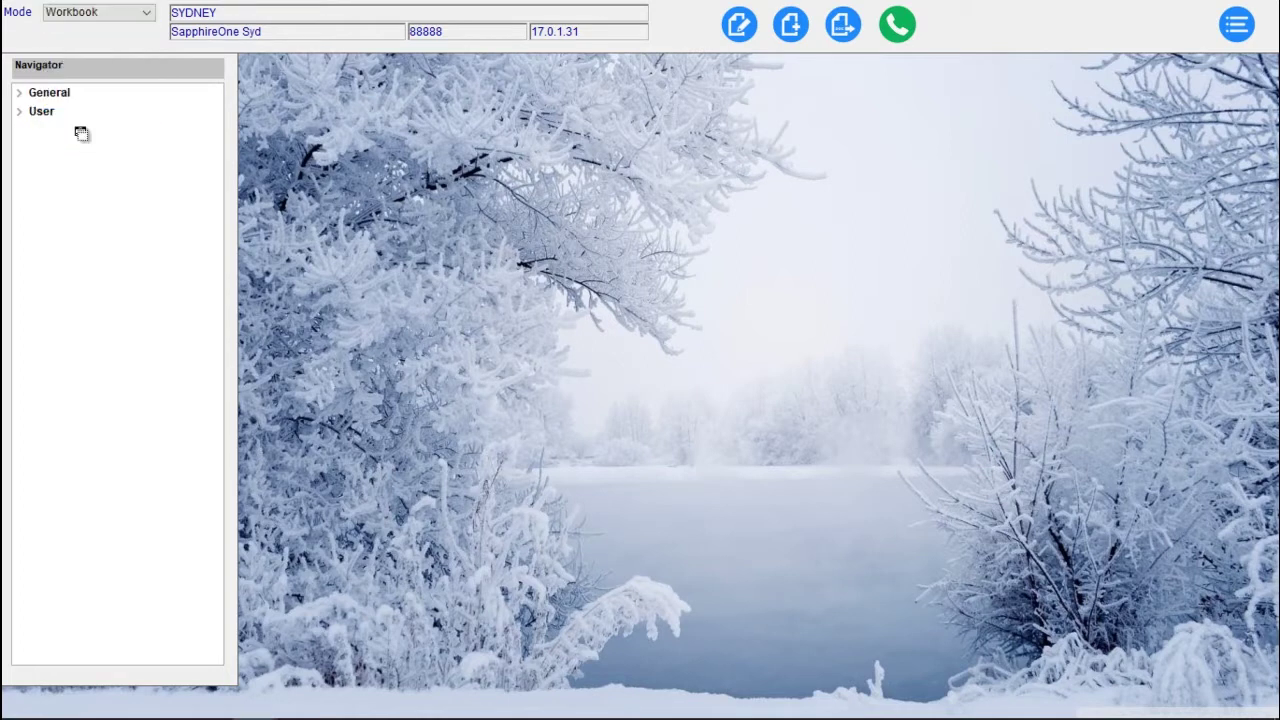
click(125, 15)
click(102, 25)
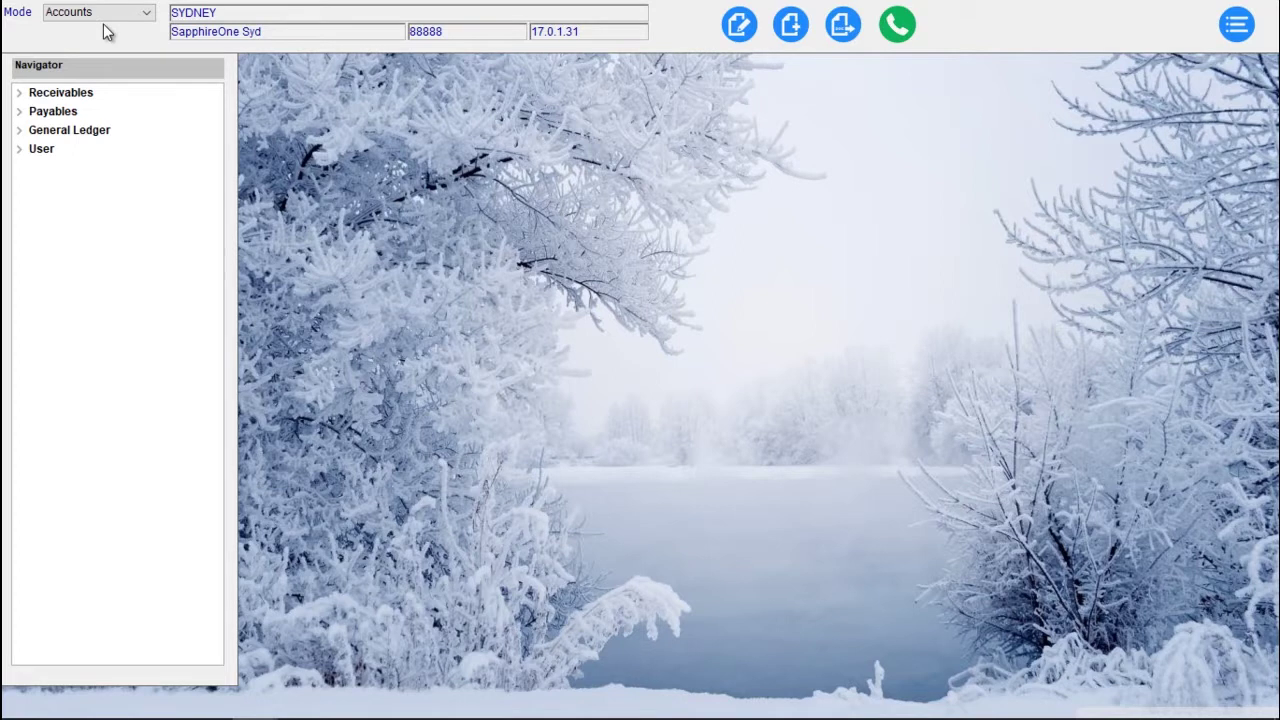
Open the client inquiry under Receivables and open the Architects Resource client record for modification
click(20, 94)
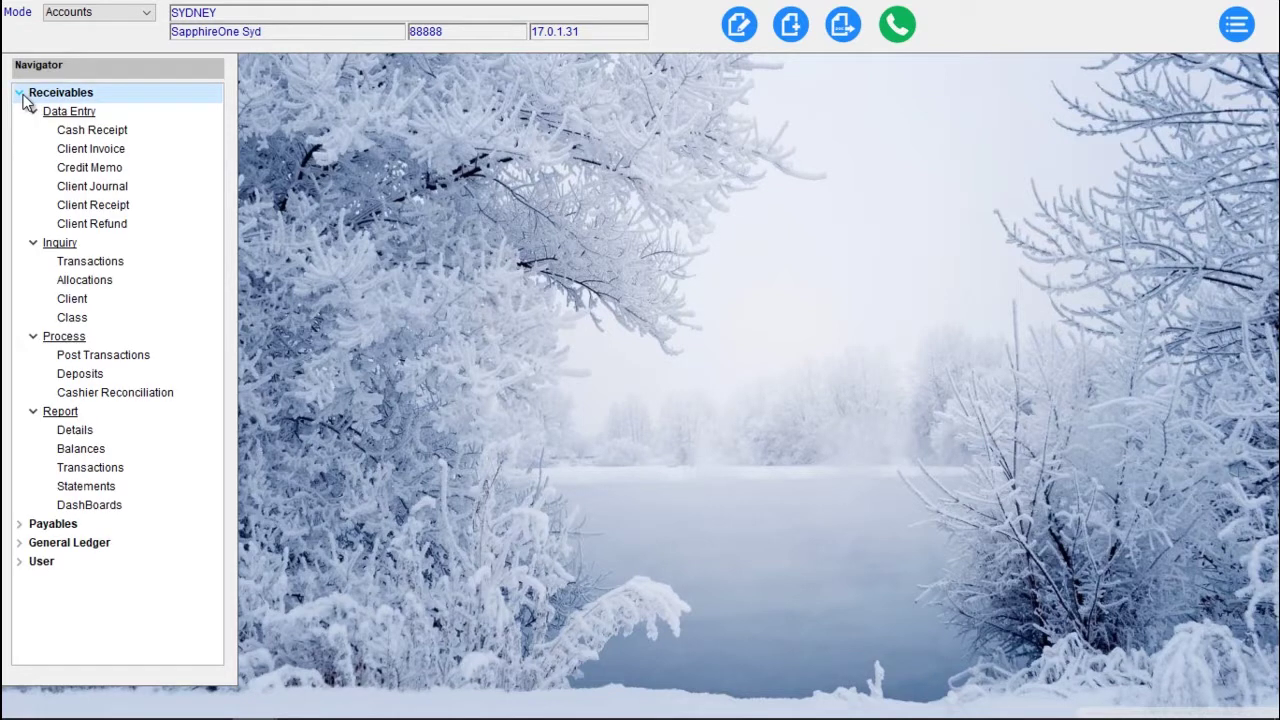
click(74, 298)
double_click(74, 298)
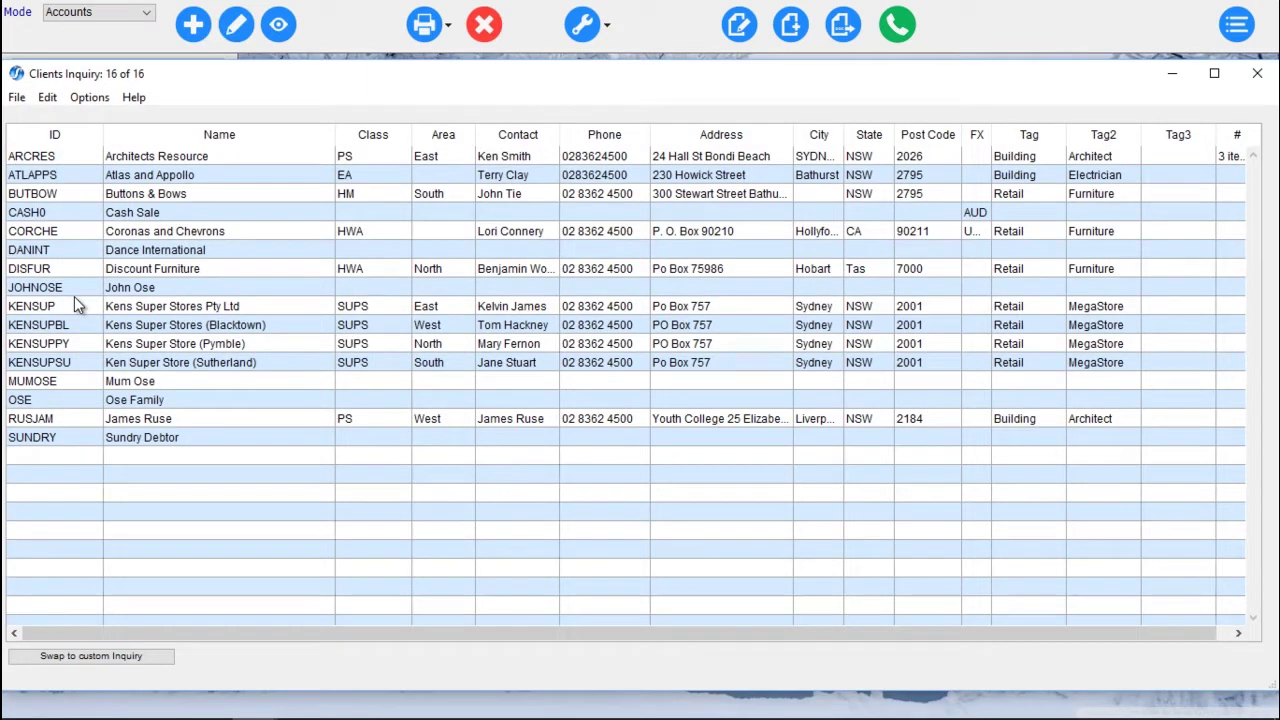
click(200, 160)
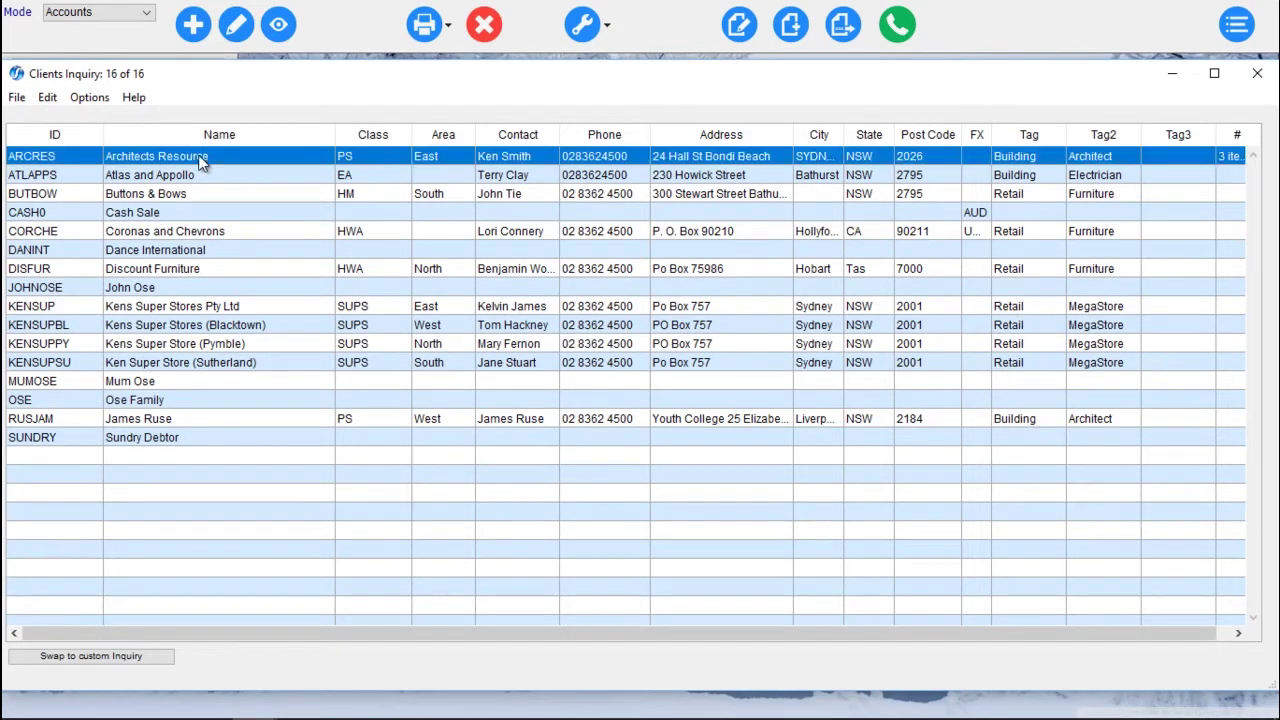
click(232, 30)
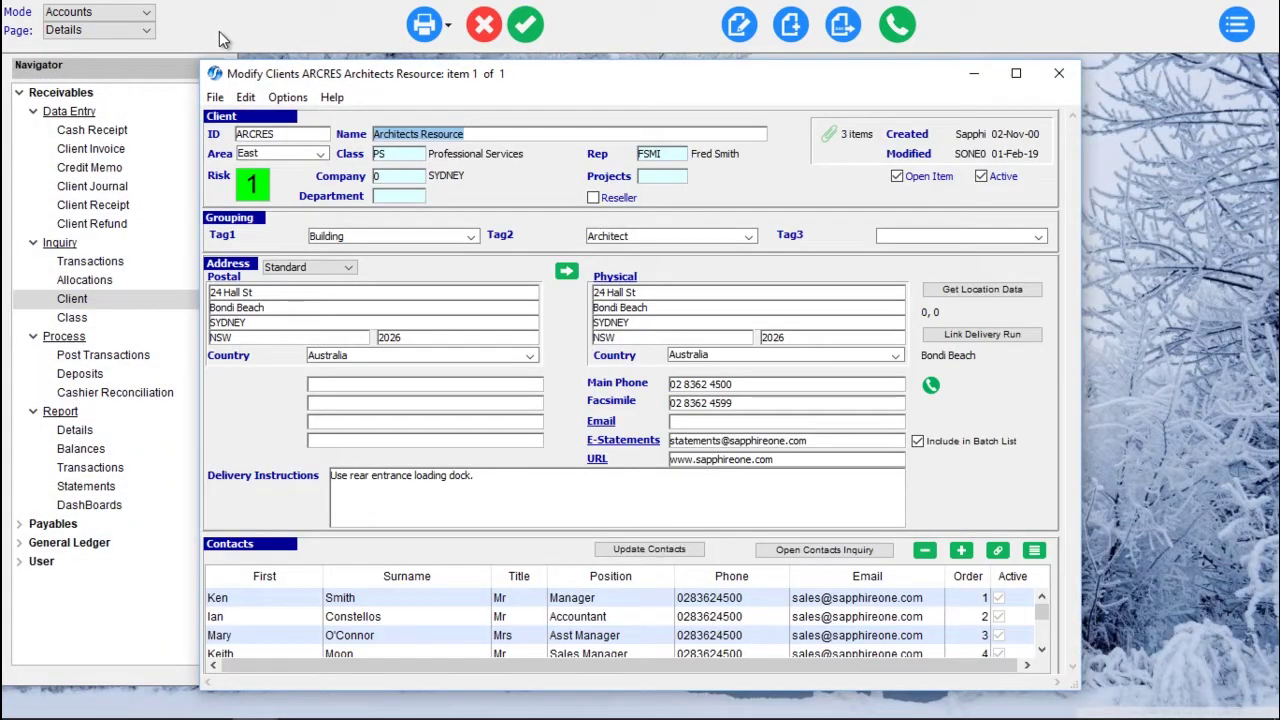
View the list of pages available in the client record, and accept and close the record and the client inquiry
click(138, 38)
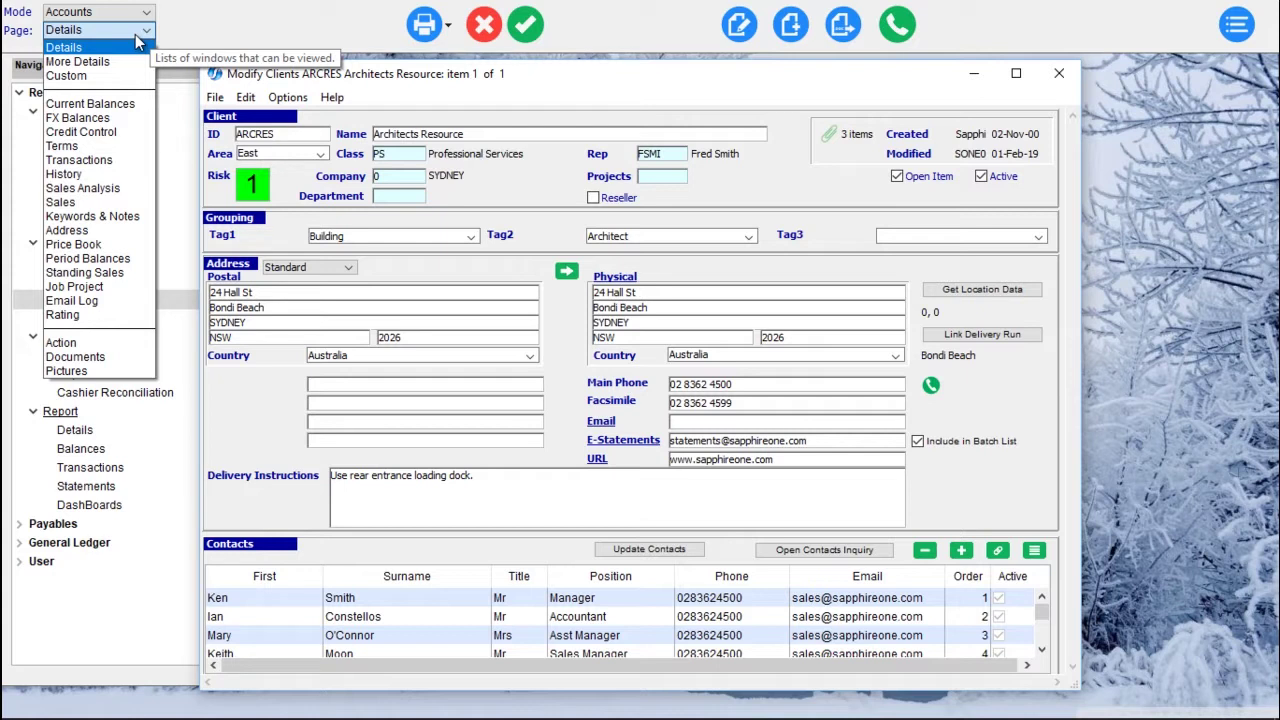
click(137, 39)
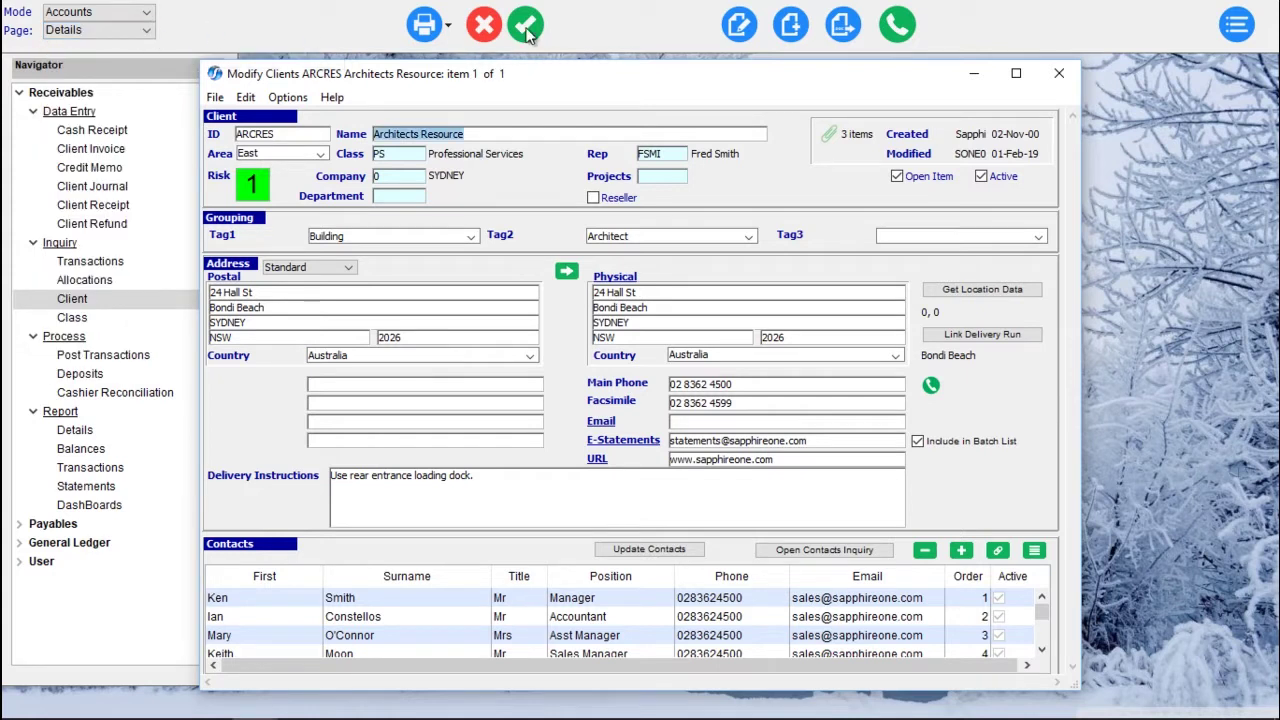
click(527, 31)
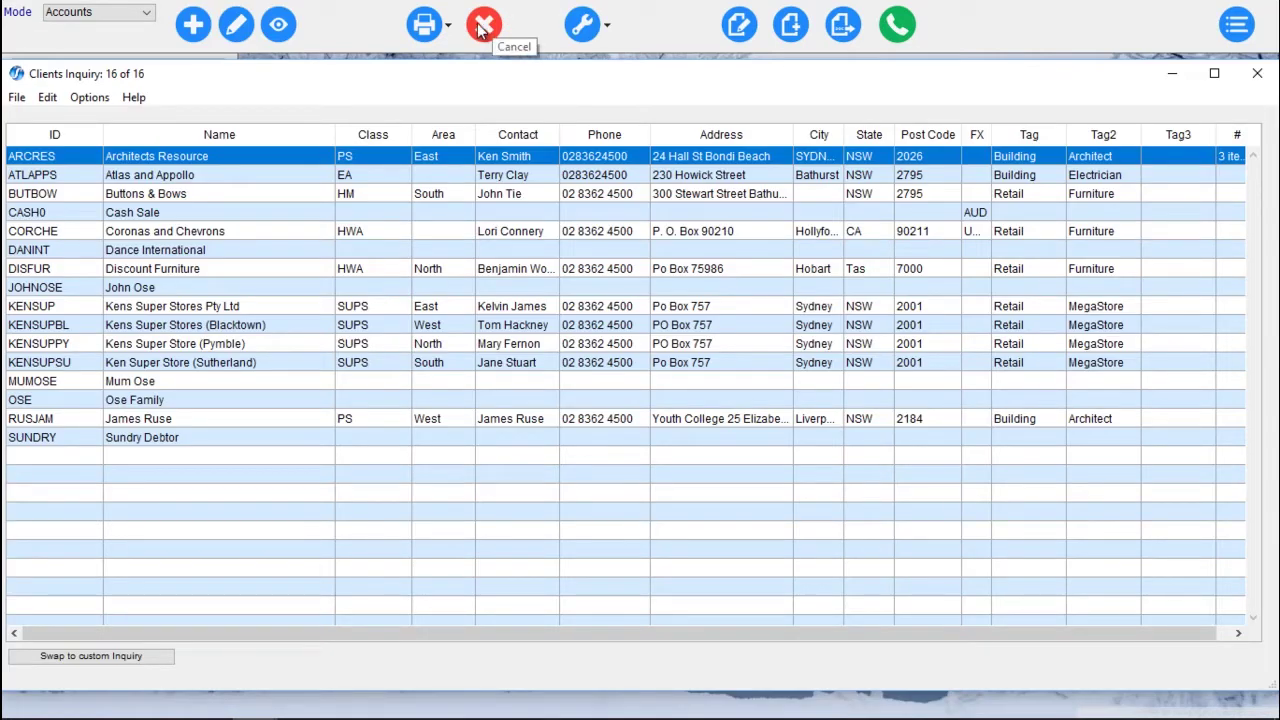
click(483, 25)
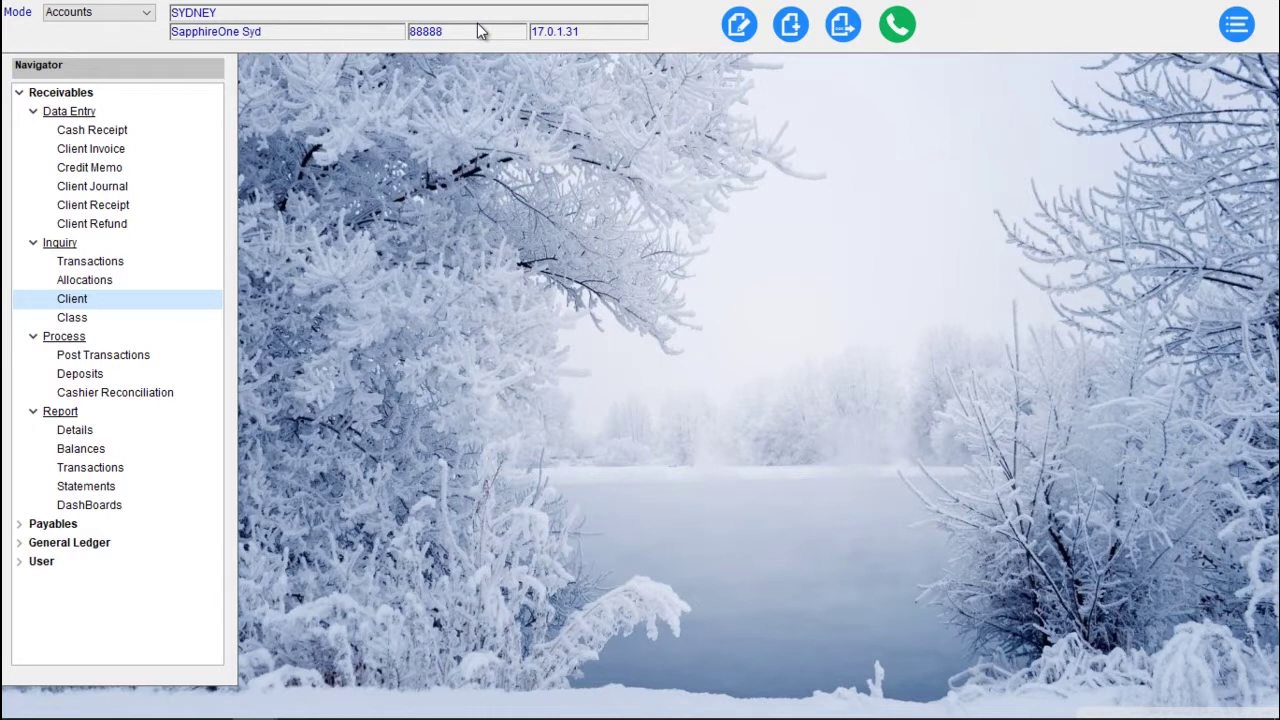
Open the transactions inquiry under Receivables and sort the client transactions by Type
click(55, 98)
click(20, 95)
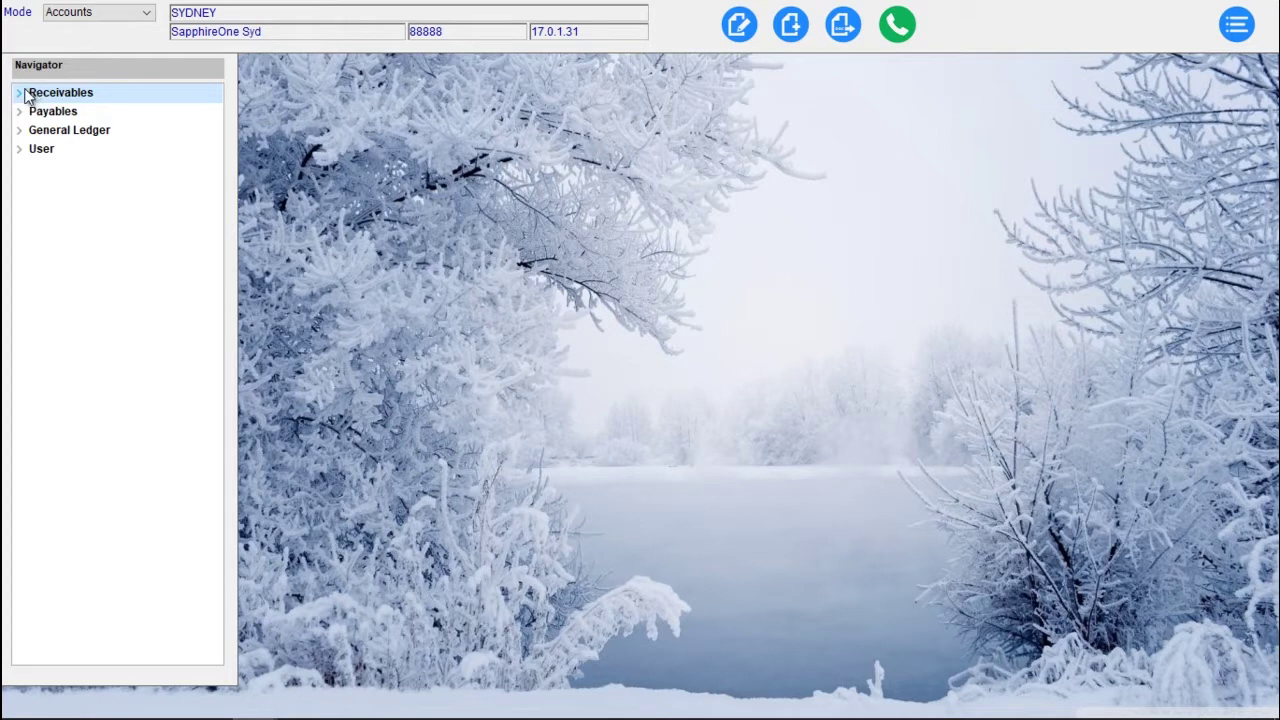
click(20, 94)
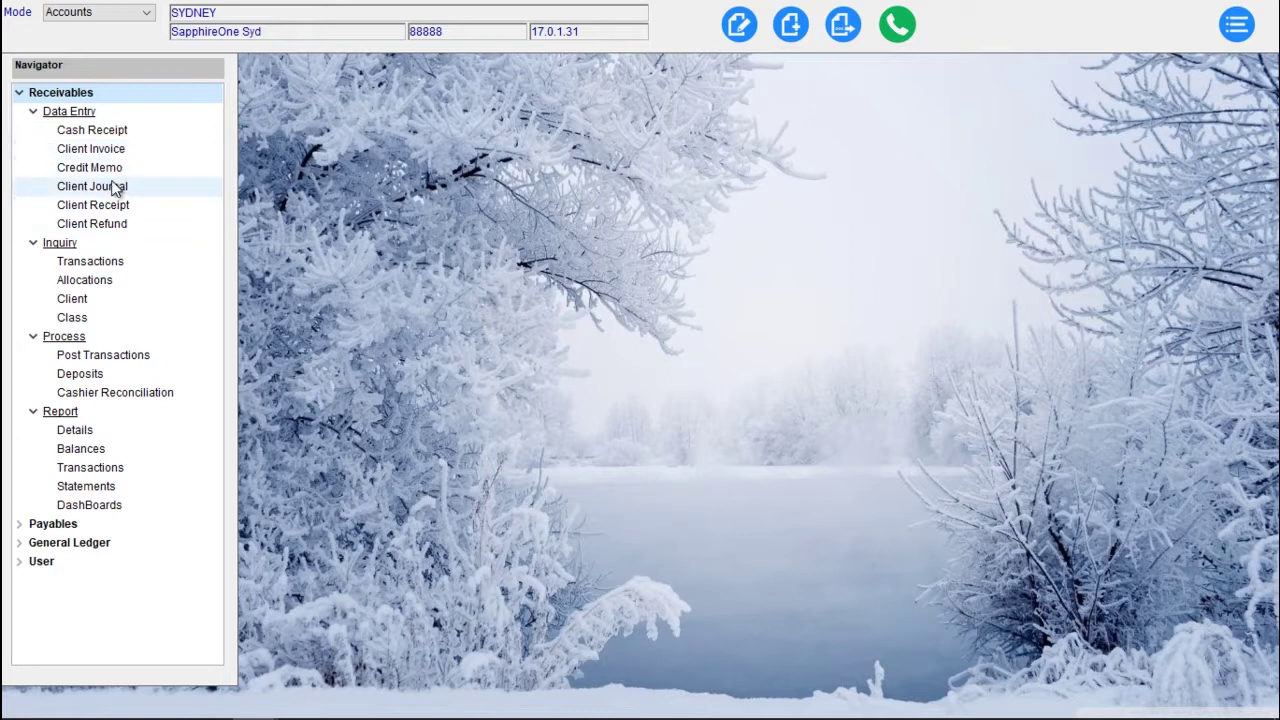
click(97, 263)
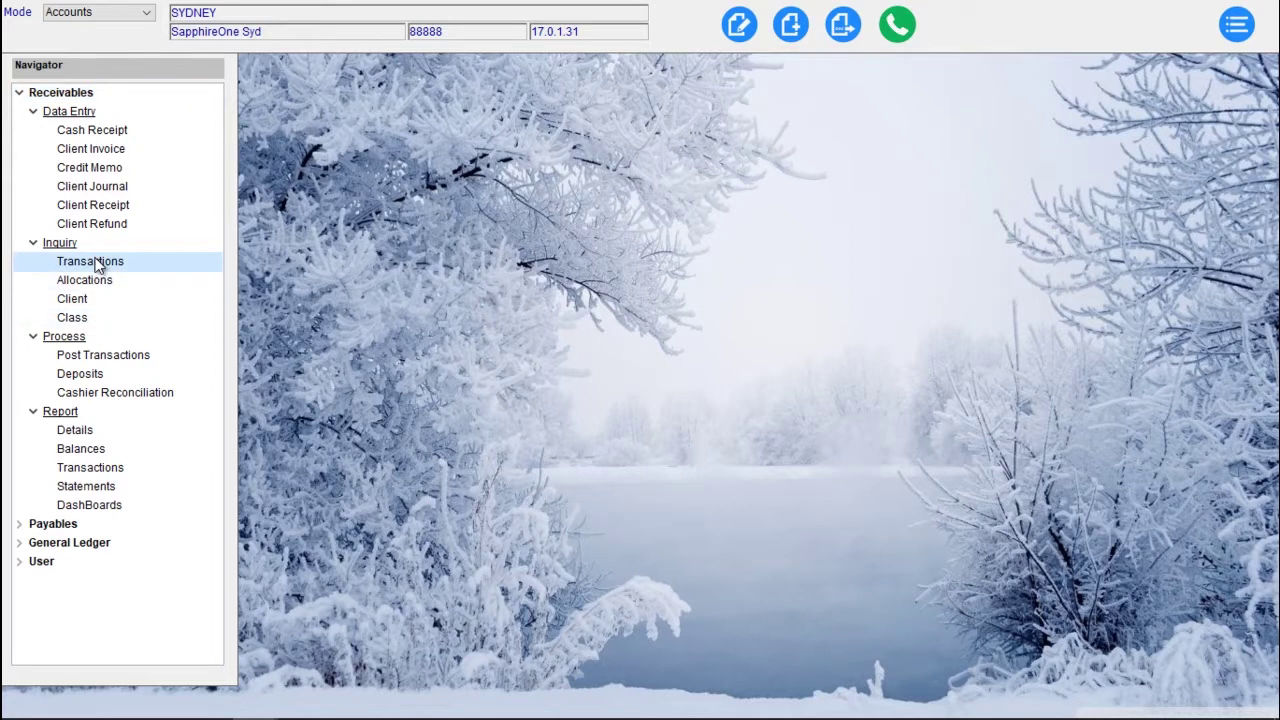
double_click(97, 263)
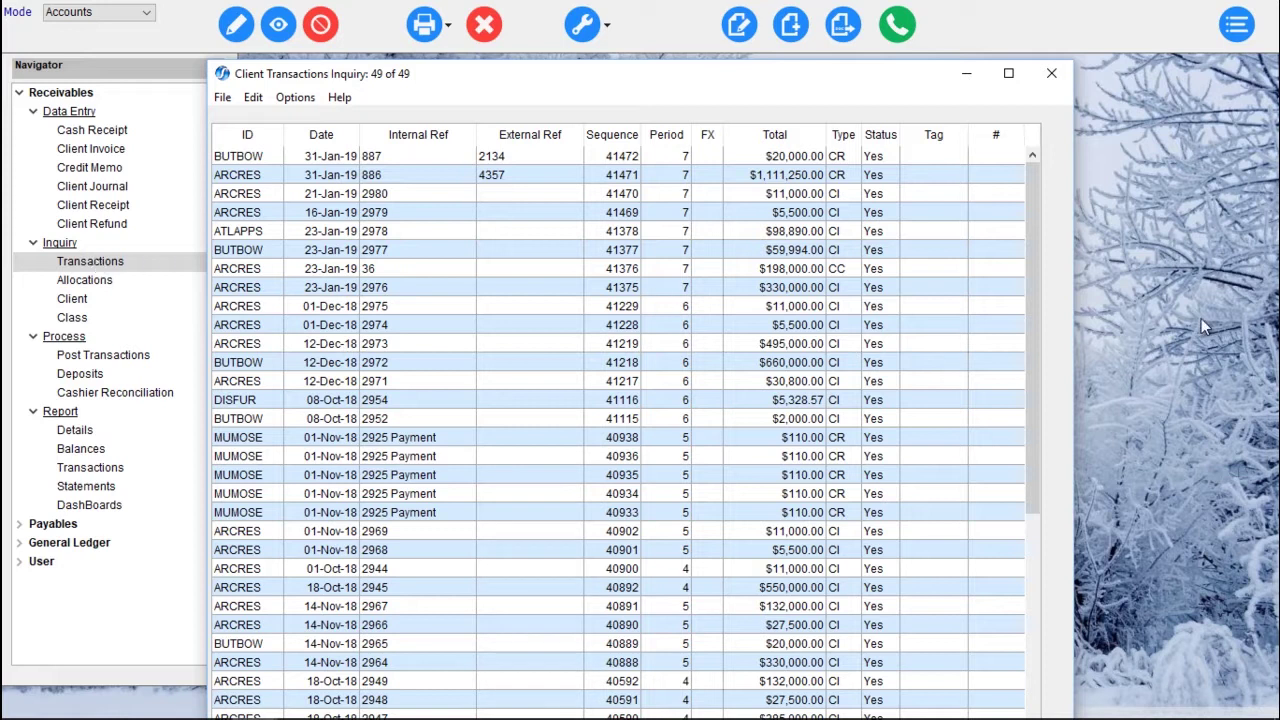
click(843, 160)
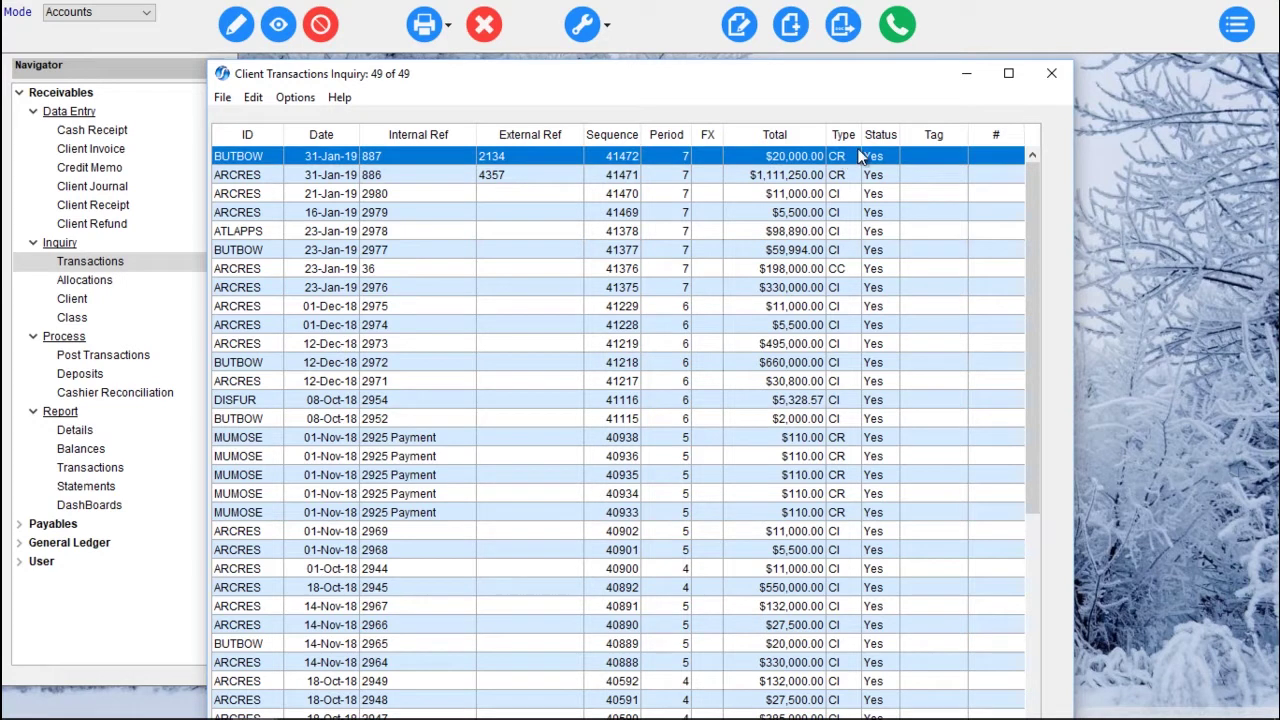
click(845, 138)
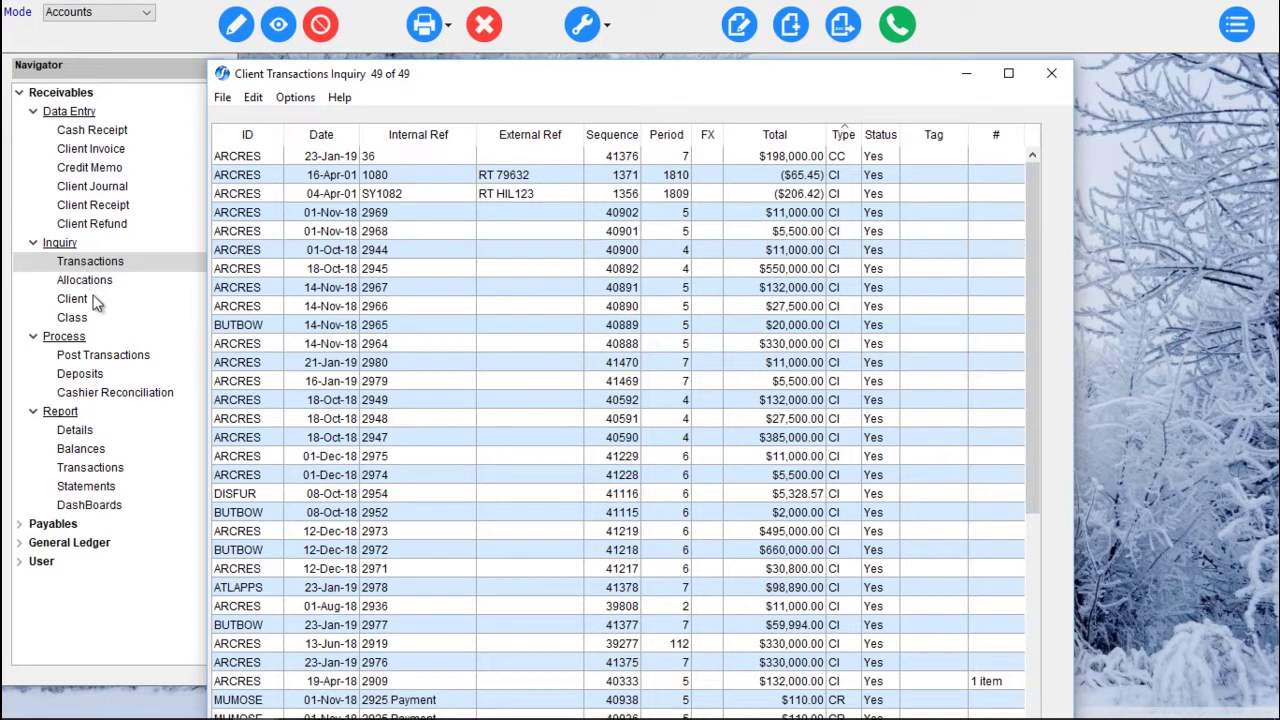
Open the Post Transactions window and the client inquiry while keeping the transactions inquiry open
click(78, 362)
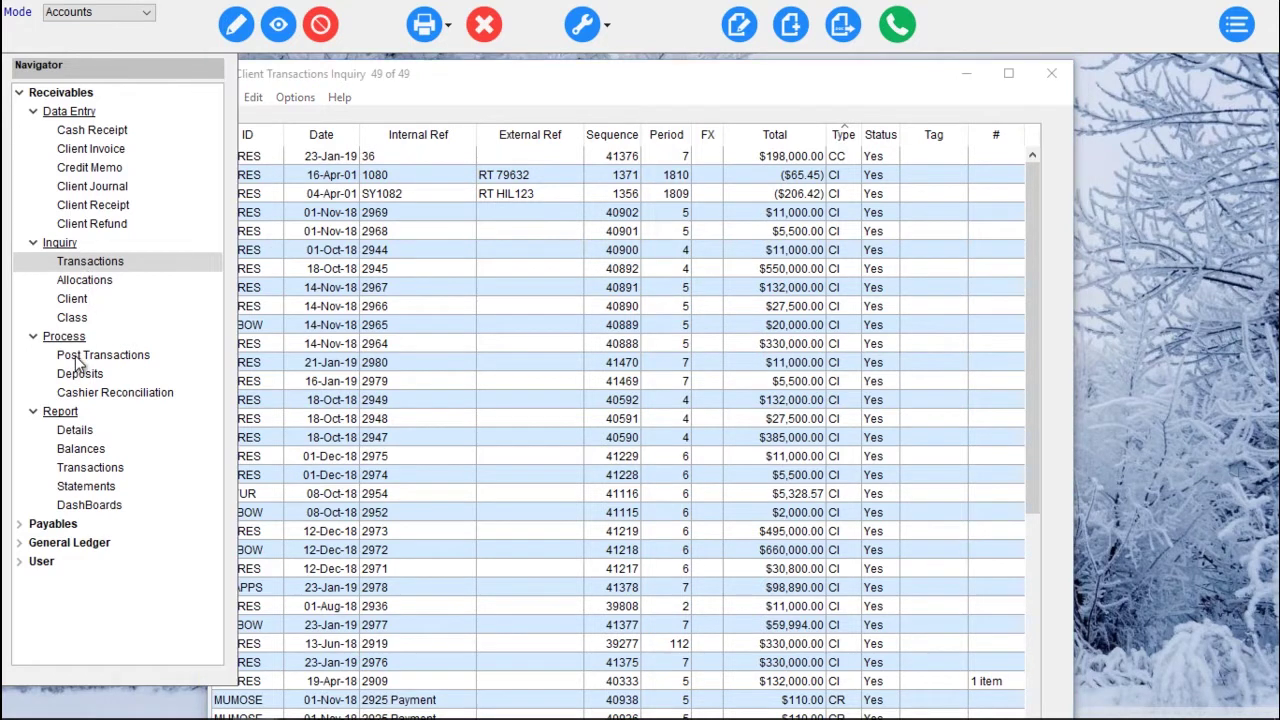
click(78, 362)
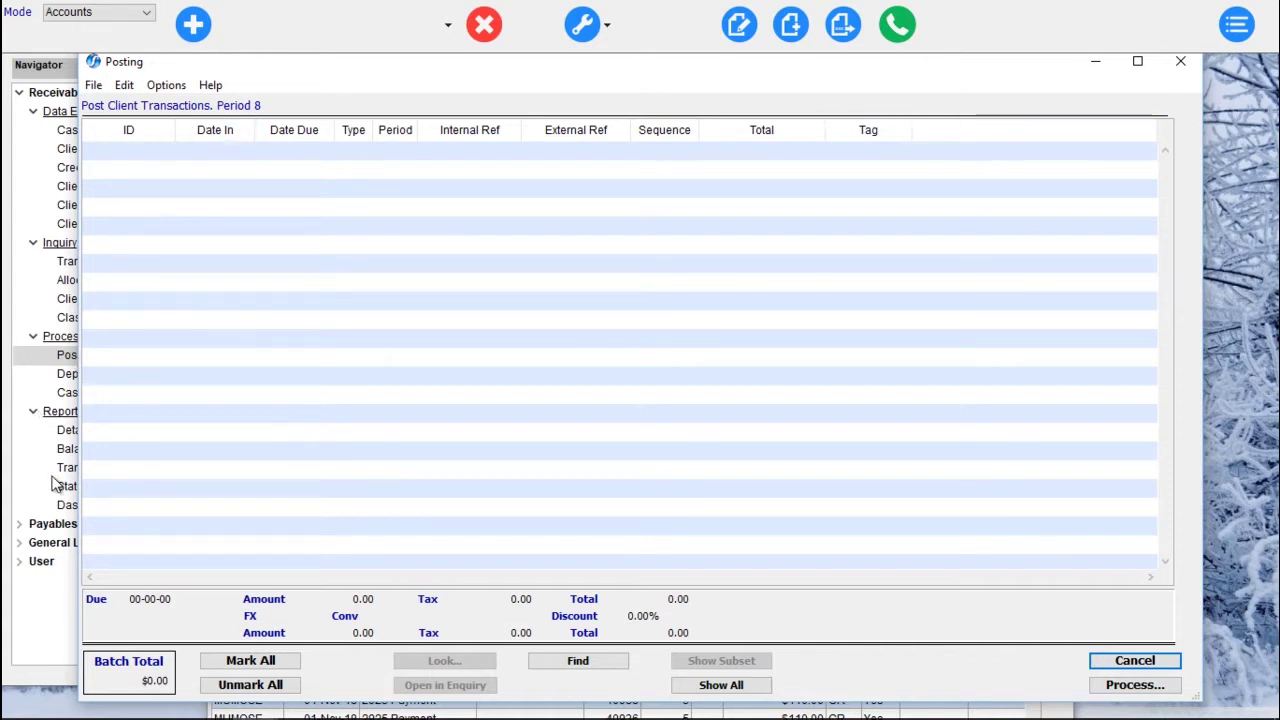
mouse_move(44, 168)
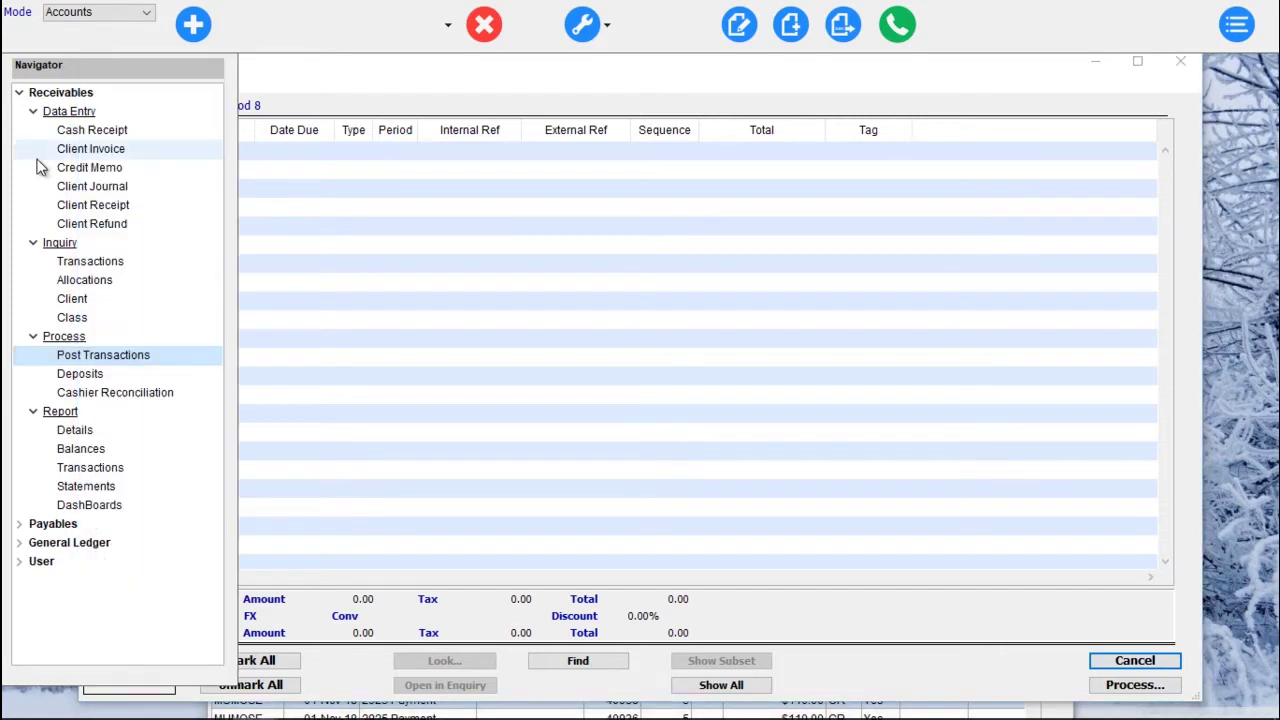
click(71, 300)
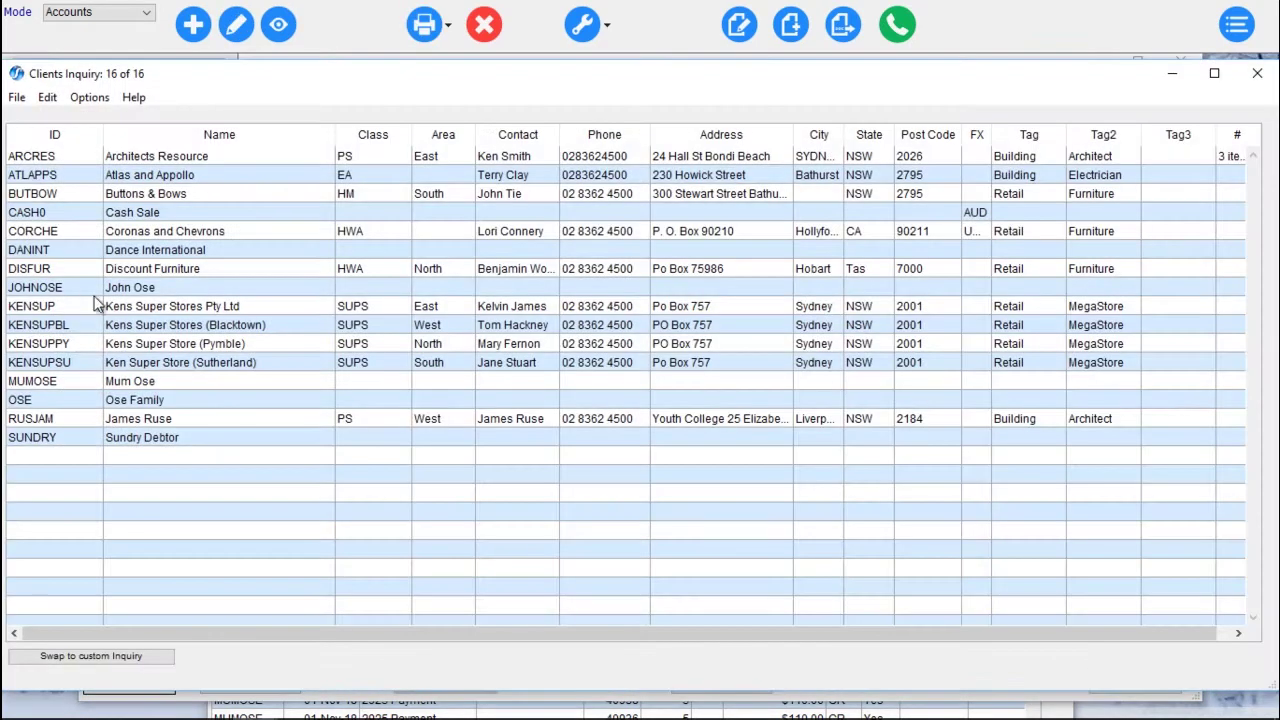
Close the open client inquiry, posting and client transactions inquiry windows
click(482, 30)
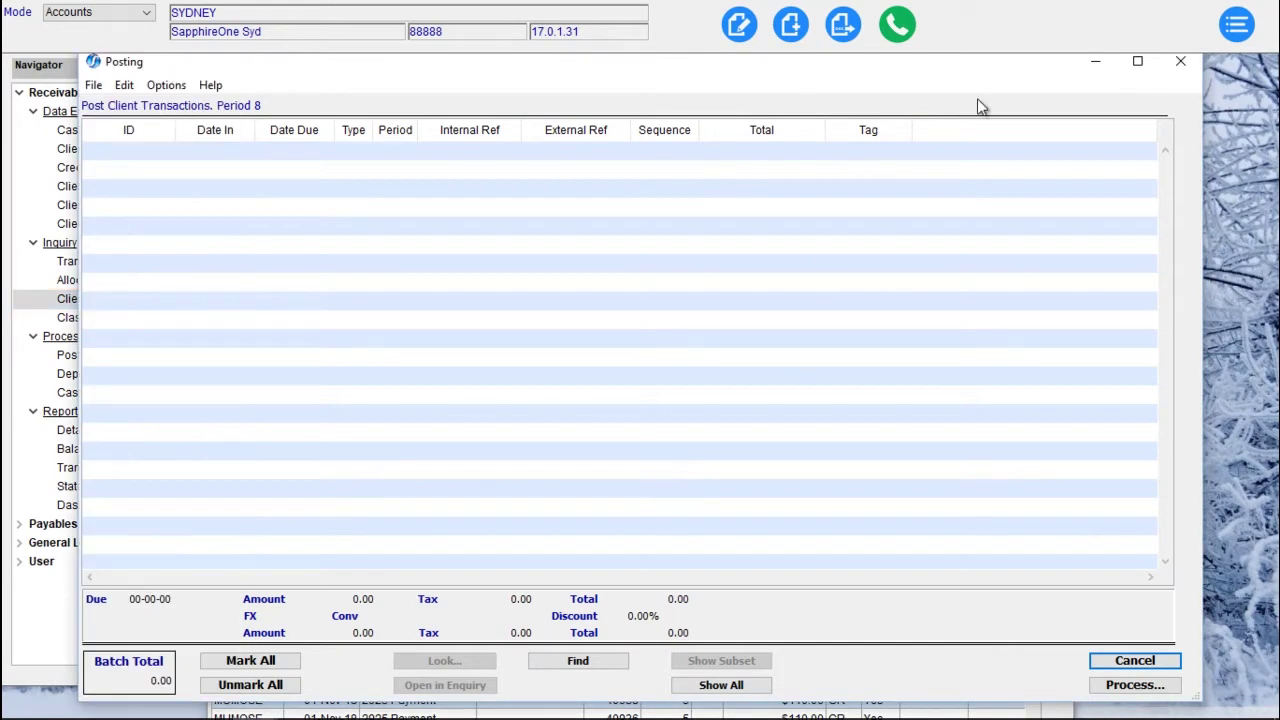
click(1183, 68)
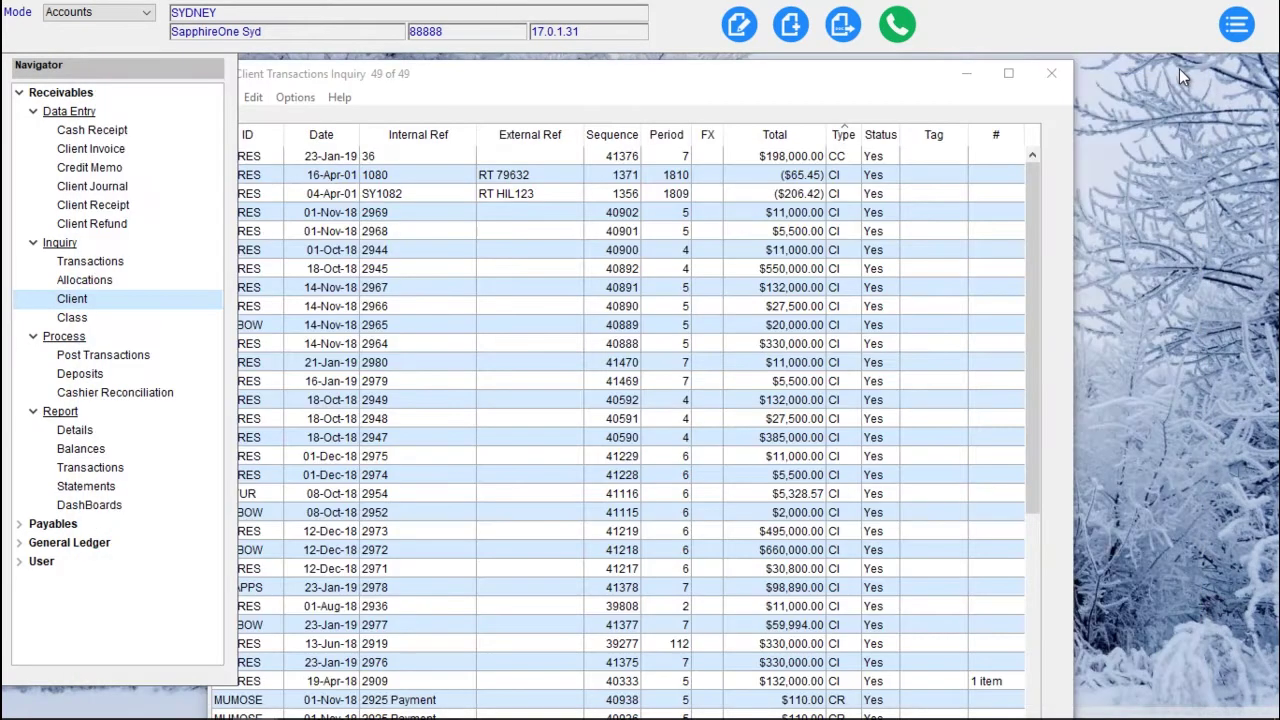
click(1051, 73)
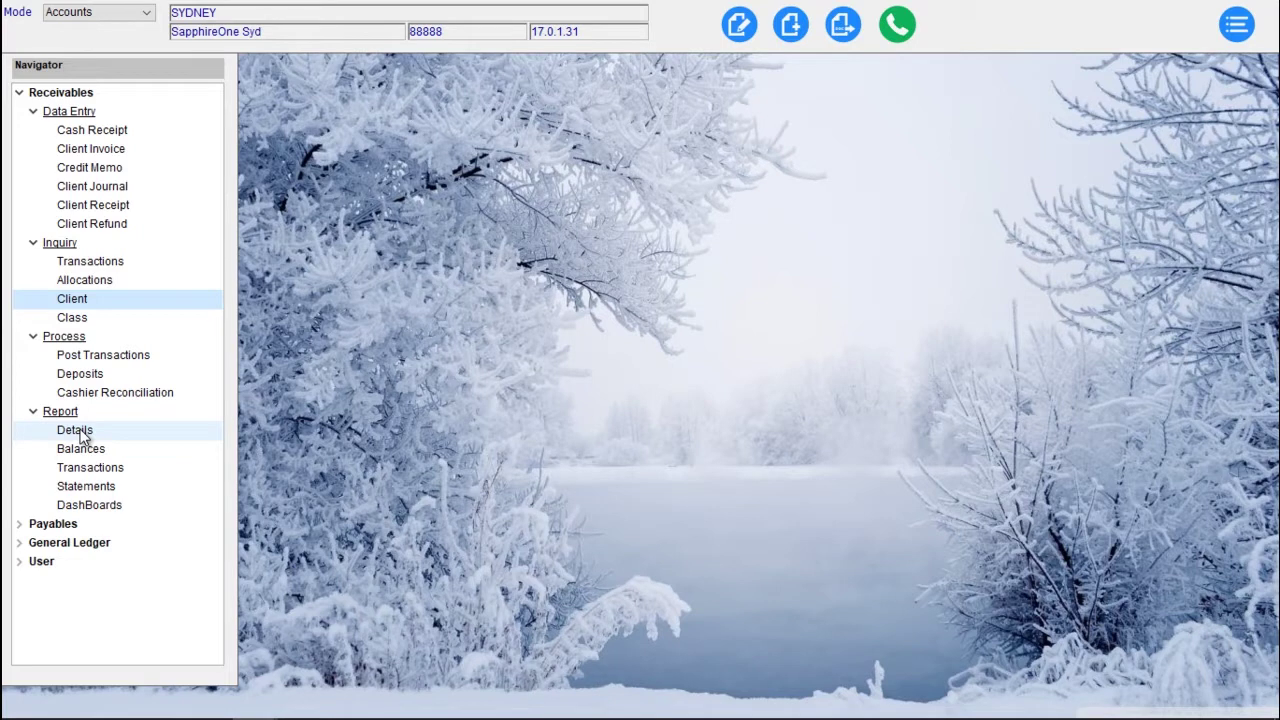
Display the Total Client Balance dashboard from the Receivables reports
click(90, 505)
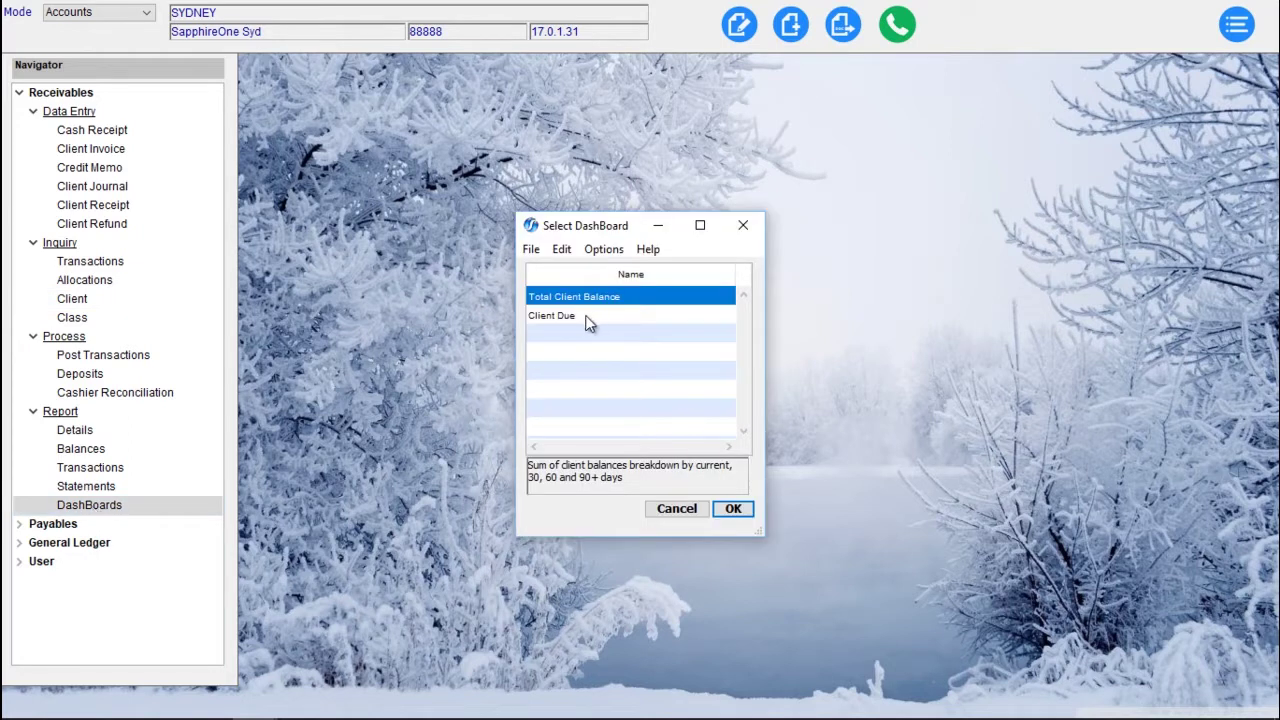
double_click(562, 299)
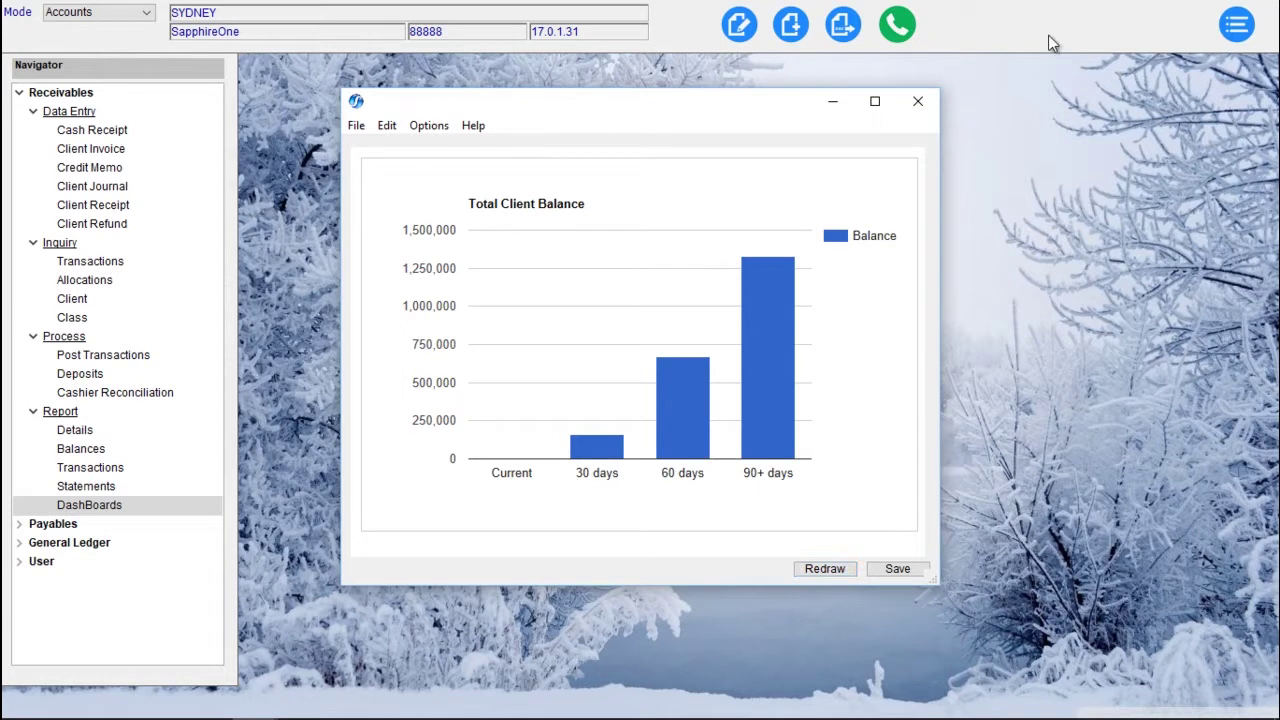
Close the Total Client Balance dashboard and show the Payables functions in the navigator in place of Receivables
click(917, 103)
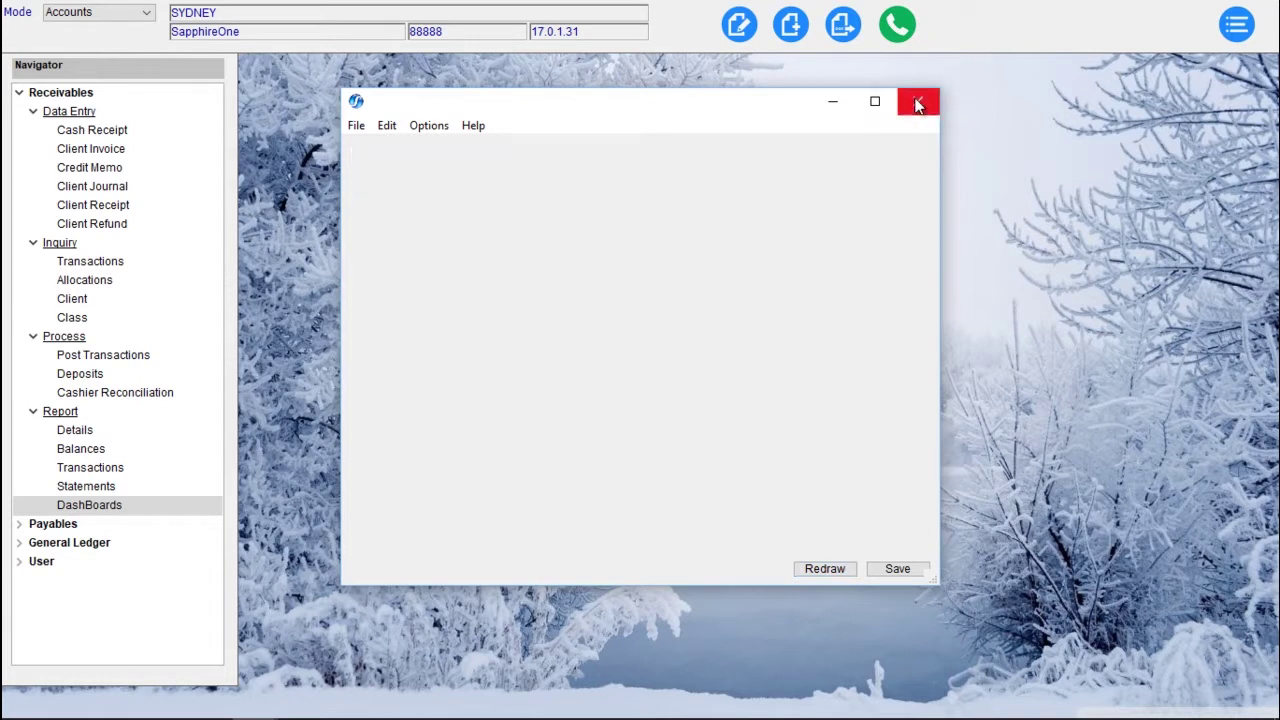
click(18, 93)
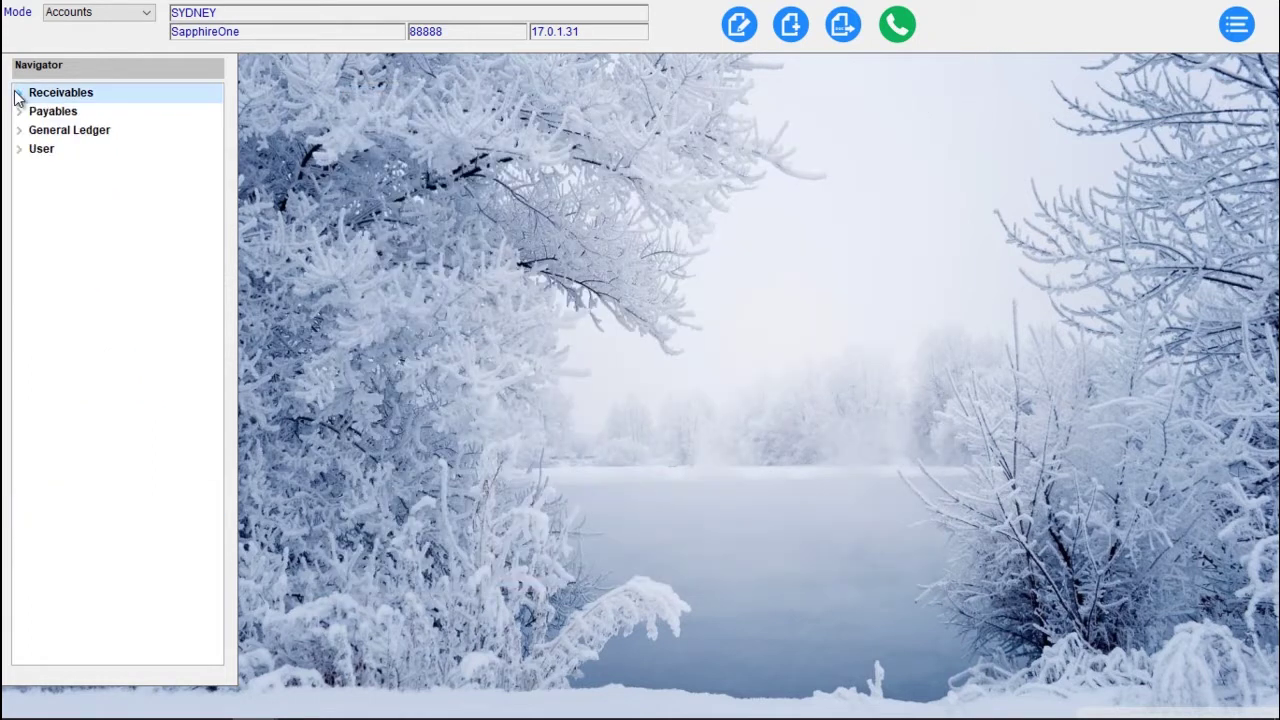
click(18, 113)
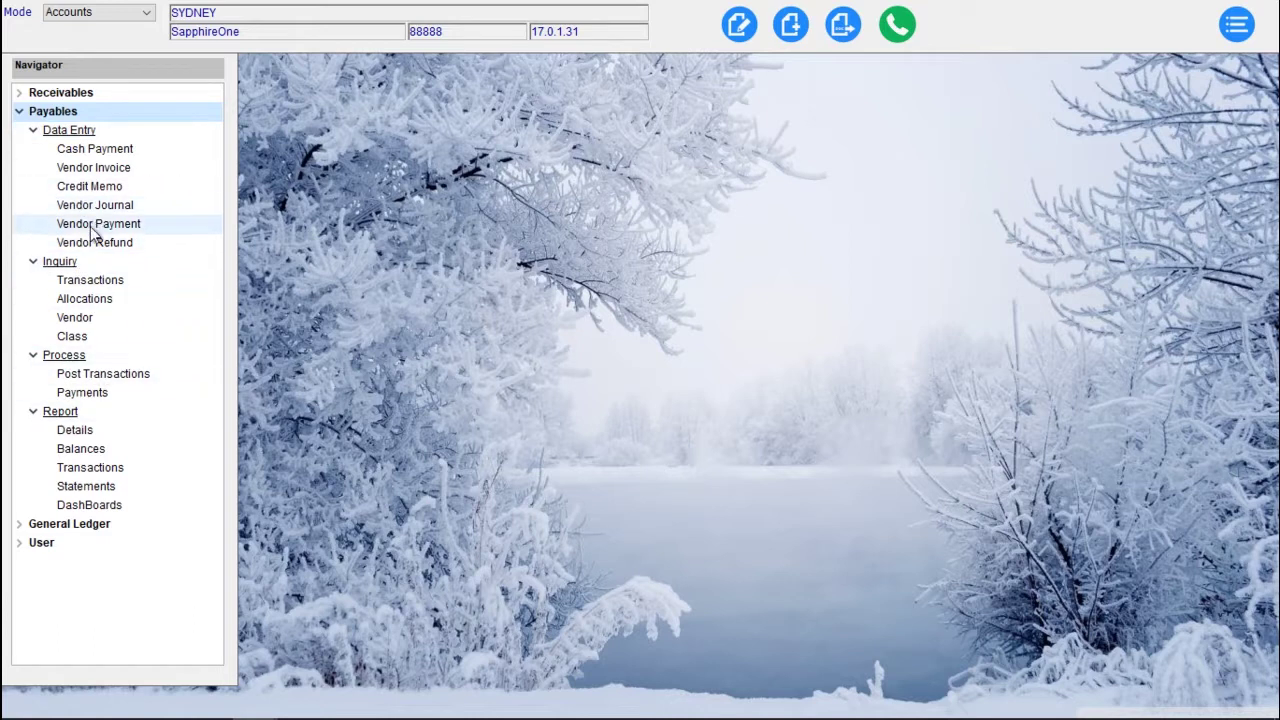
View the A.J. White & Sons record and its list of pages from the Payables vendor inquiry, closing both windows when done
click(88, 316)
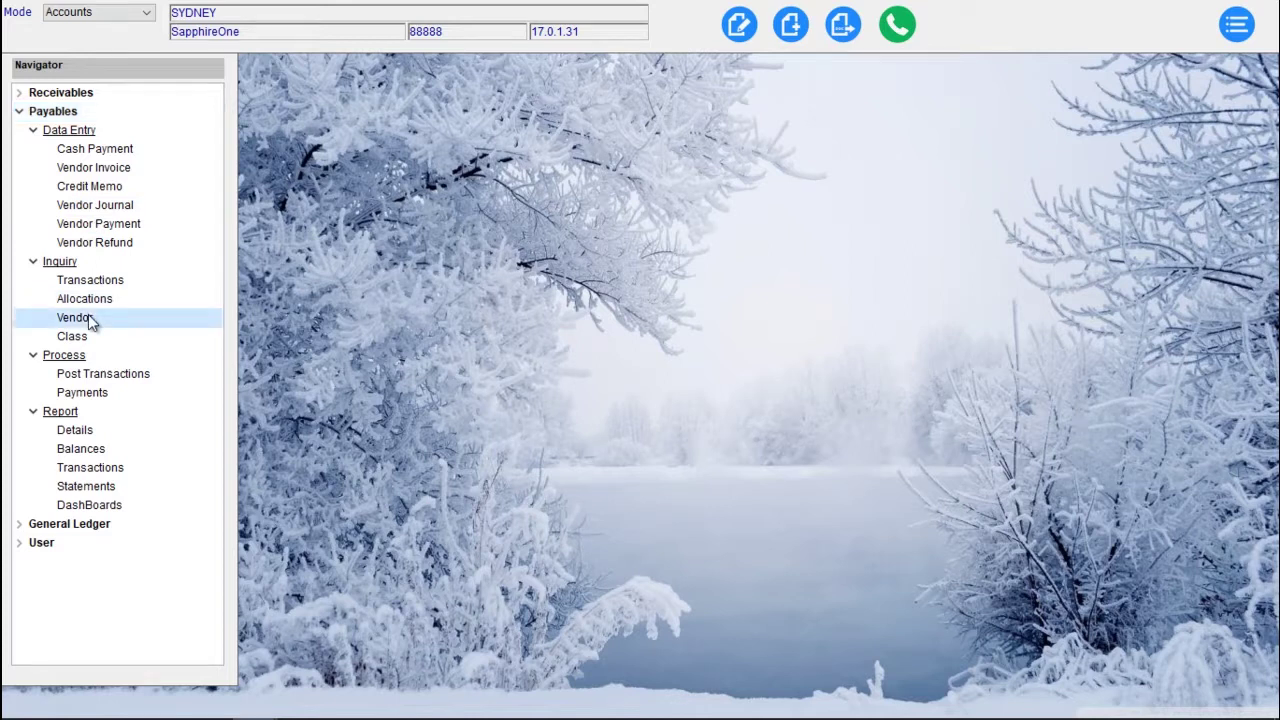
double_click(186, 157)
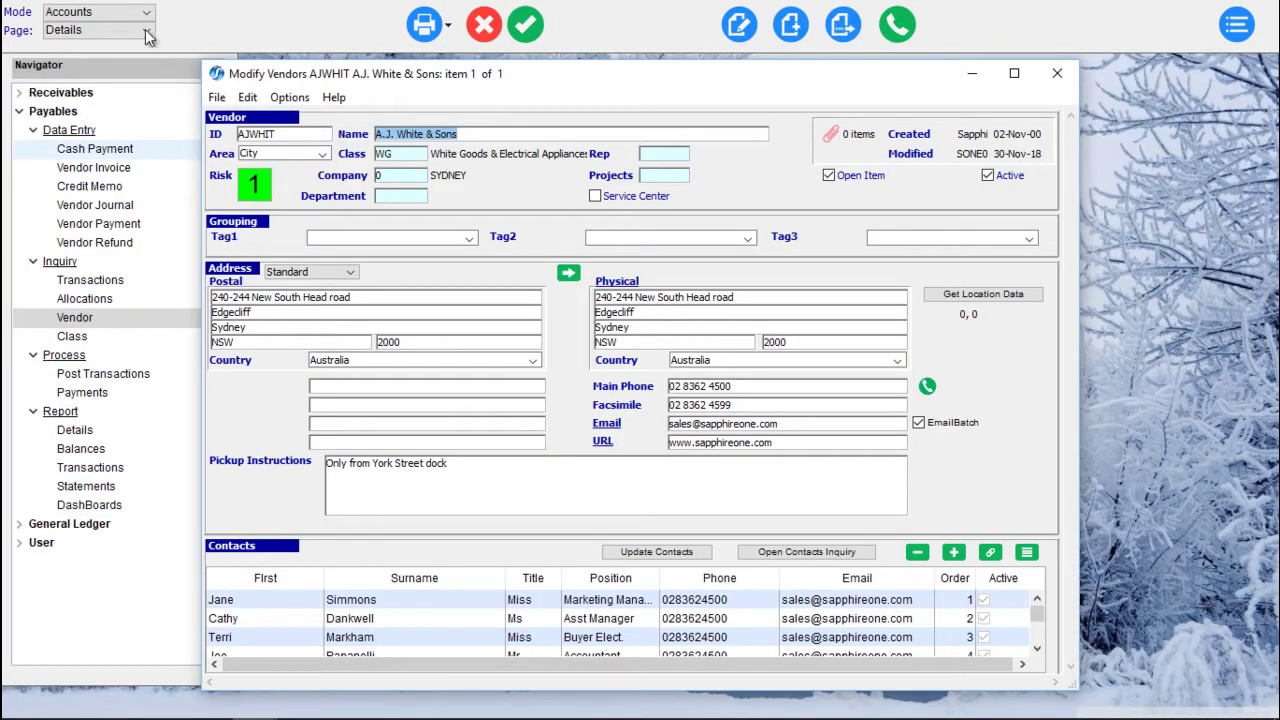
click(140, 32)
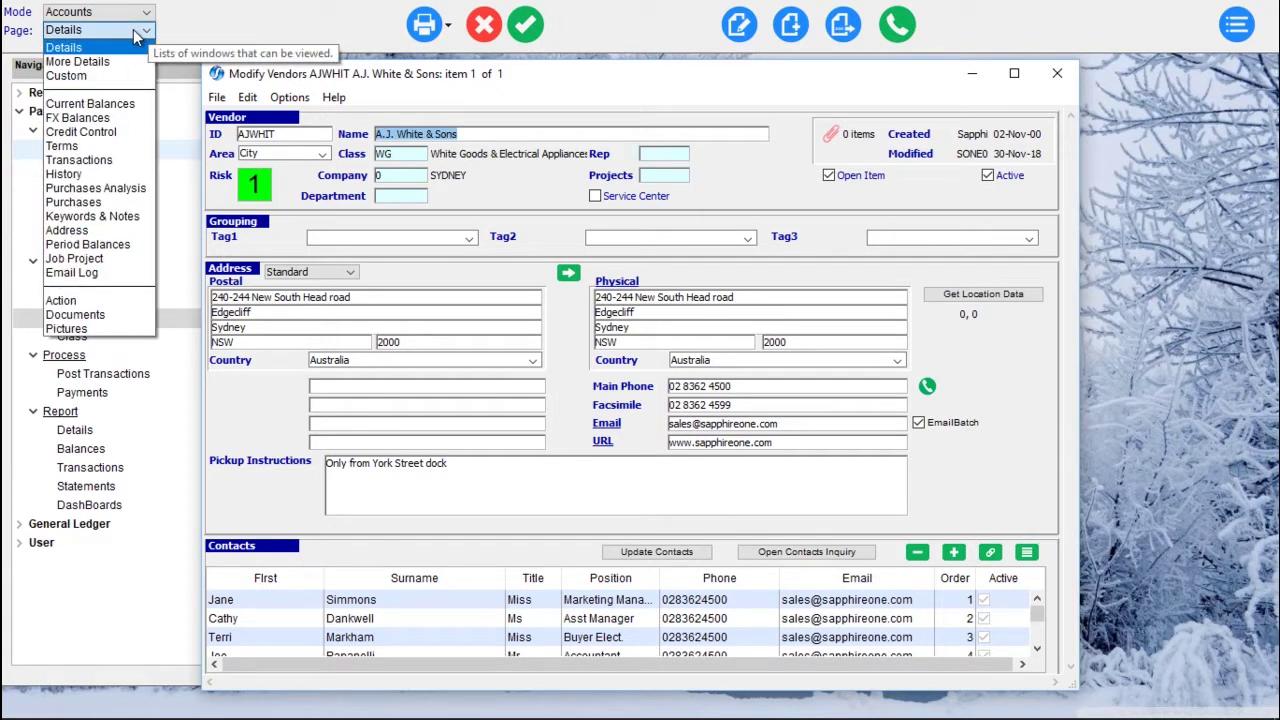
click(137, 36)
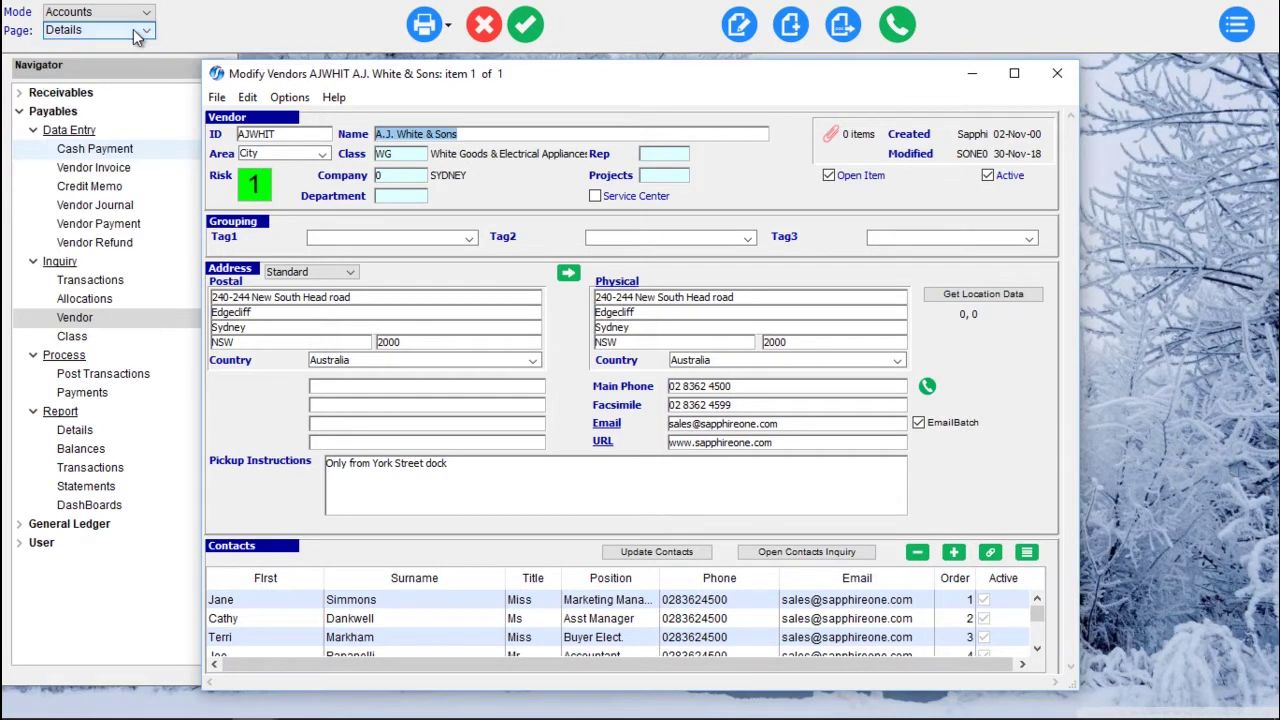
click(522, 26)
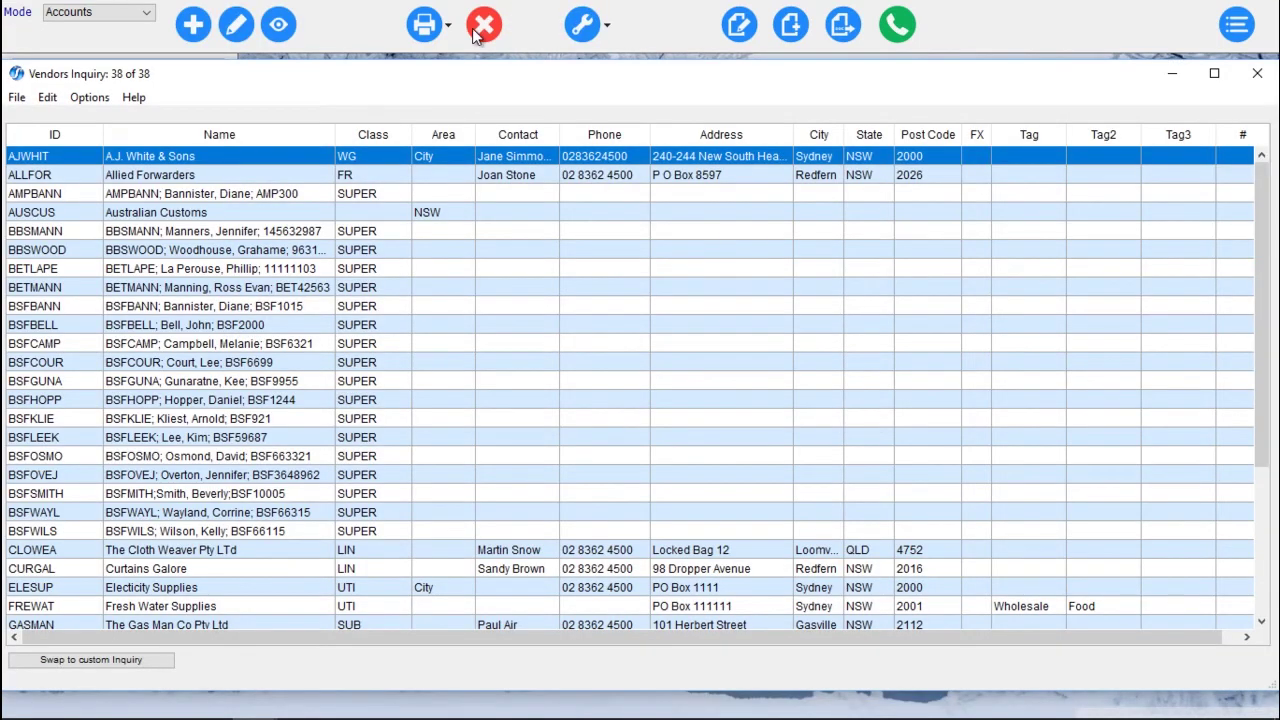
click(472, 28)
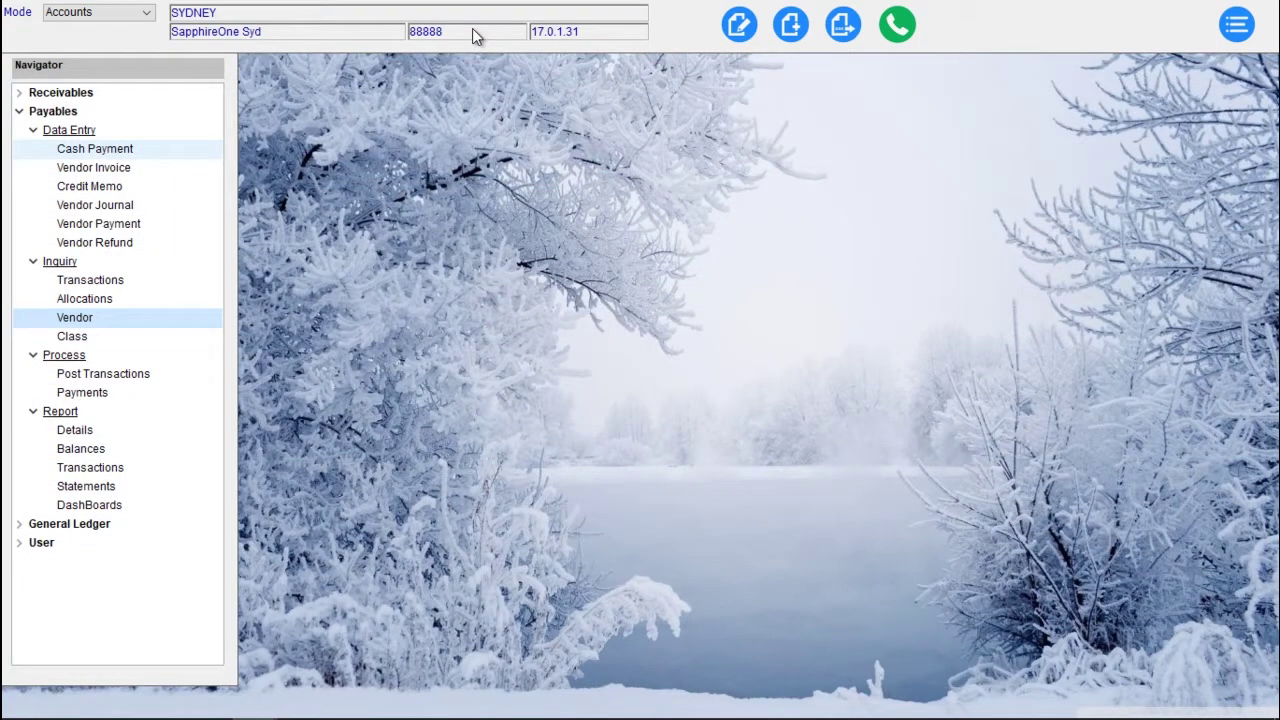
Collapse Payables and review the General Ledger functions in the navigator, leaving the section collapsed
click(18, 113)
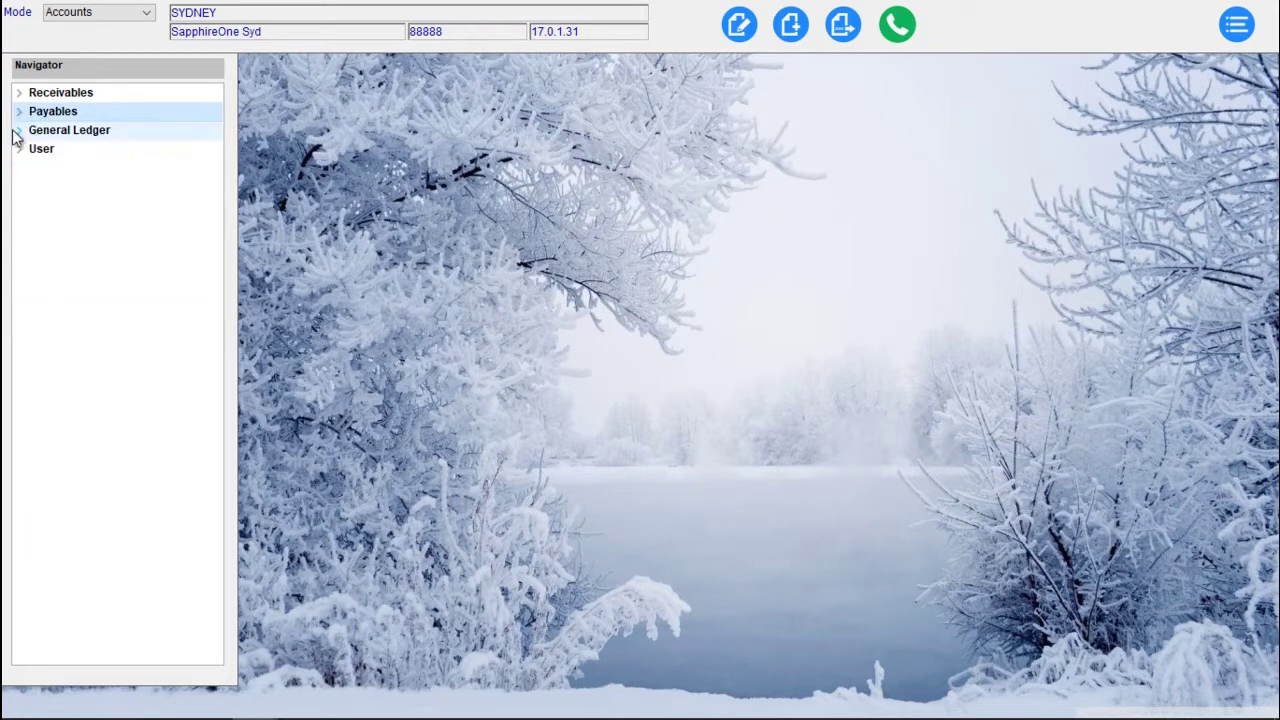
click(20, 131)
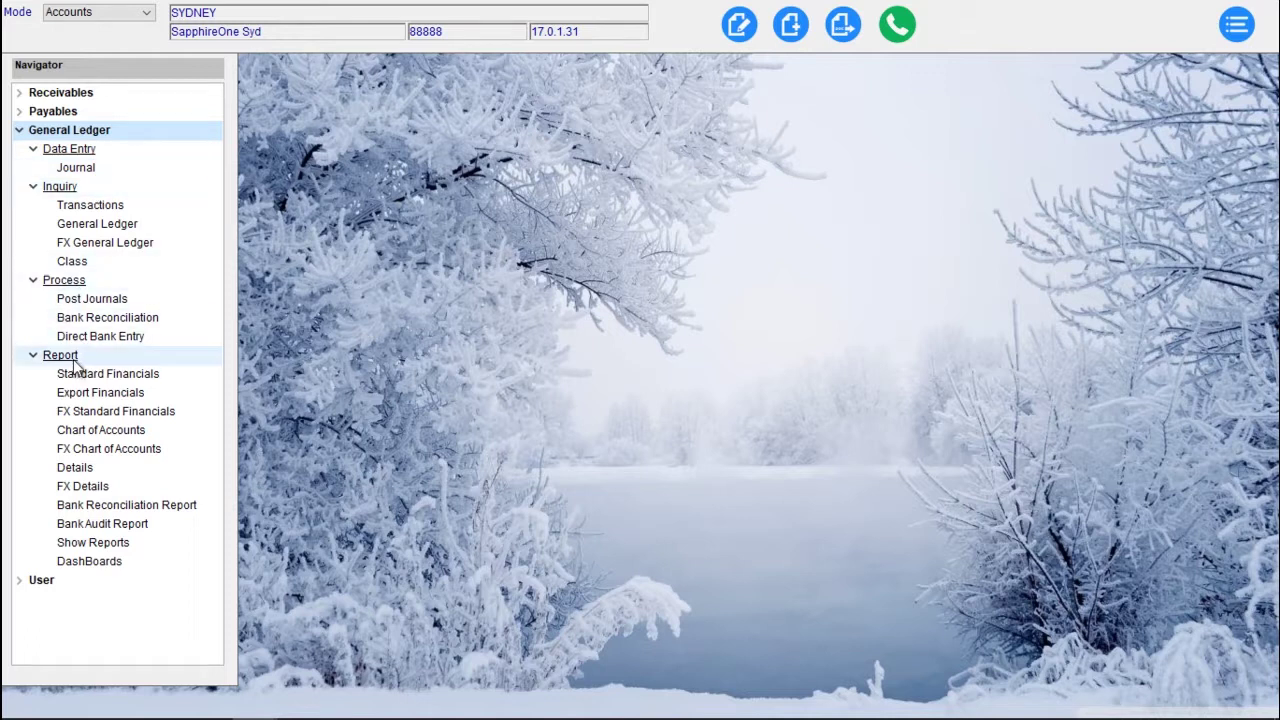
click(18, 132)
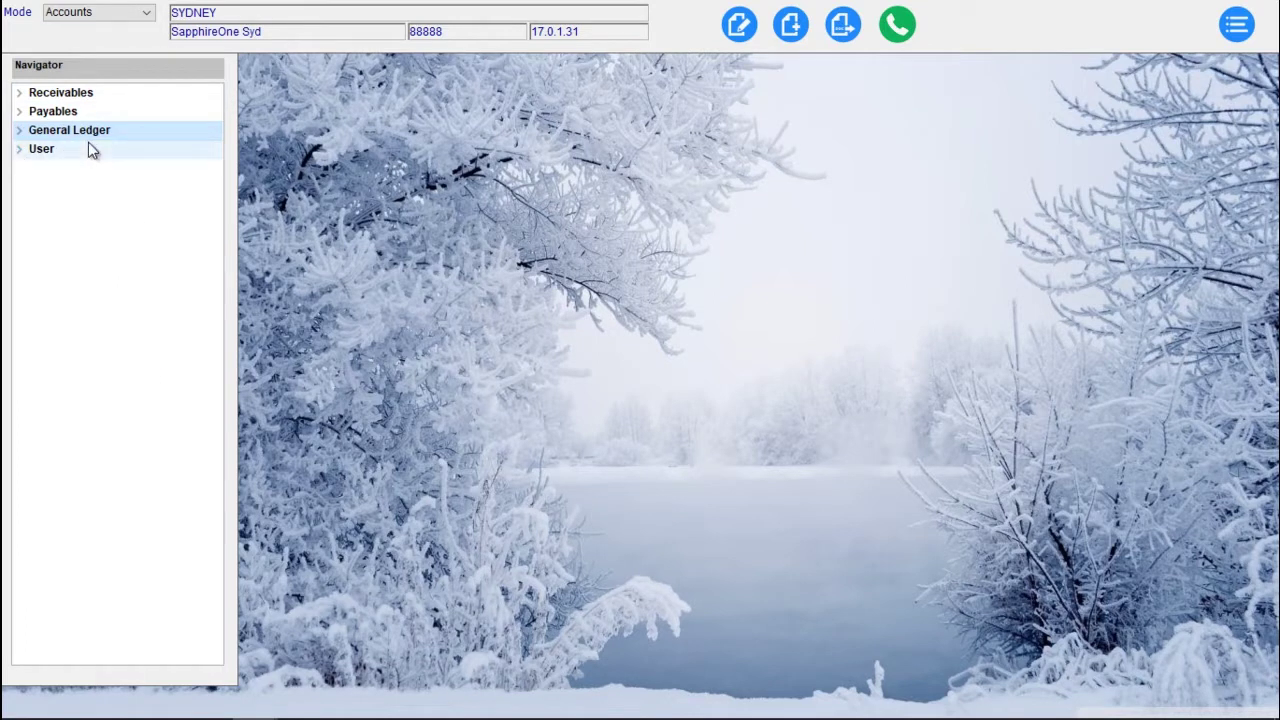
Switch to Inventory mode and review the Sales functions in the navigator, leaving the section collapsed
click(98, 12)
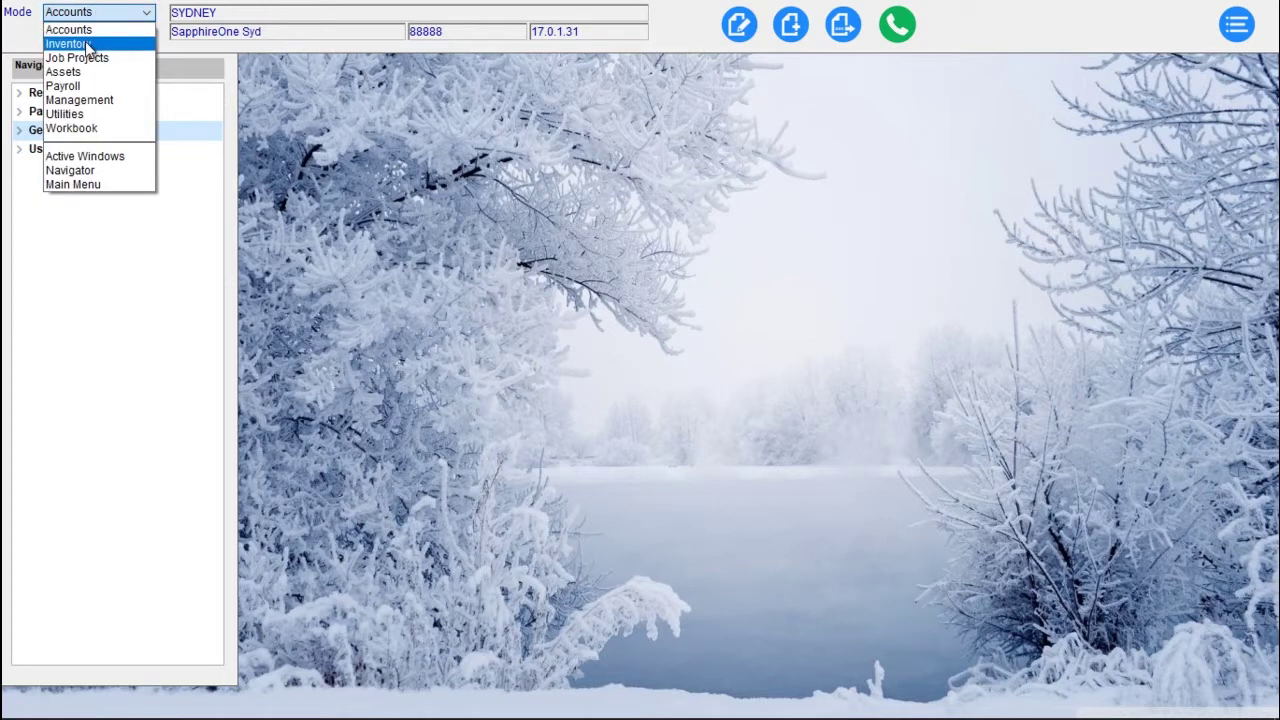
click(70, 44)
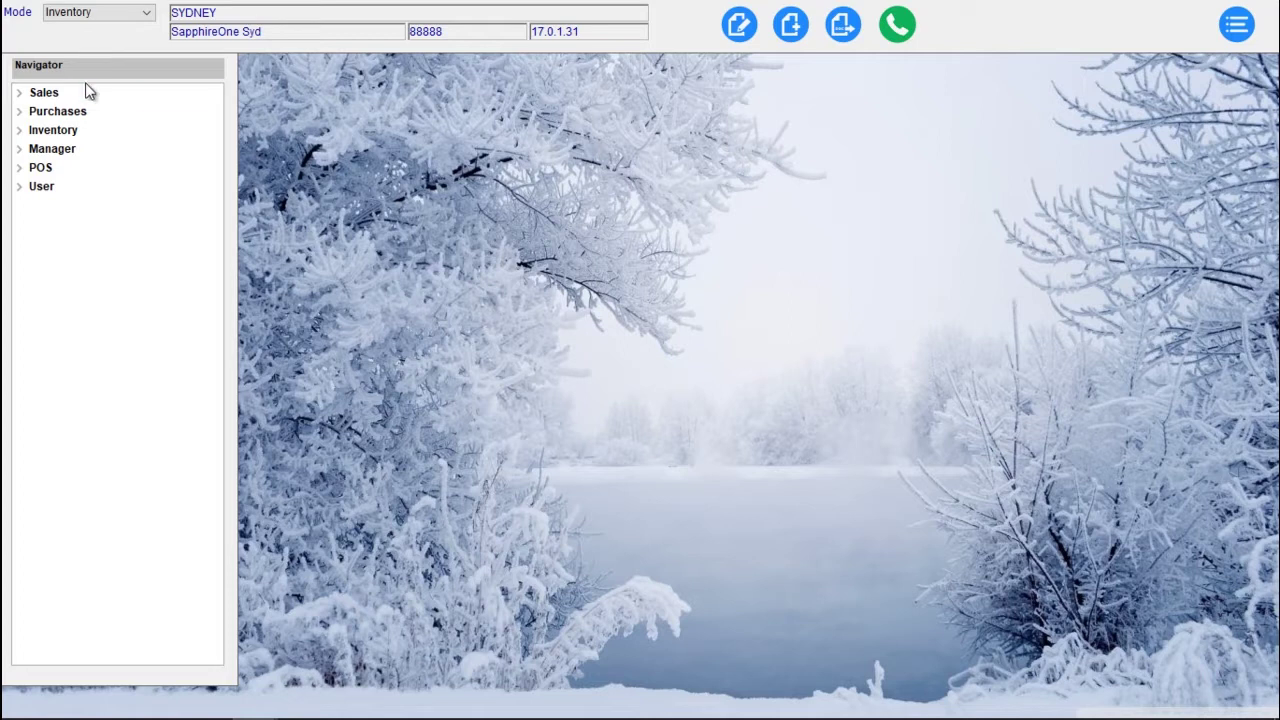
click(19, 95)
click(18, 95)
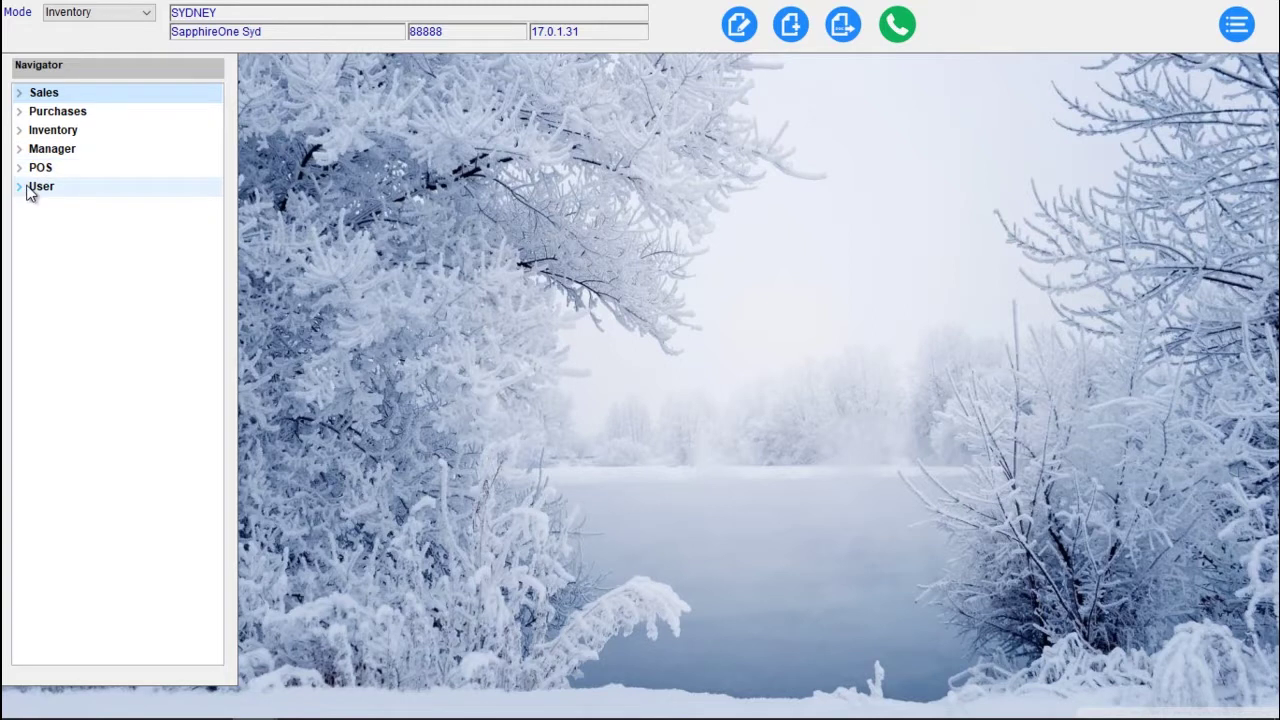
click(21, 93)
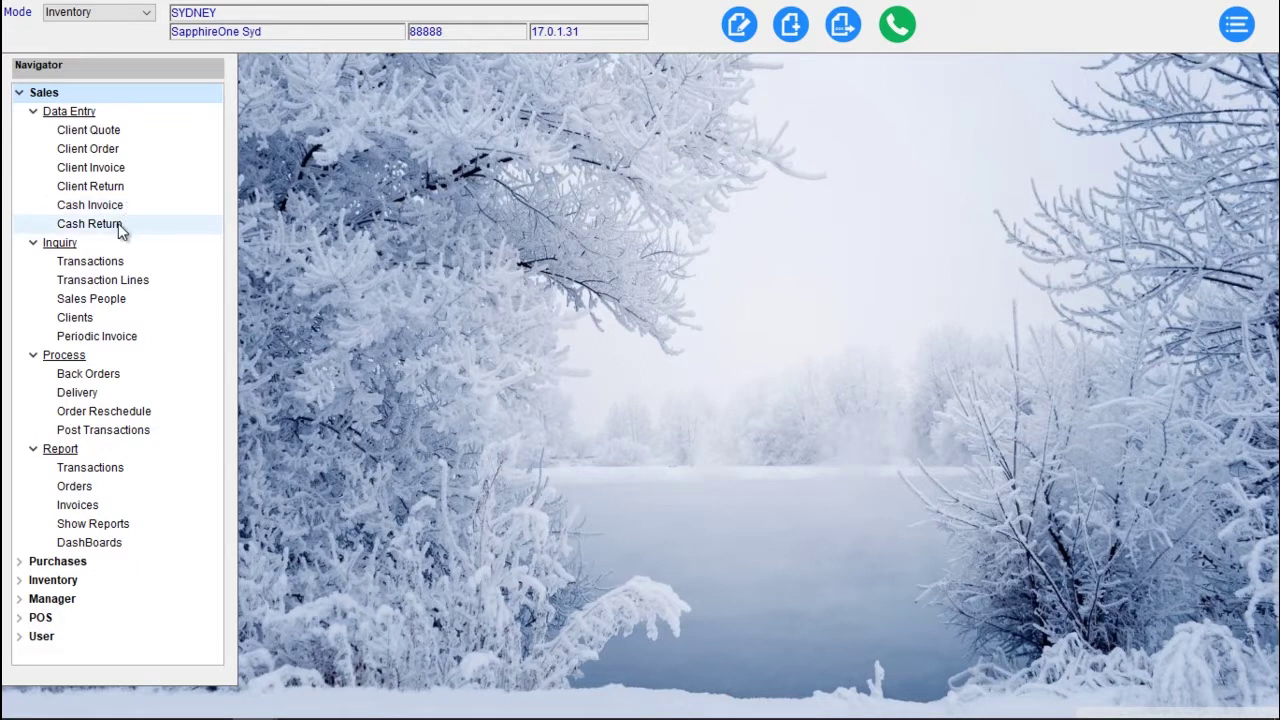
click(19, 95)
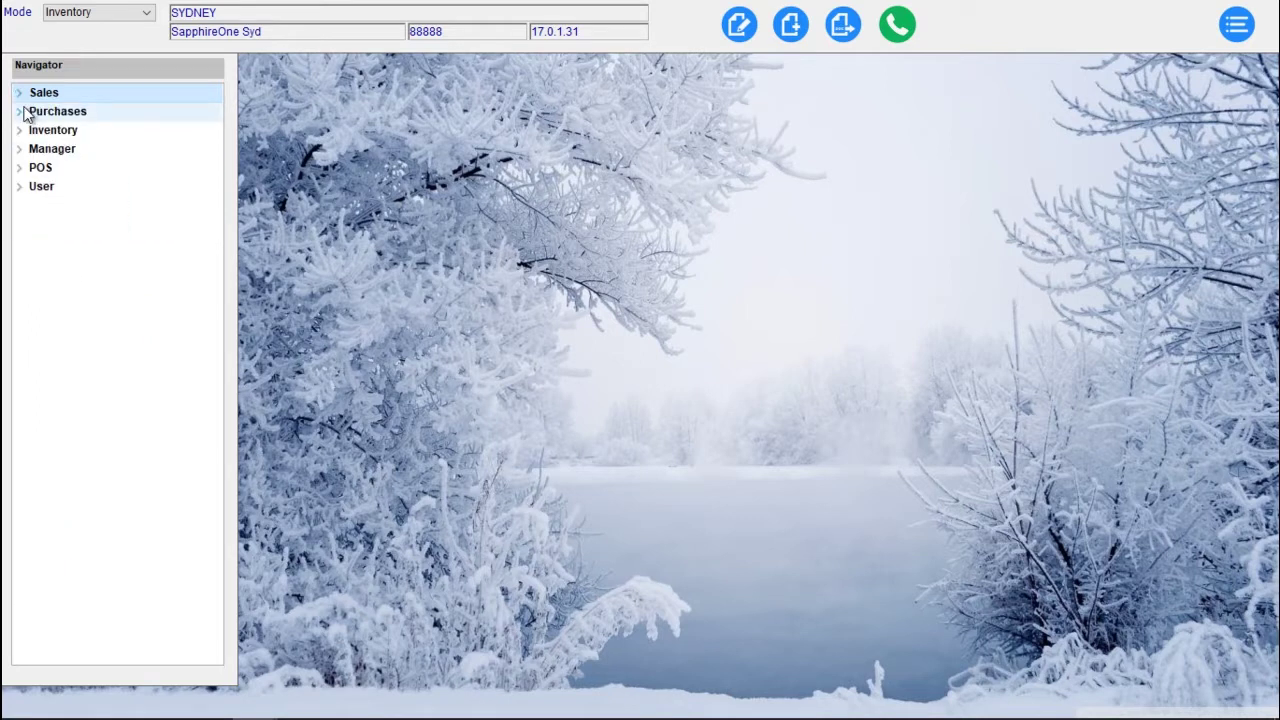
View the Purchases transactions inquiry and the DashBoards entry under Purchases reports, leaving the section collapsed
click(20, 110)
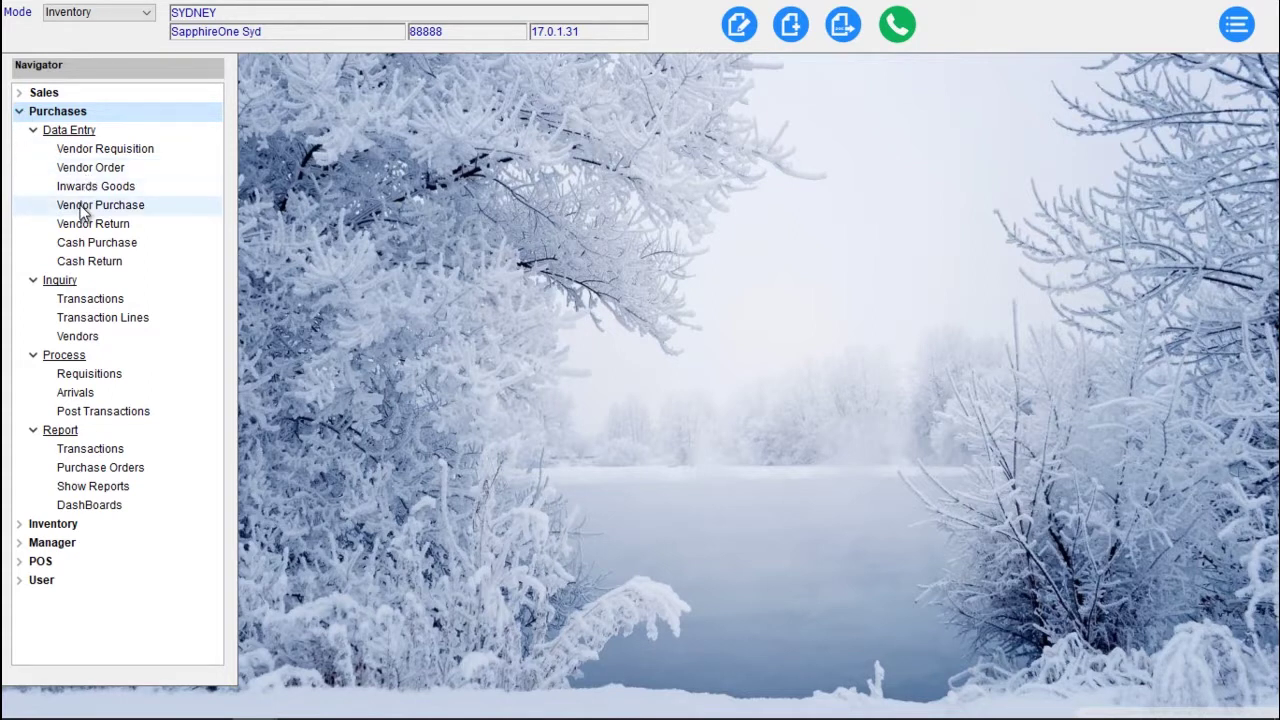
click(80, 300)
double_click(80, 300)
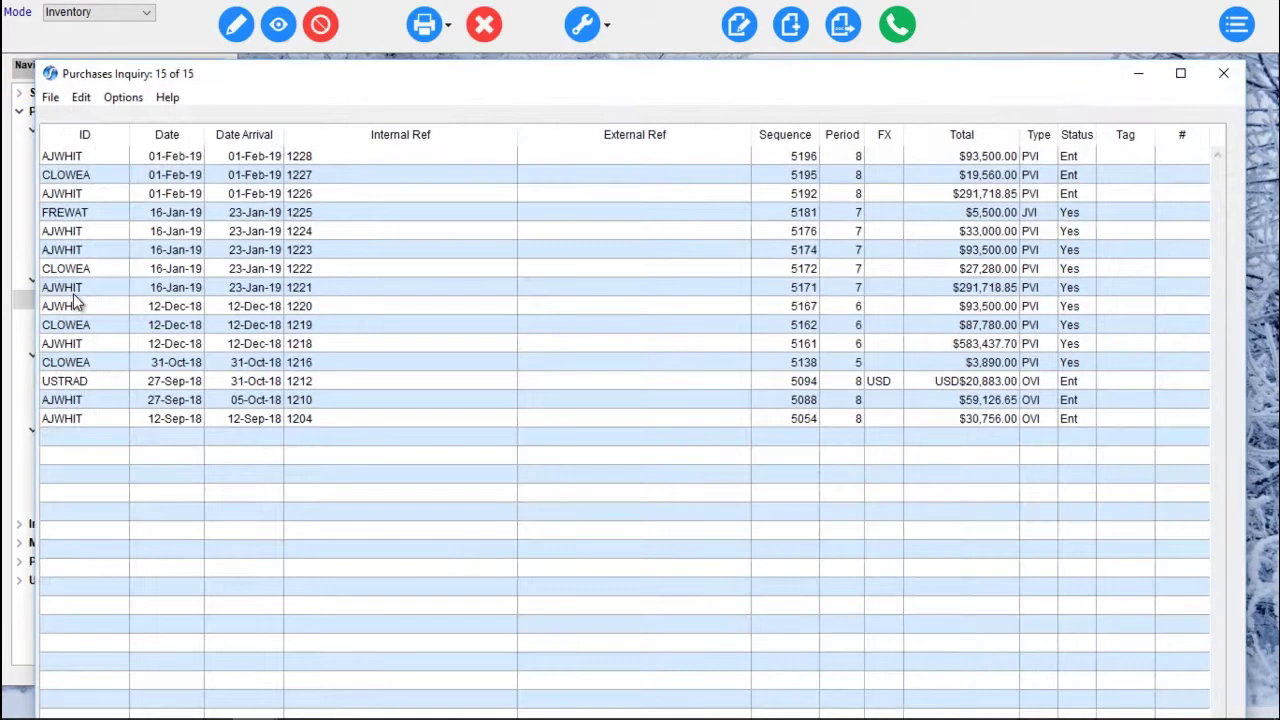
click(1223, 73)
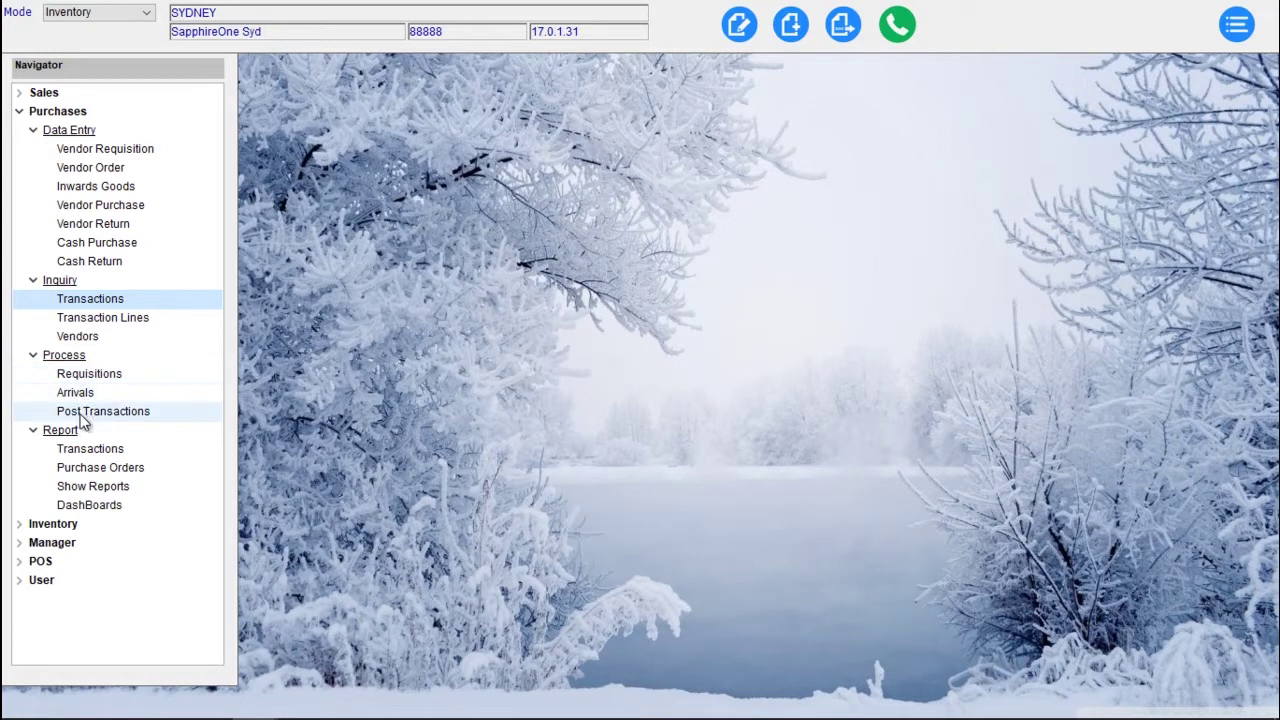
click(88, 506)
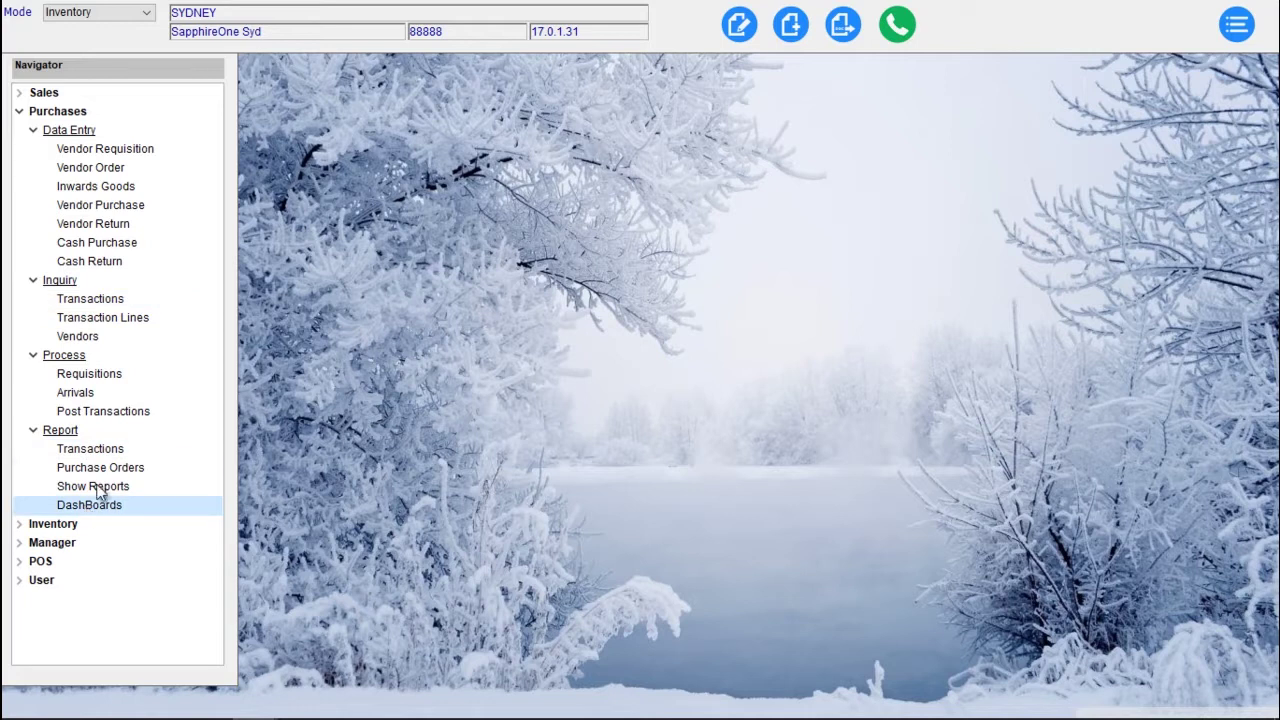
click(18, 111)
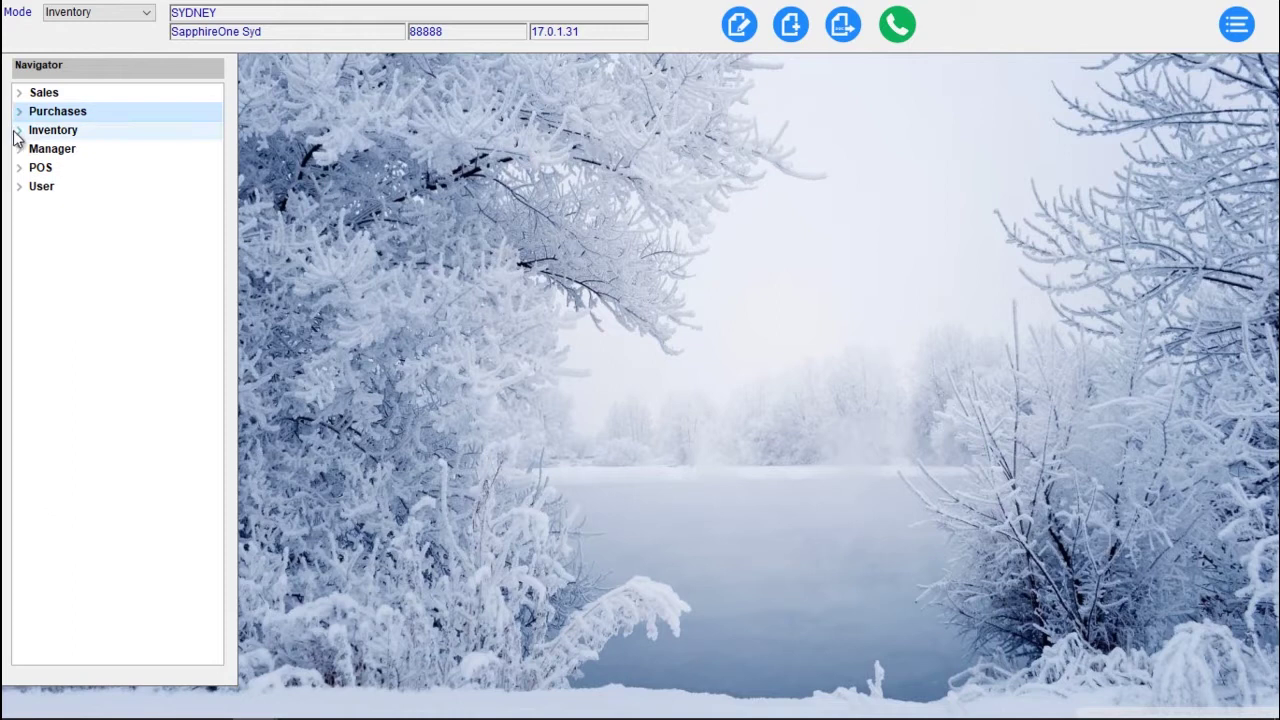
View the Cutlery item record and its list of pages from the Inventory inquiry, closing both windows when done
click(18, 131)
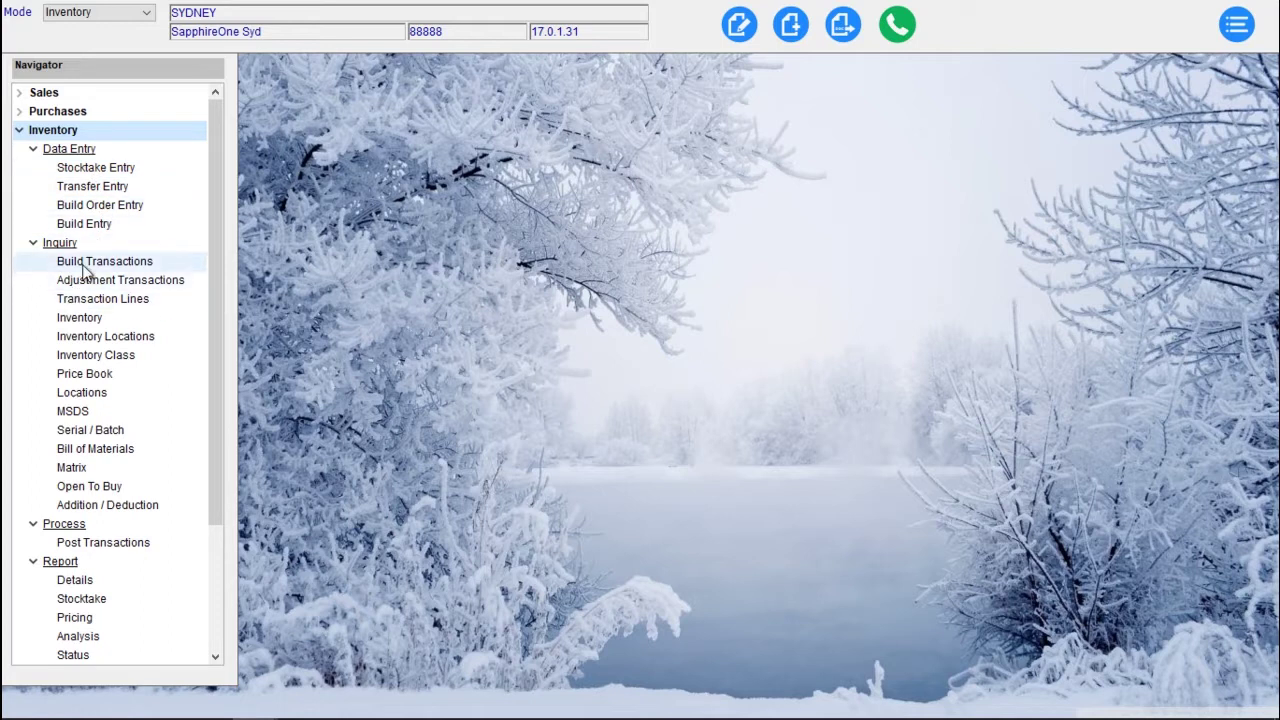
click(97, 319)
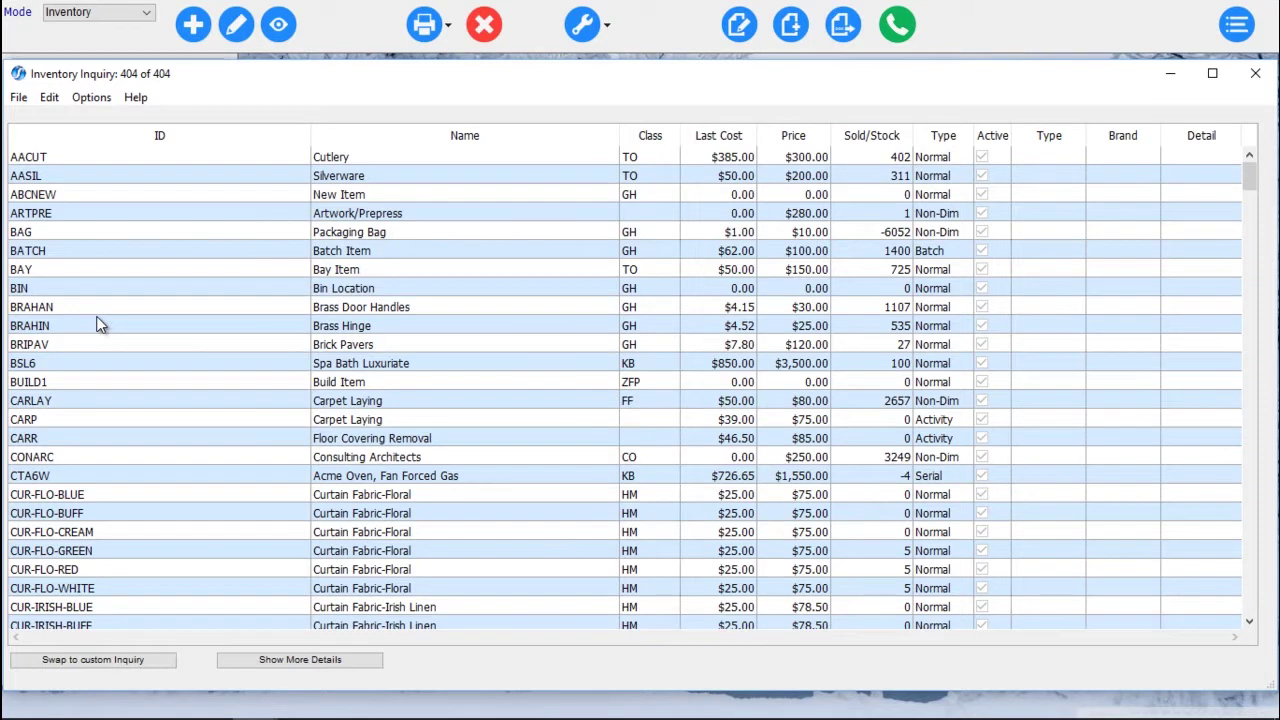
double_click(86, 158)
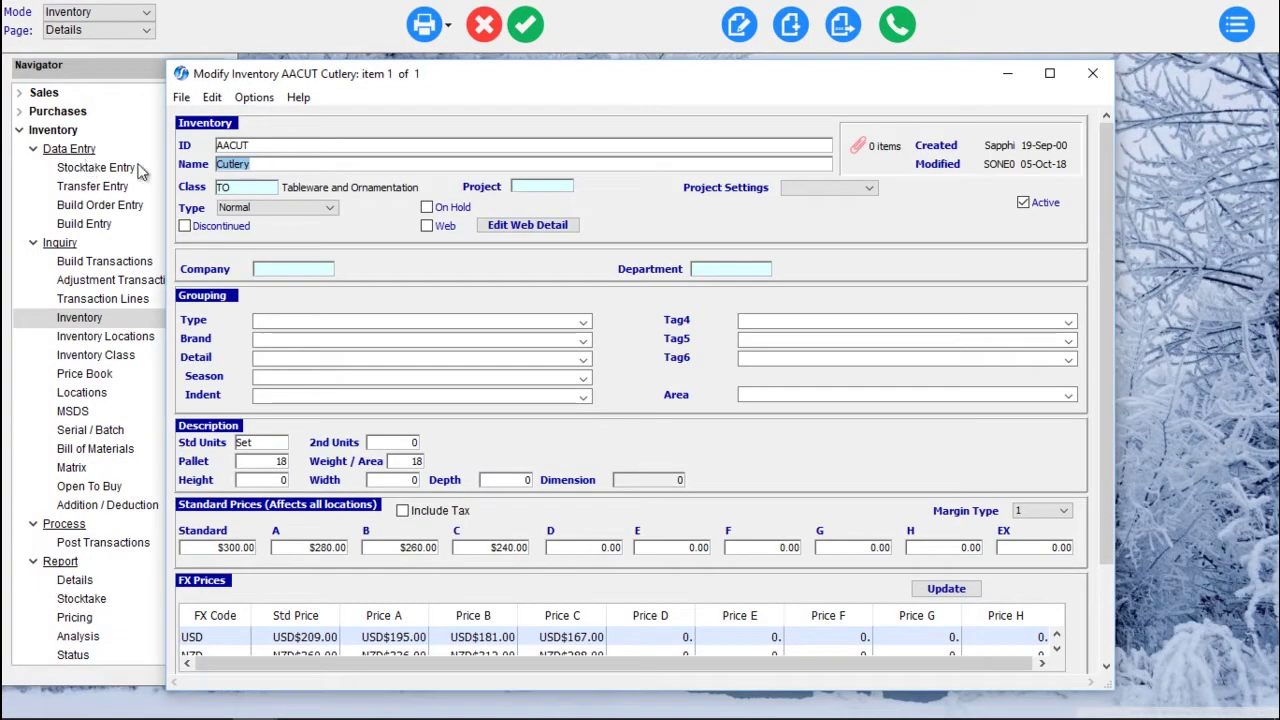
click(106, 30)
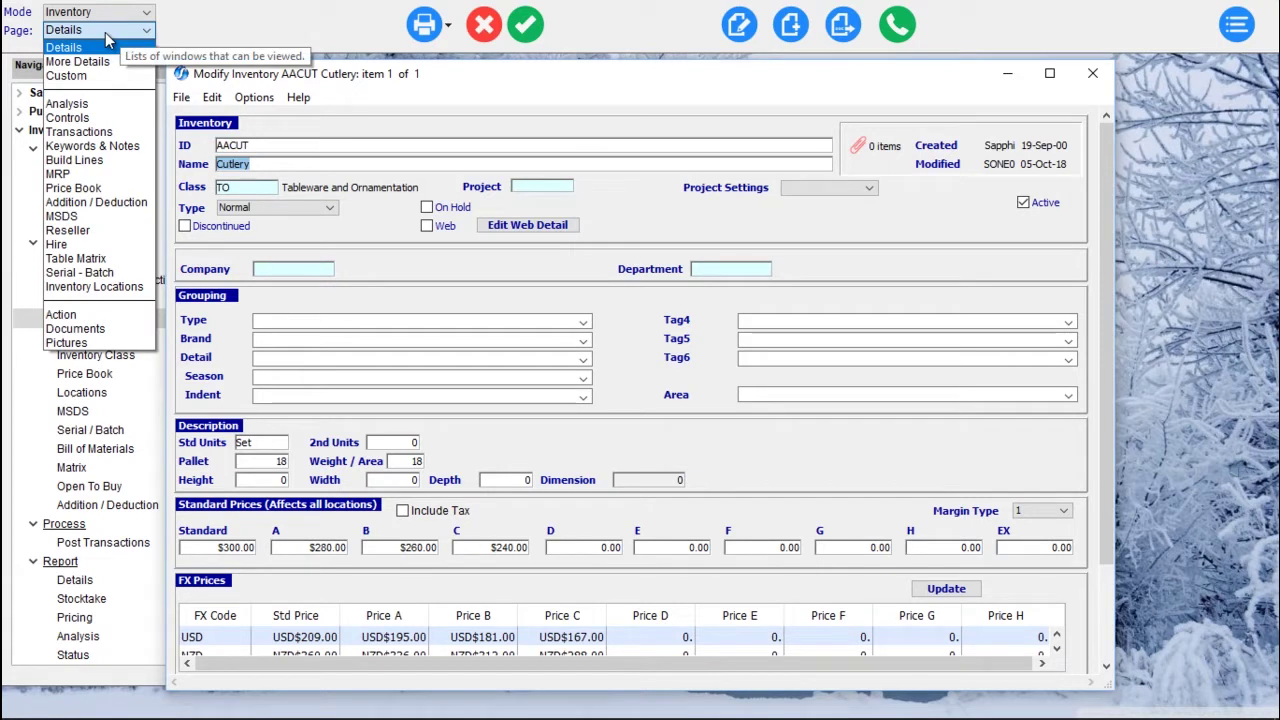
click(106, 36)
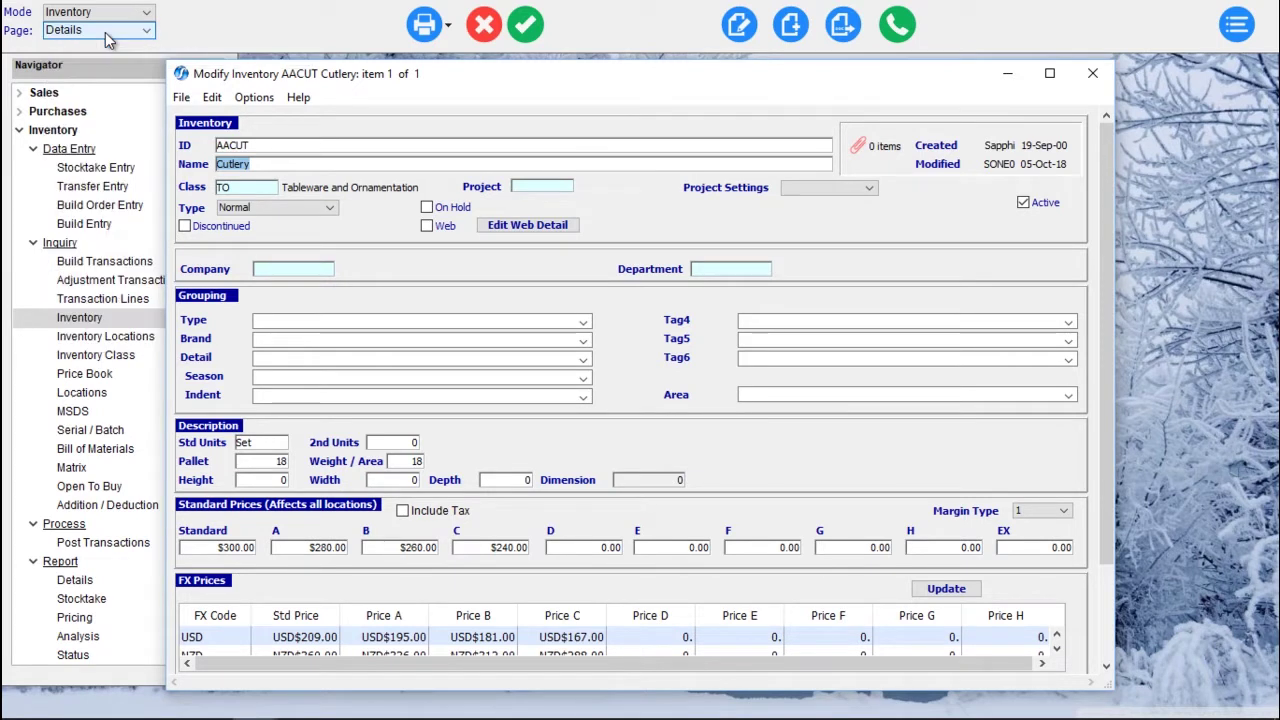
click(524, 25)
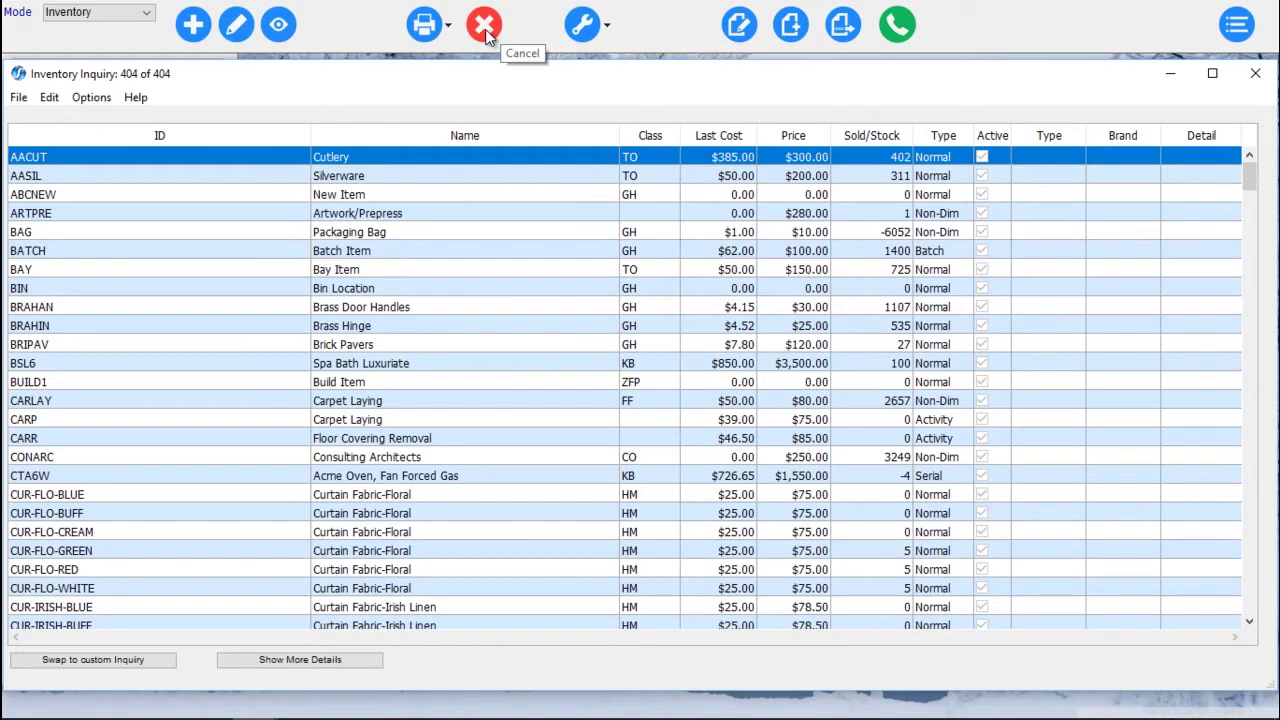
click(485, 31)
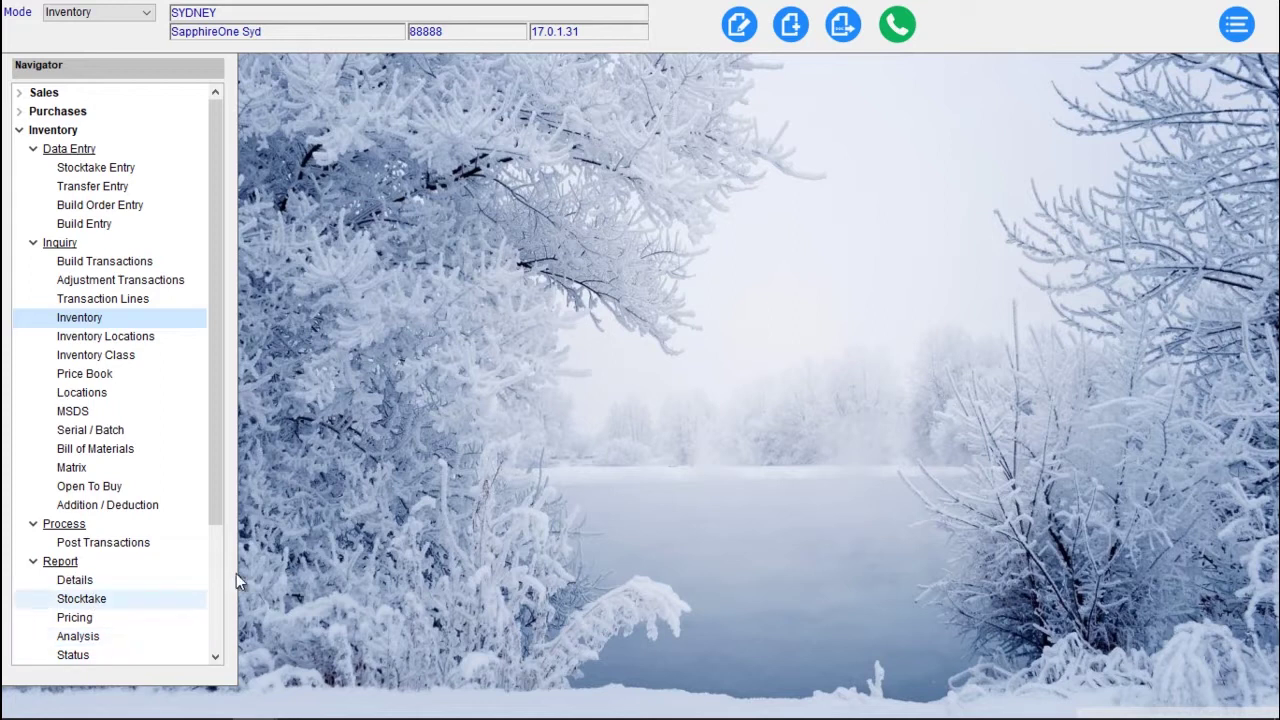
Review the remaining Inventory process and report functions and the Manager inquiries in the navigator, collapsing both sections
drag(213, 504, 230, 665)
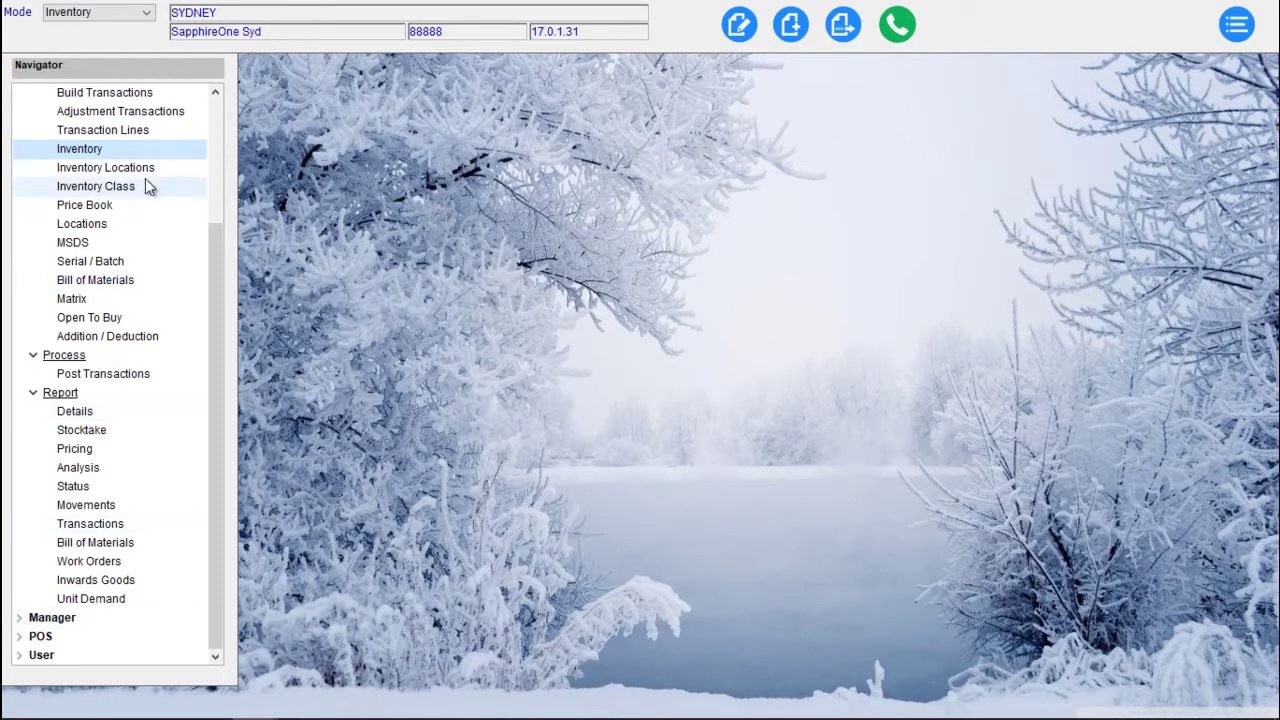
drag(218, 248, 243, 71)
click(29, 129)
click(22, 132)
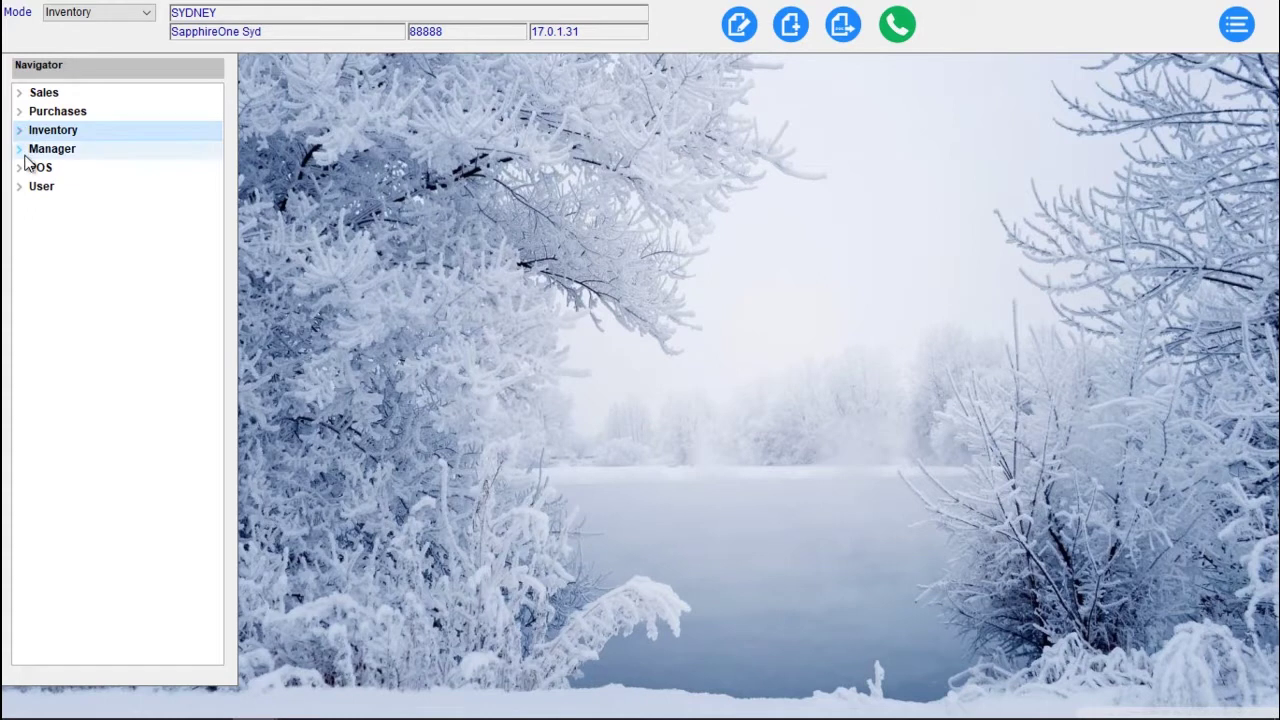
click(26, 152)
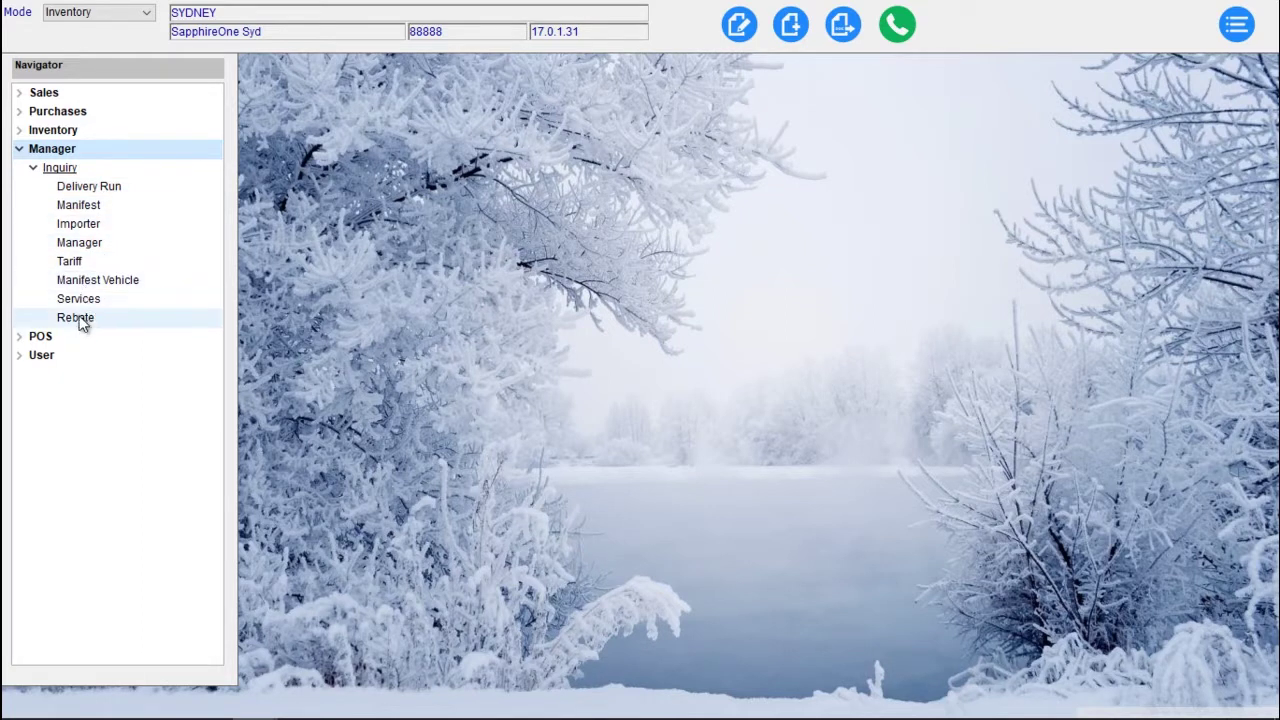
click(18, 149)
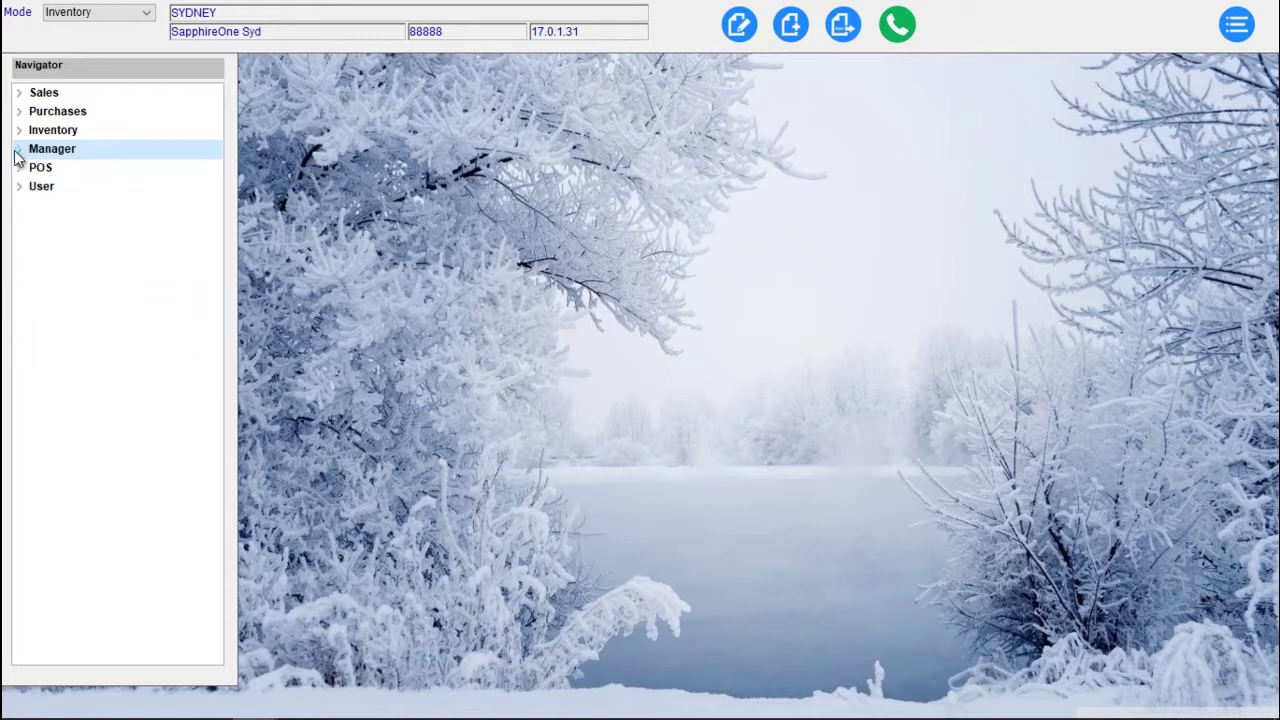
View the POS functions and the Point Of Sale entry form using Rep ID POS, closing the form and collapsing the section
click(19, 168)
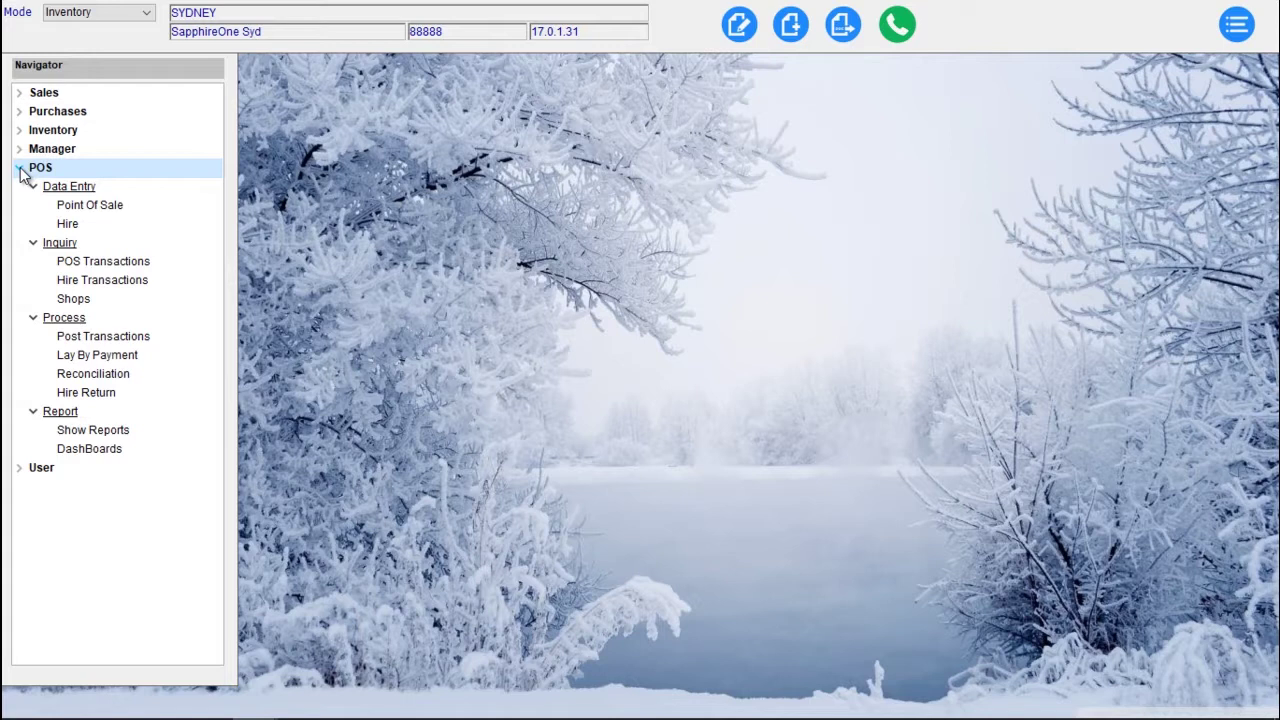
click(107, 210)
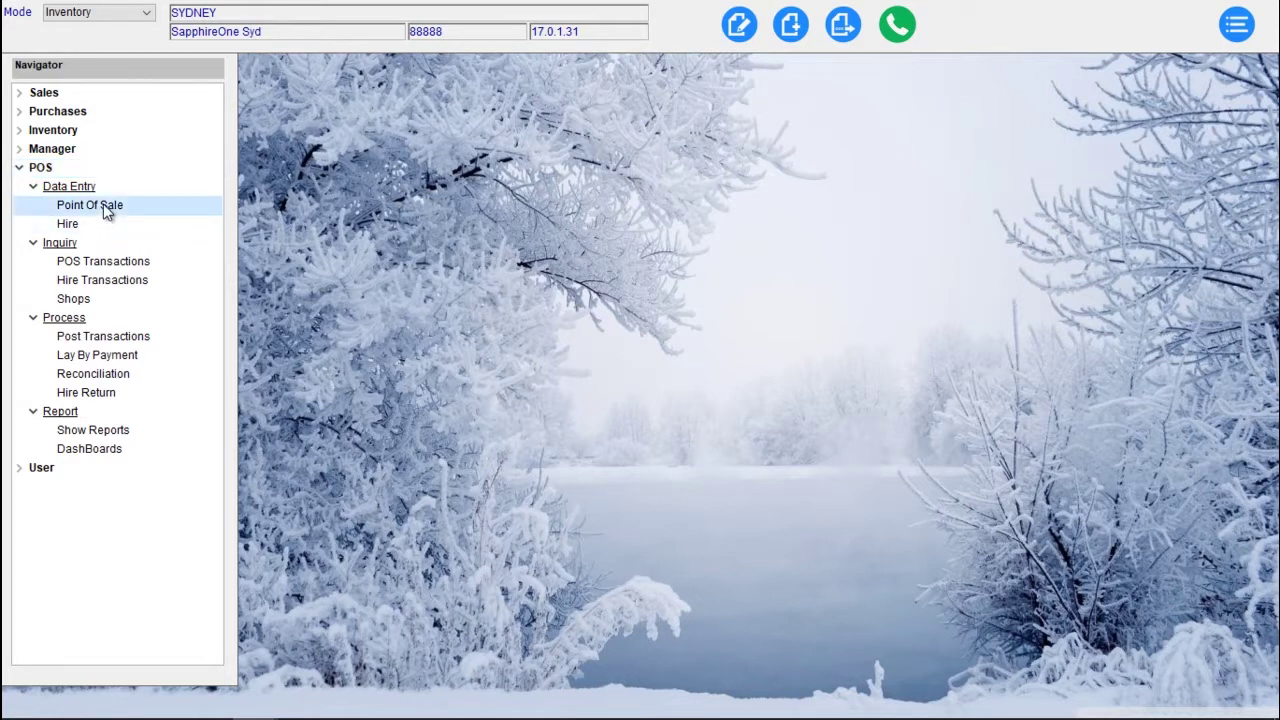
double_click(107, 210)
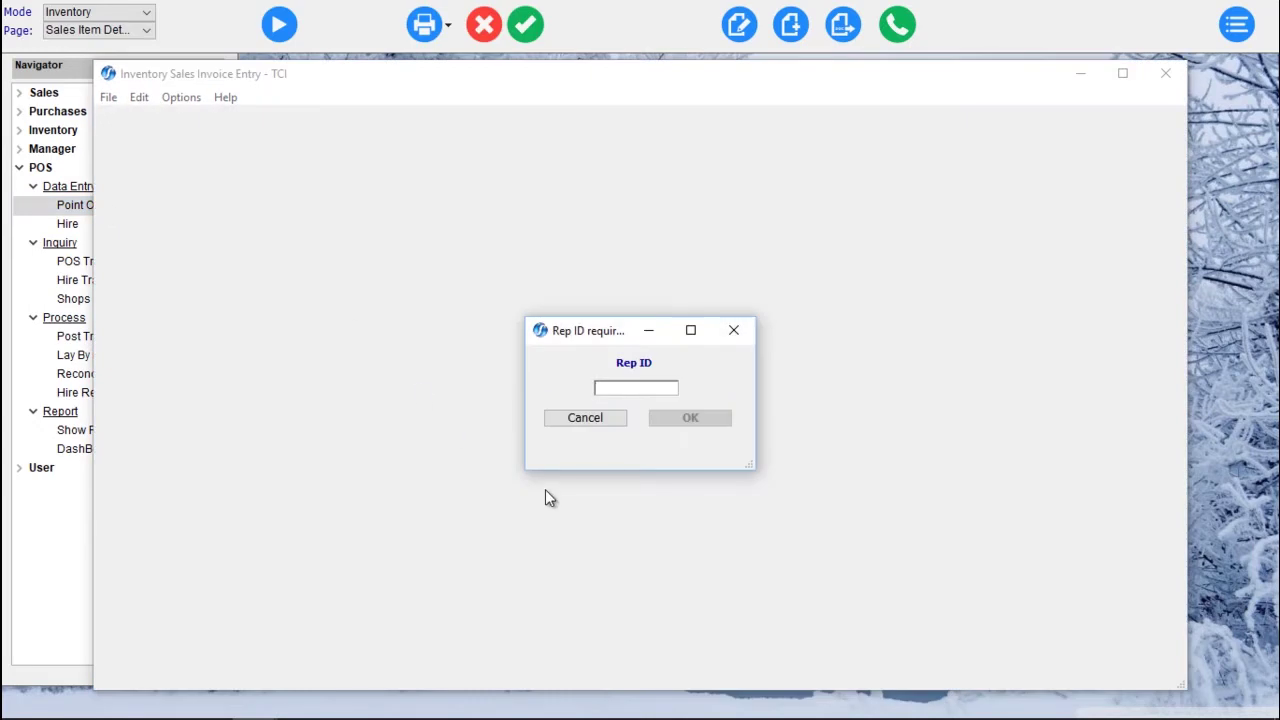
text(POS)
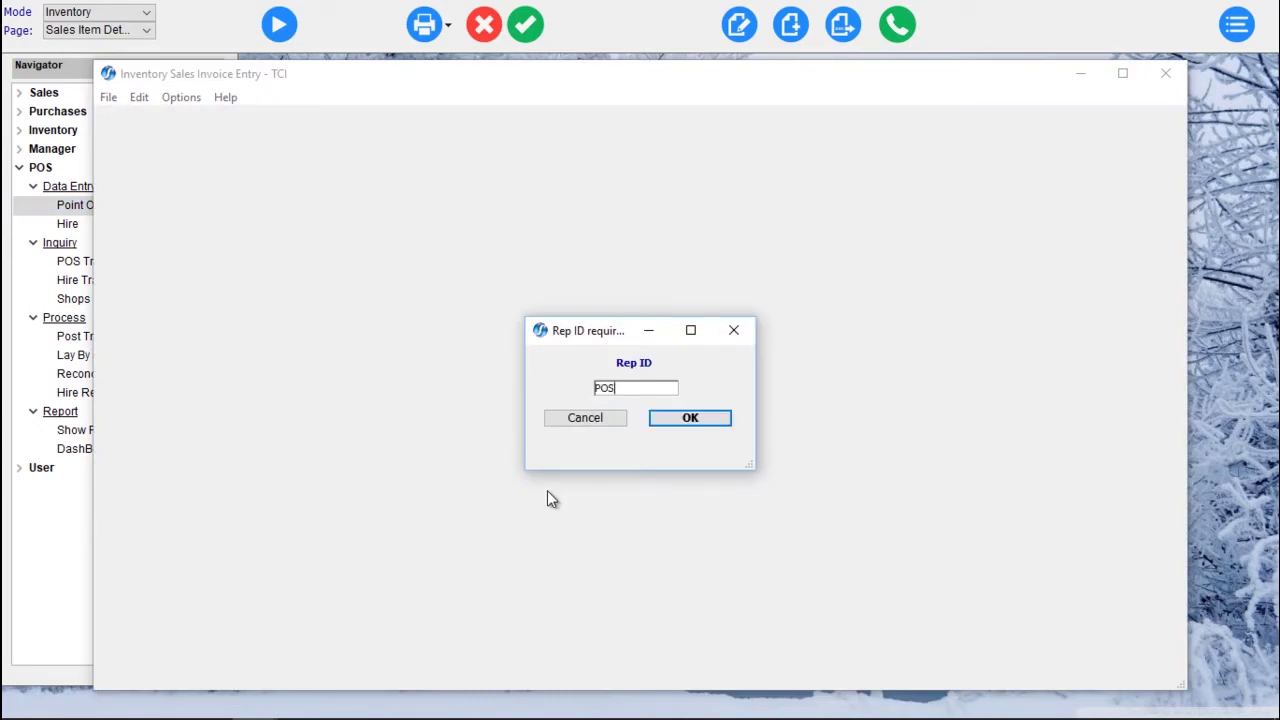
key(Return)
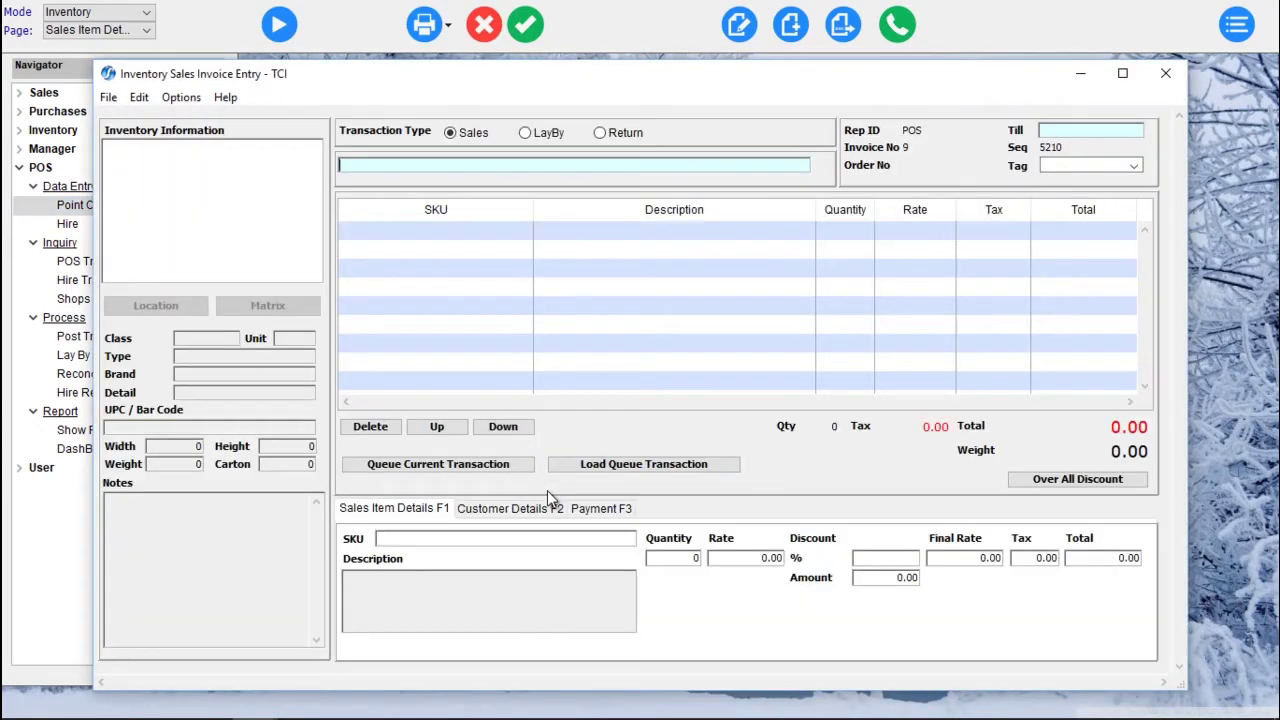
click(1166, 74)
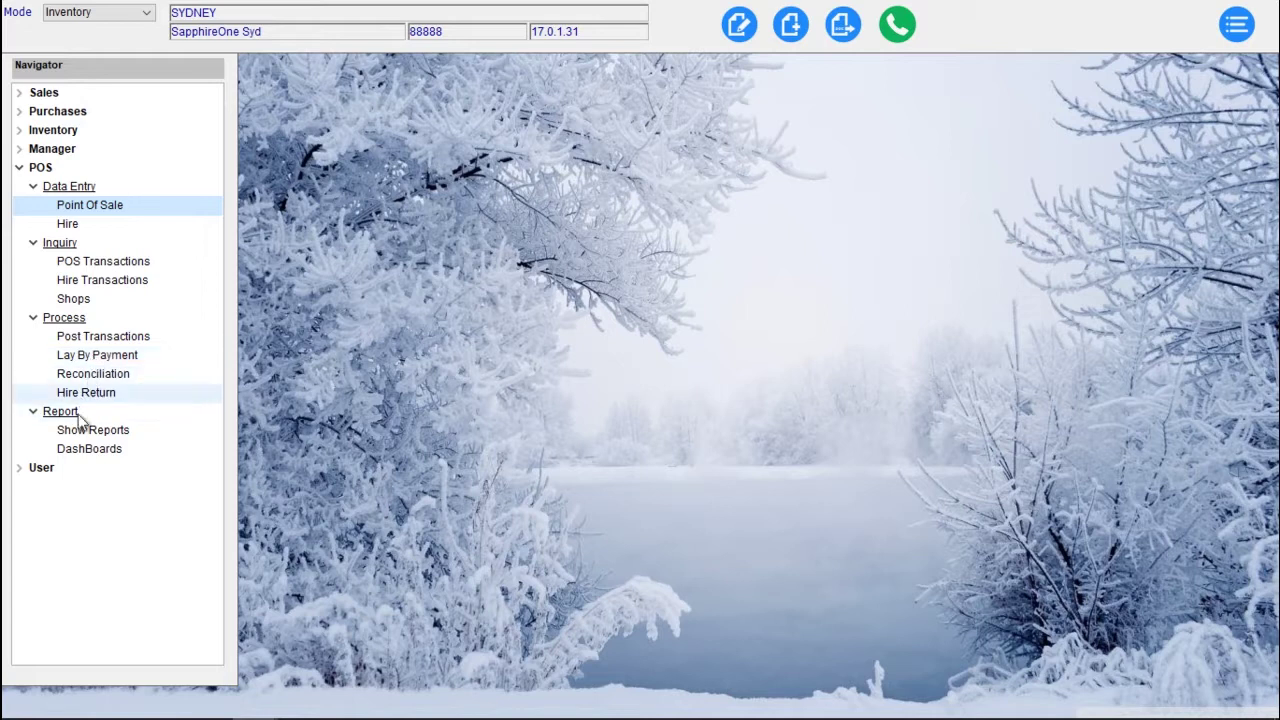
click(20, 169)
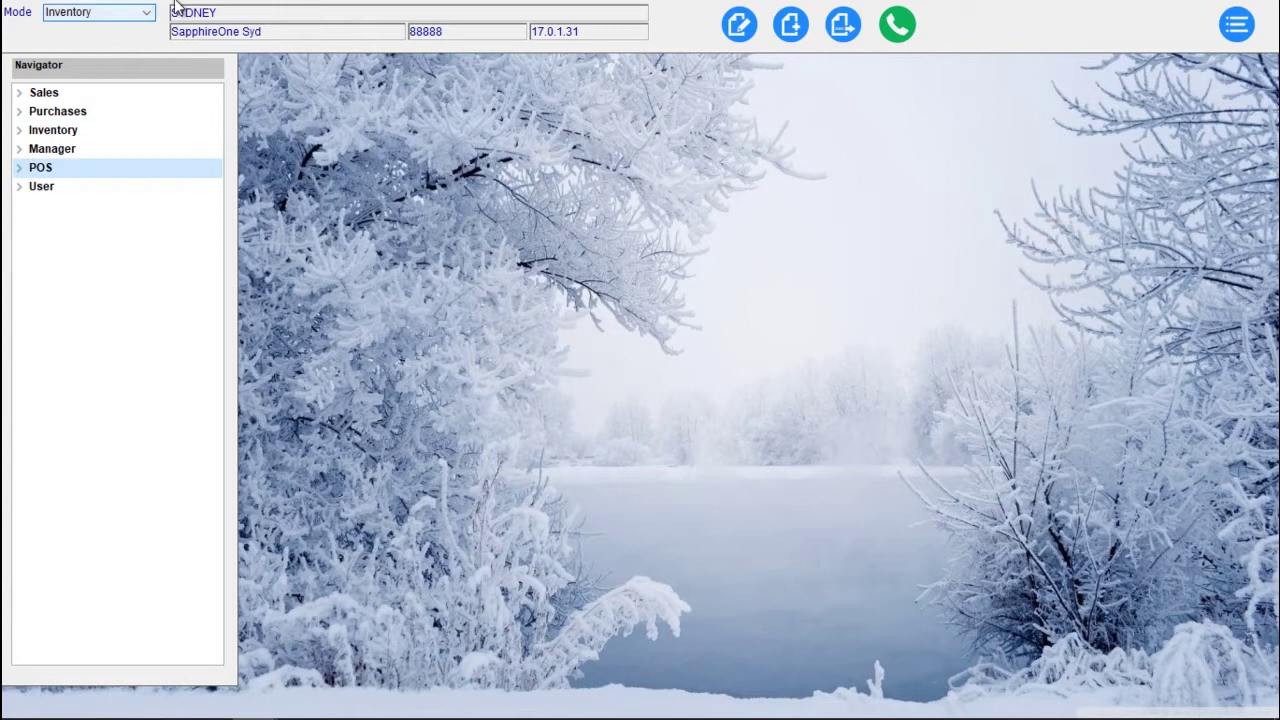
Switch to Job Projects mode and view the Vendor inquiry under Costs, closing its window when done
click(128, 24)
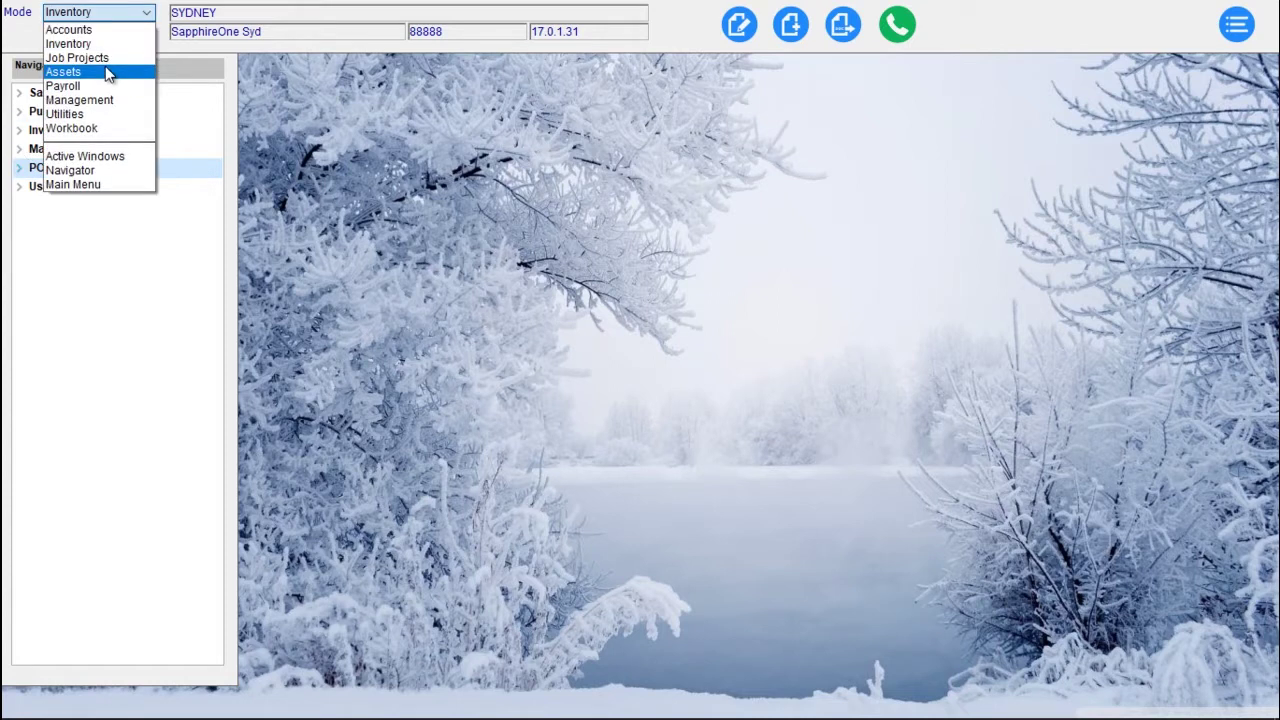
click(106, 54)
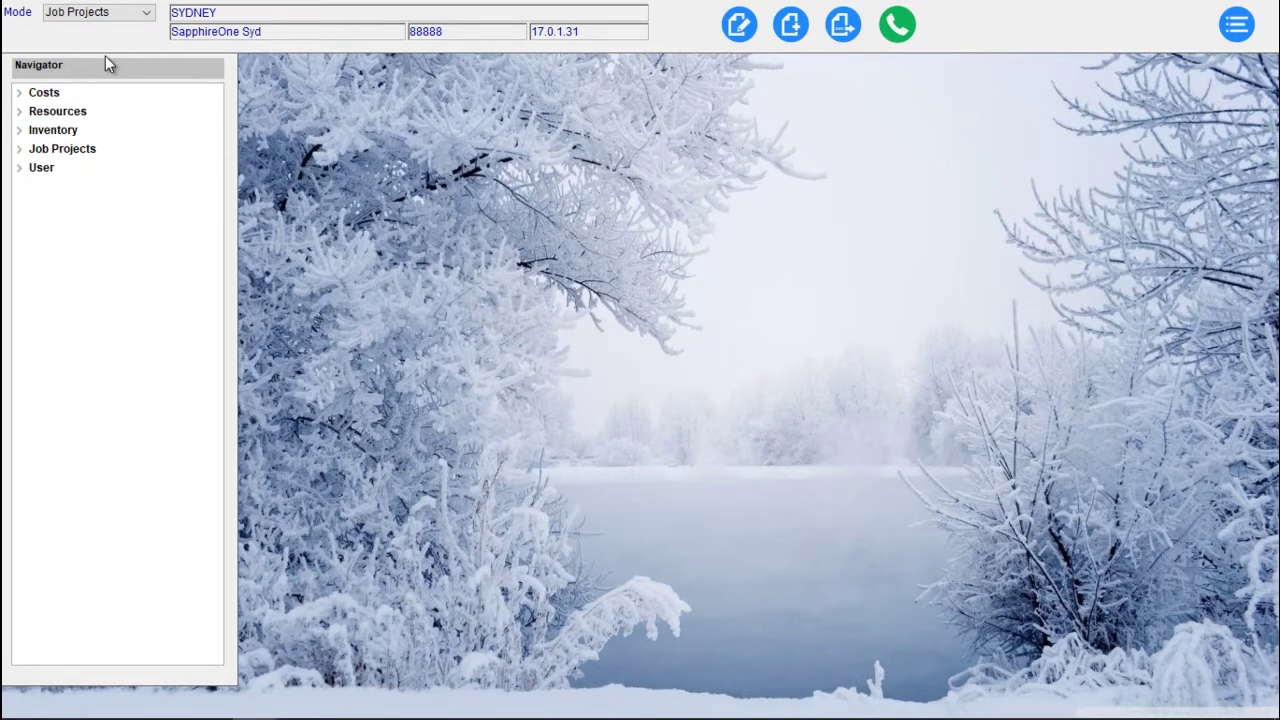
click(21, 95)
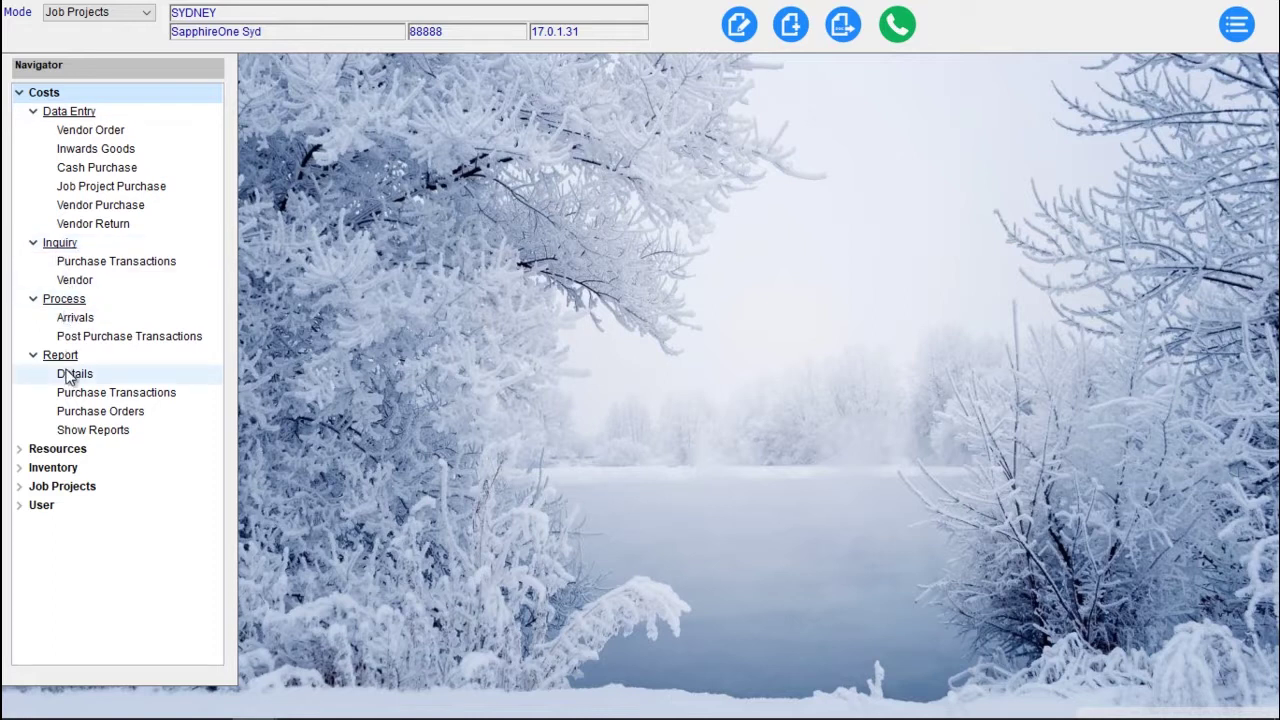
click(78, 280)
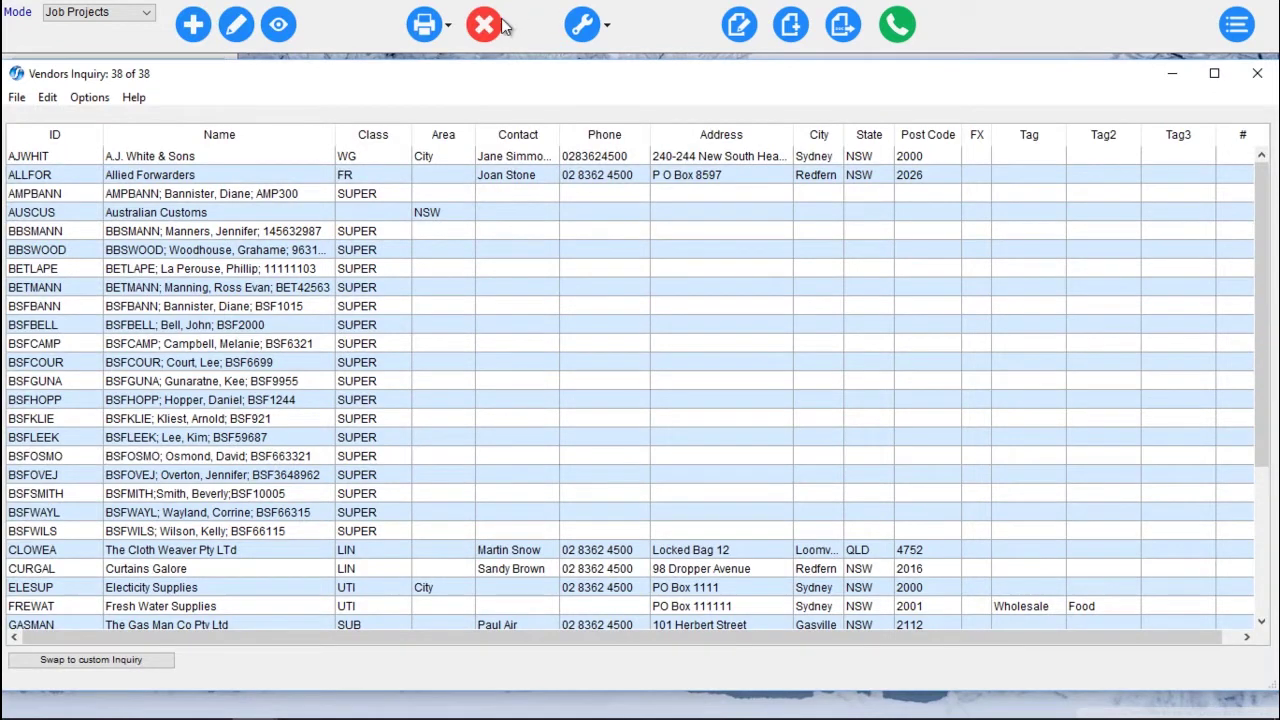
click(1257, 73)
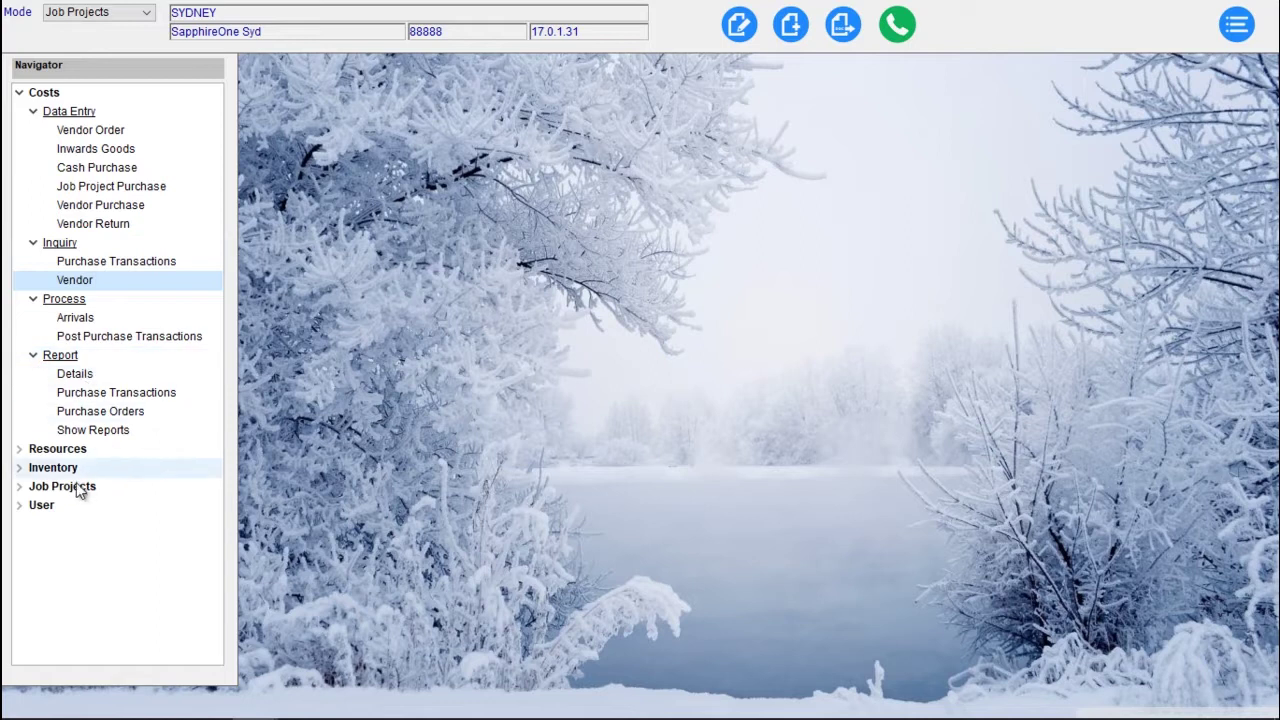
View the Job Project inquiry in the Job Projects section, closing its window when done
click(18, 487)
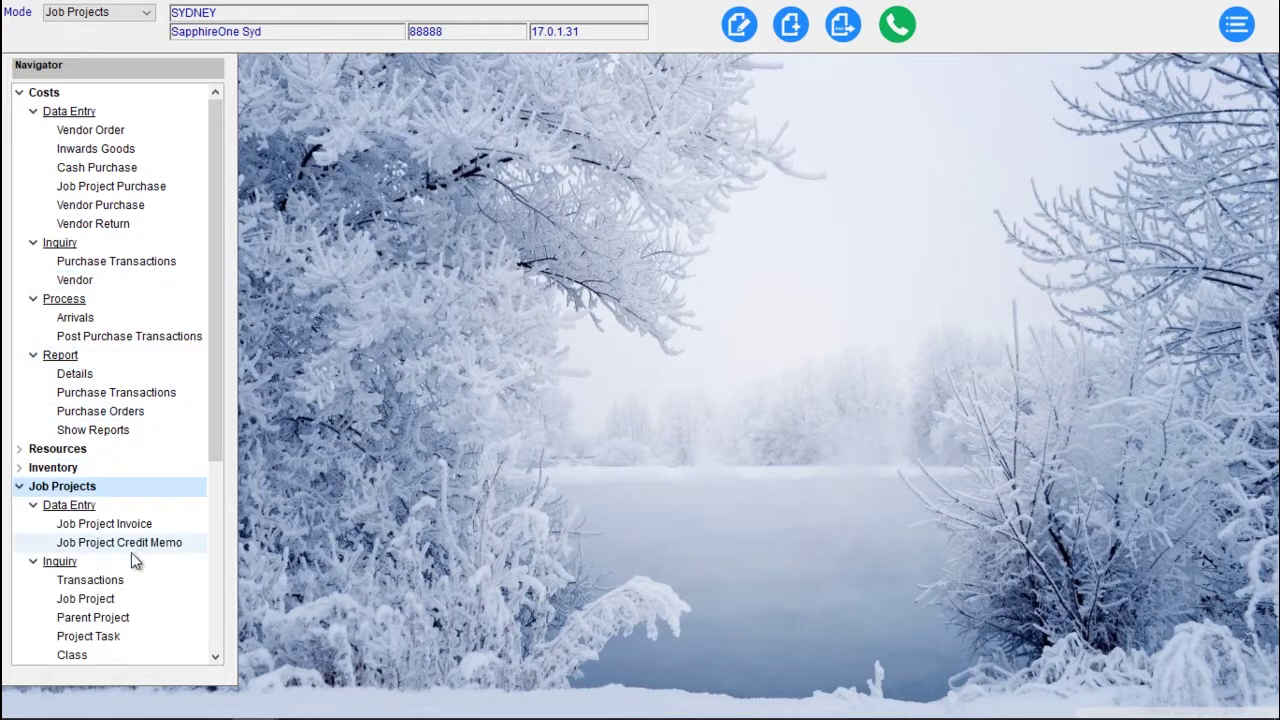
scroll(113, 555, down, 1)
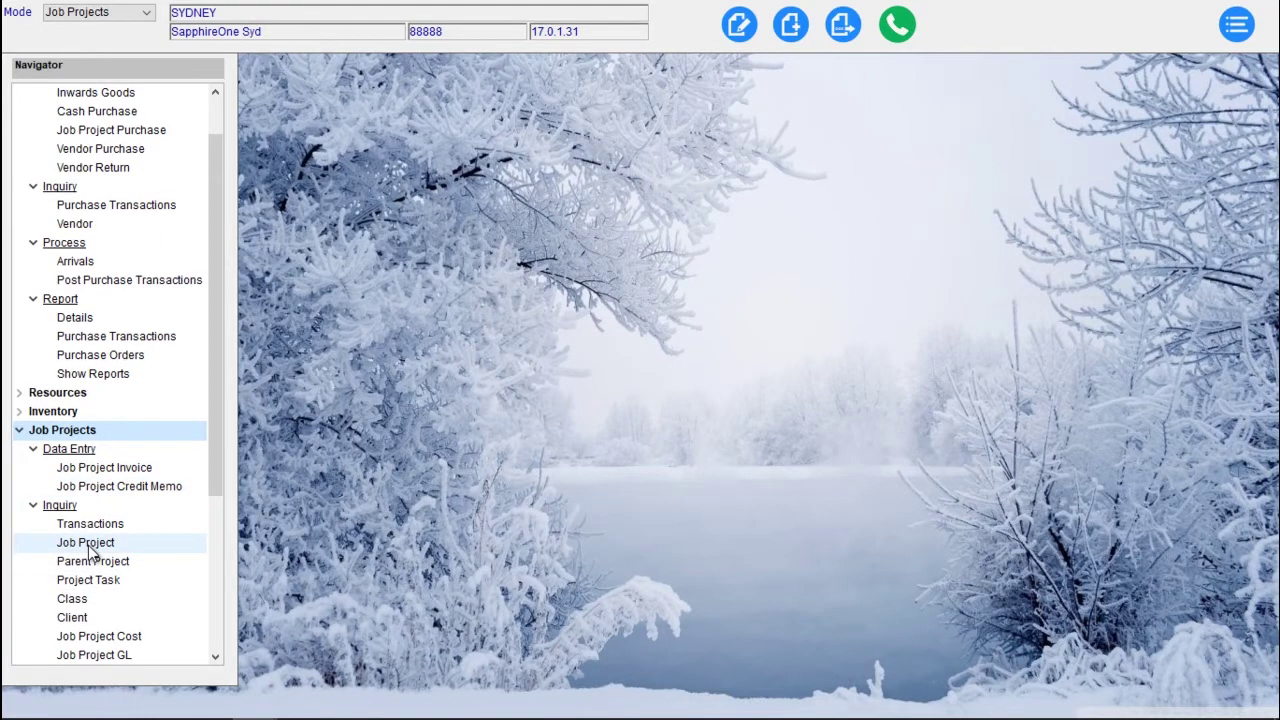
click(88, 543)
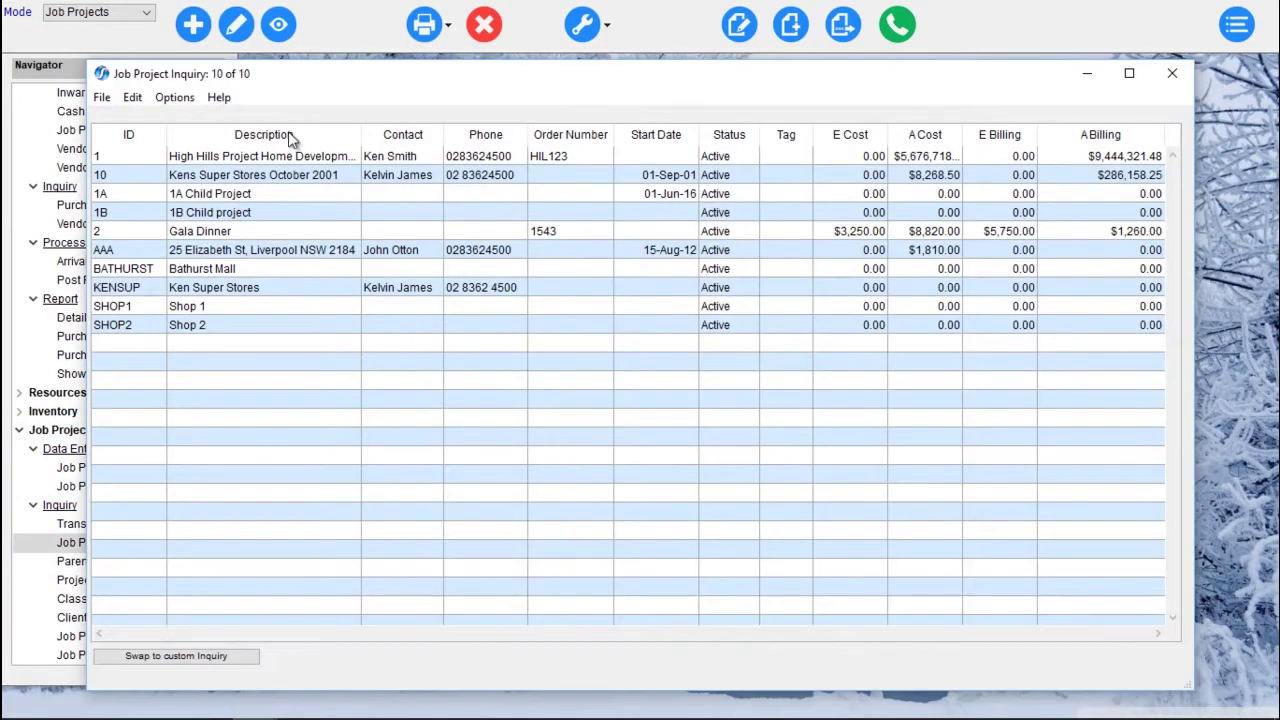
click(1173, 73)
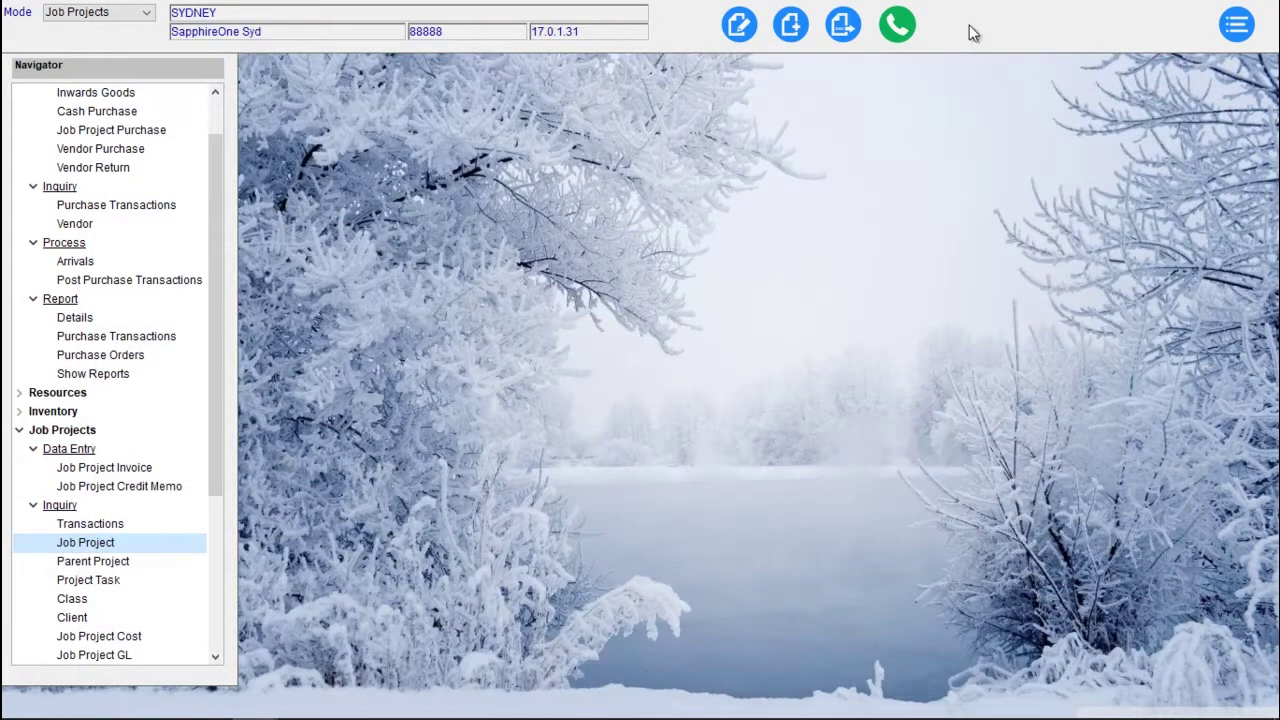
Collapse the Costs section and review the Resources functions in the navigator, leaving Resources collapsed
drag(216, 170, 243, 73)
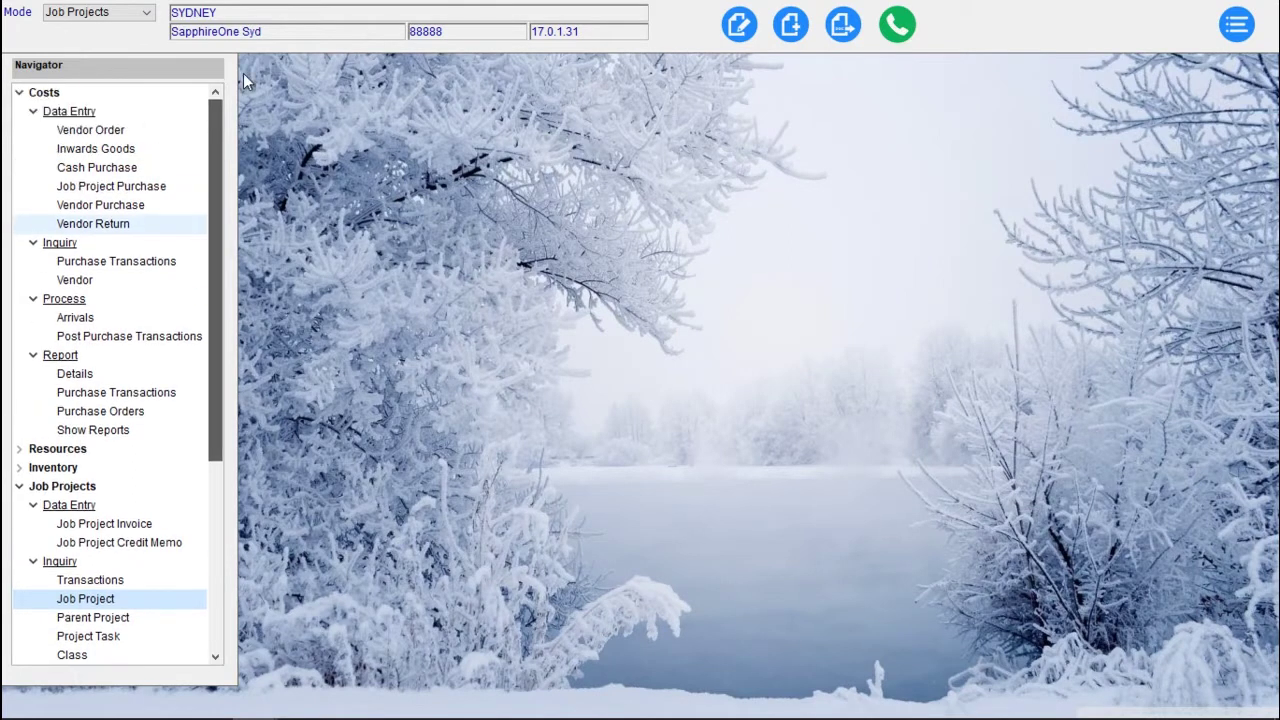
click(19, 94)
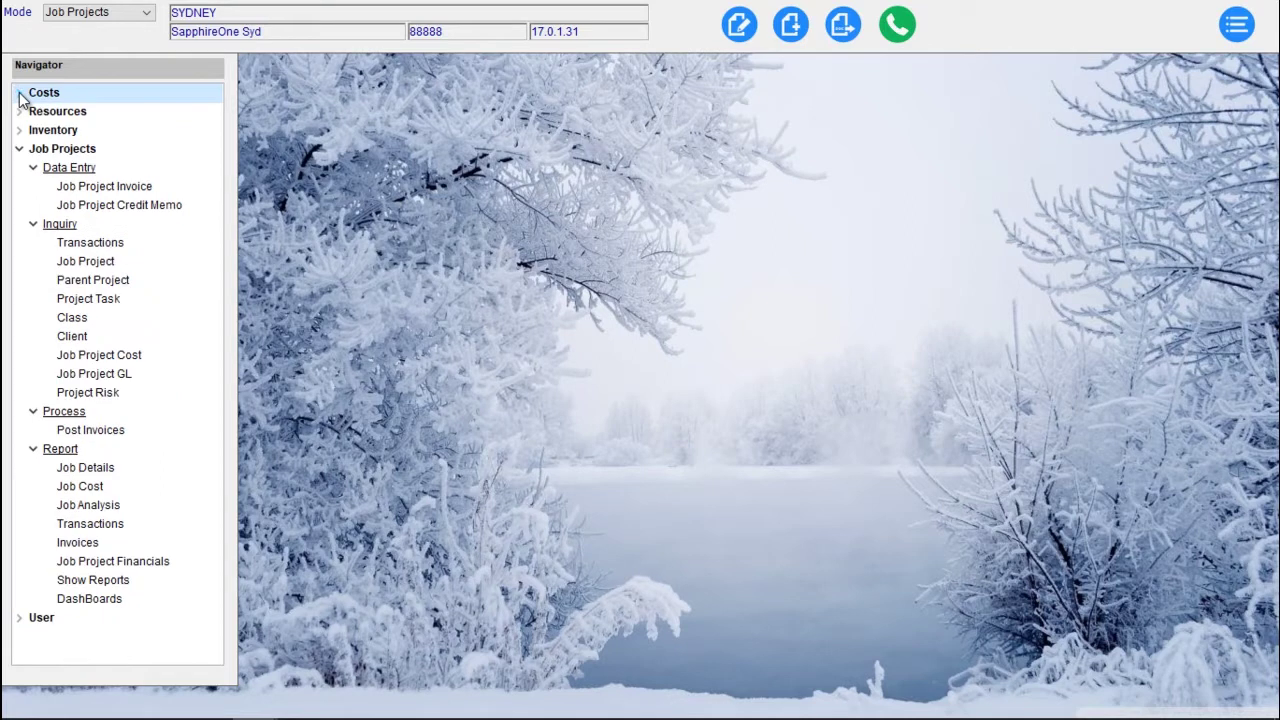
click(19, 112)
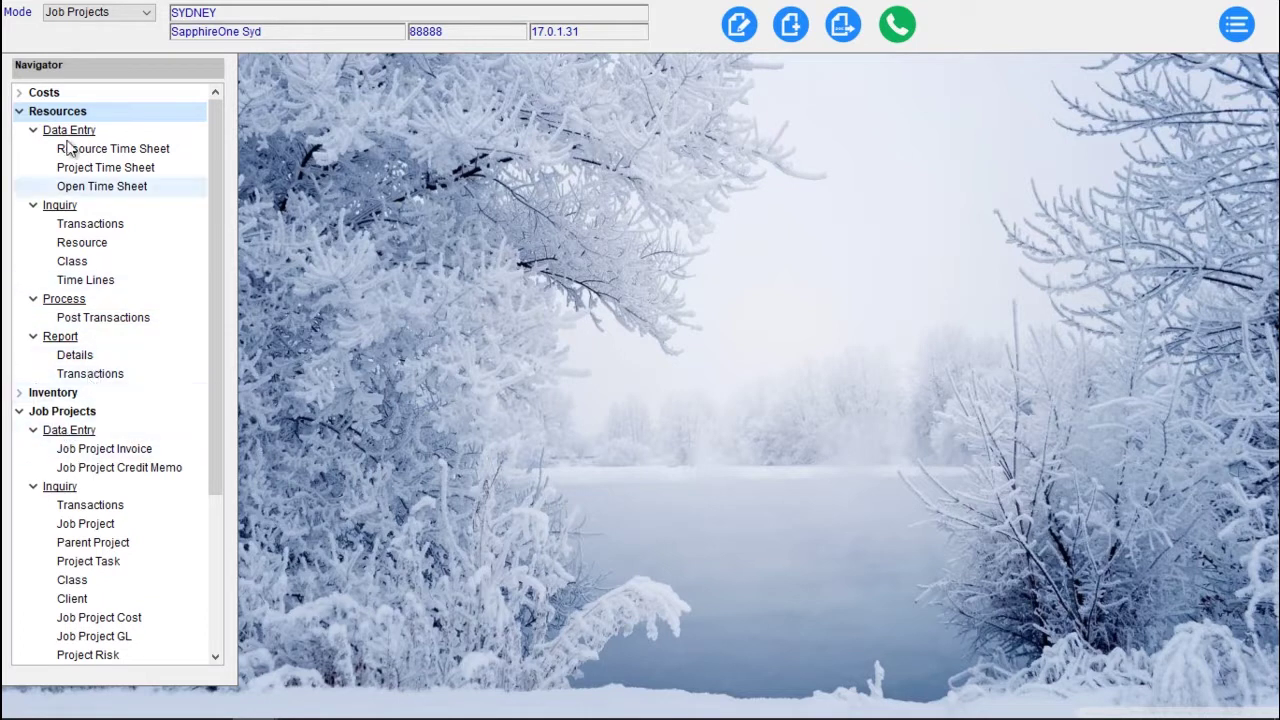
click(18, 113)
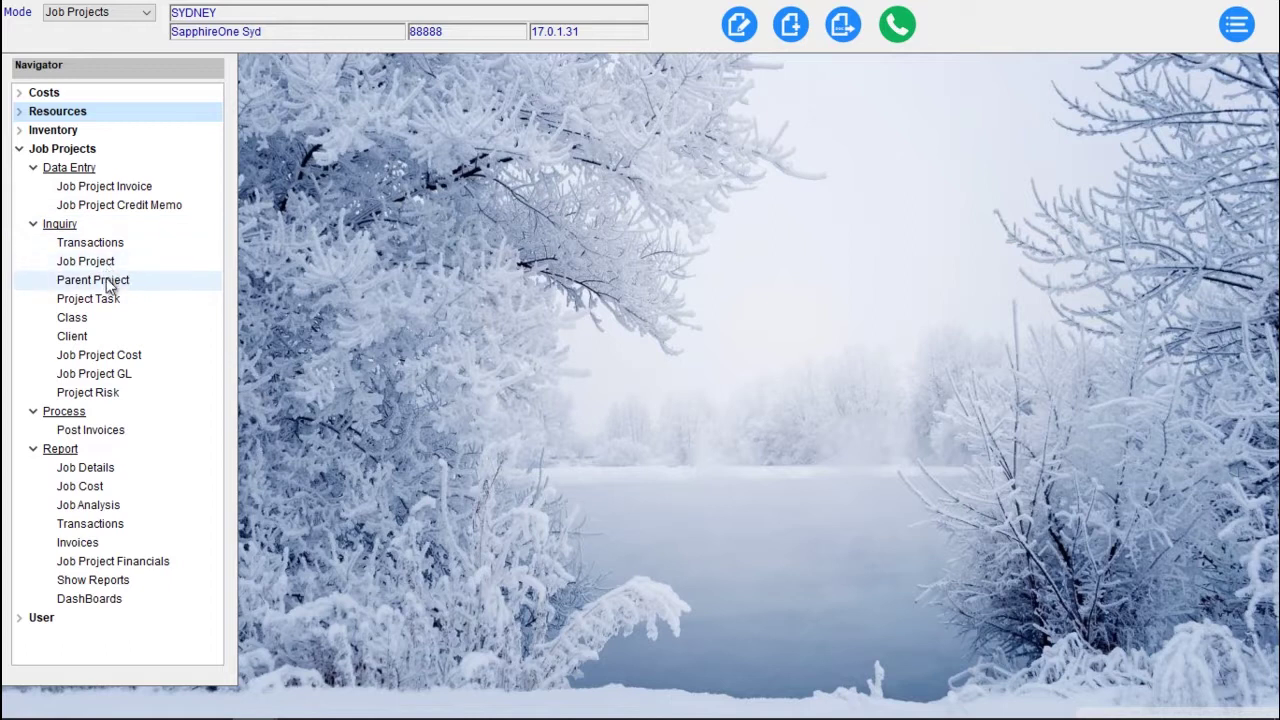
View the Client and Project Risk inquiries, closing each window and collapsing the Job Projects section
click(79, 335)
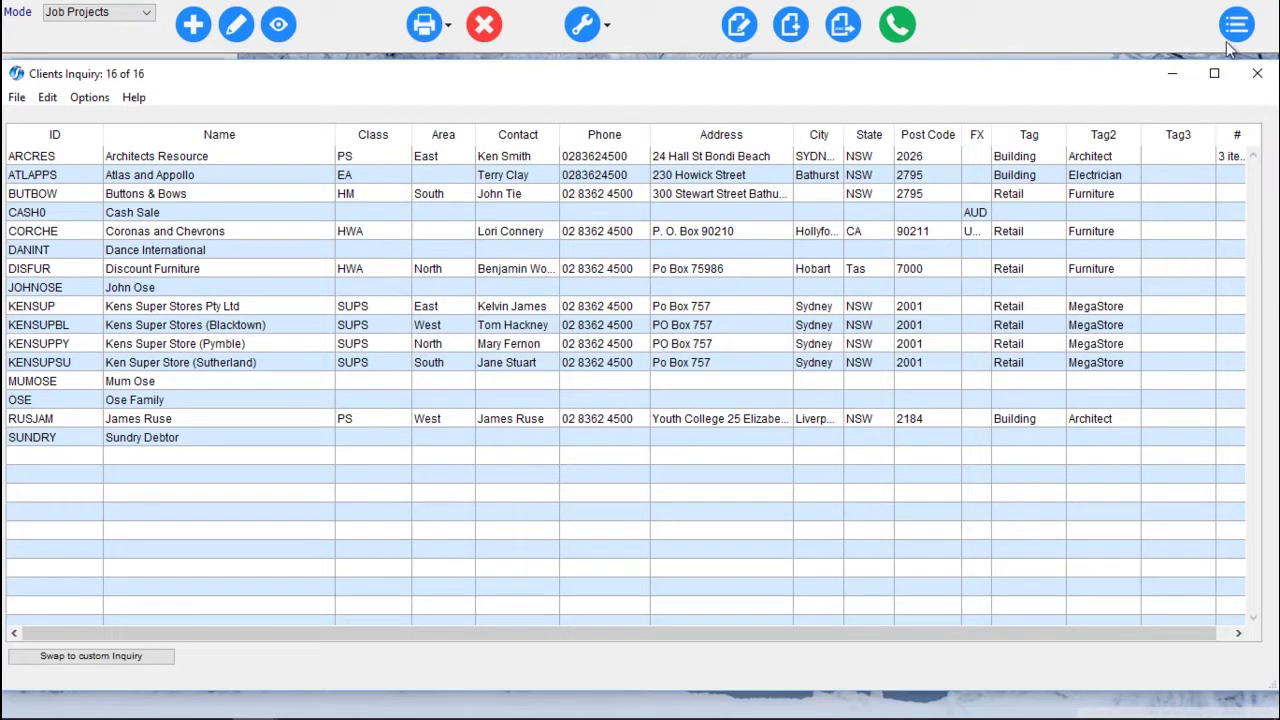
click(1252, 84)
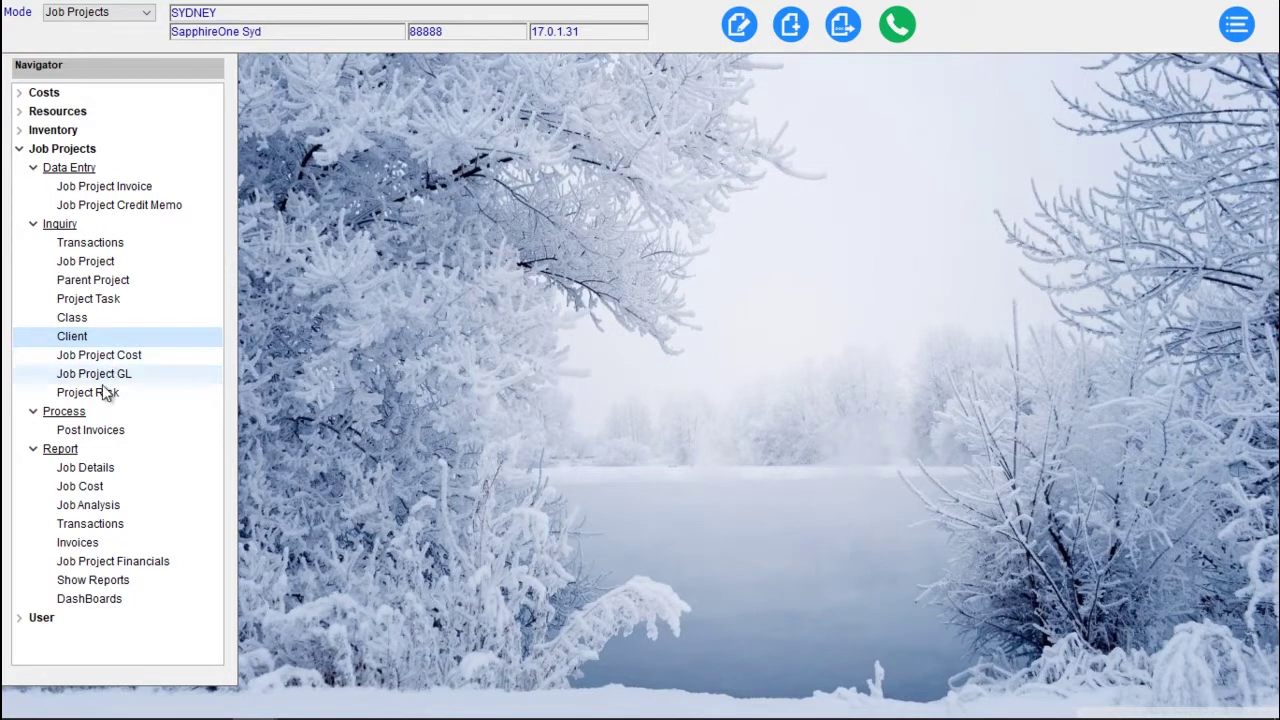
click(99, 392)
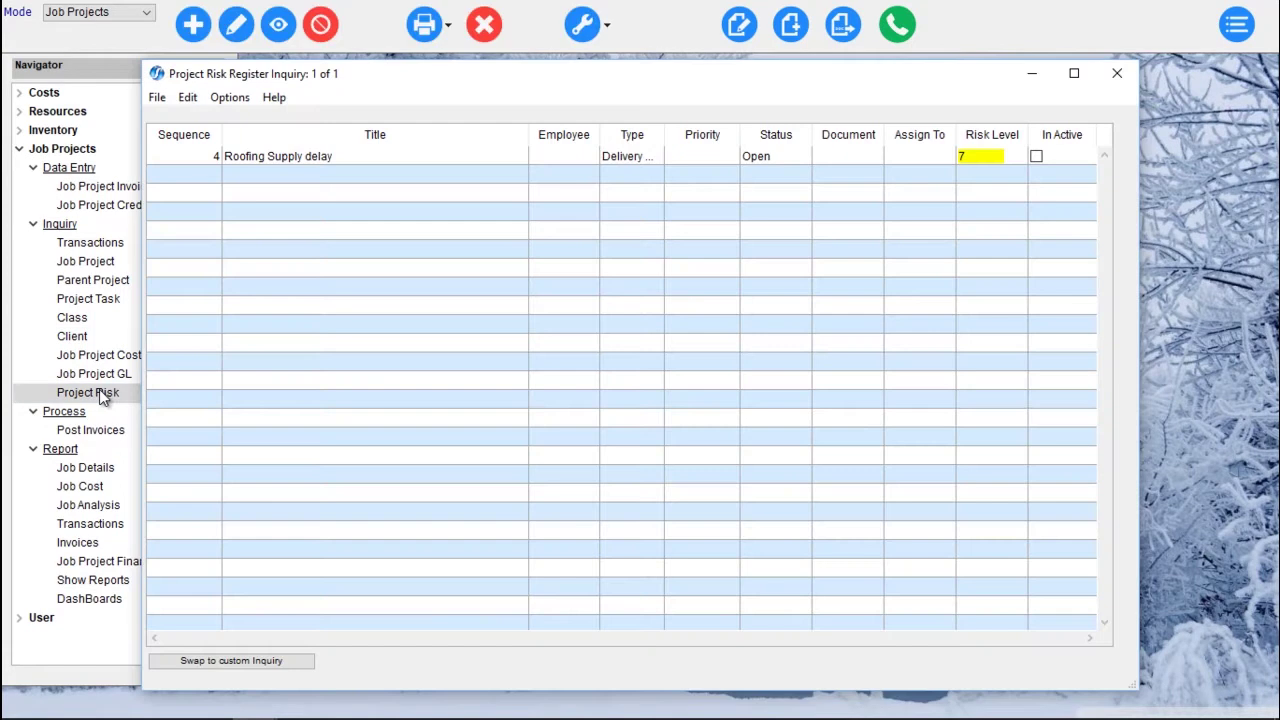
click(488, 27)
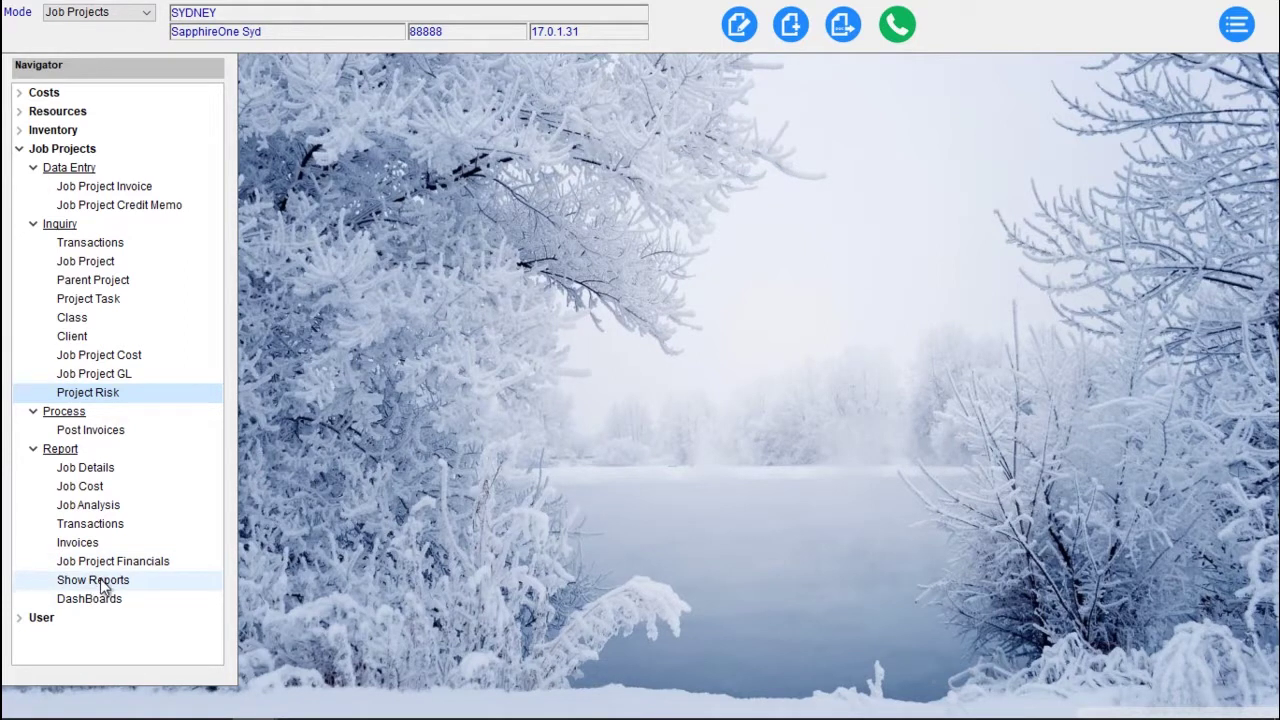
click(20, 150)
Switch to Assets mode and review the Inquiry functions in the navigator, leaving the section collapsed
click(136, 14)
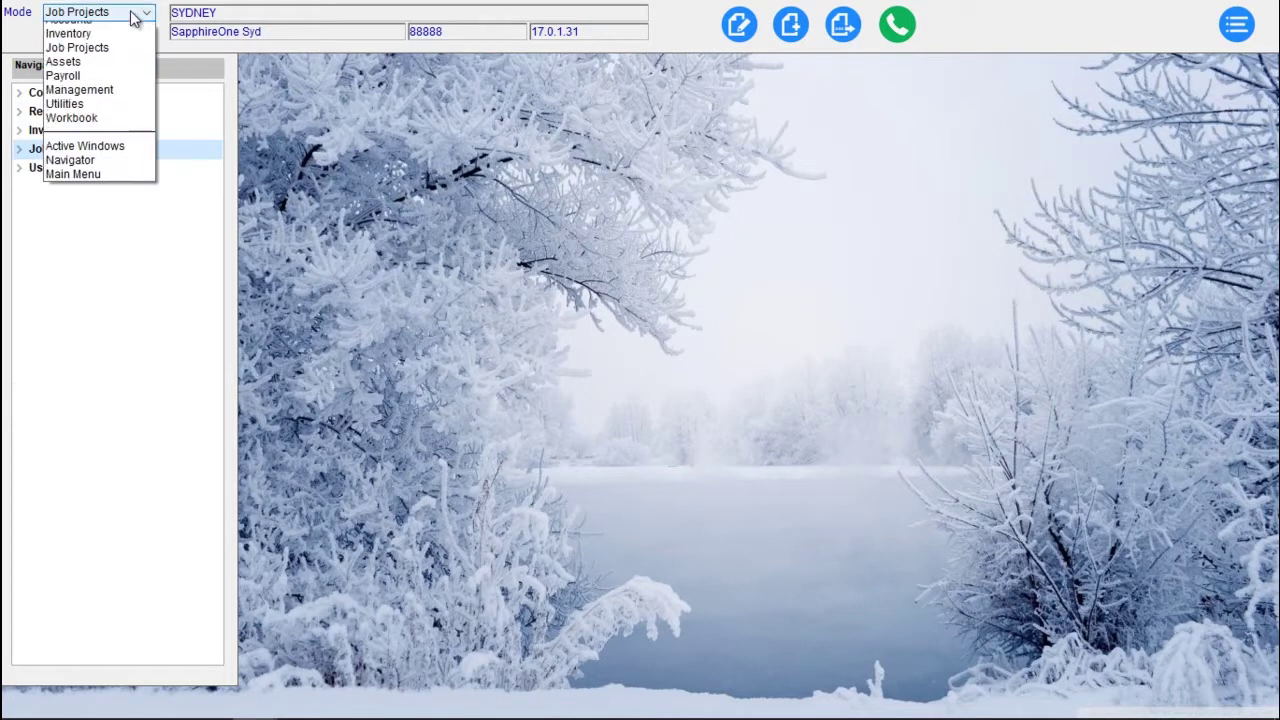
click(101, 74)
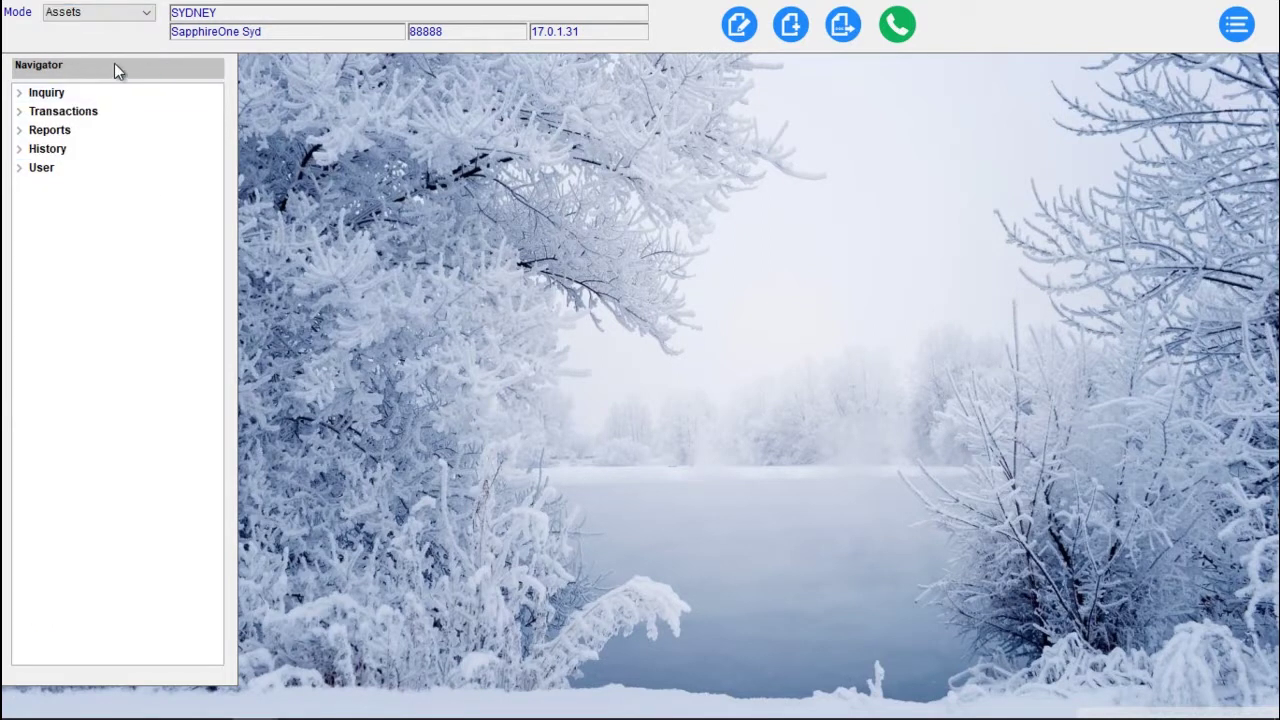
click(20, 93)
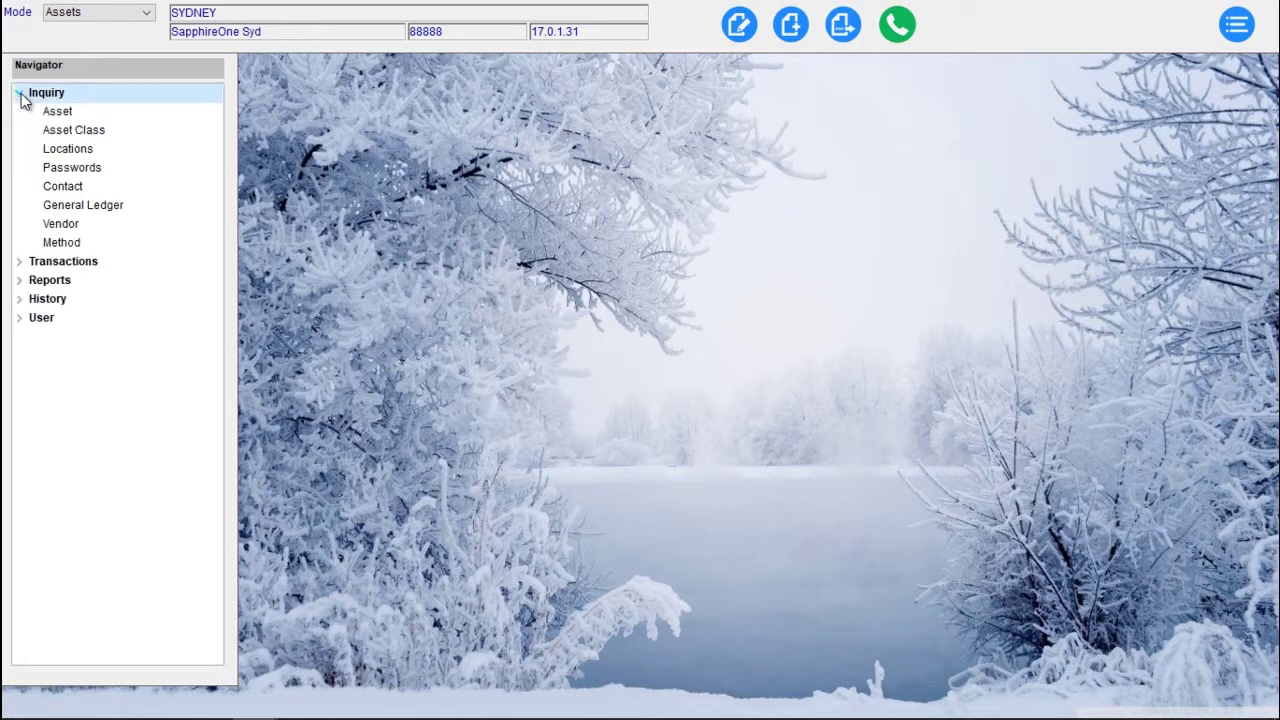
click(20, 95)
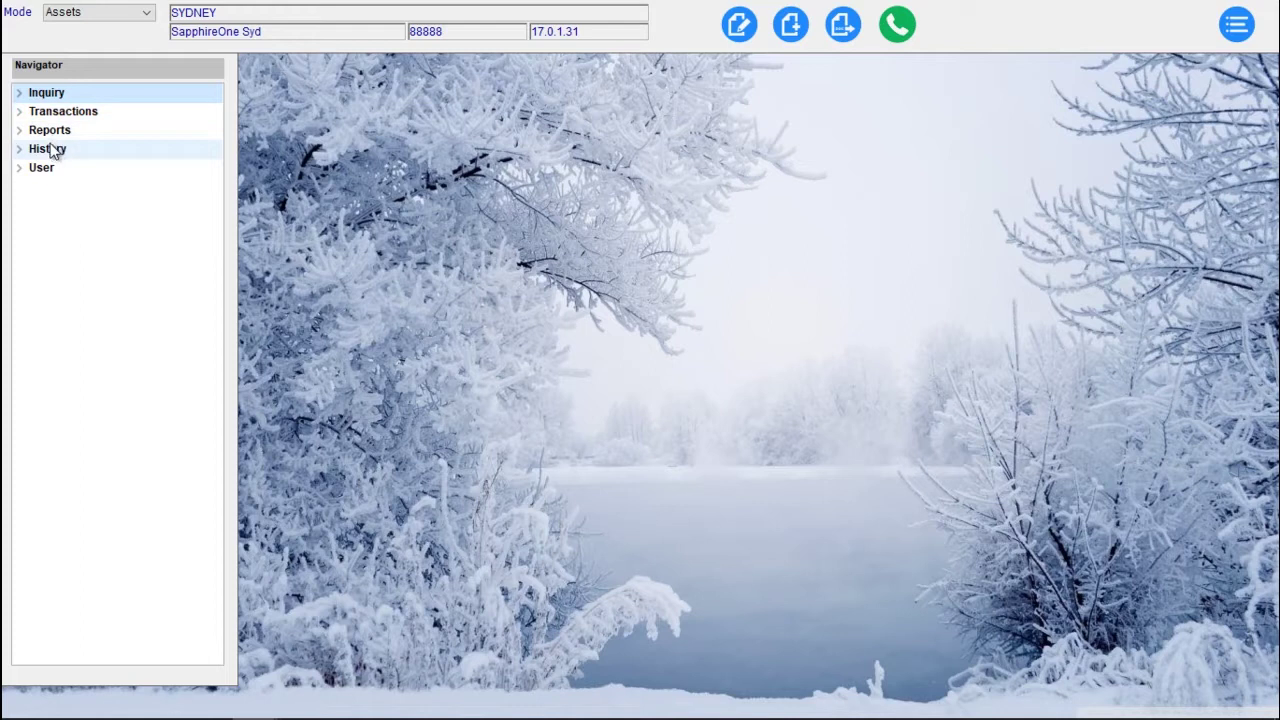
click(20, 95)
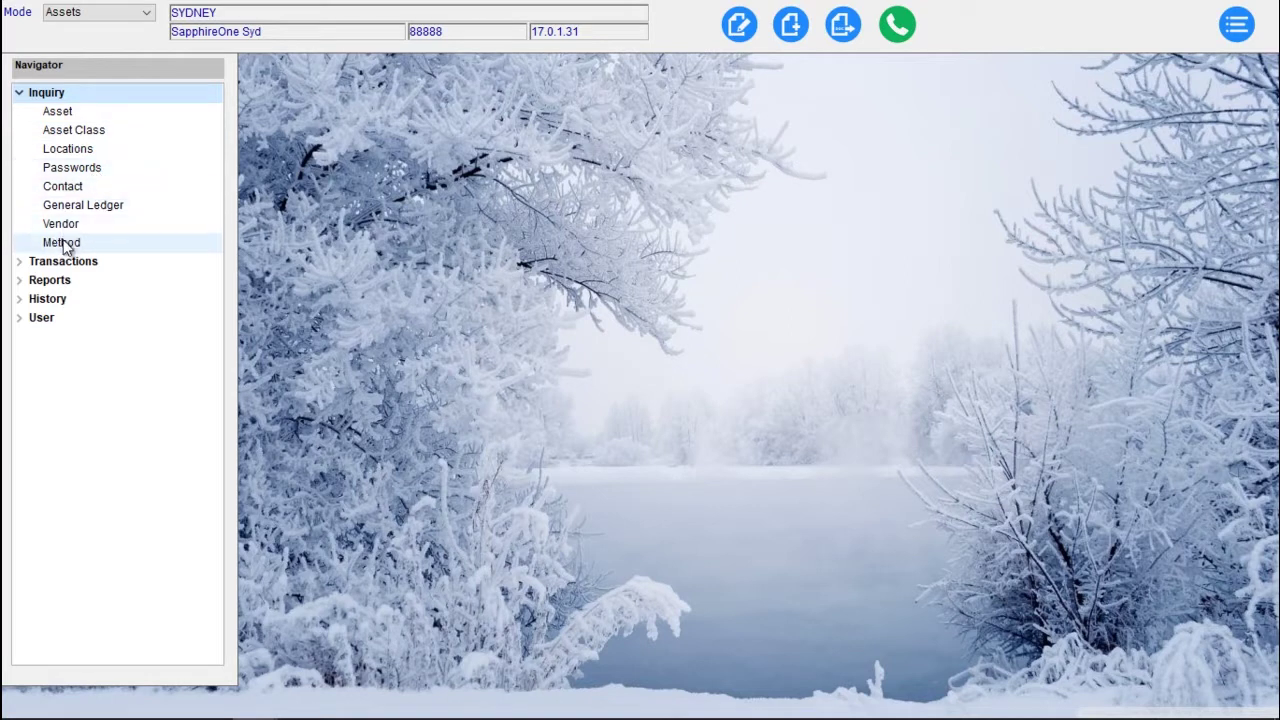
click(21, 94)
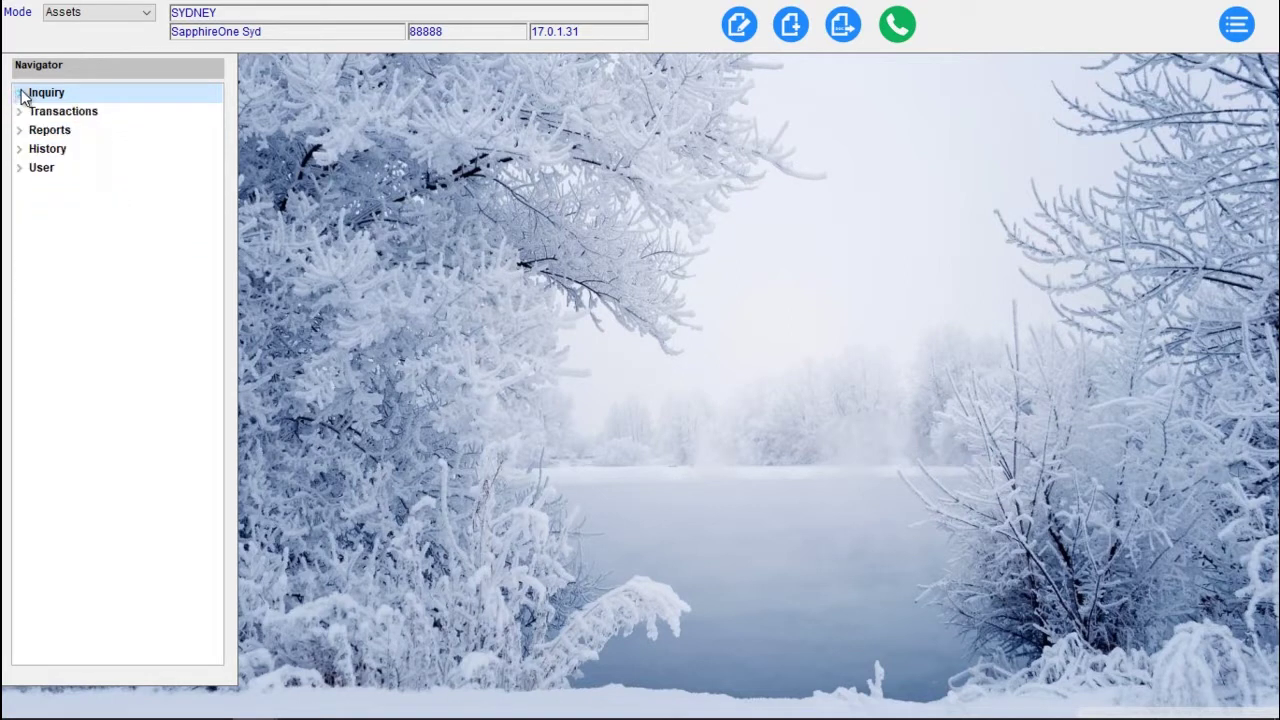
Review the asset Transactions and Reports functions in the navigator, collapsing both sections
click(19, 112)
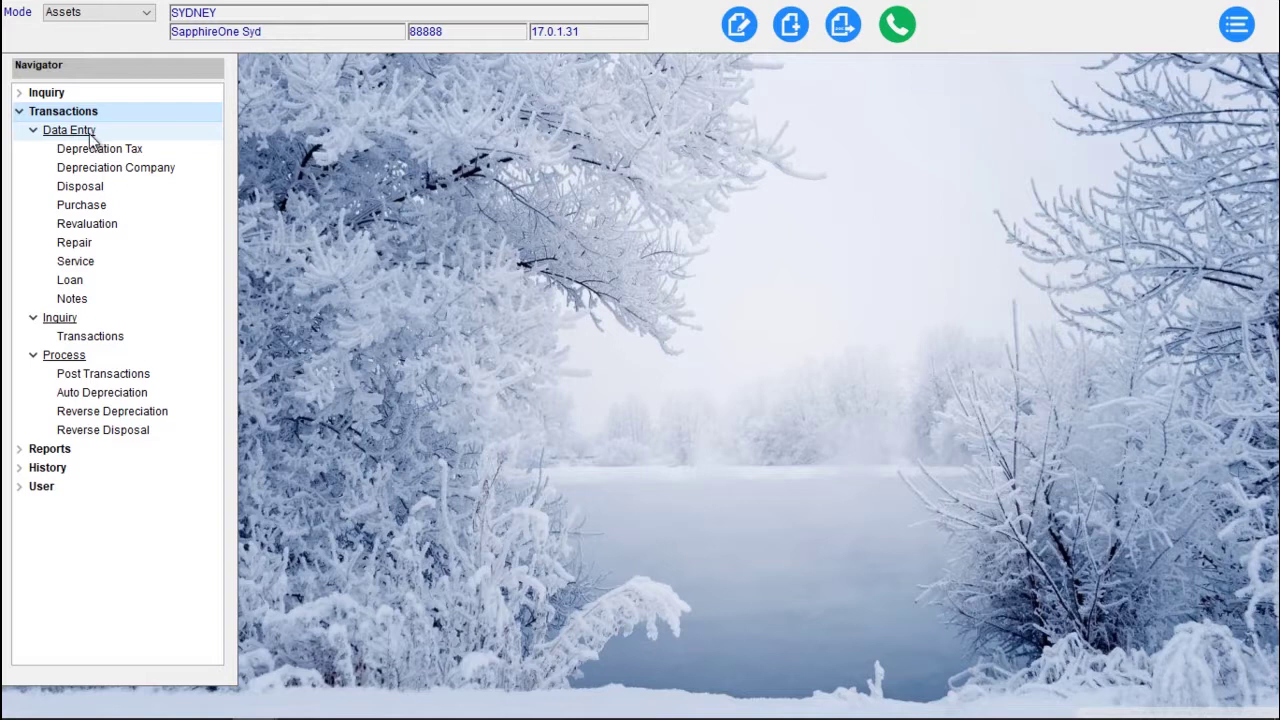
click(33, 135)
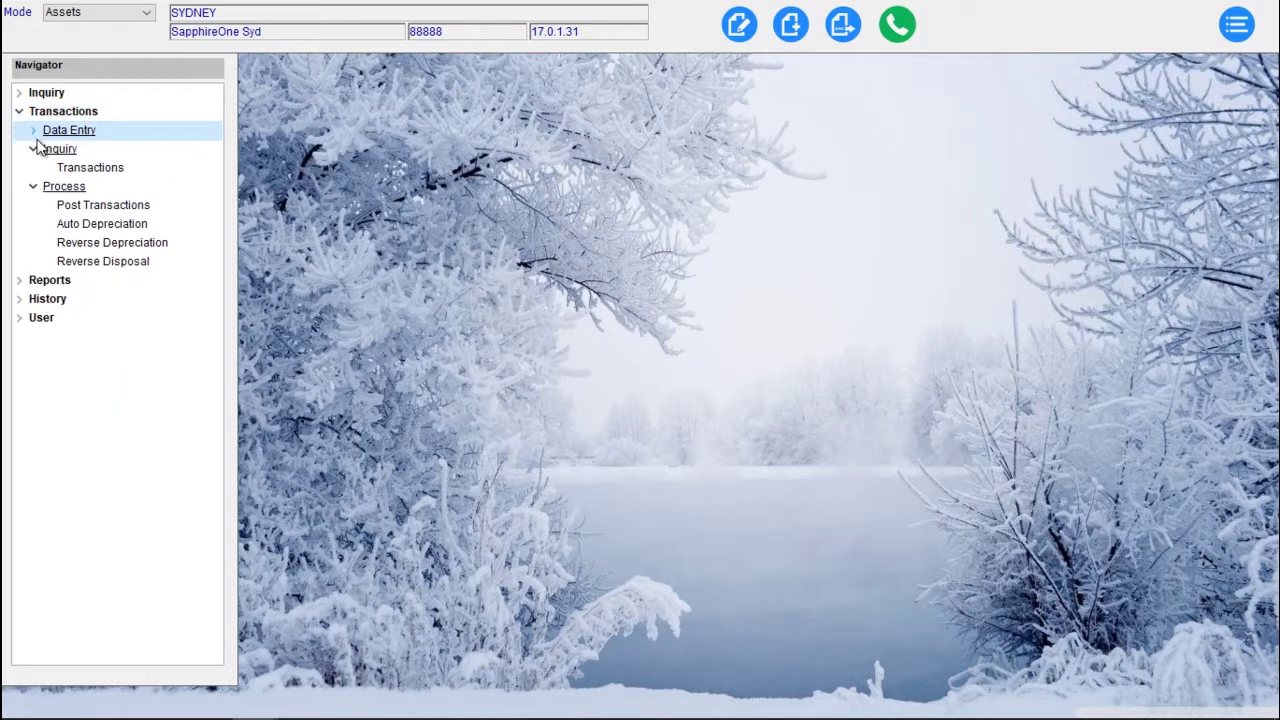
click(20, 114)
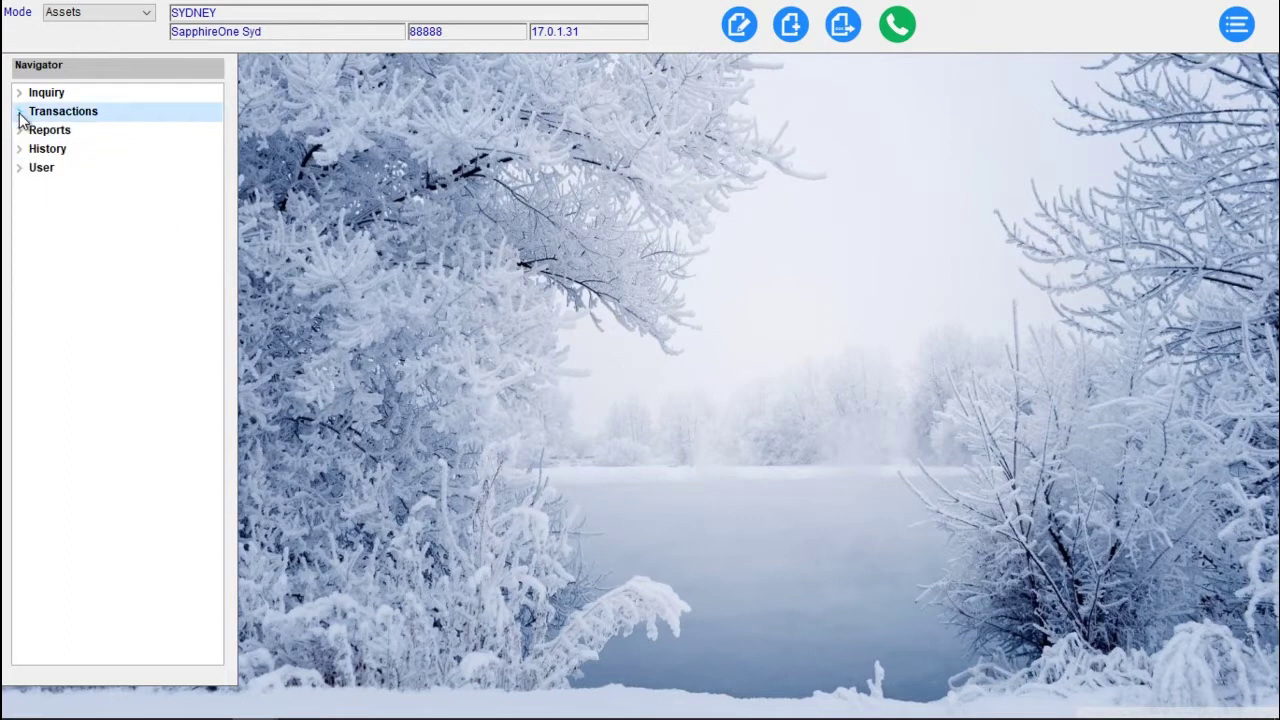
click(20, 131)
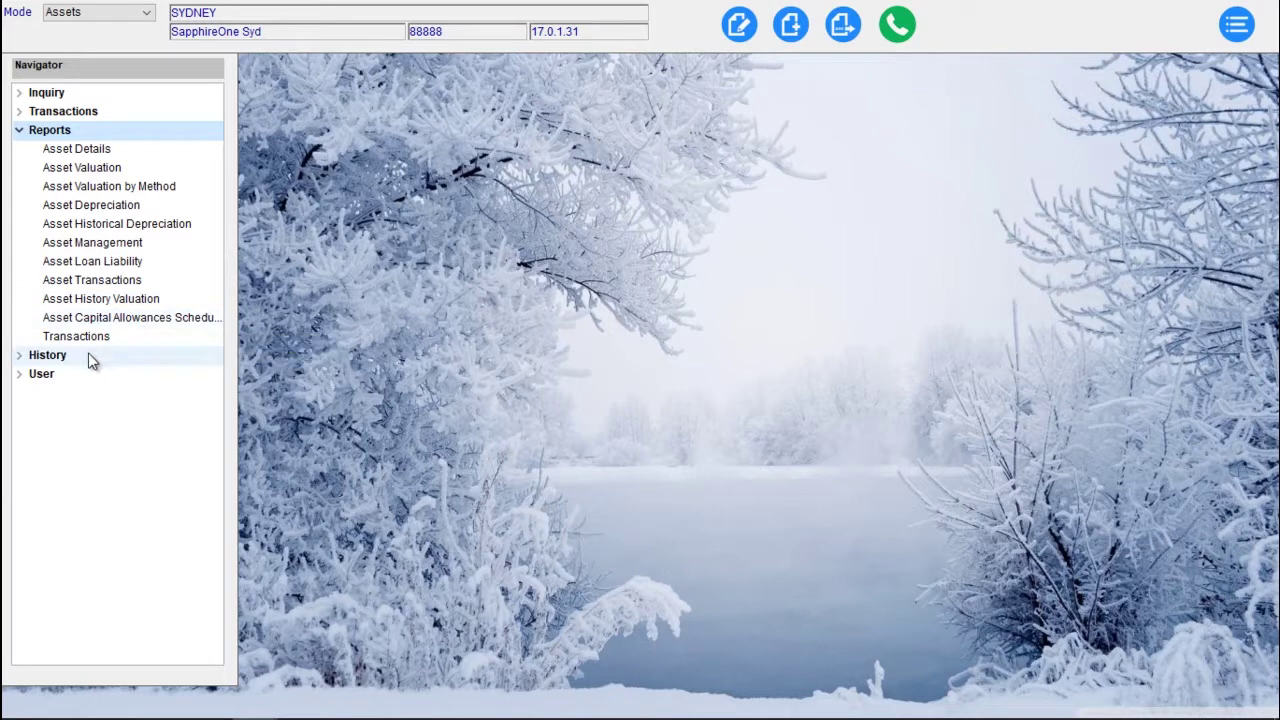
click(17, 131)
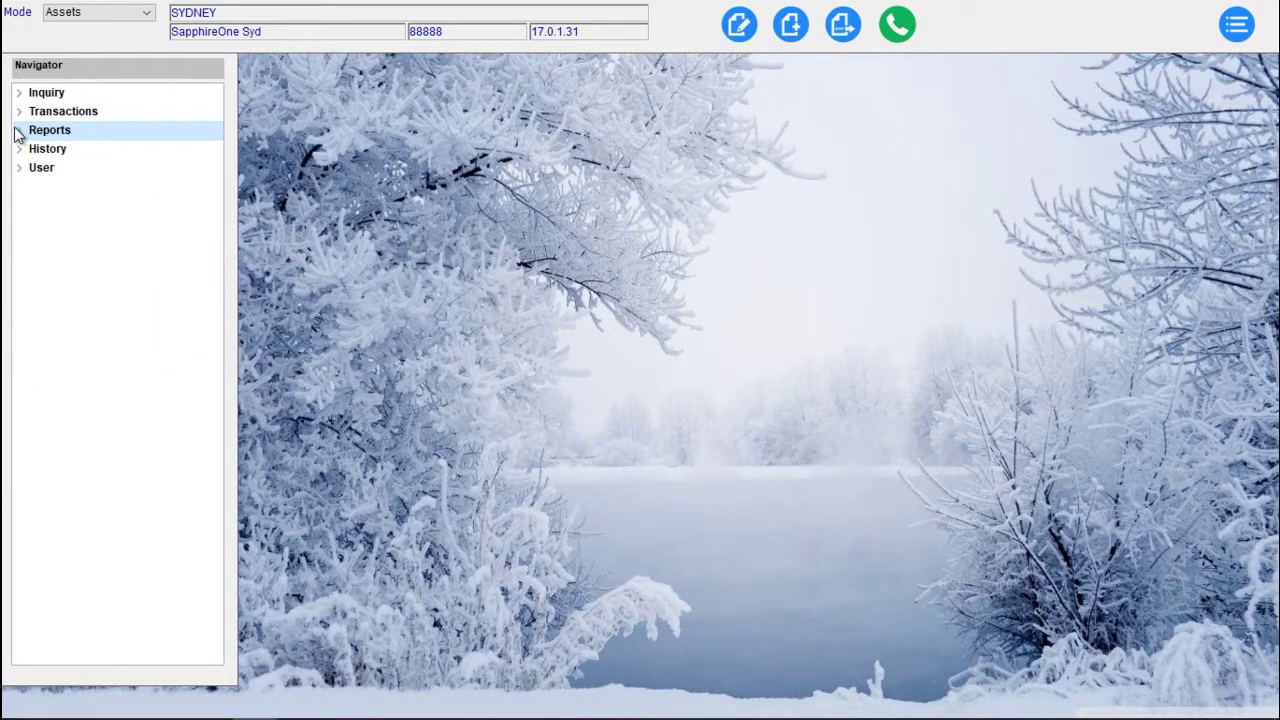
Review the asset History functions in the navigator, collapse the section and switch to Payroll mode
click(17, 150)
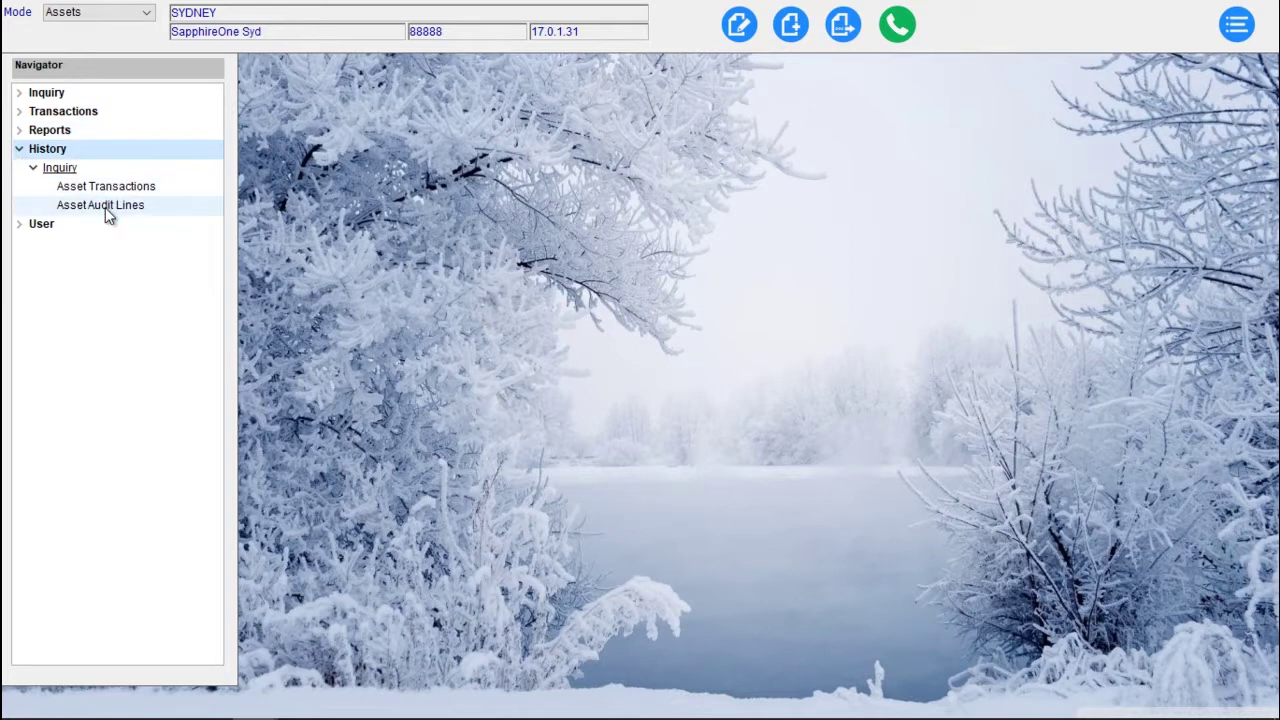
click(19, 149)
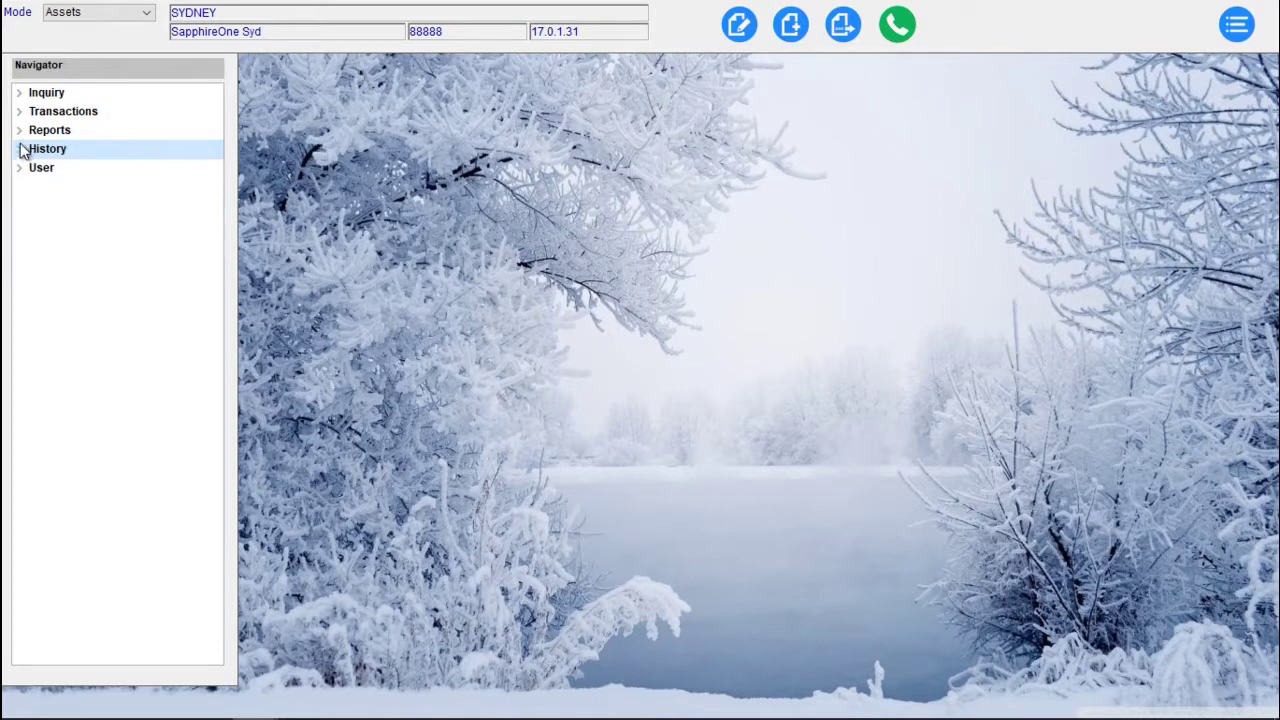
click(116, 27)
click(100, 84)
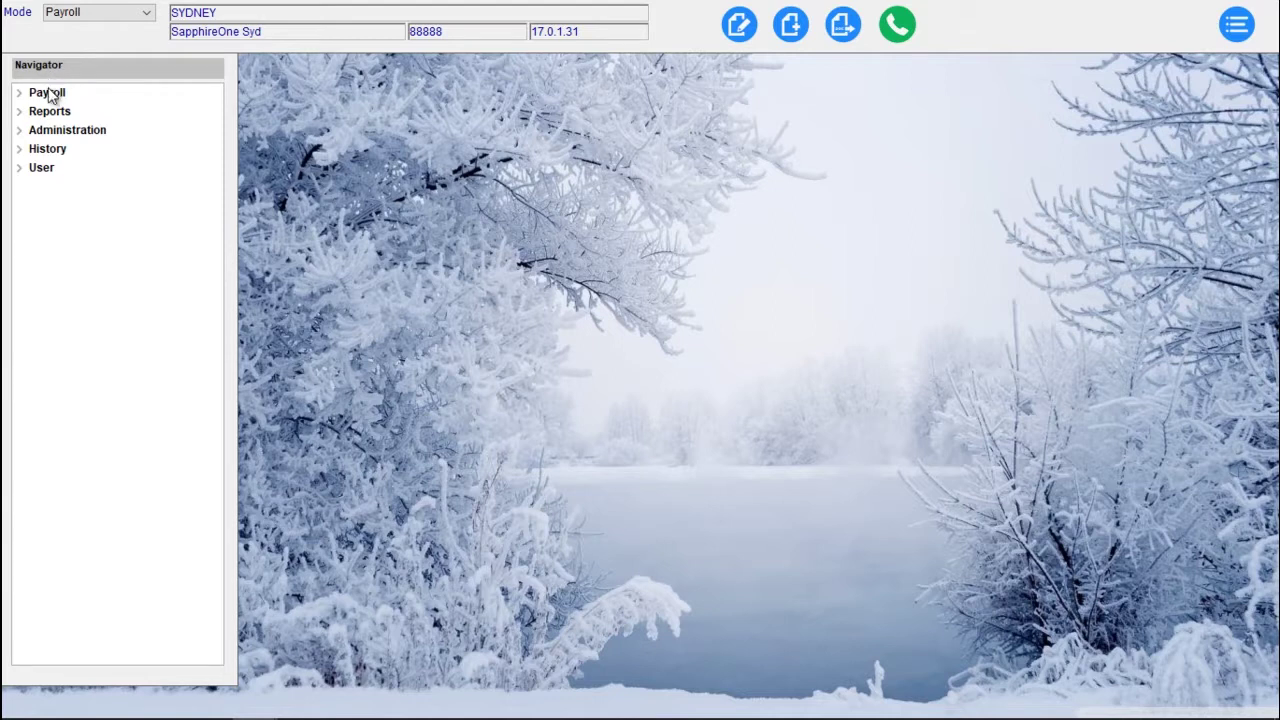
Review the Payroll and Reports functions in the payroll navigator, leaving both sections collapsed
click(19, 93)
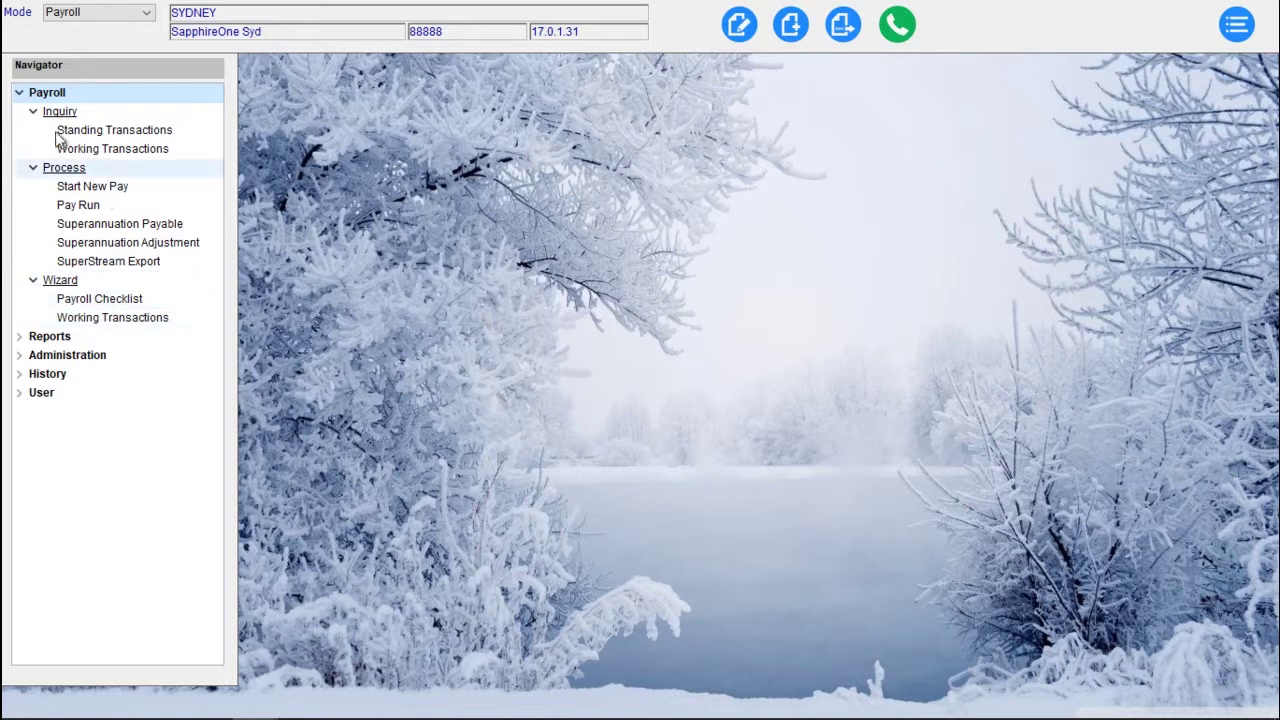
click(18, 93)
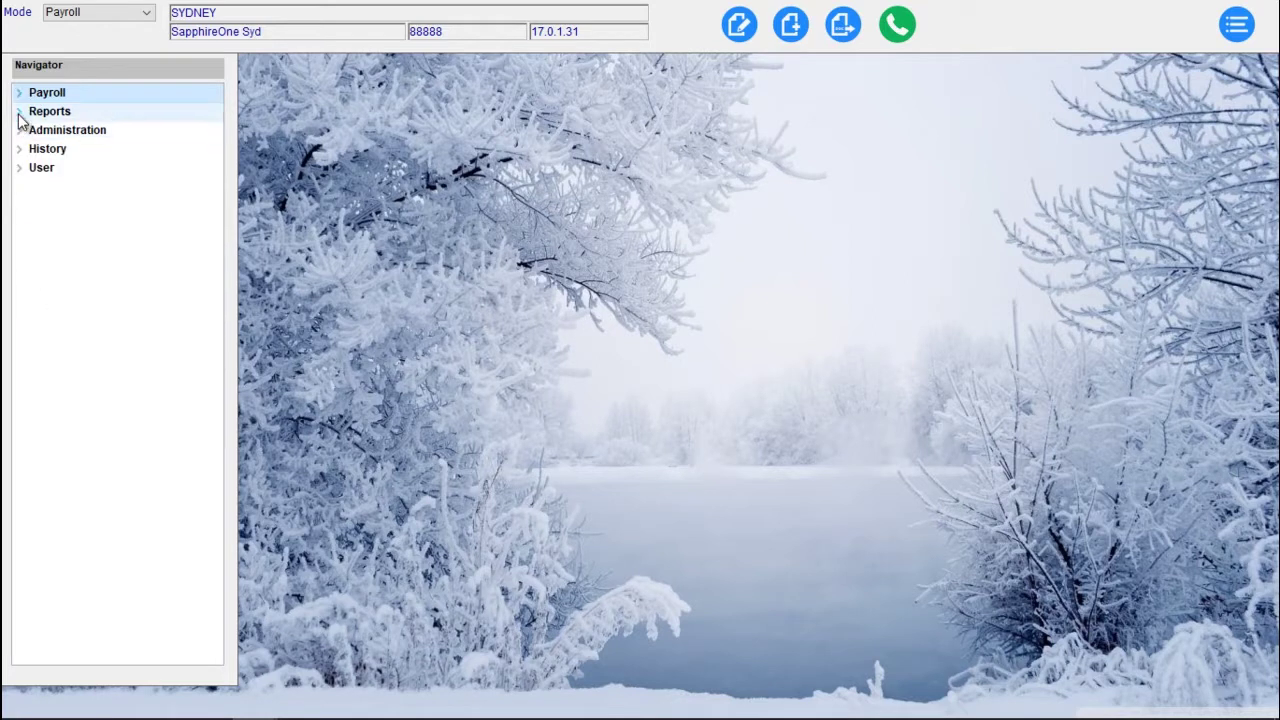
click(18, 111)
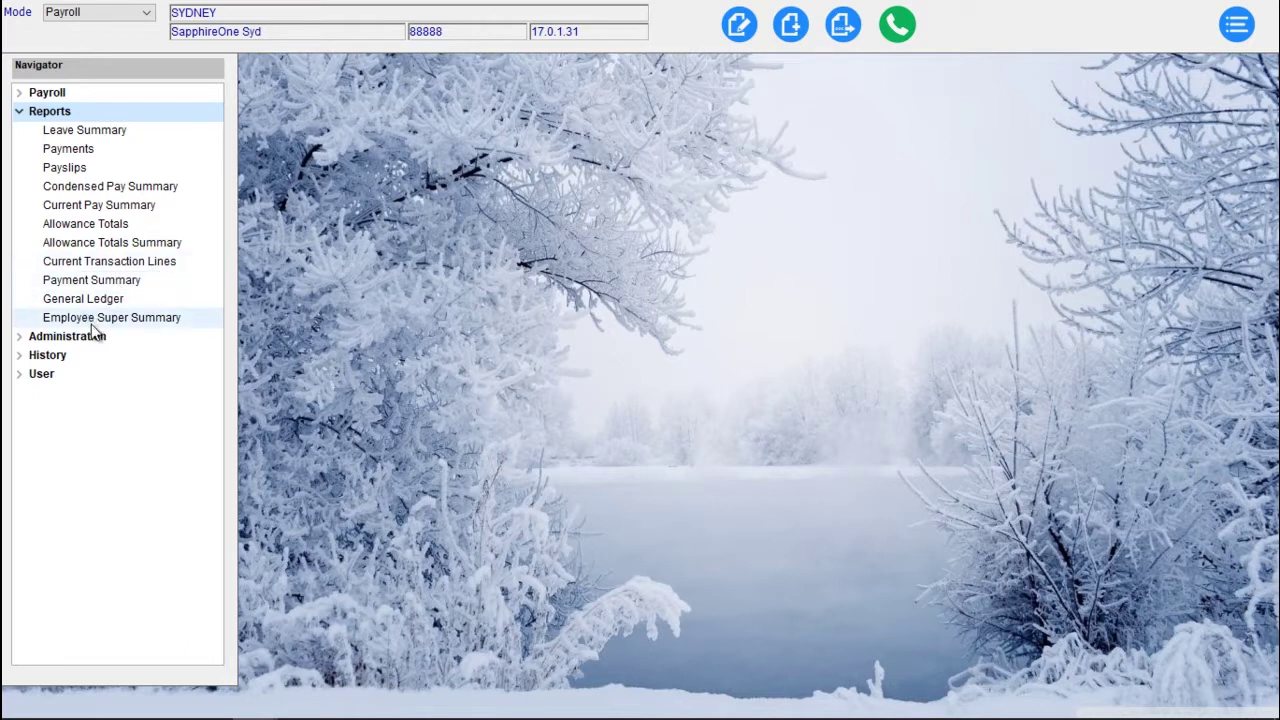
click(20, 113)
Open the first employee's record from the Administration Employee inquiry, review its list of available pages, and close the record and inquiry
click(21, 131)
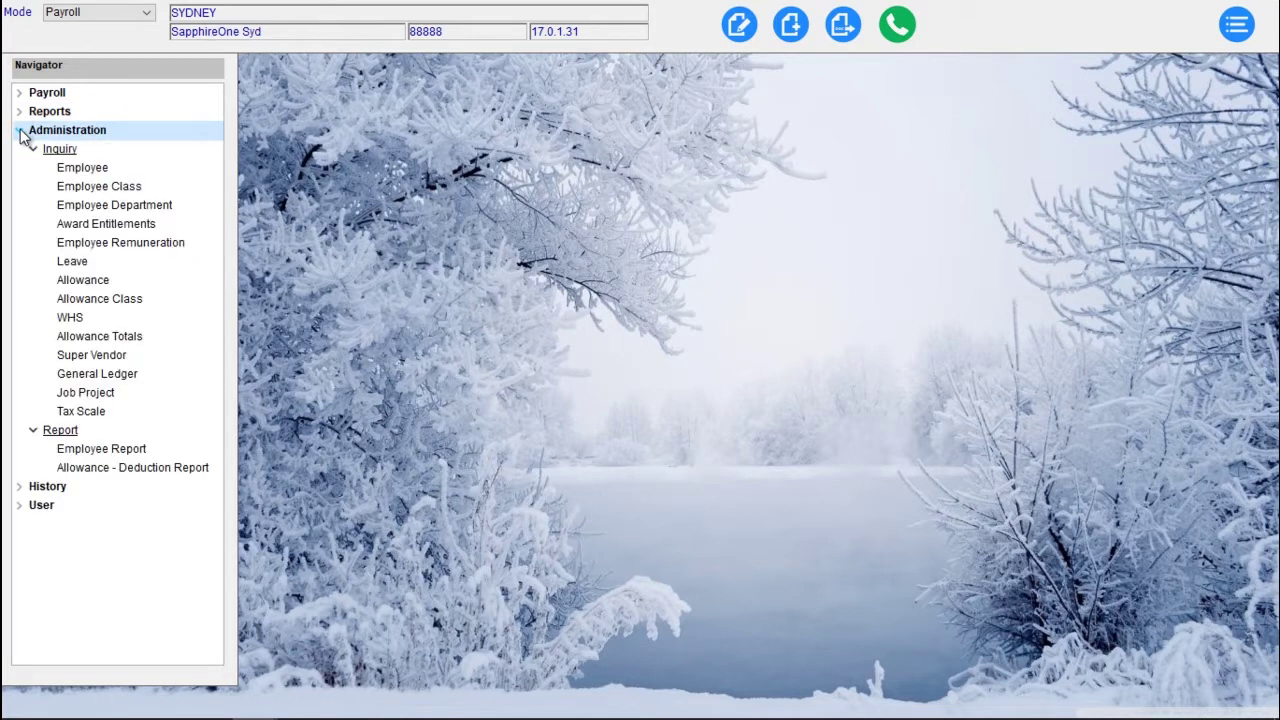
click(113, 169)
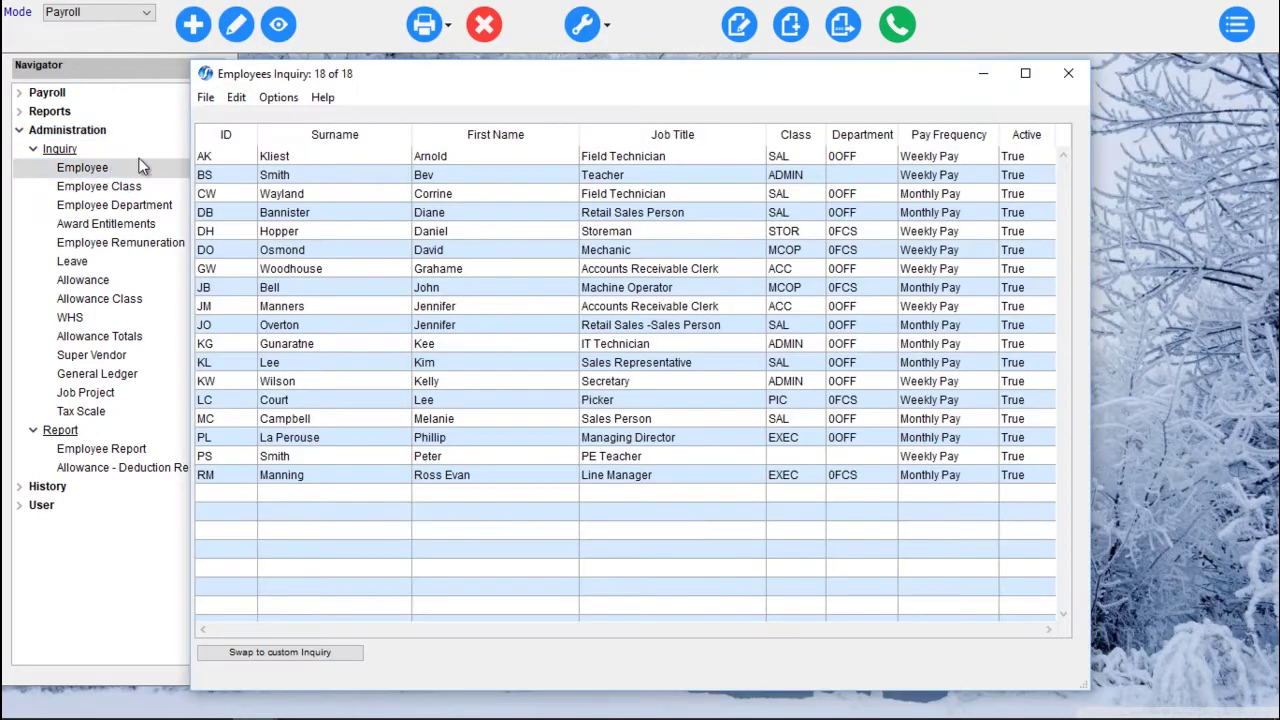
double_click(341, 164)
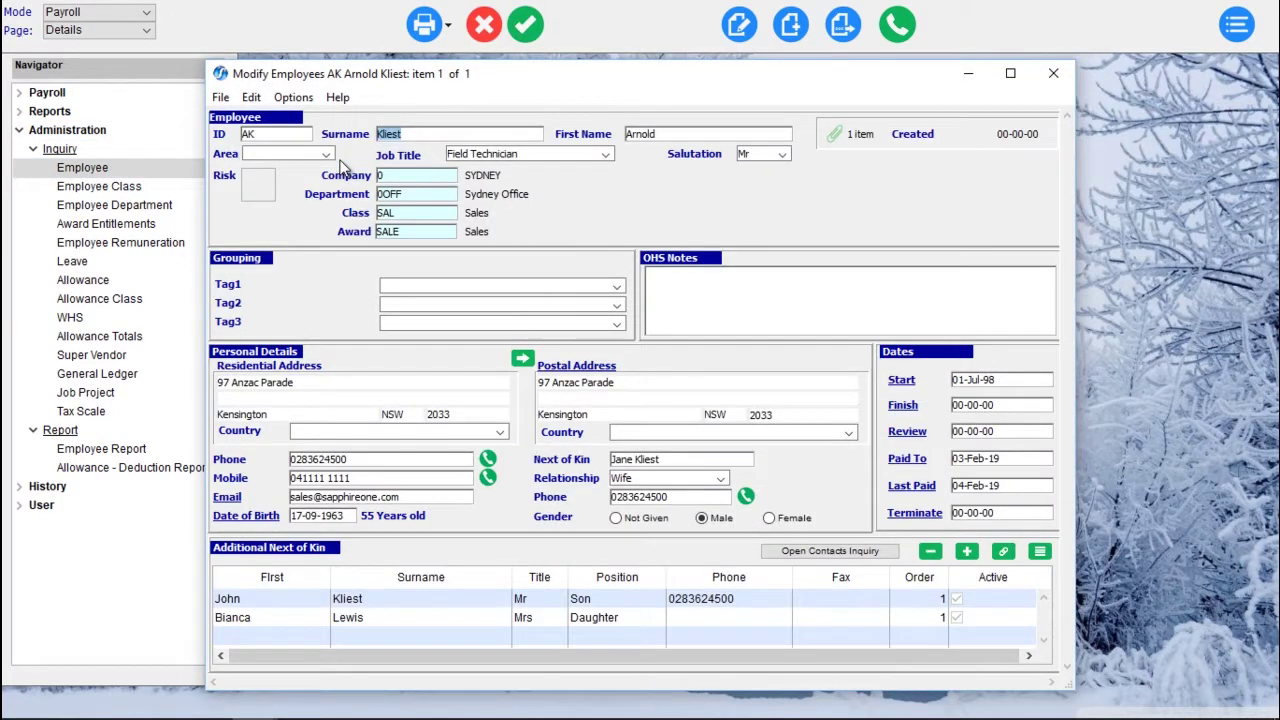
click(110, 33)
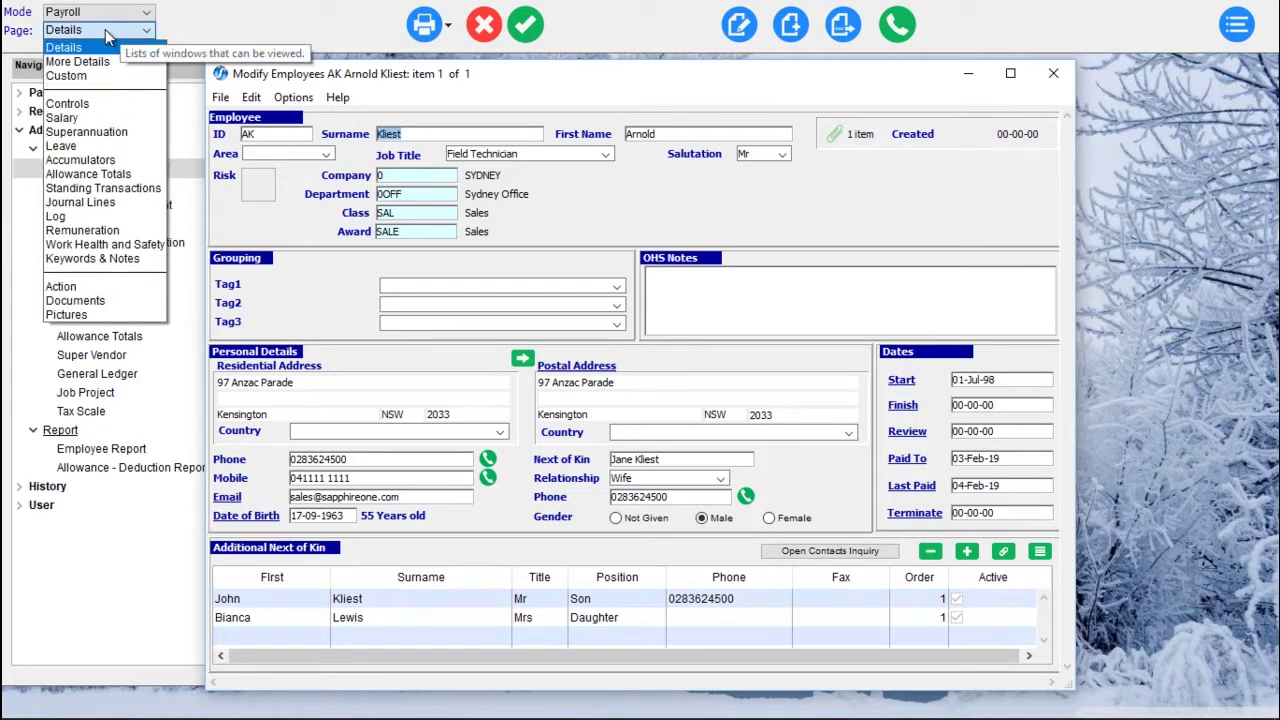
click(110, 35)
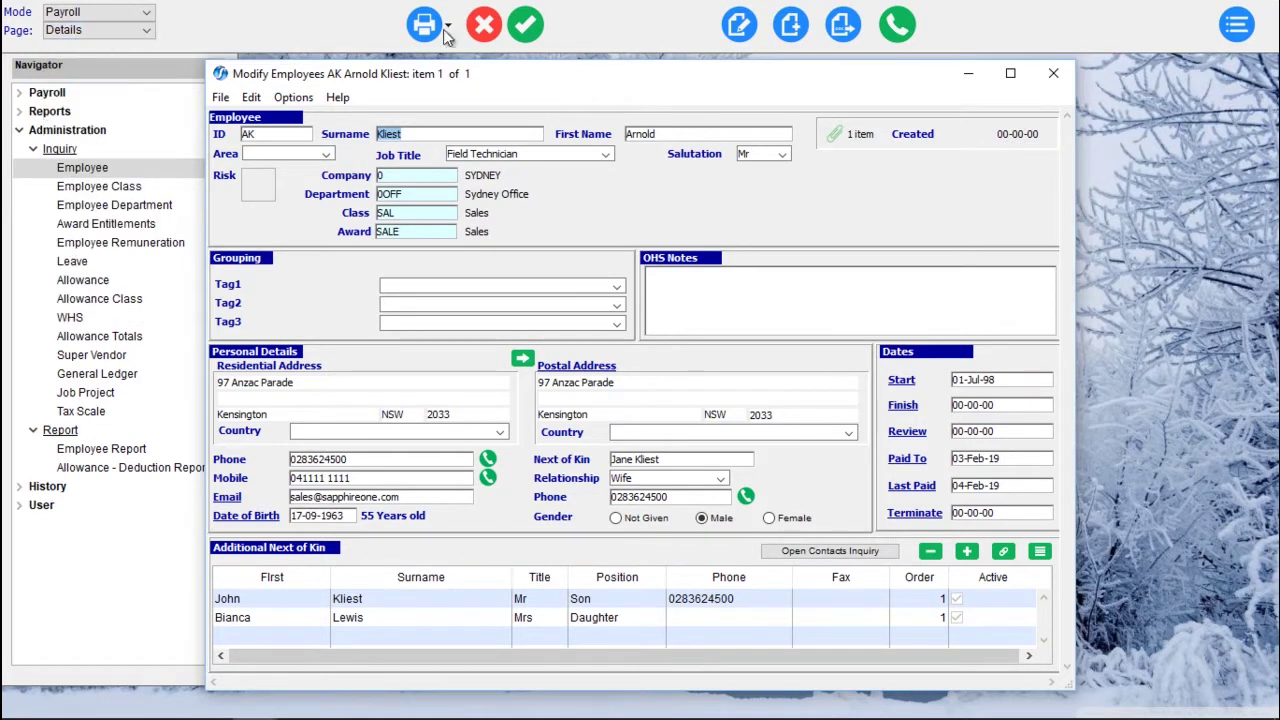
click(526, 25)
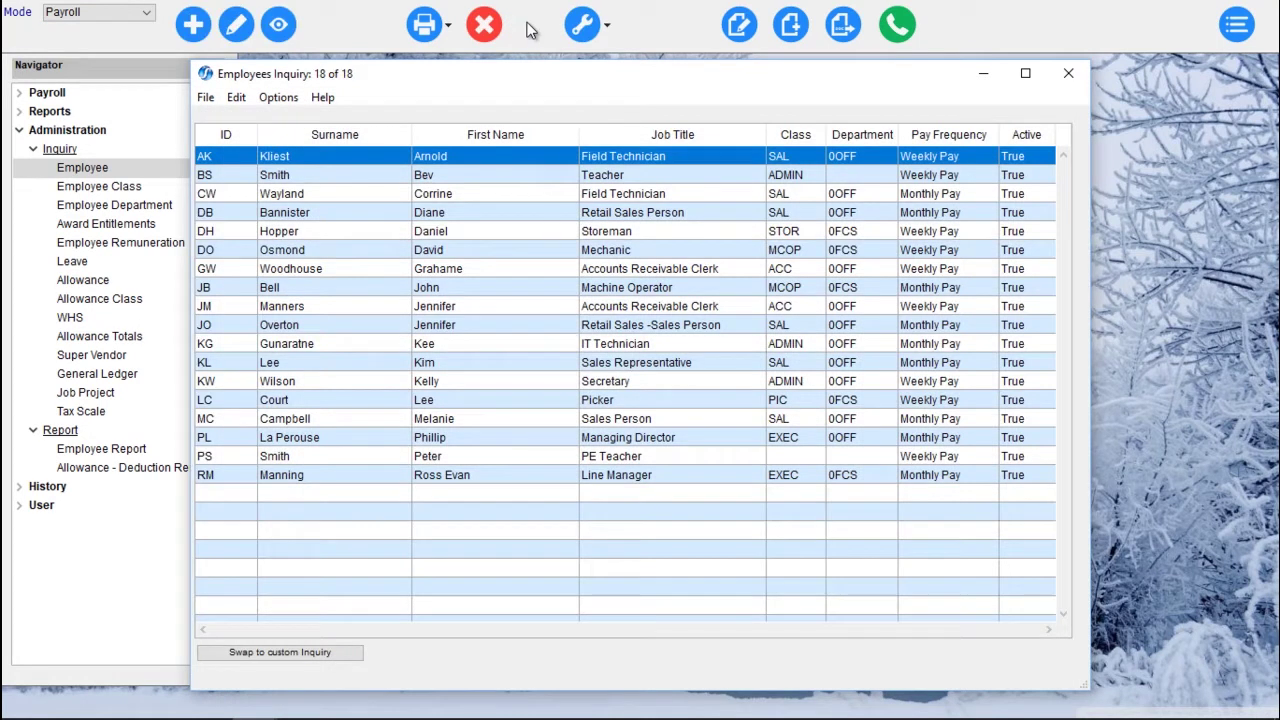
click(483, 30)
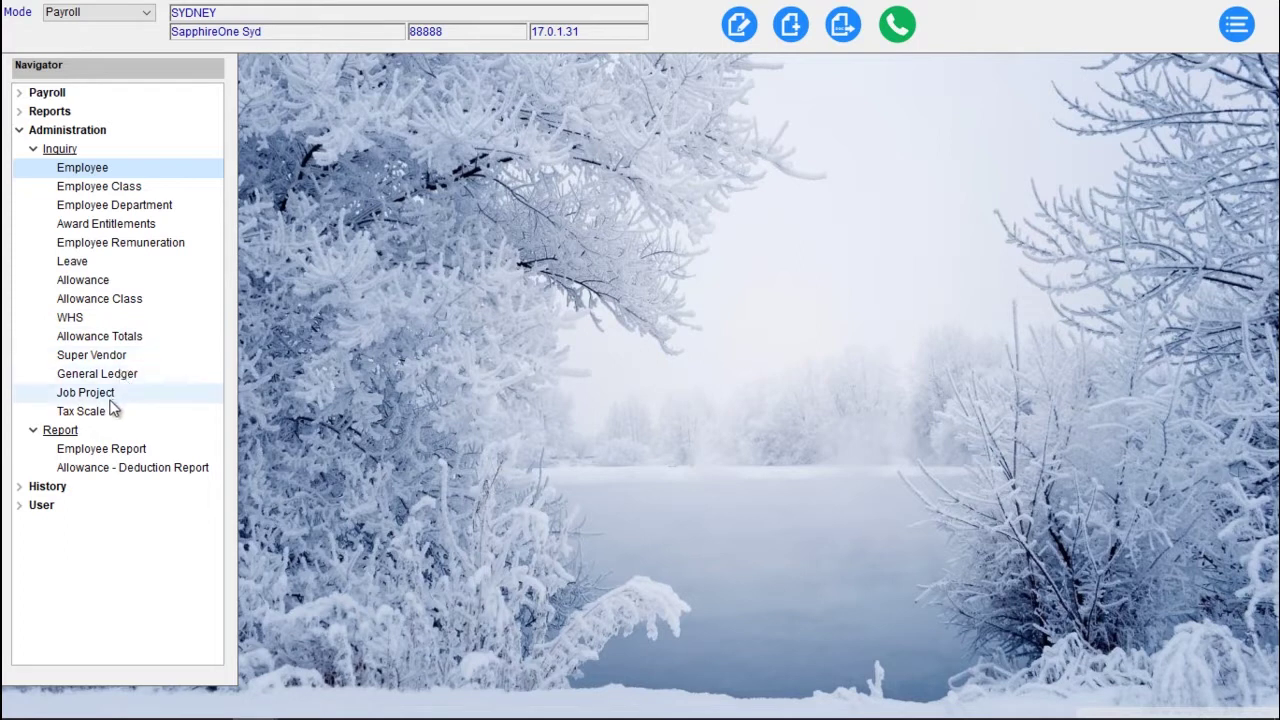
Collapse the Administration section and view the Pay Run Log / STP report under History, leaving History collapsed
click(31, 151)
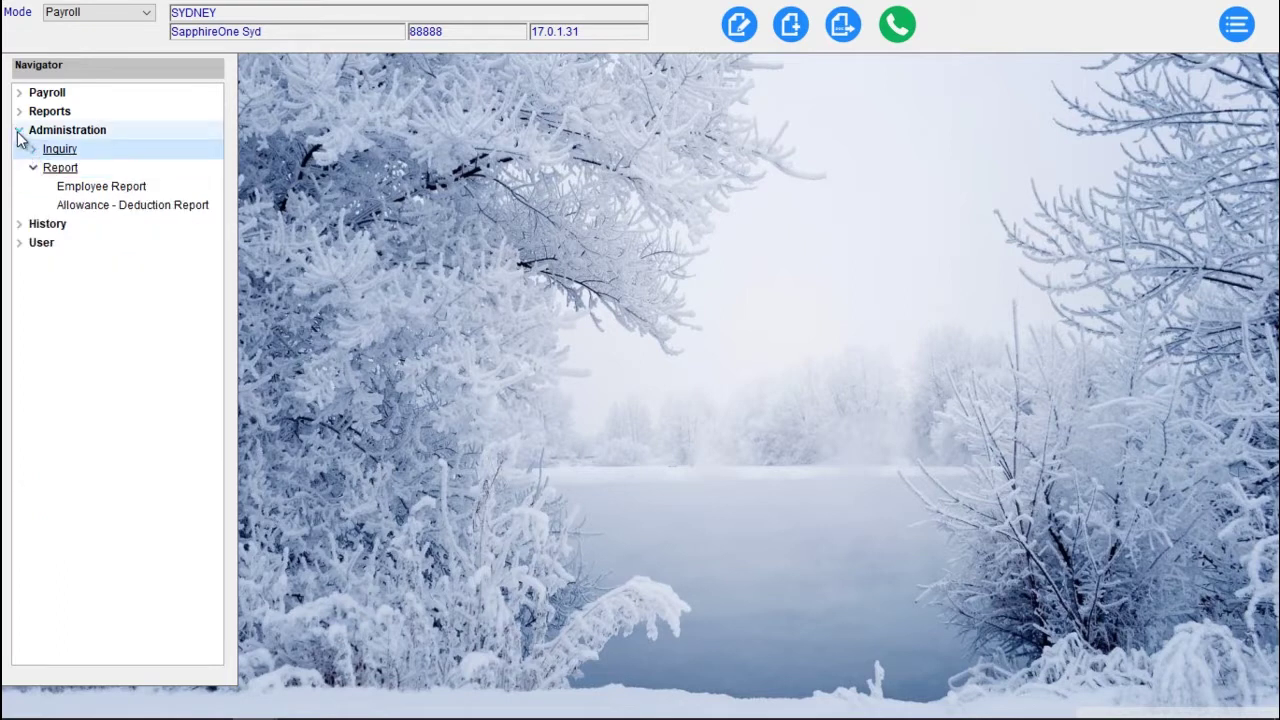
click(19, 131)
click(17, 149)
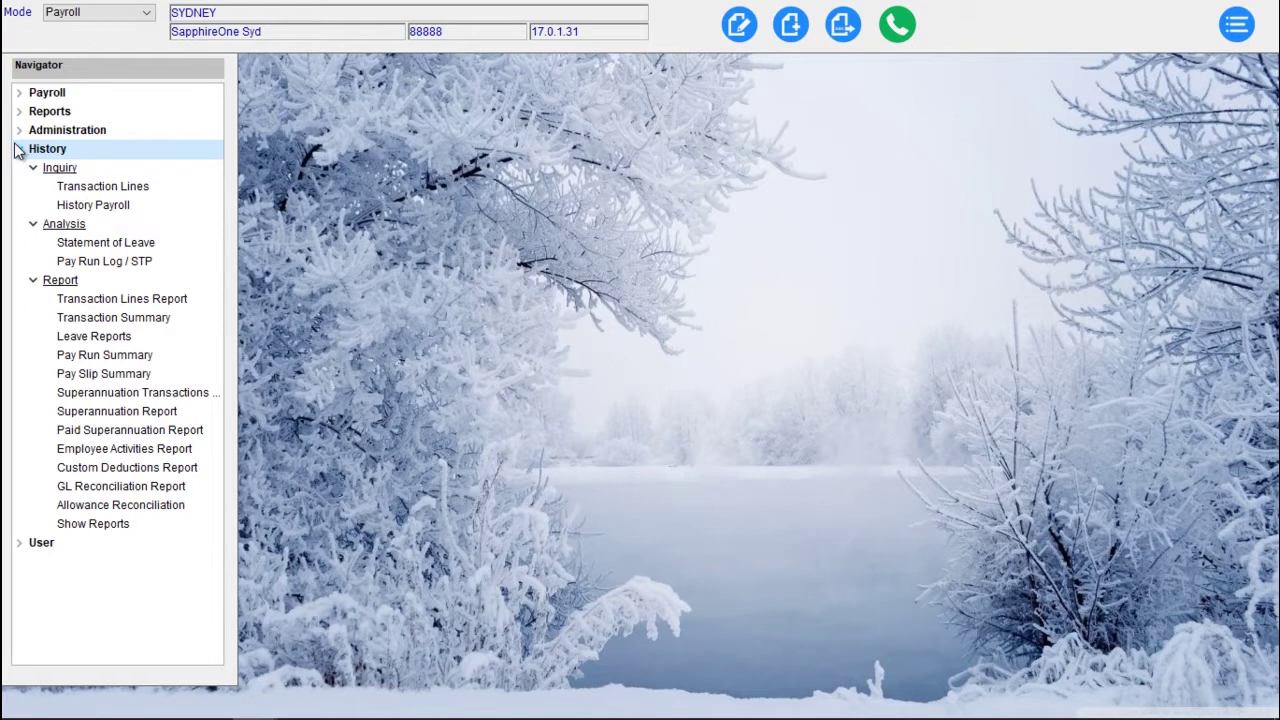
click(88, 262)
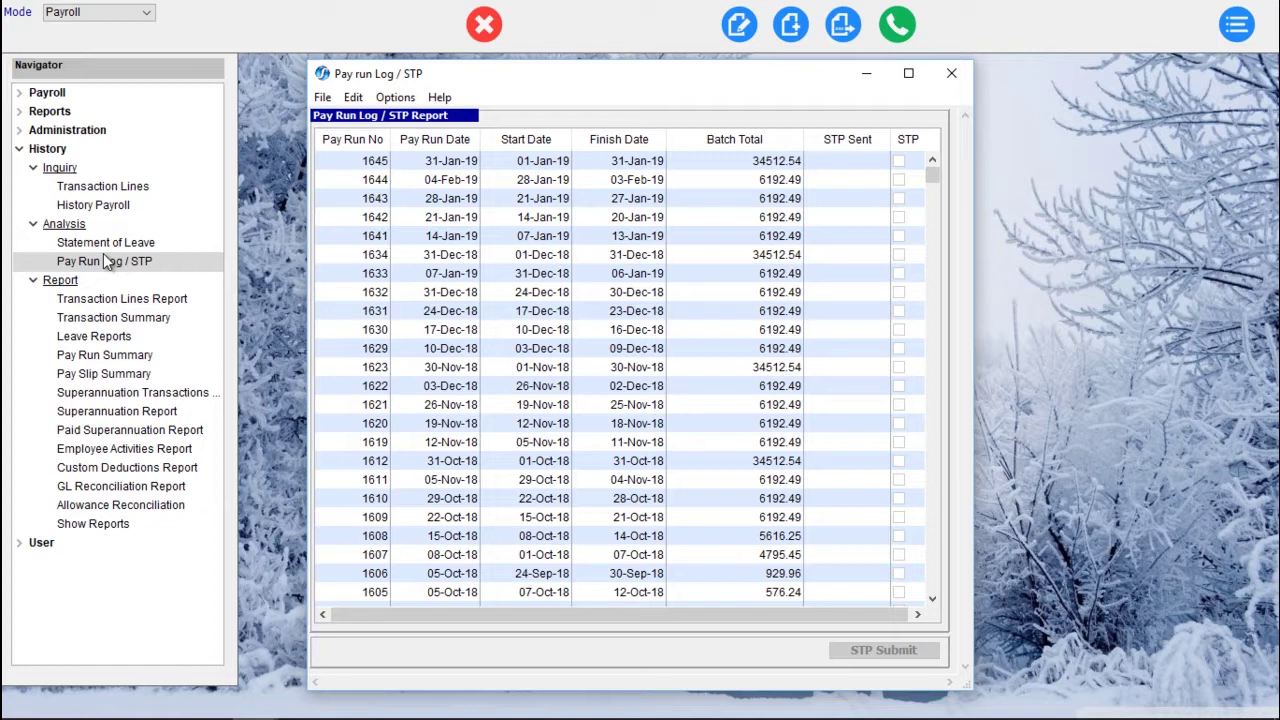
click(20, 150)
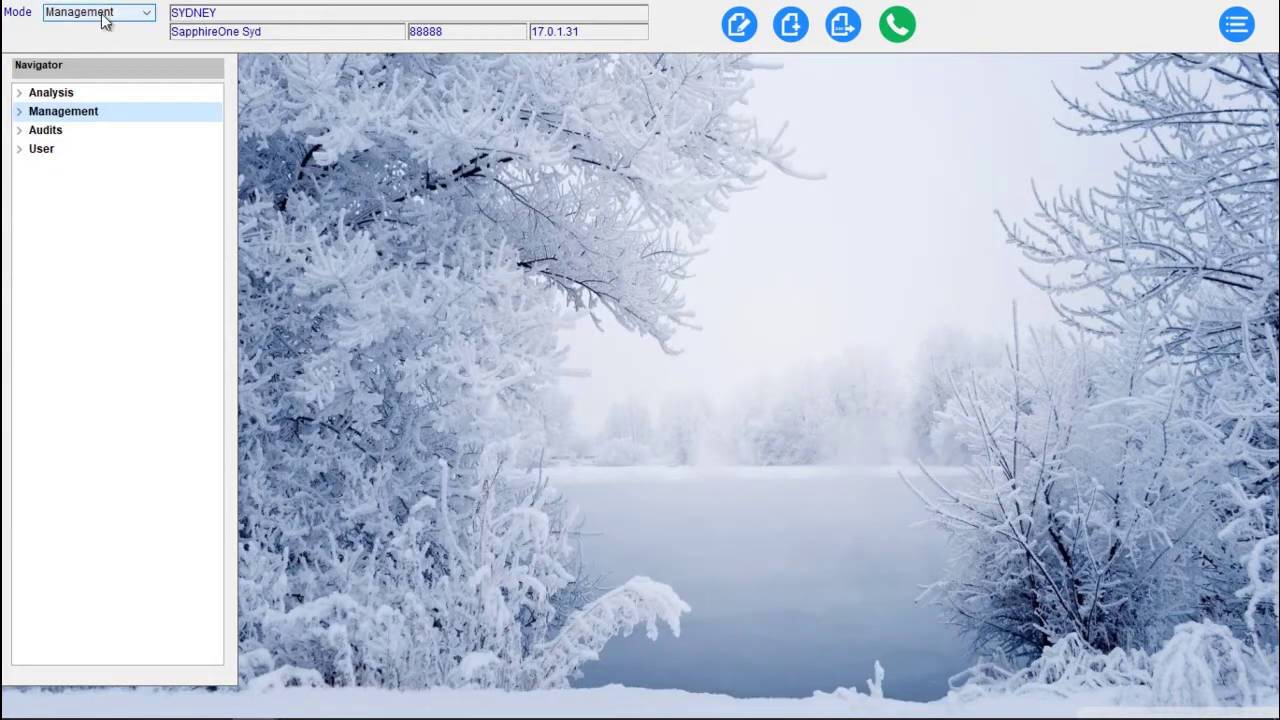
Switch to Management mode and expand the Analysis section to review its functions
click(112, 20)
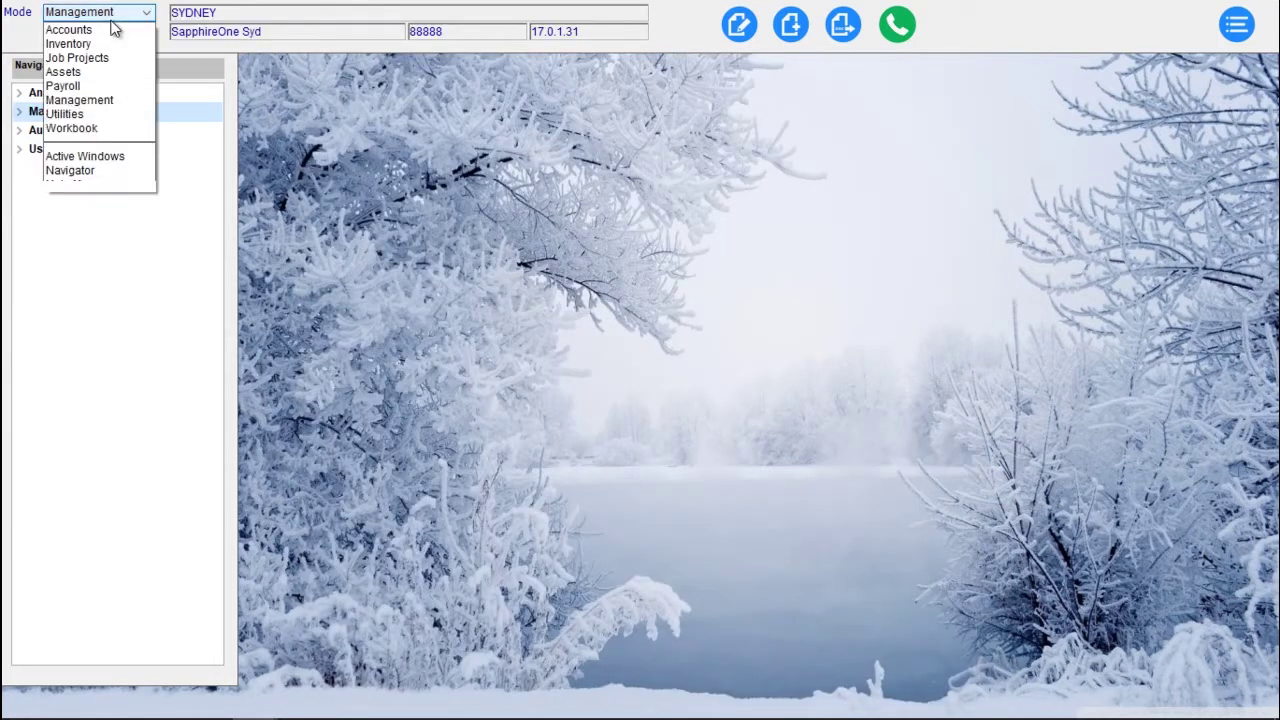
click(107, 104)
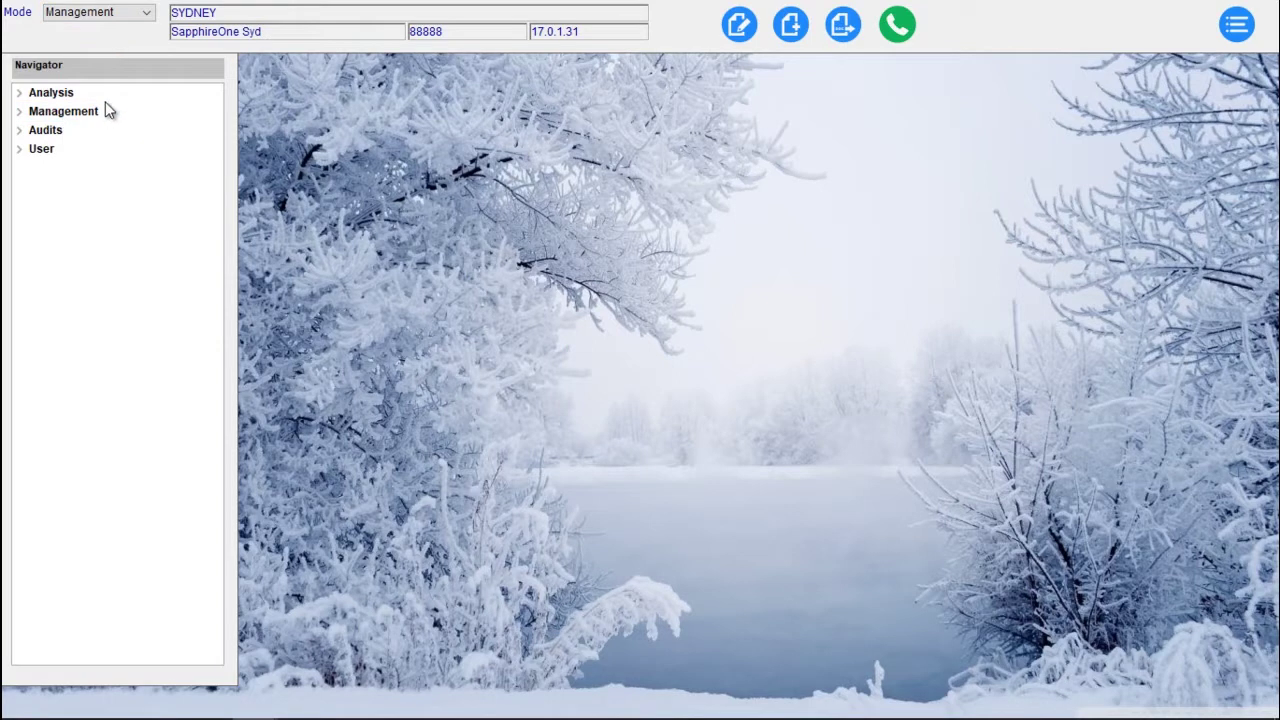
click(19, 94)
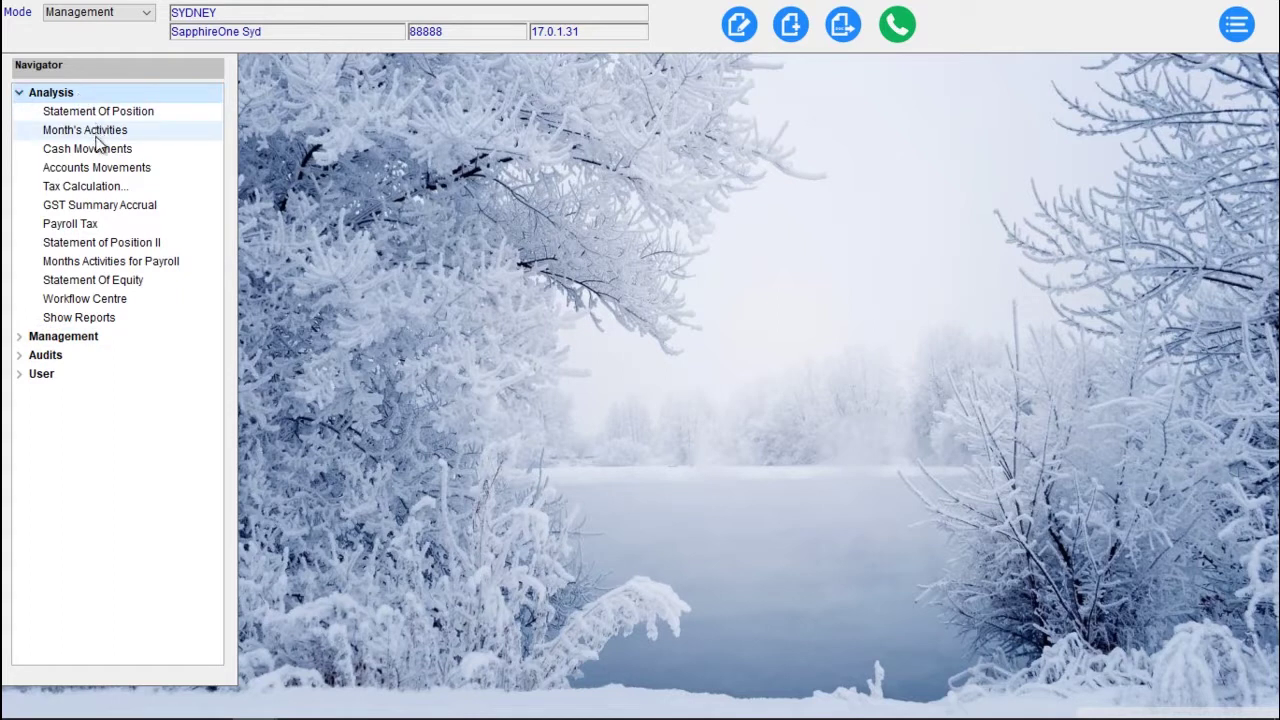
View the Business Activity Statement for 01-Jan-19 to 31-Jan-19 through Tax Calculation, closing the return and the BAS Submission window
click(90, 187)
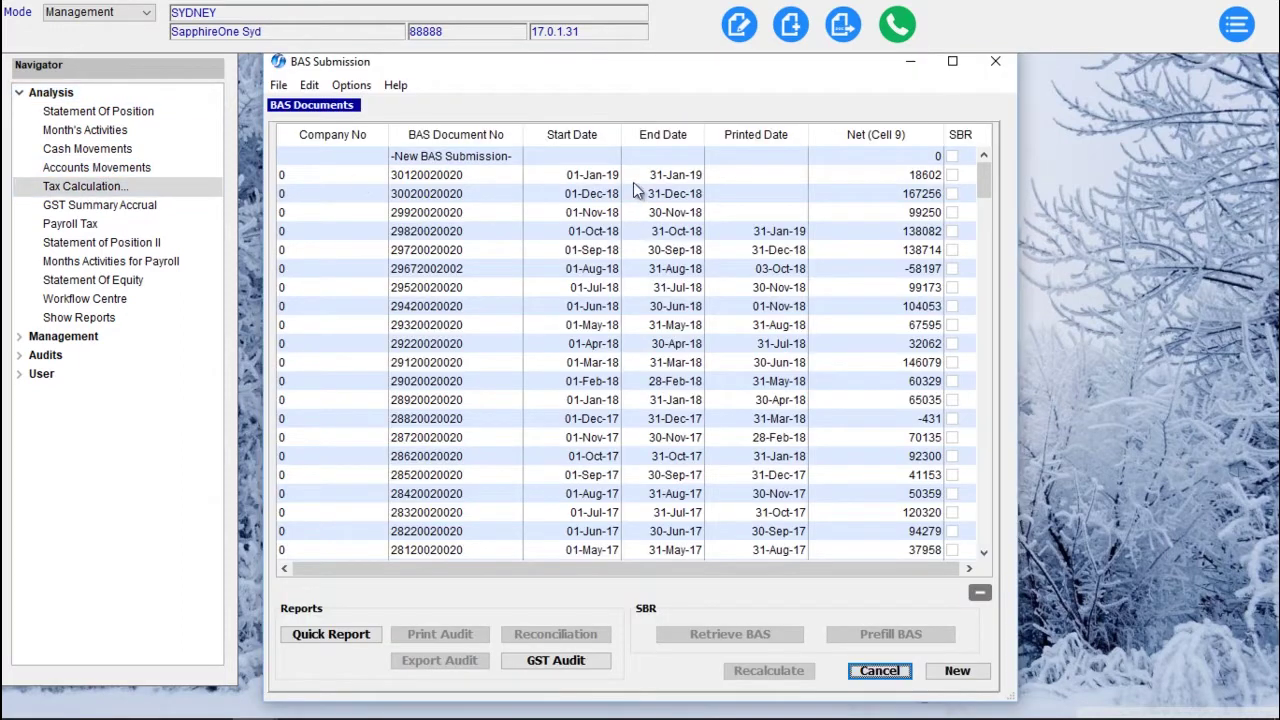
click(634, 177)
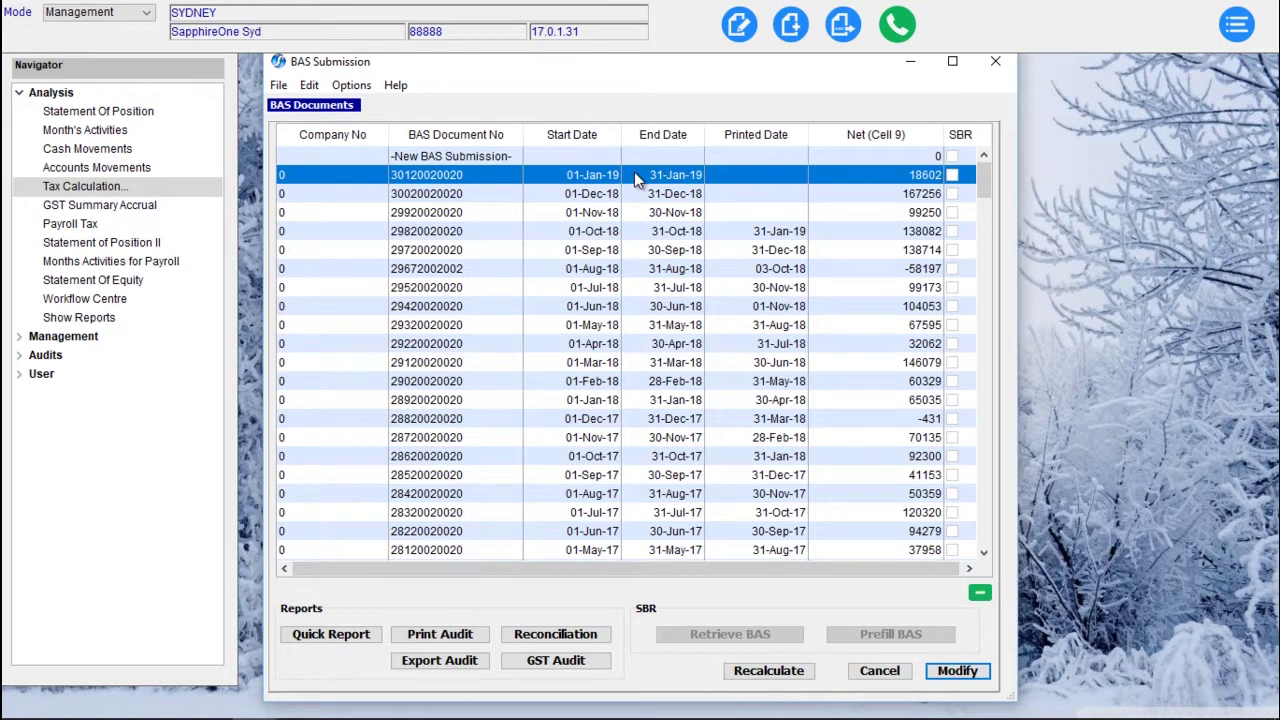
click(934, 675)
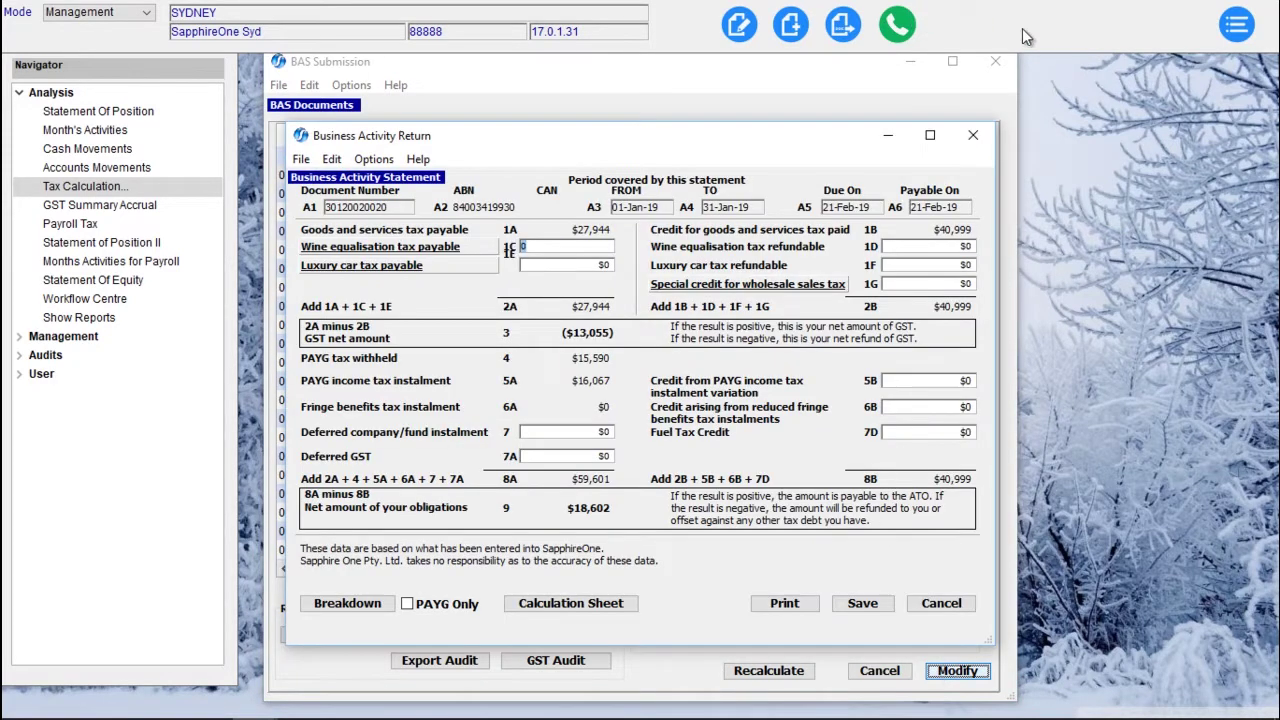
click(975, 137)
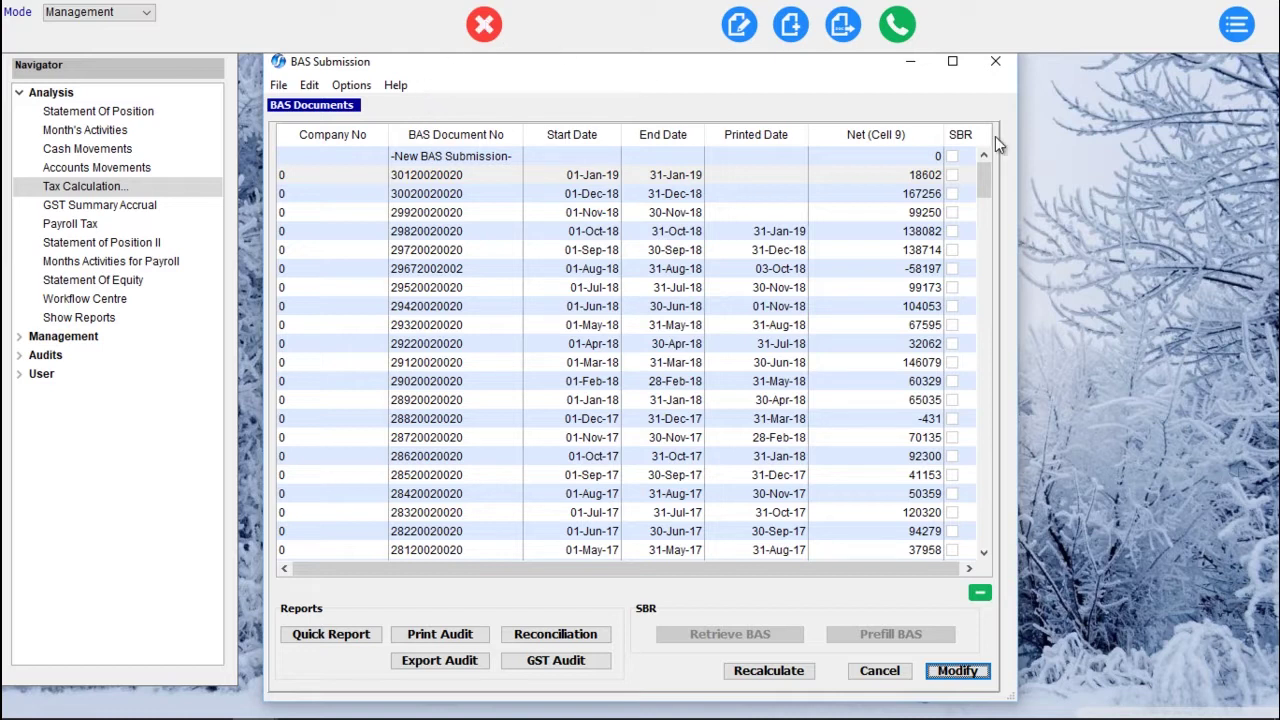
click(994, 64)
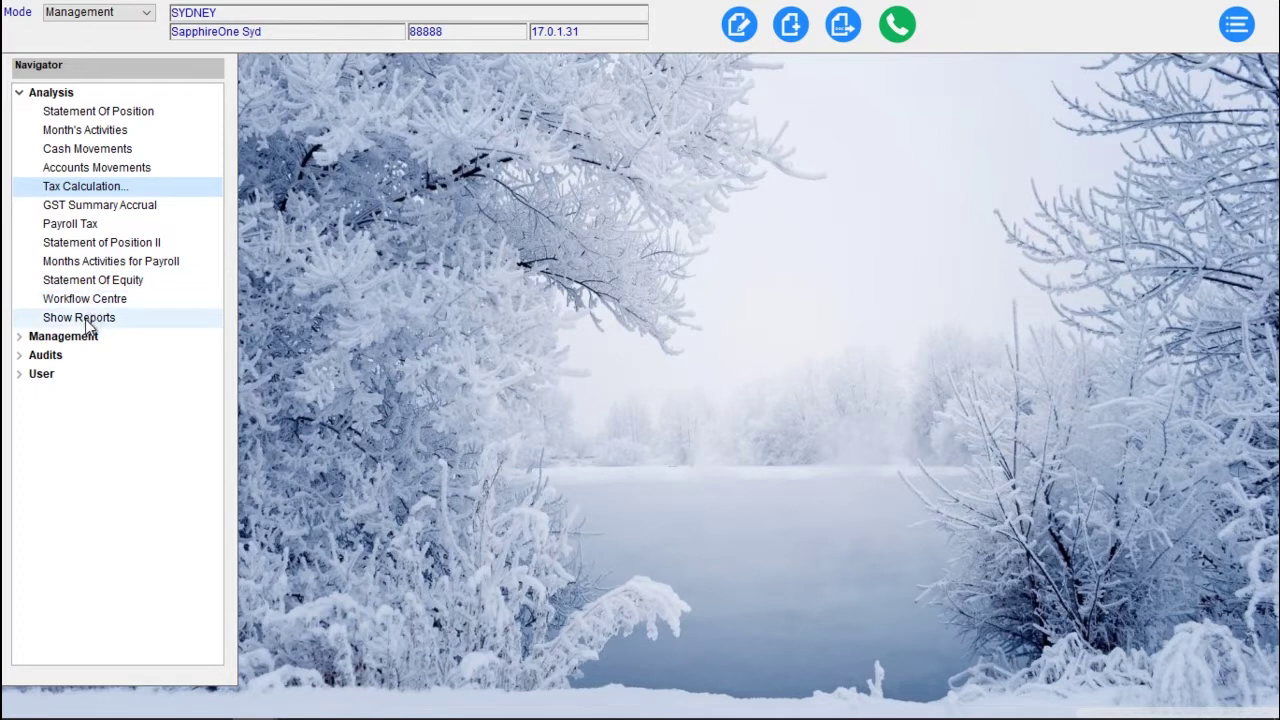
Collapse the Analysis section and review the Management and Audits functions in the navigator, leaving both sections collapsed
click(16, 93)
click(18, 114)
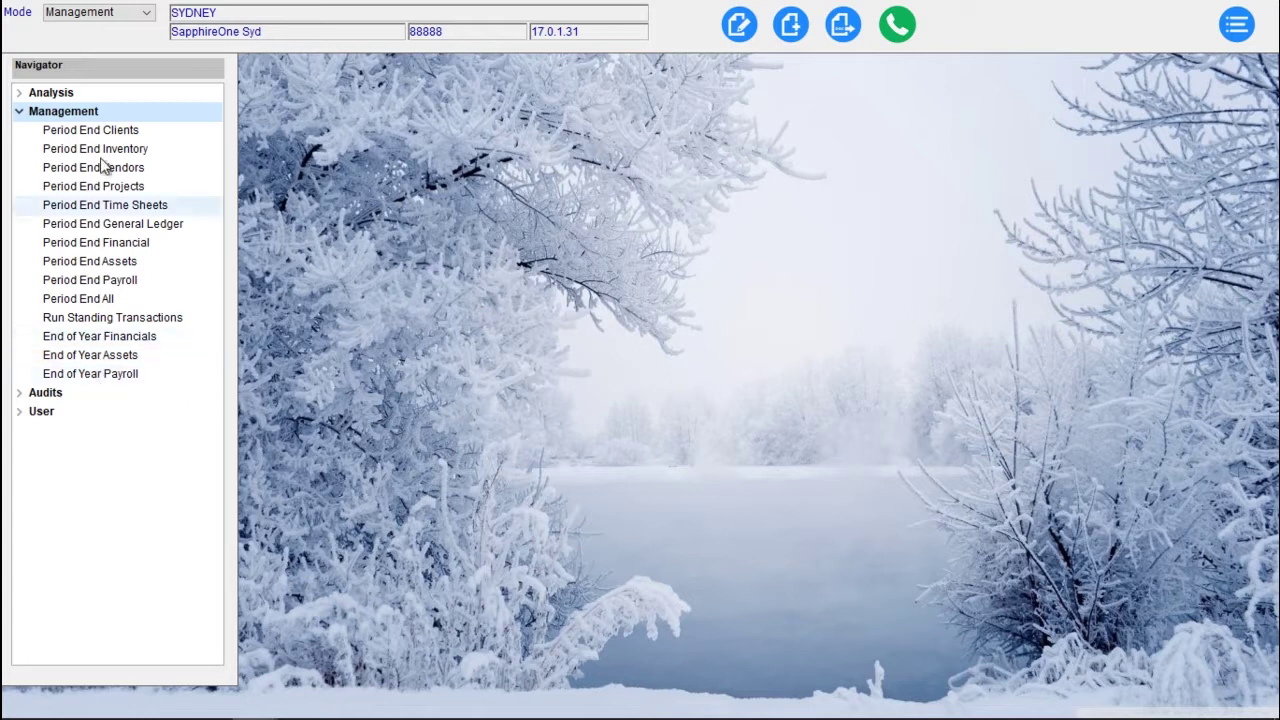
click(20, 114)
click(17, 133)
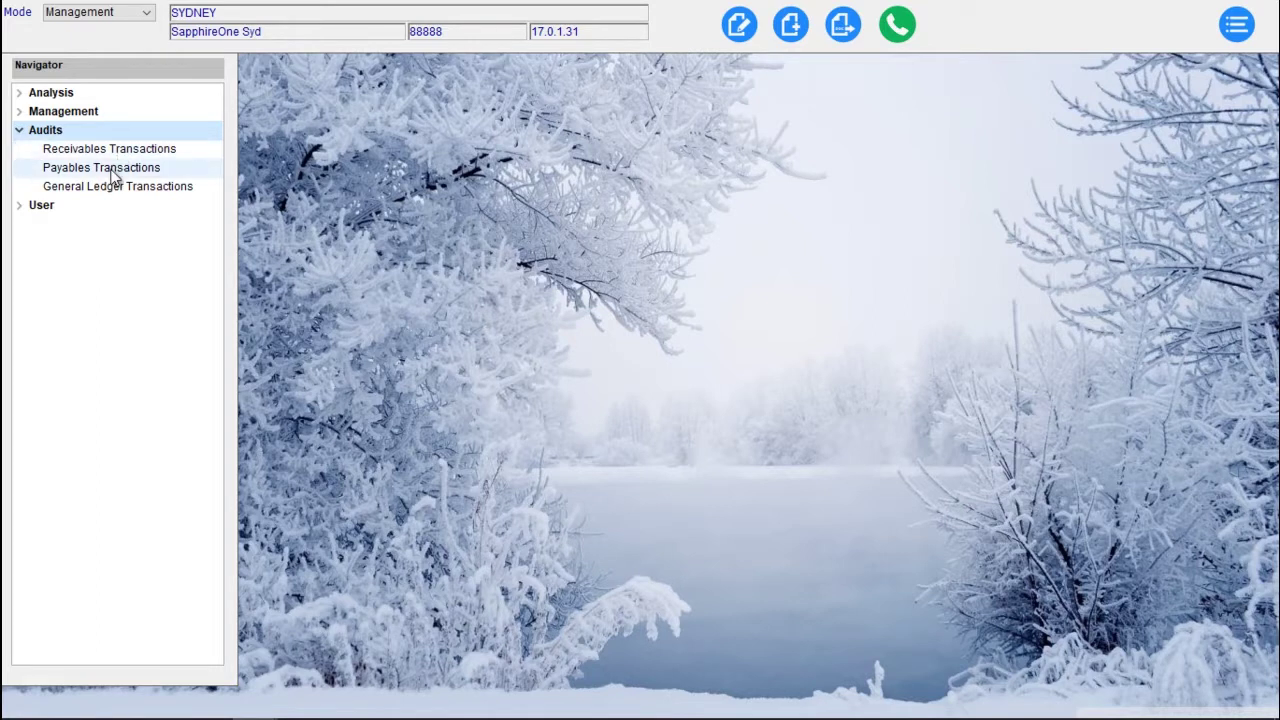
click(18, 131)
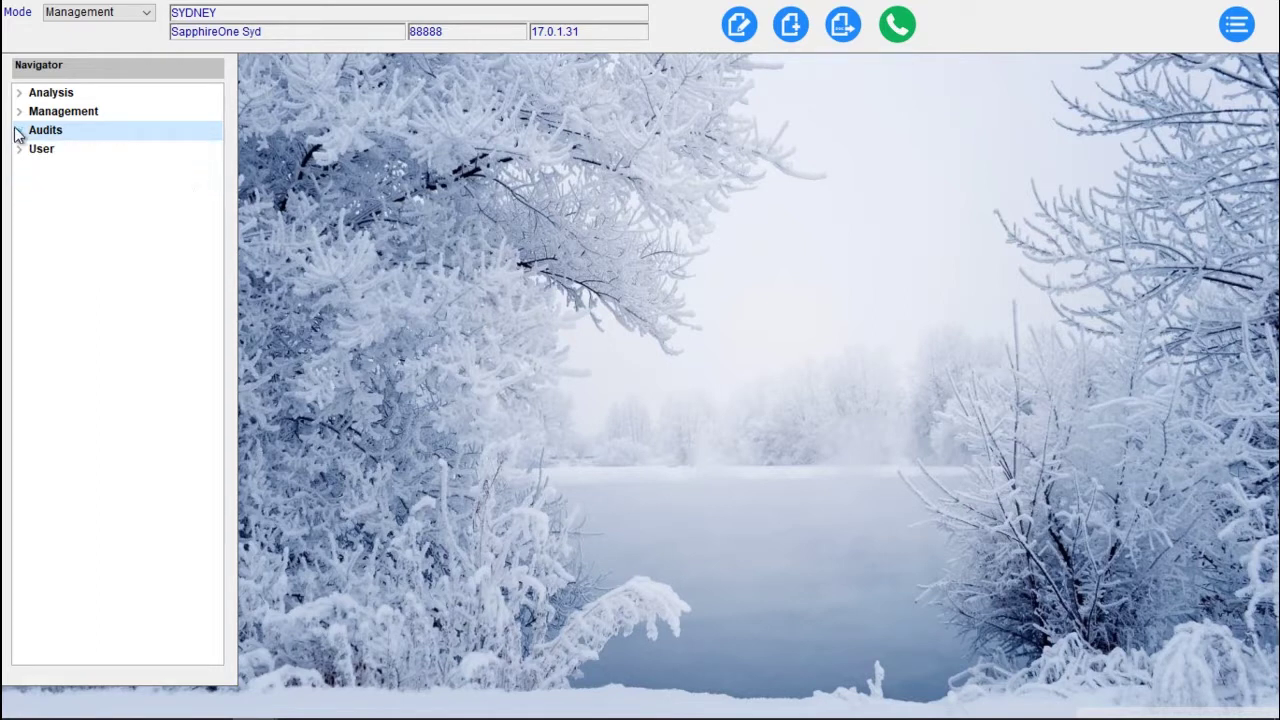
Switch to Utilities mode and expand the History section to review its functions
click(146, 13)
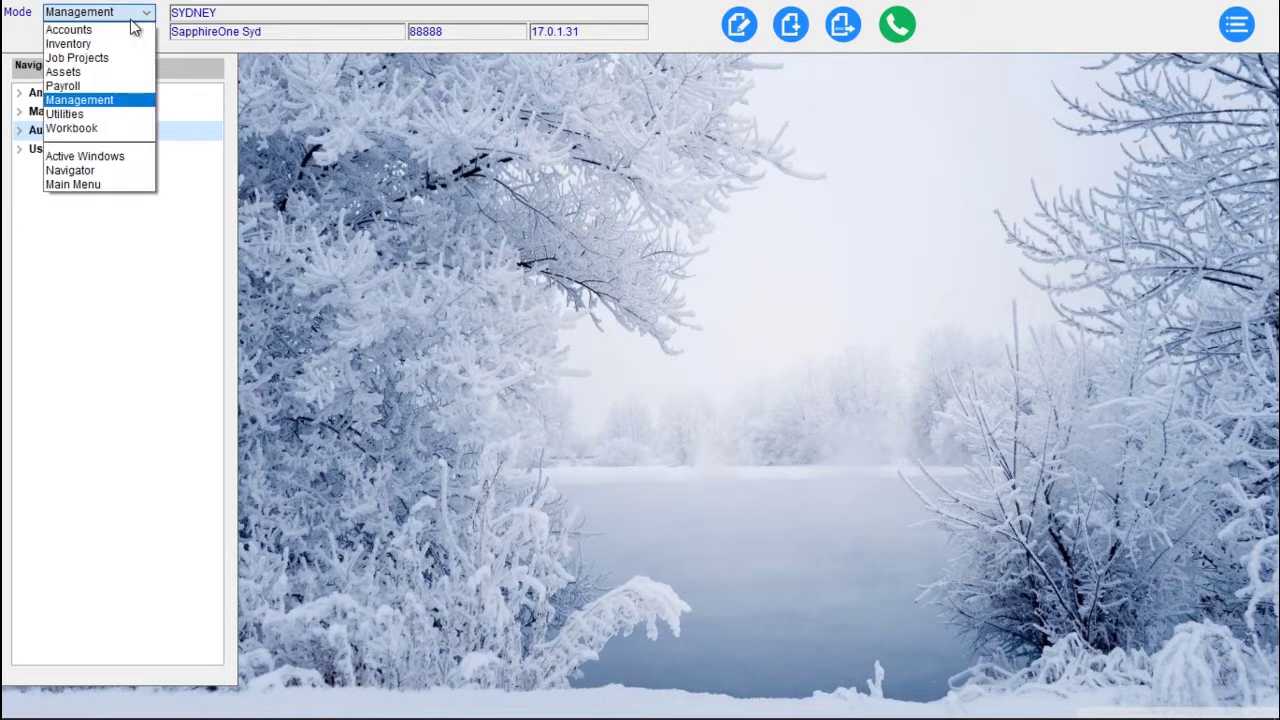
click(100, 119)
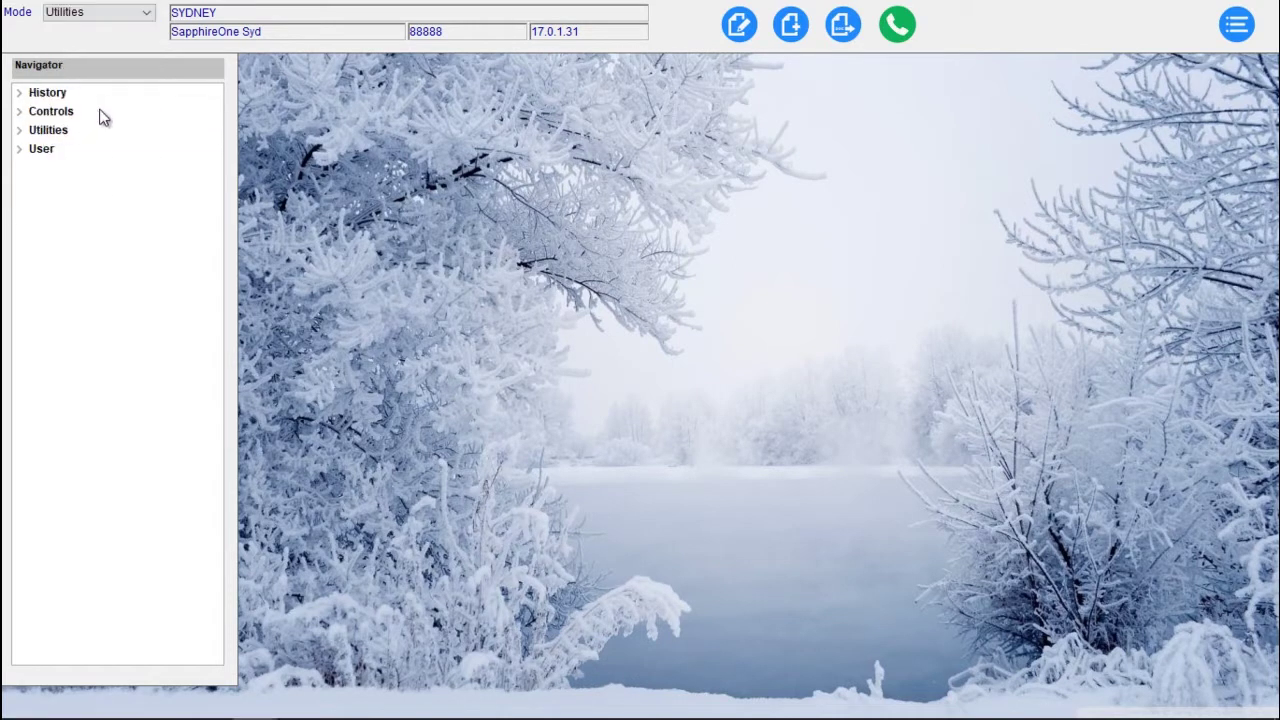
click(21, 95)
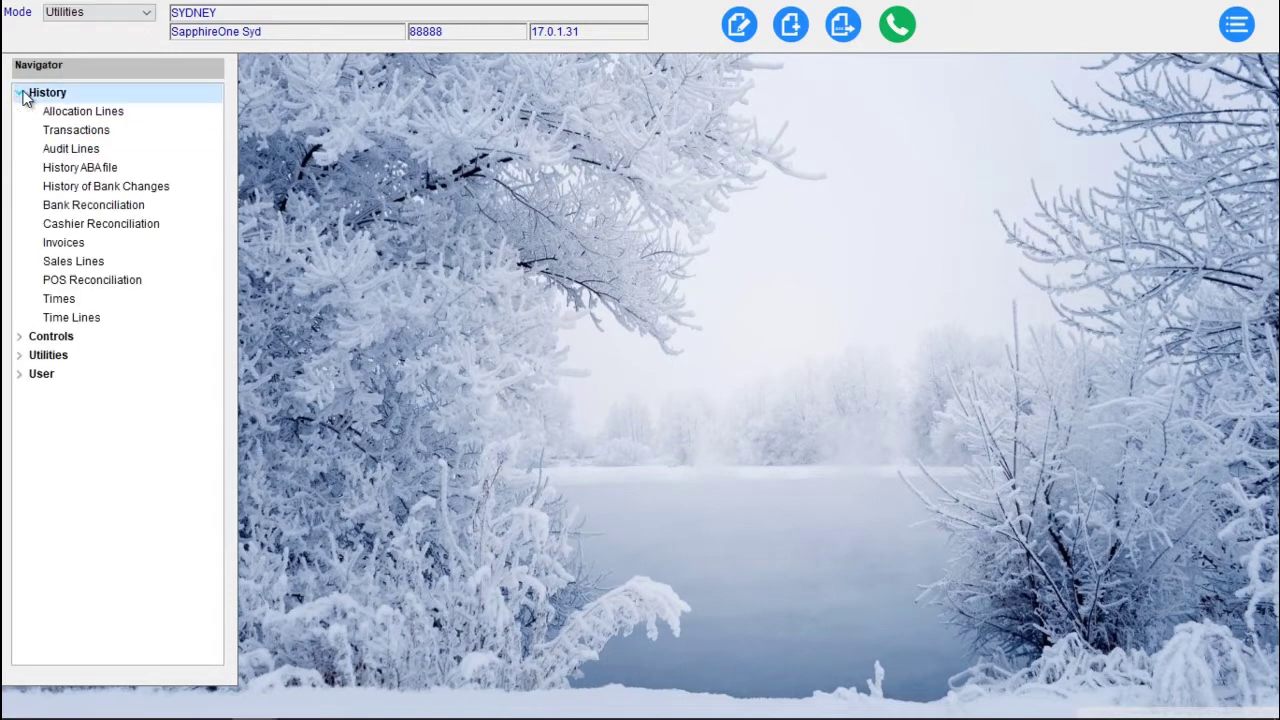
View the 31-Jul-18 entry in the History ABA file inquiry, closing the entry and the inquiry
click(97, 168)
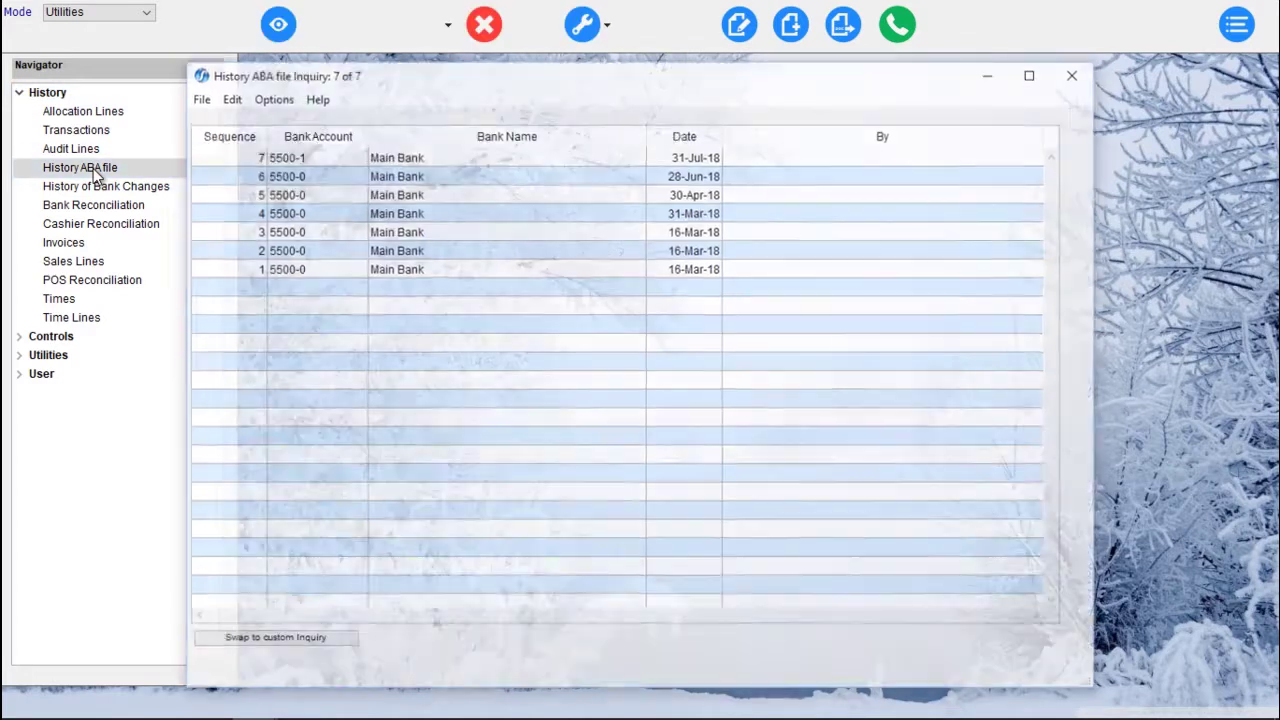
double_click(320, 156)
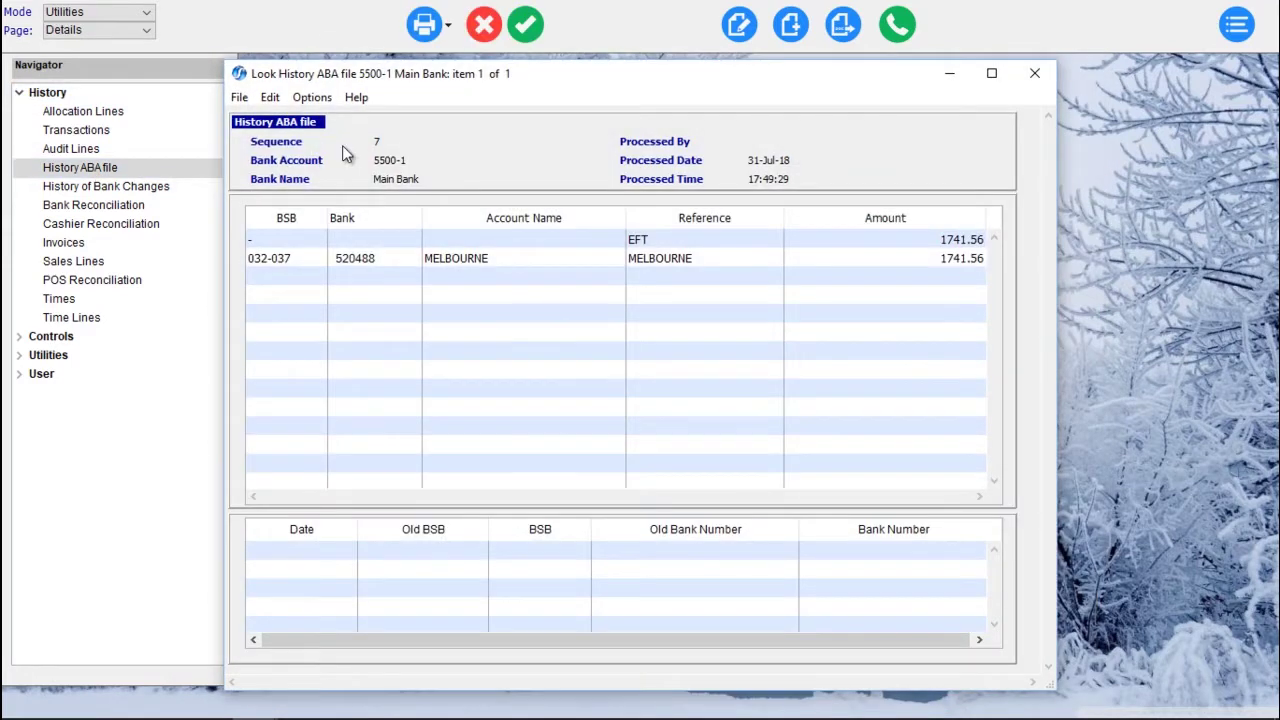
click(533, 36)
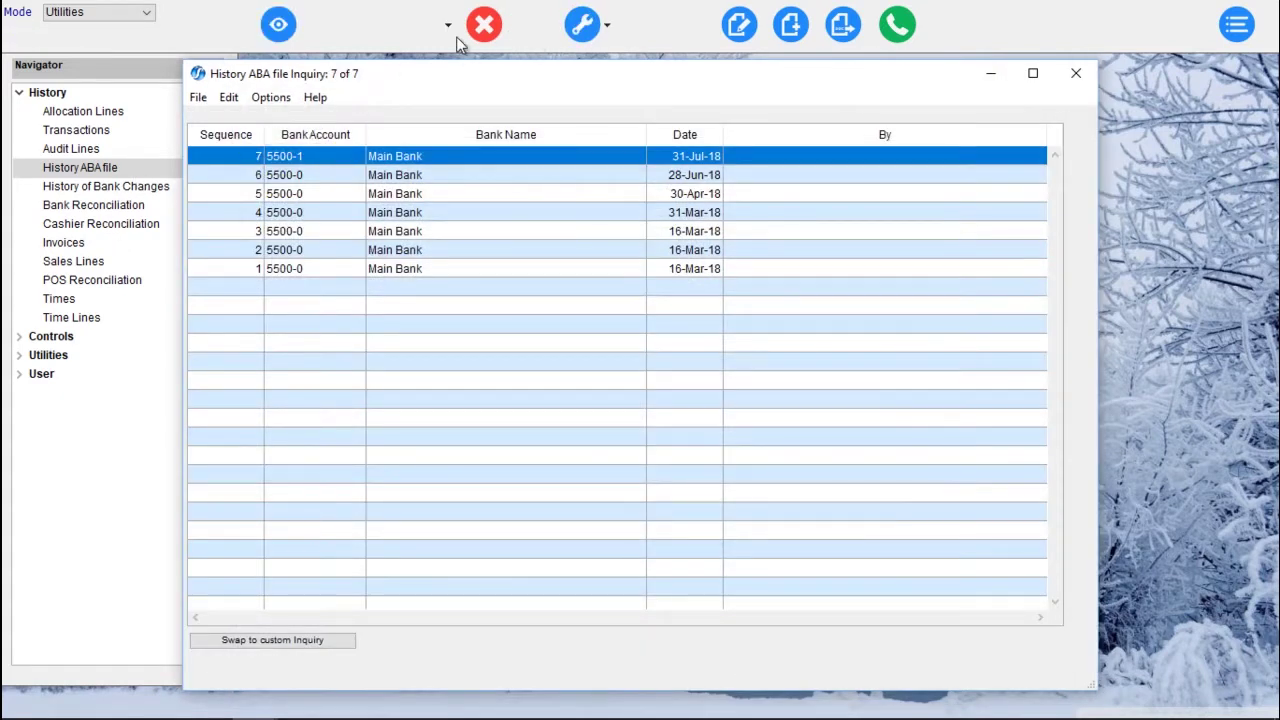
click(484, 26)
View the 13-Mar-18 entry with sequence 105 in the History of Bank Changes inquiry, closing the entry and the inquiry
click(117, 186)
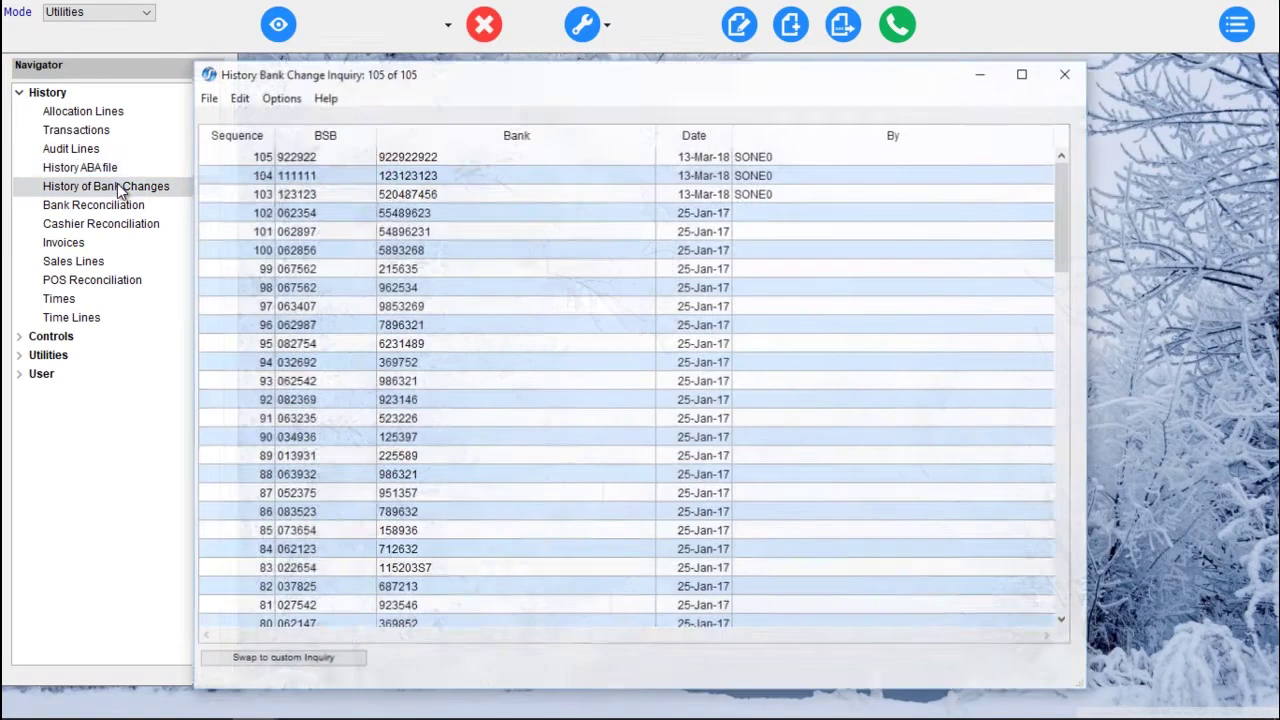
double_click(541, 159)
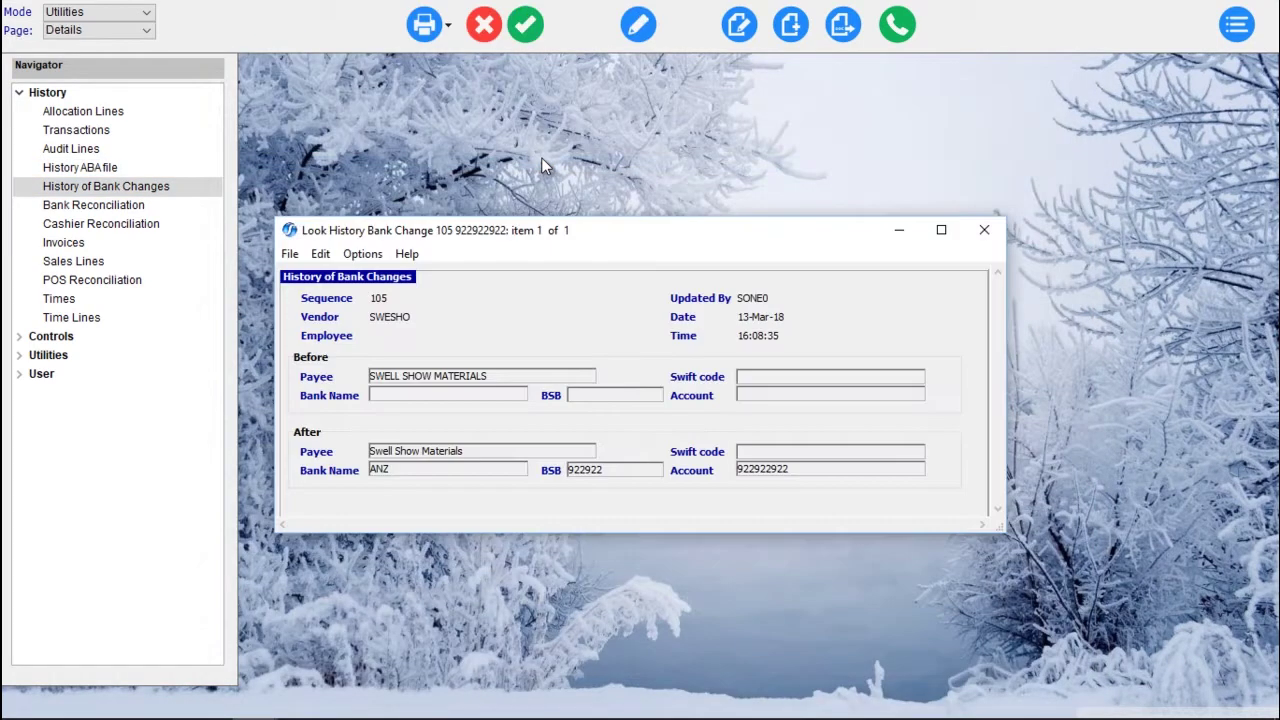
click(527, 39)
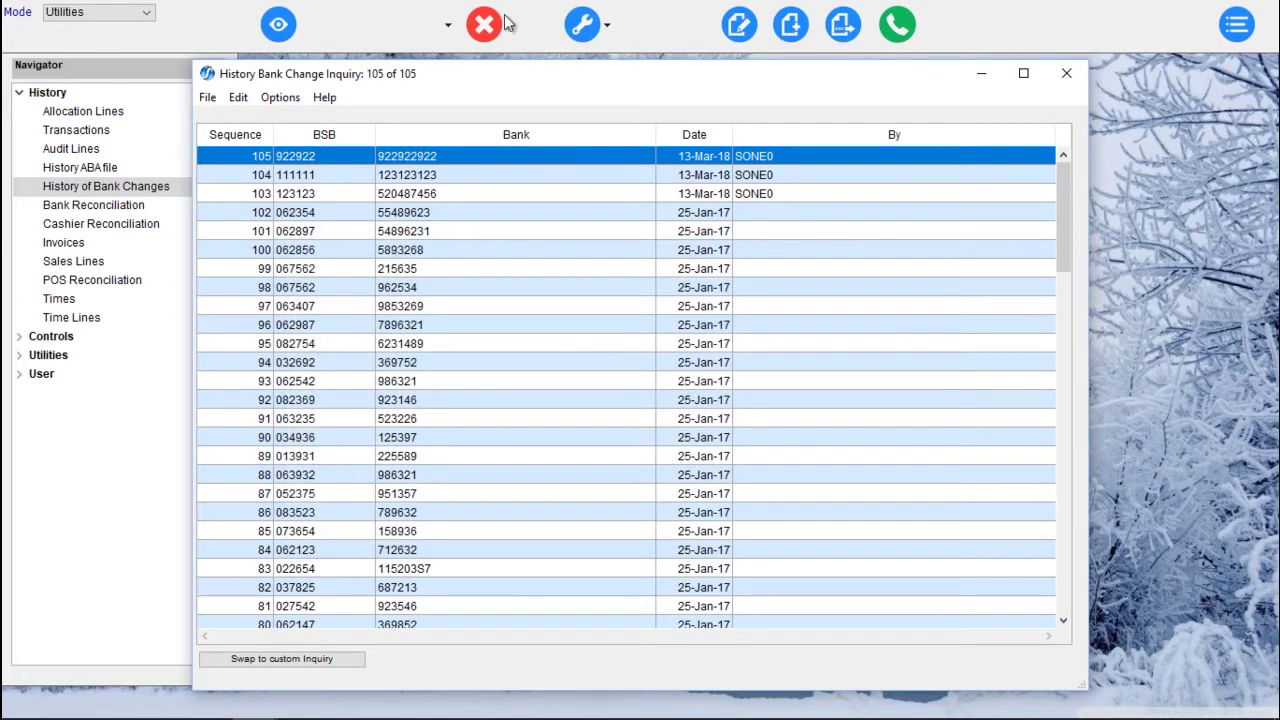
click(485, 25)
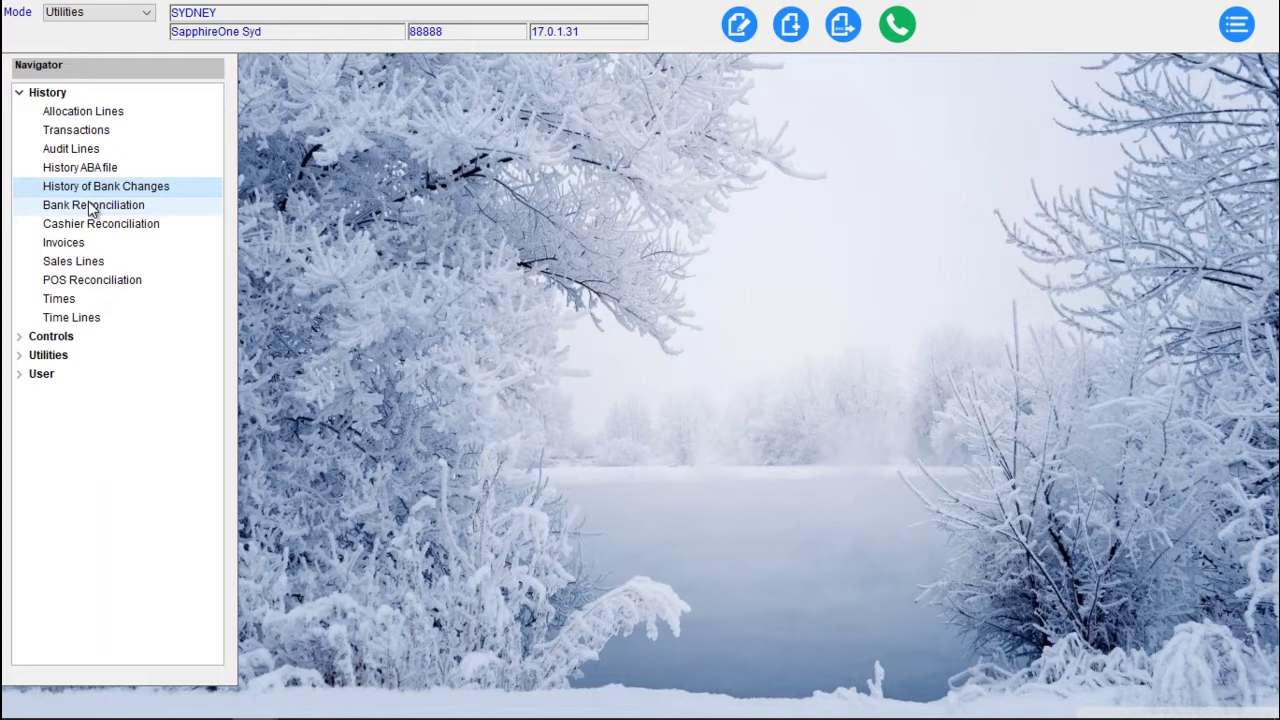
View the 31-Jan-19 entry in the history Bank Reconciliation inquiry, closing the entry and the inquiry
click(92, 205)
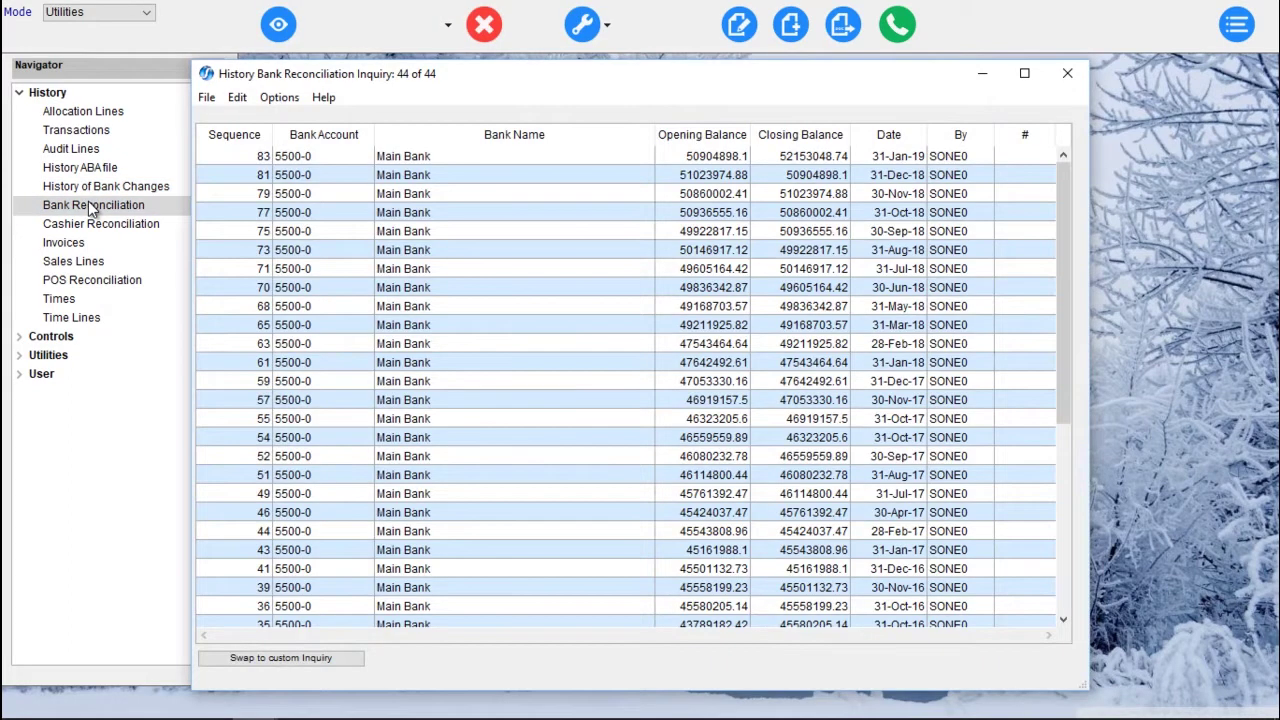
double_click(417, 158)
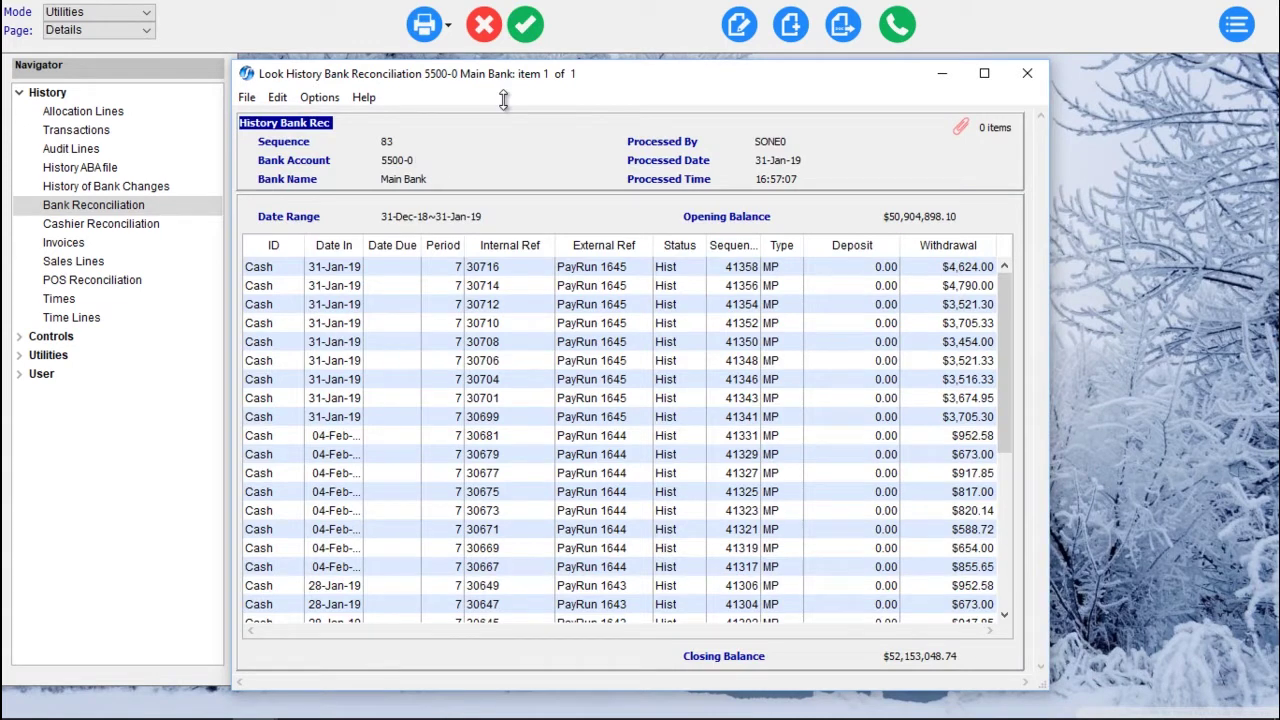
click(525, 27)
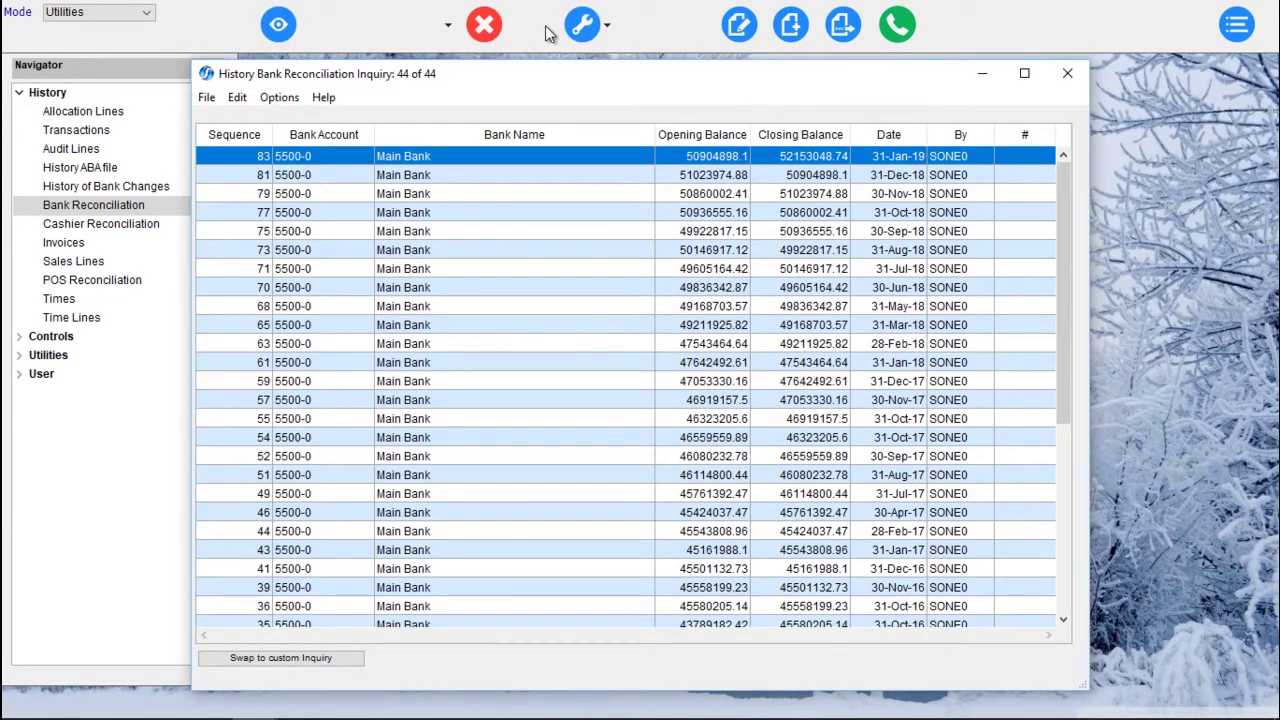
click(502, 36)
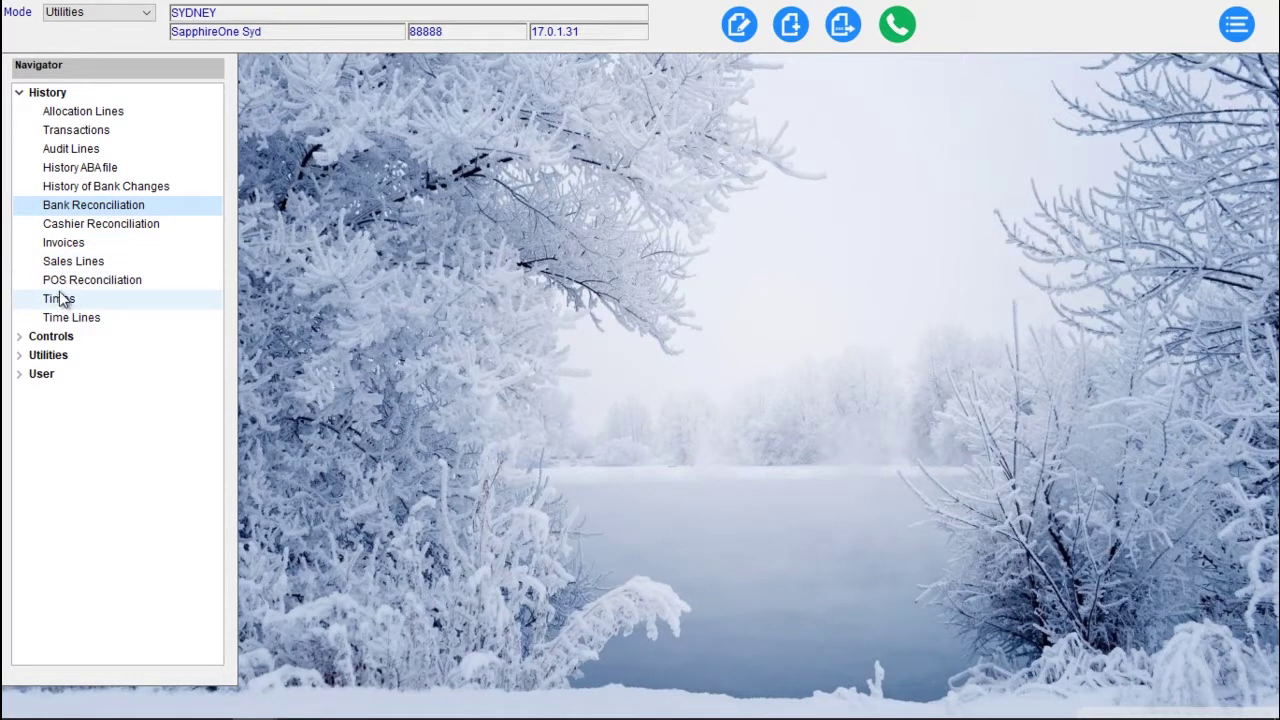
Collapse the History section and expand the Controls section in the navigator
click(19, 93)
click(19, 113)
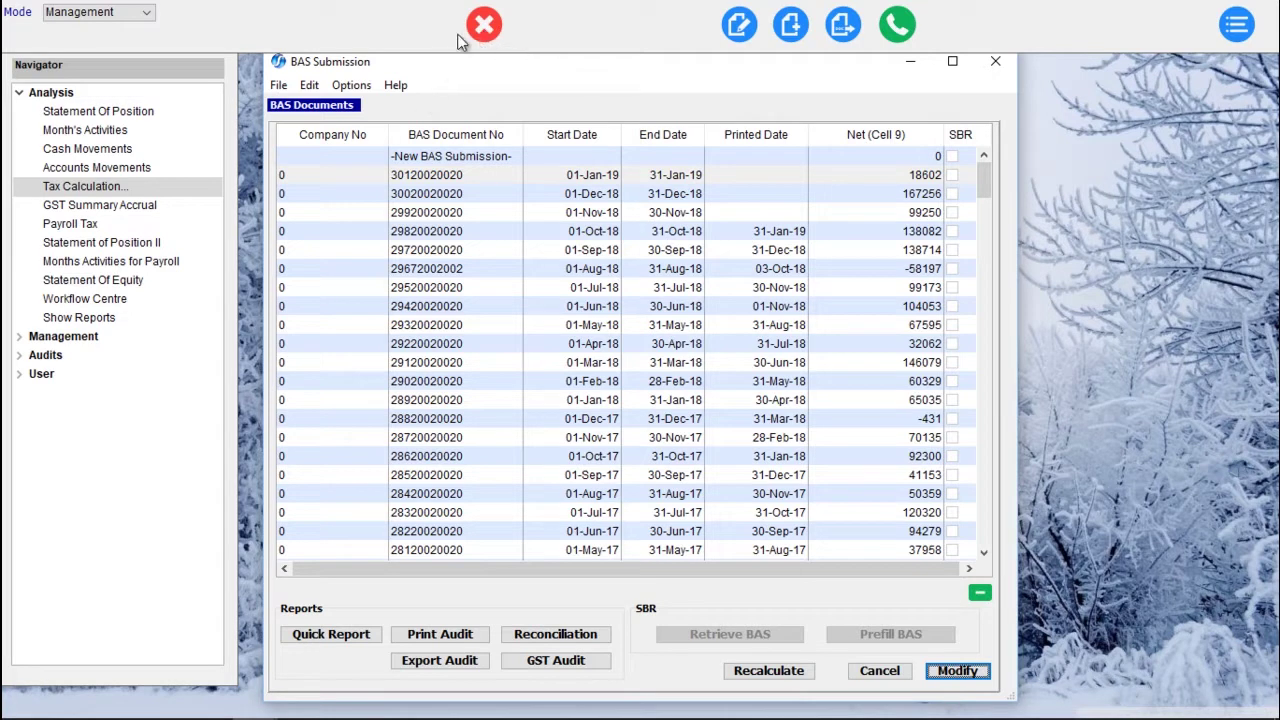
Close the BAS Submission window and collapse the Analysis section of Management mode
click(993, 66)
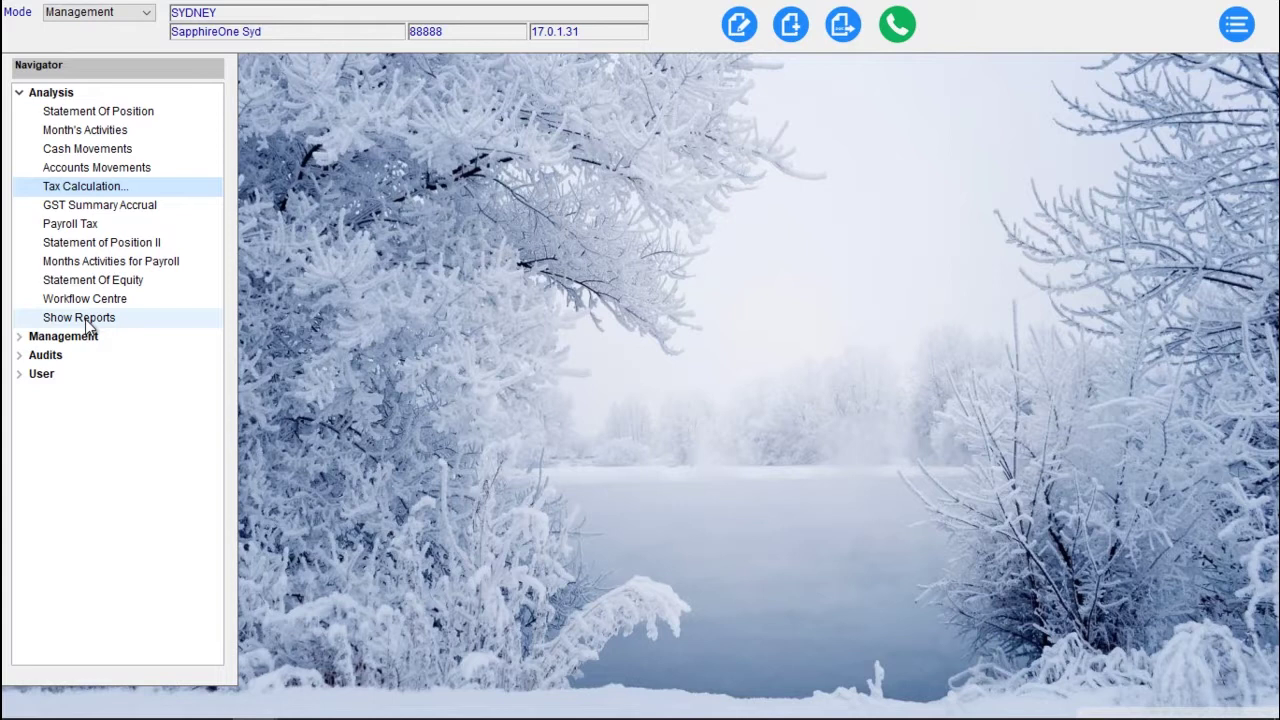
click(16, 94)
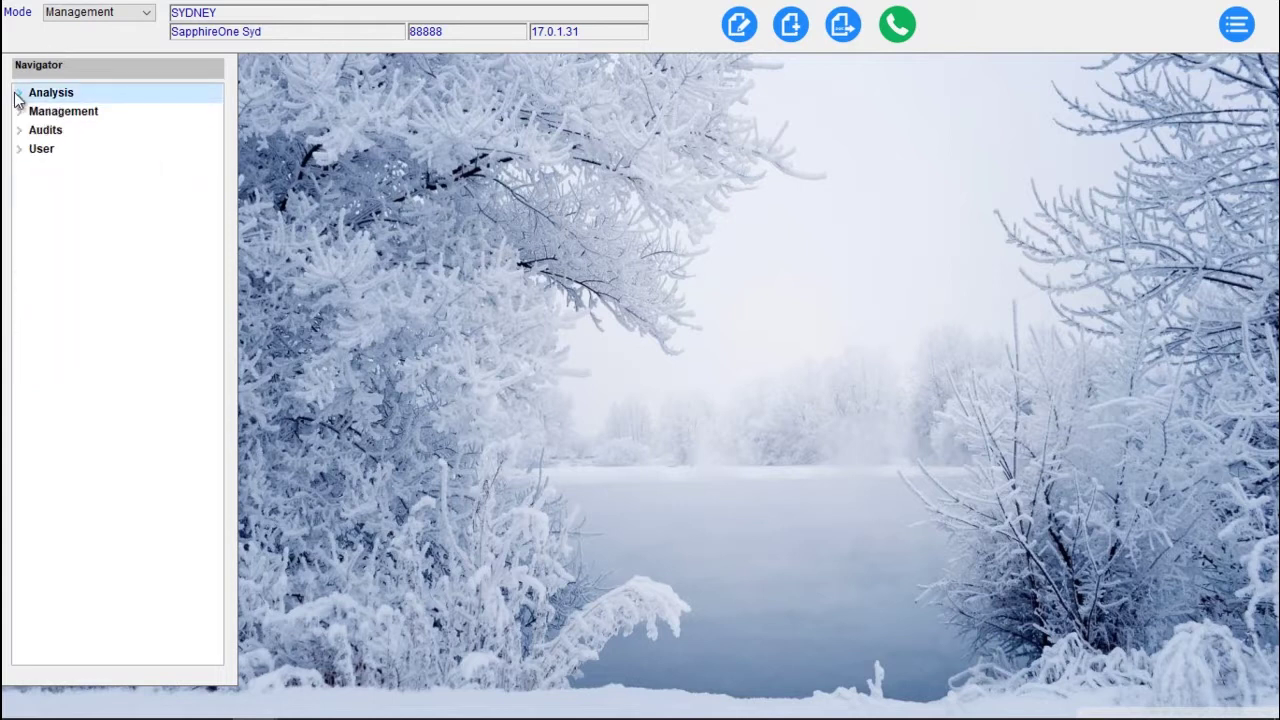
Review the Management period-end functions and the Audits functions in the navigator, leaving both sections collapsed
click(18, 113)
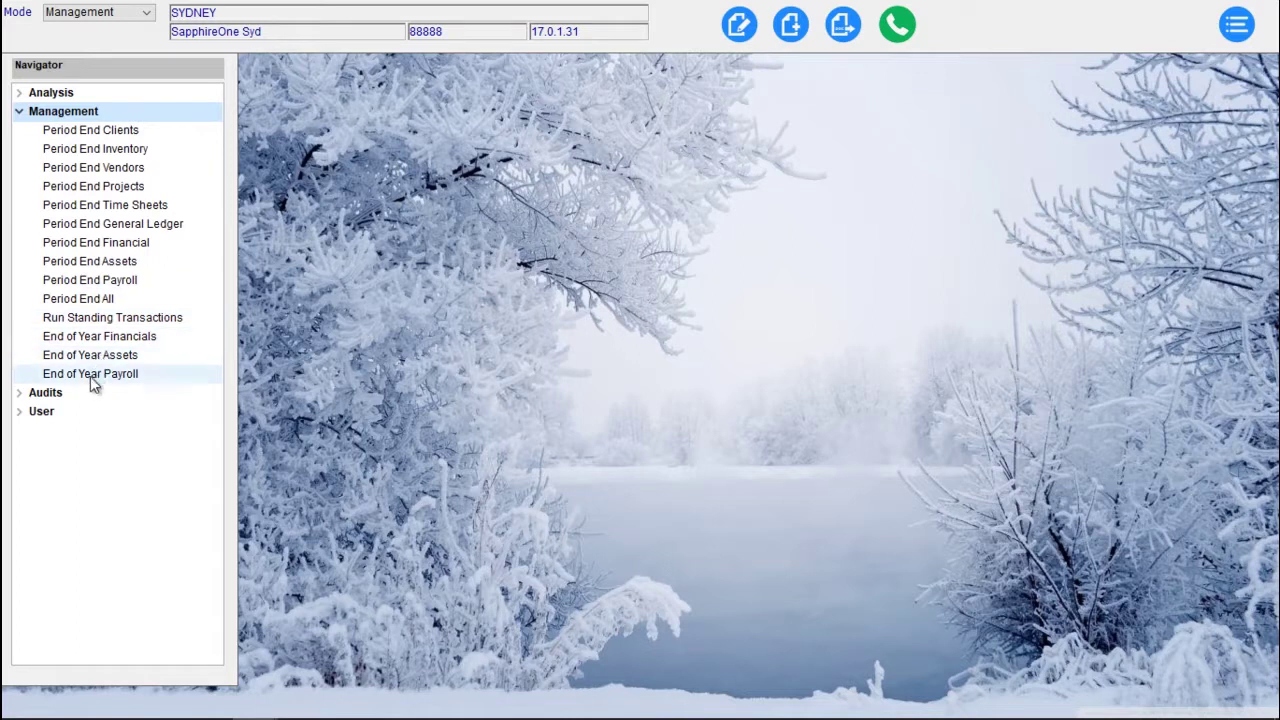
click(20, 112)
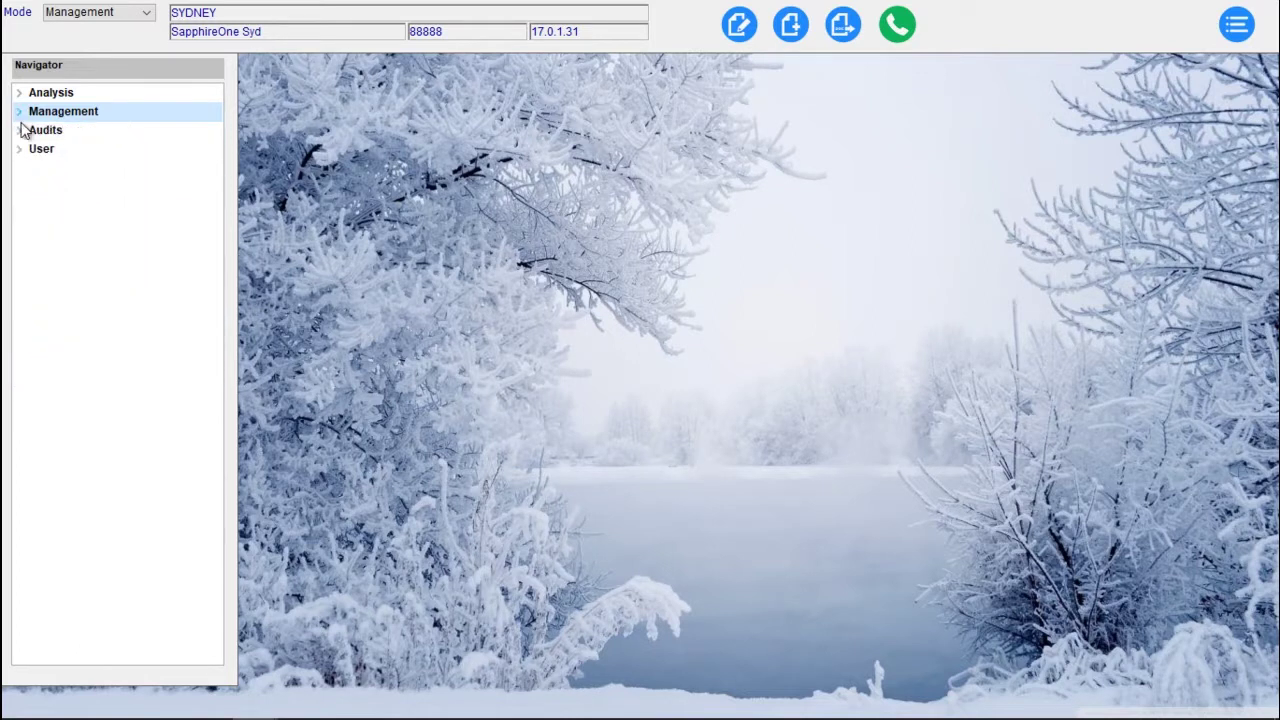
click(18, 130)
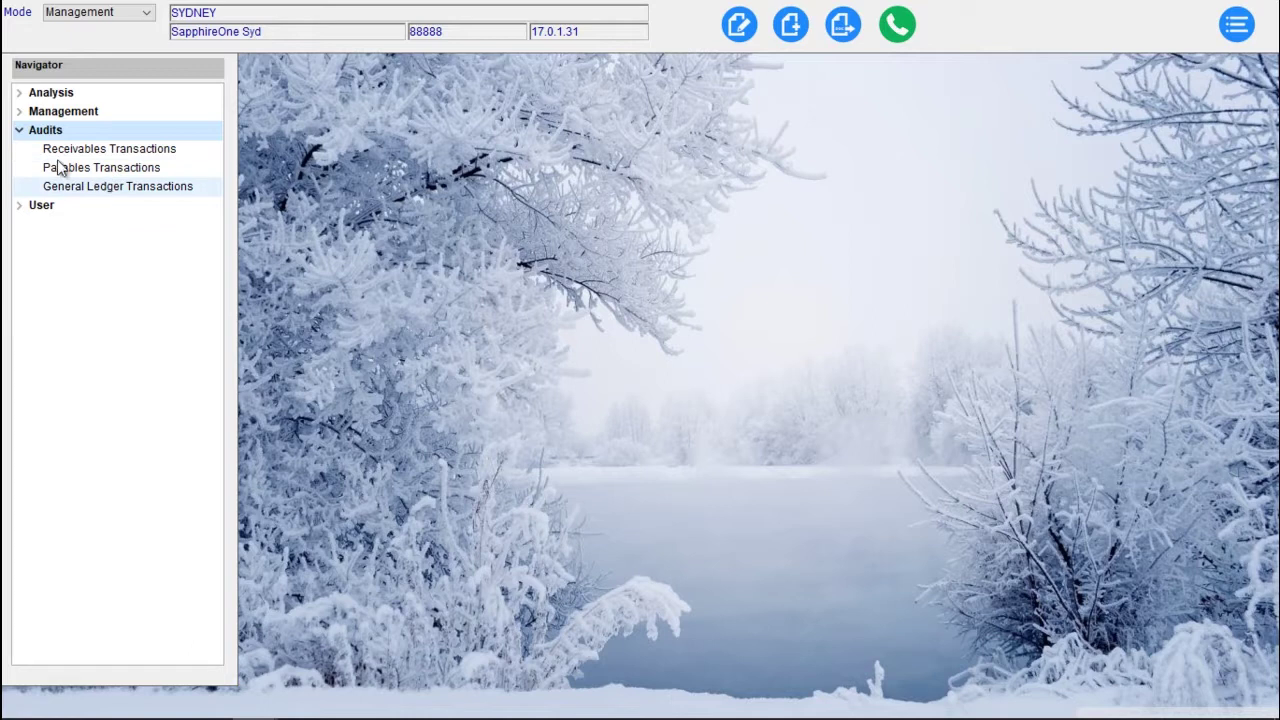
click(18, 132)
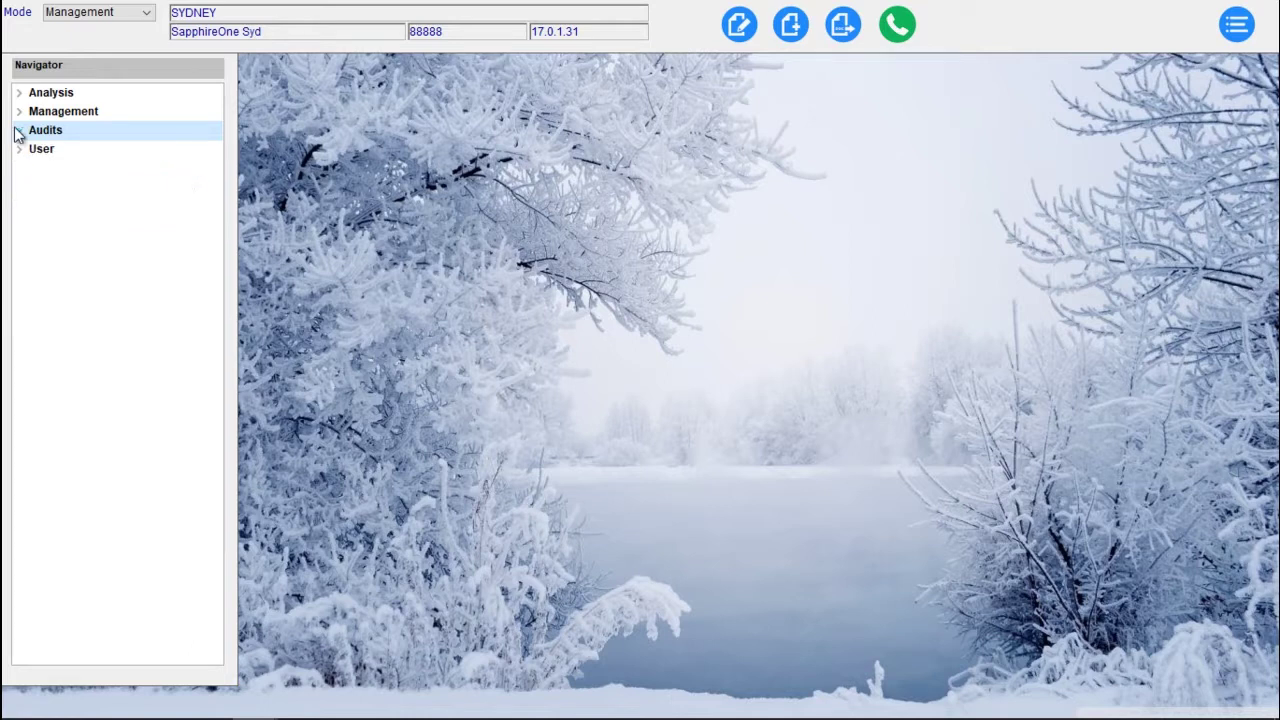
Switch to Utilities mode and expand the History section to review its functions
click(141, 16)
click(100, 113)
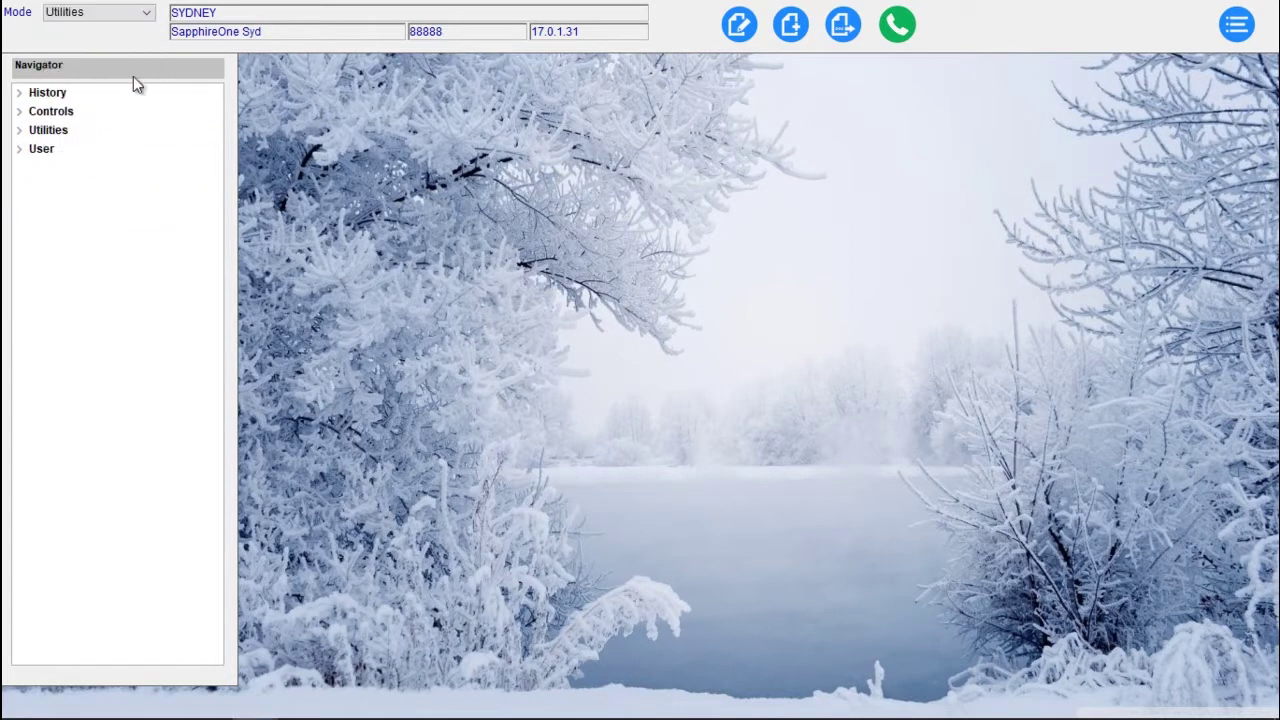
click(21, 93)
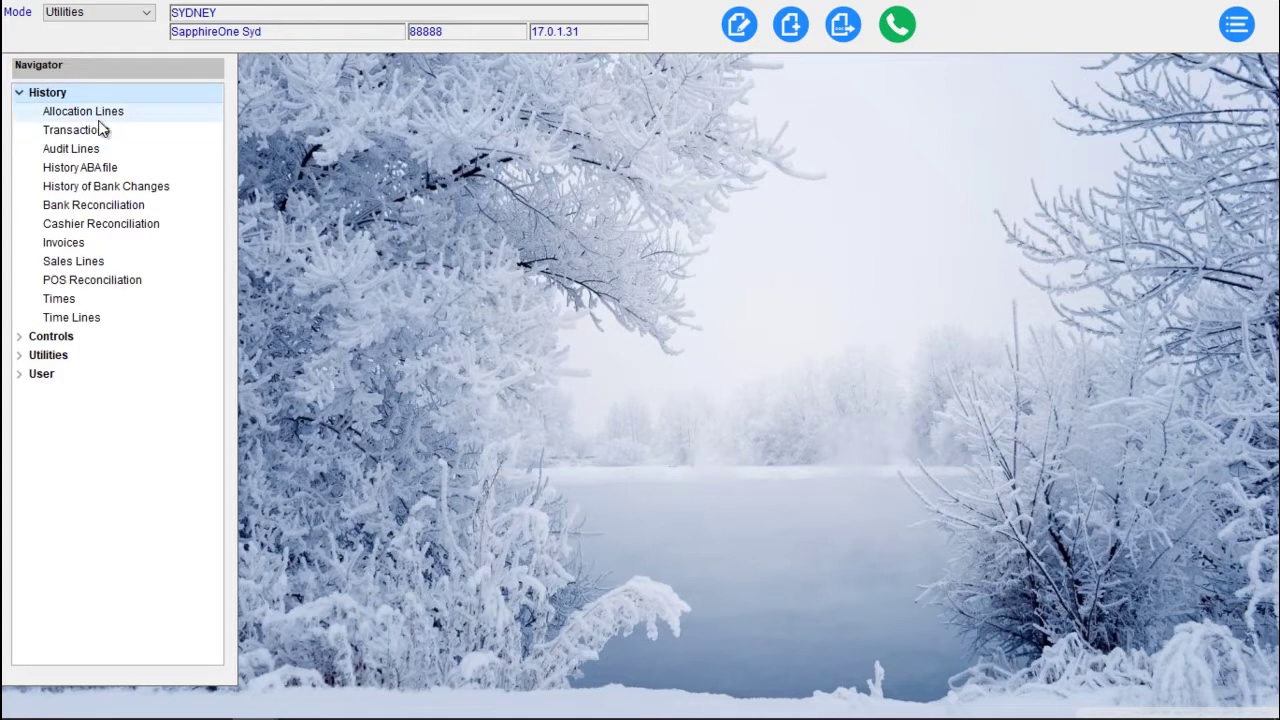
View the 31-Jul-18 entry in the History ABA file inquiry, closing the entry and the inquiry
click(96, 172)
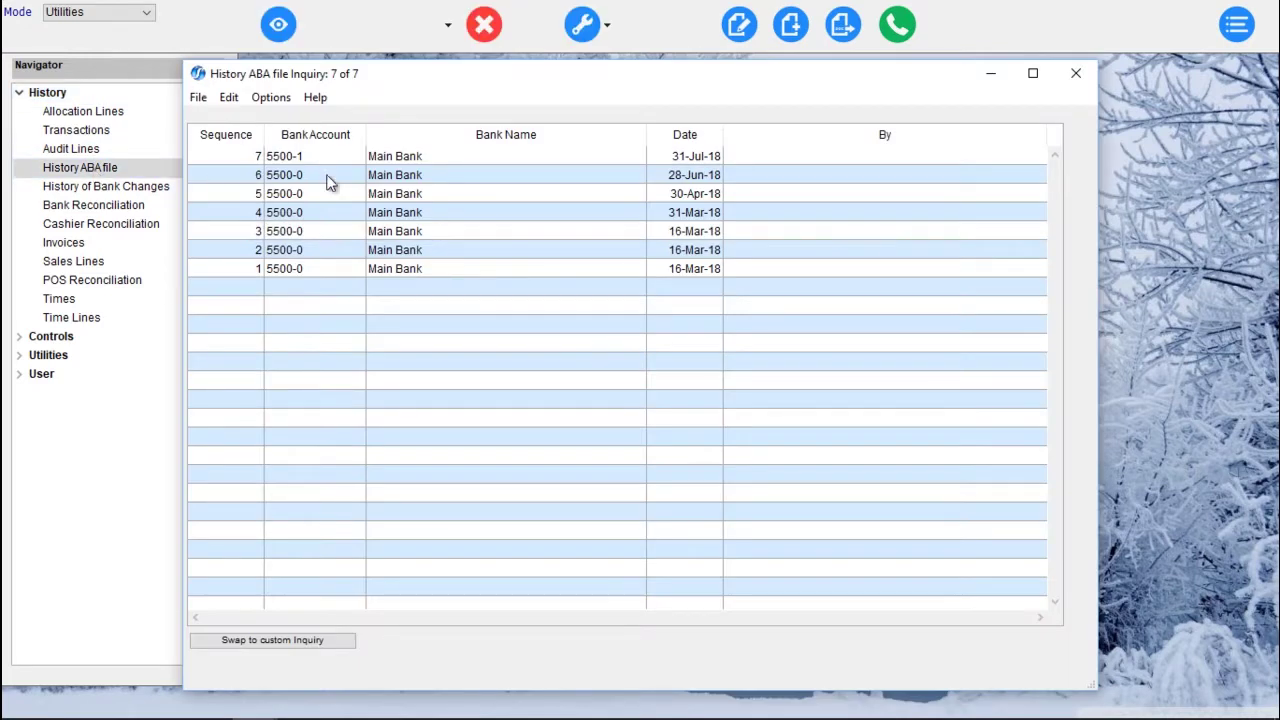
double_click(320, 156)
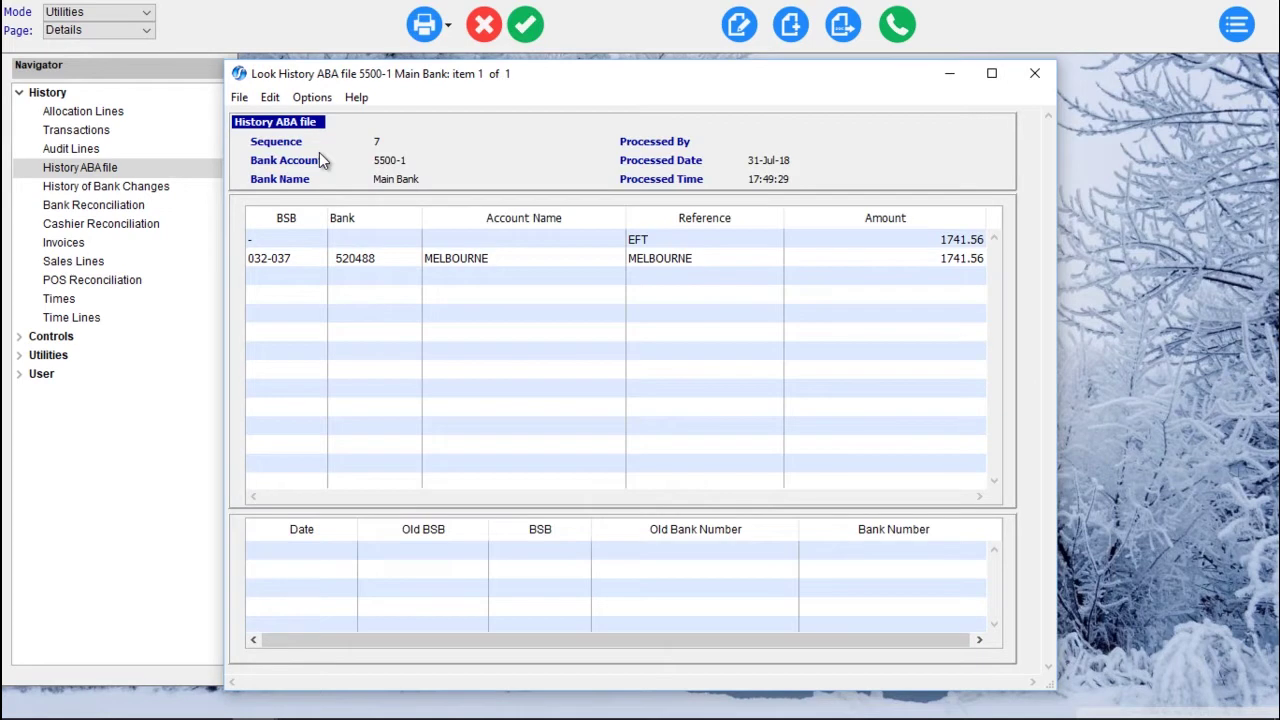
click(535, 38)
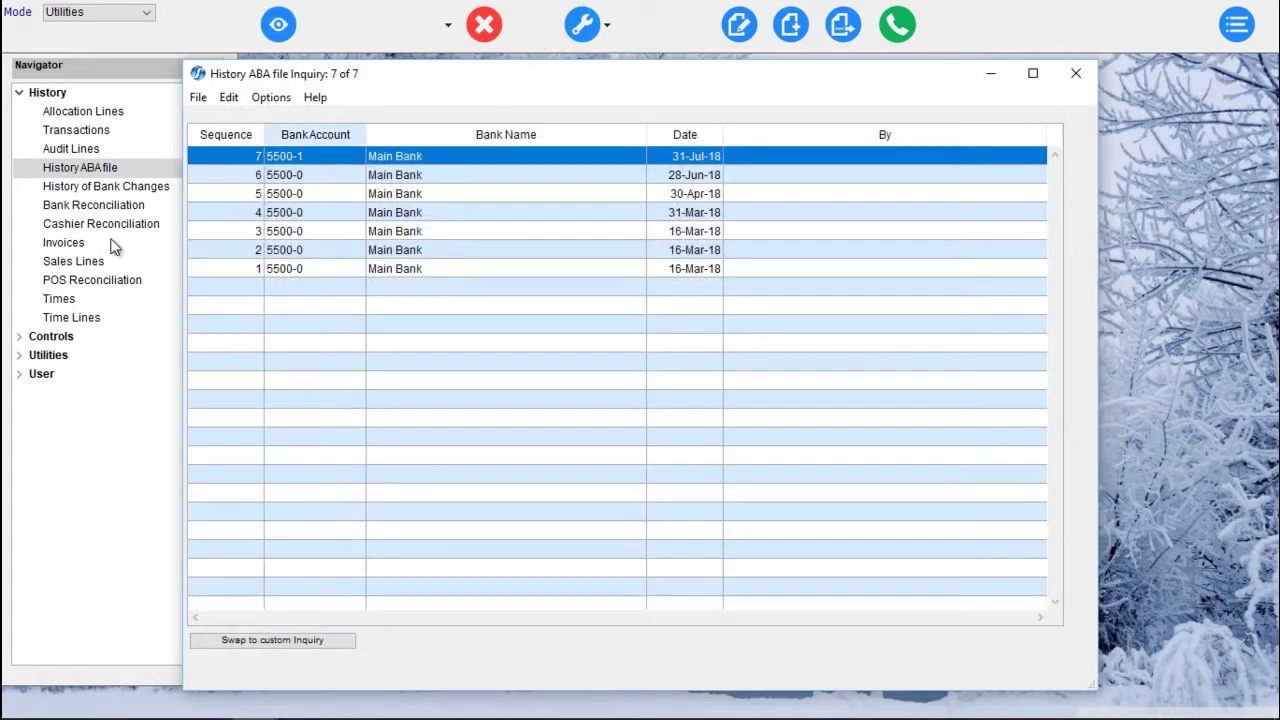
click(484, 26)
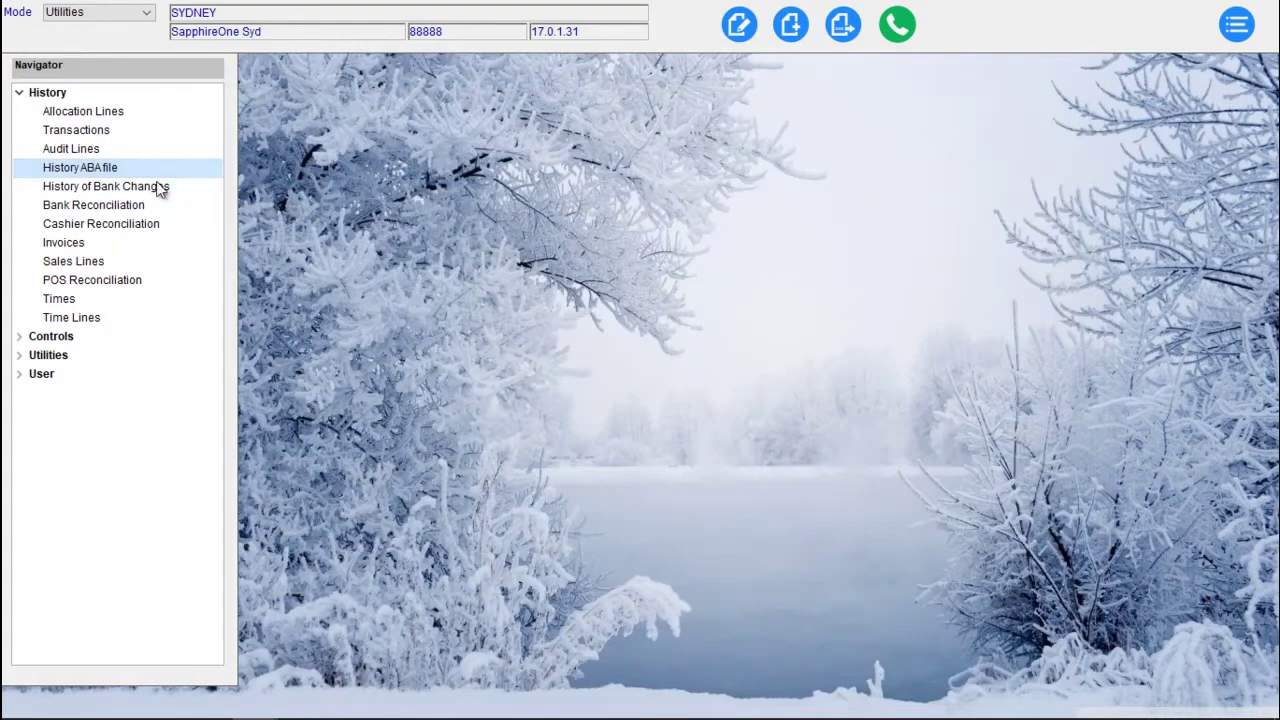
View the 13-Mar-18 entry with sequence 105 in the History of Bank Changes inquiry, closing the entry and the inquiry
click(117, 186)
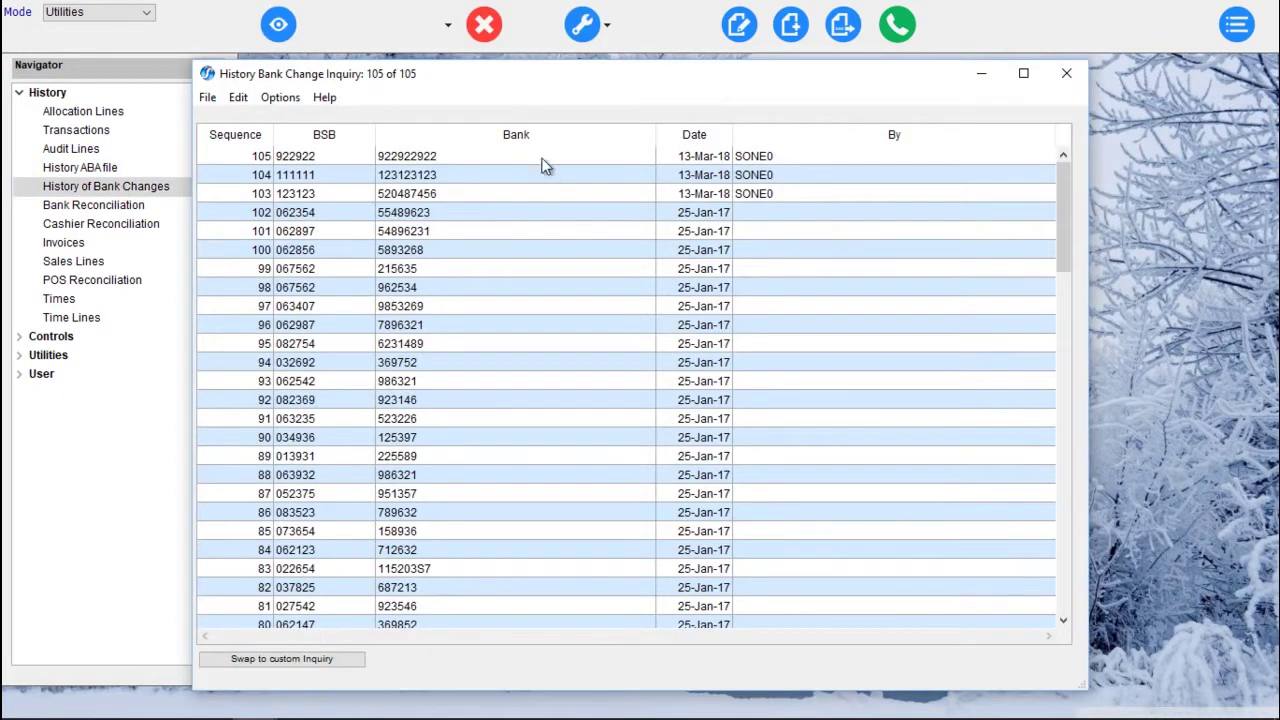
double_click(541, 157)
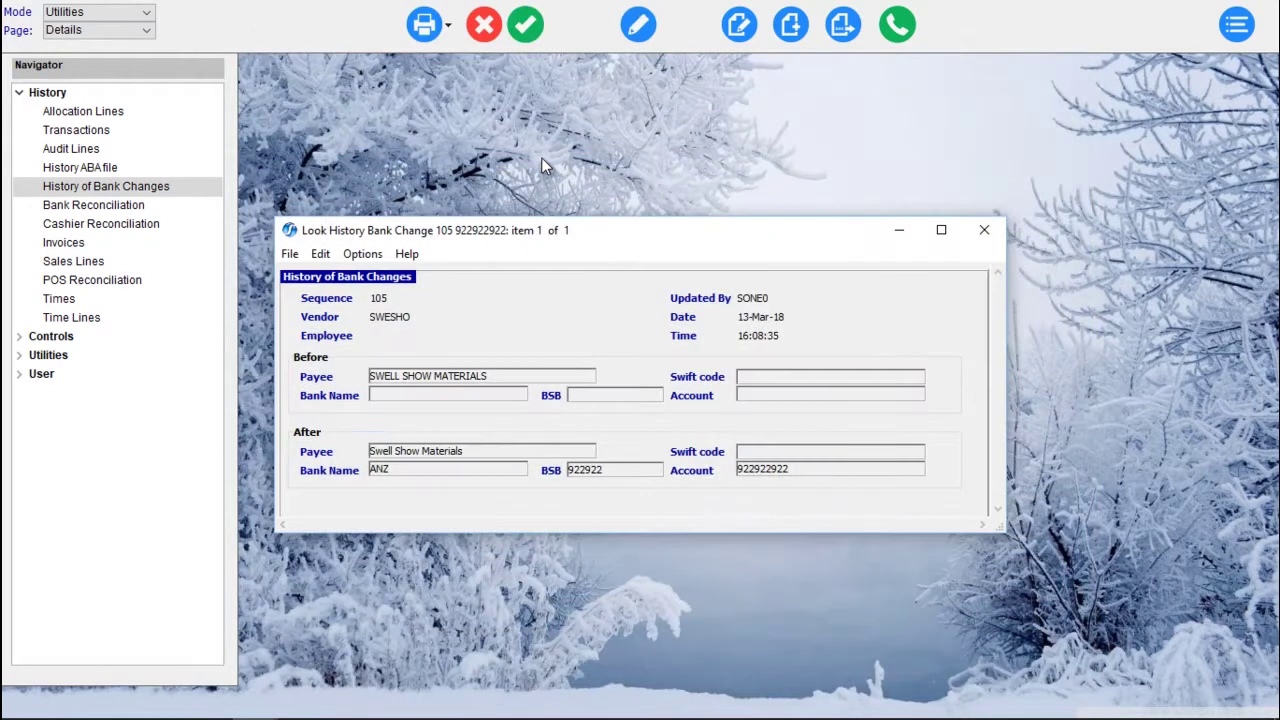
click(530, 43)
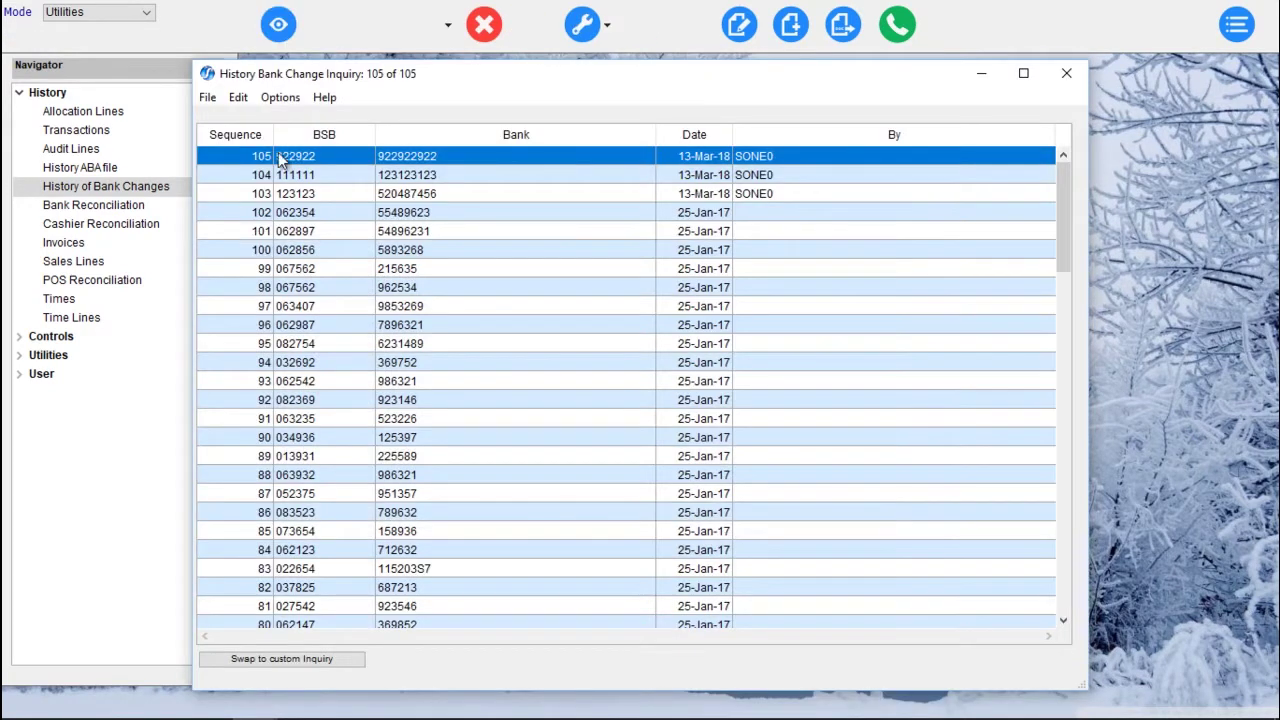
click(499, 29)
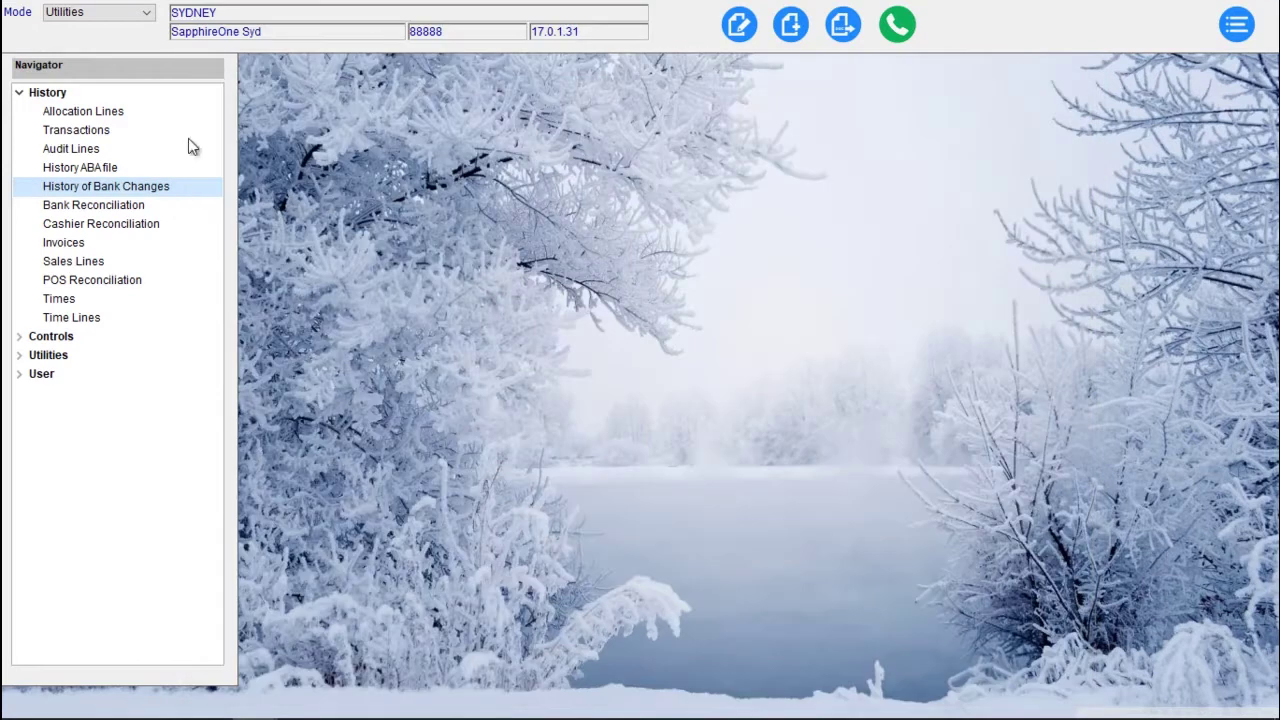
View the 31-Jan-19 entry in the history Bank Reconciliation inquiry, closing the entry and the inquiry
click(90, 205)
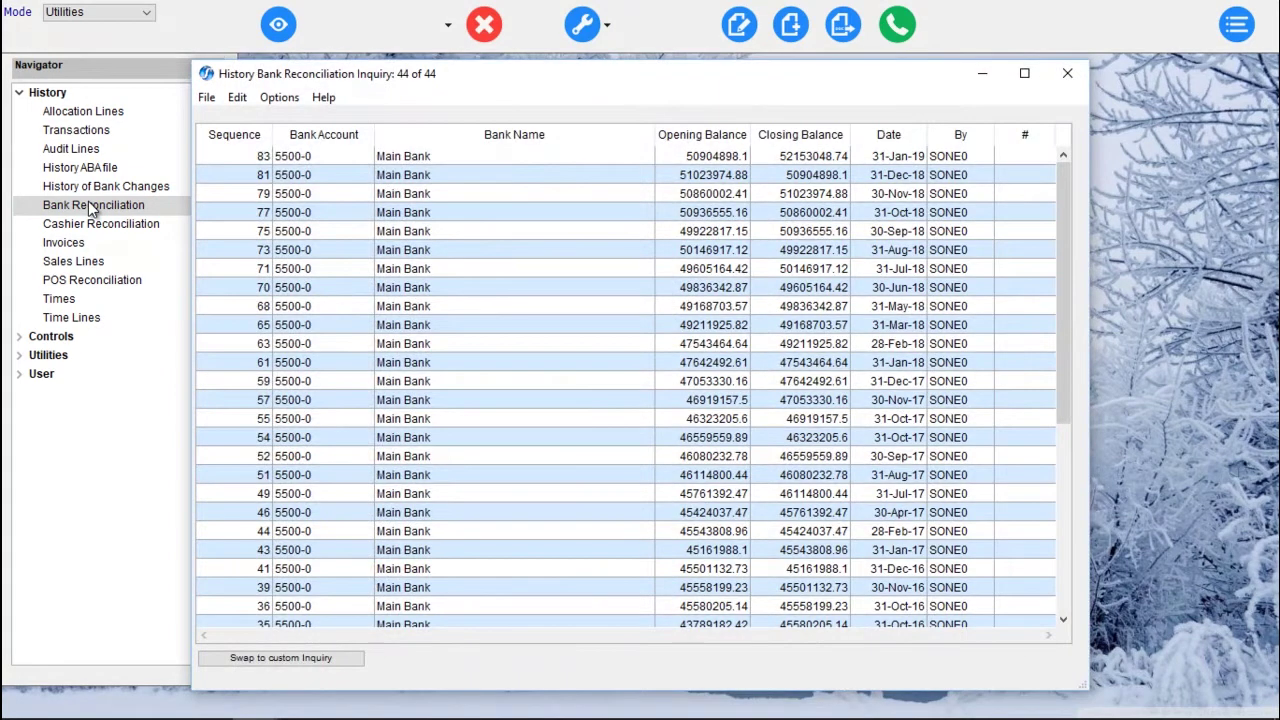
double_click(416, 160)
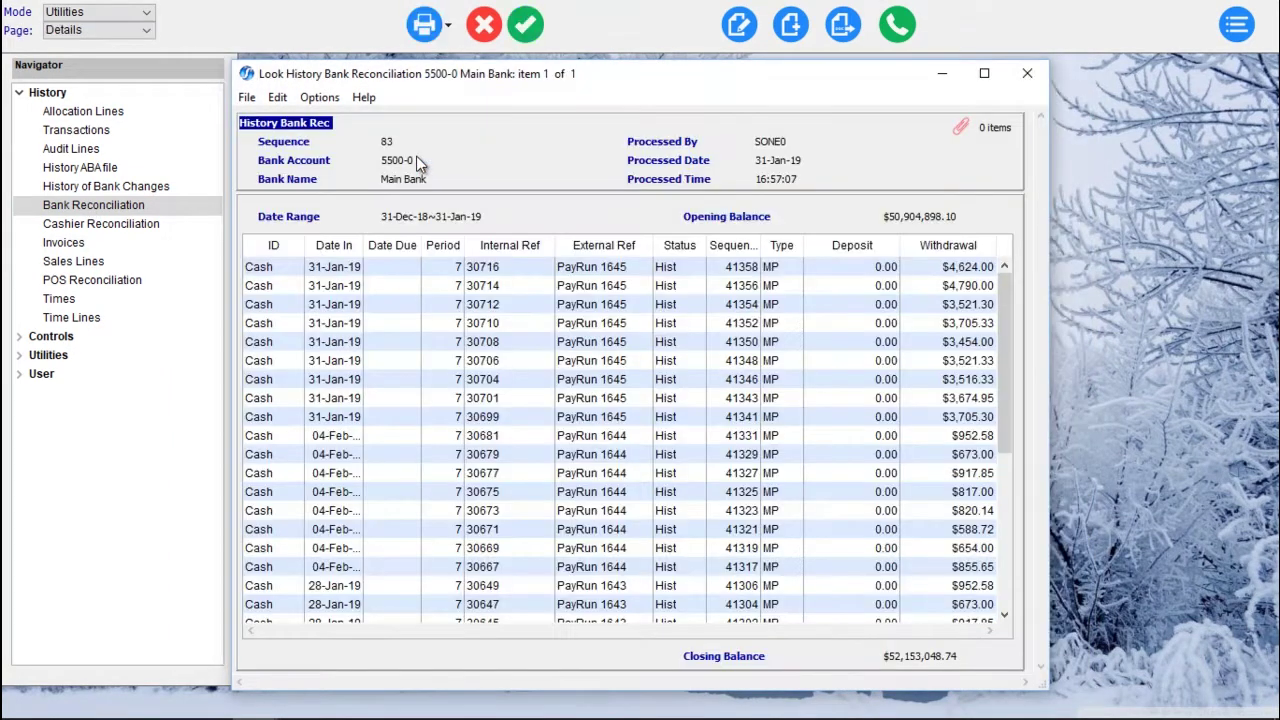
click(525, 26)
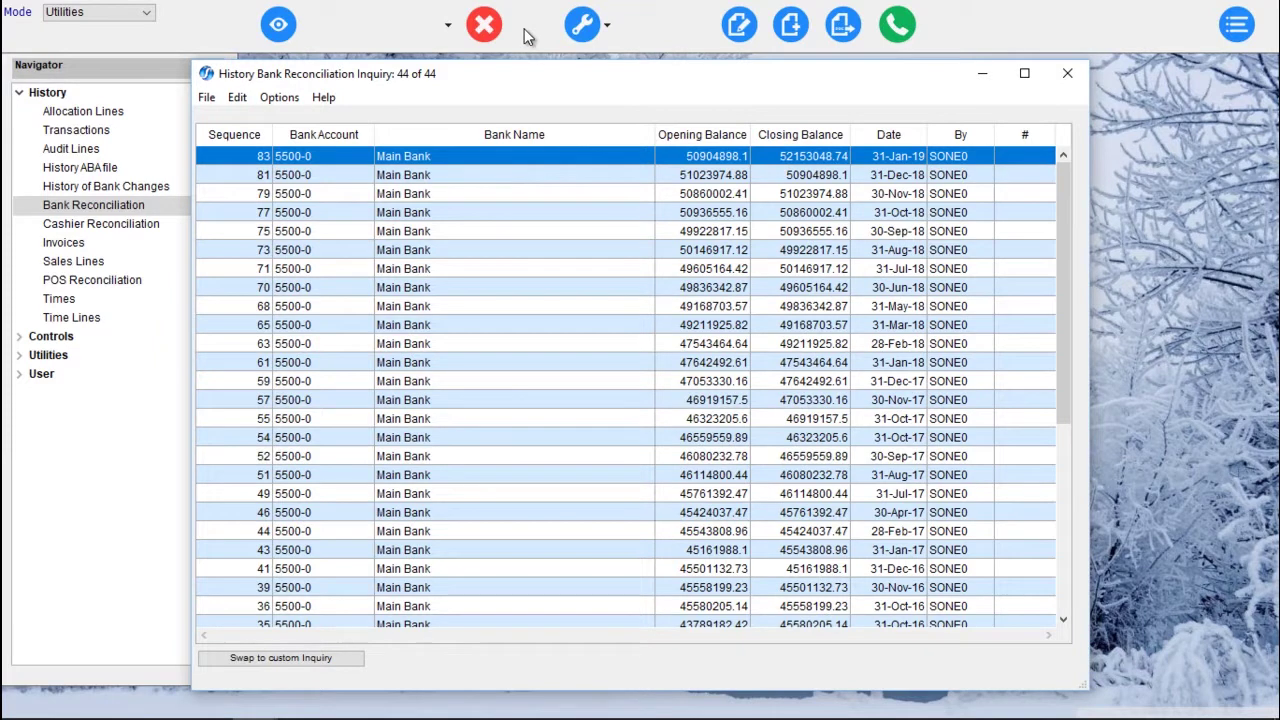
click(499, 33)
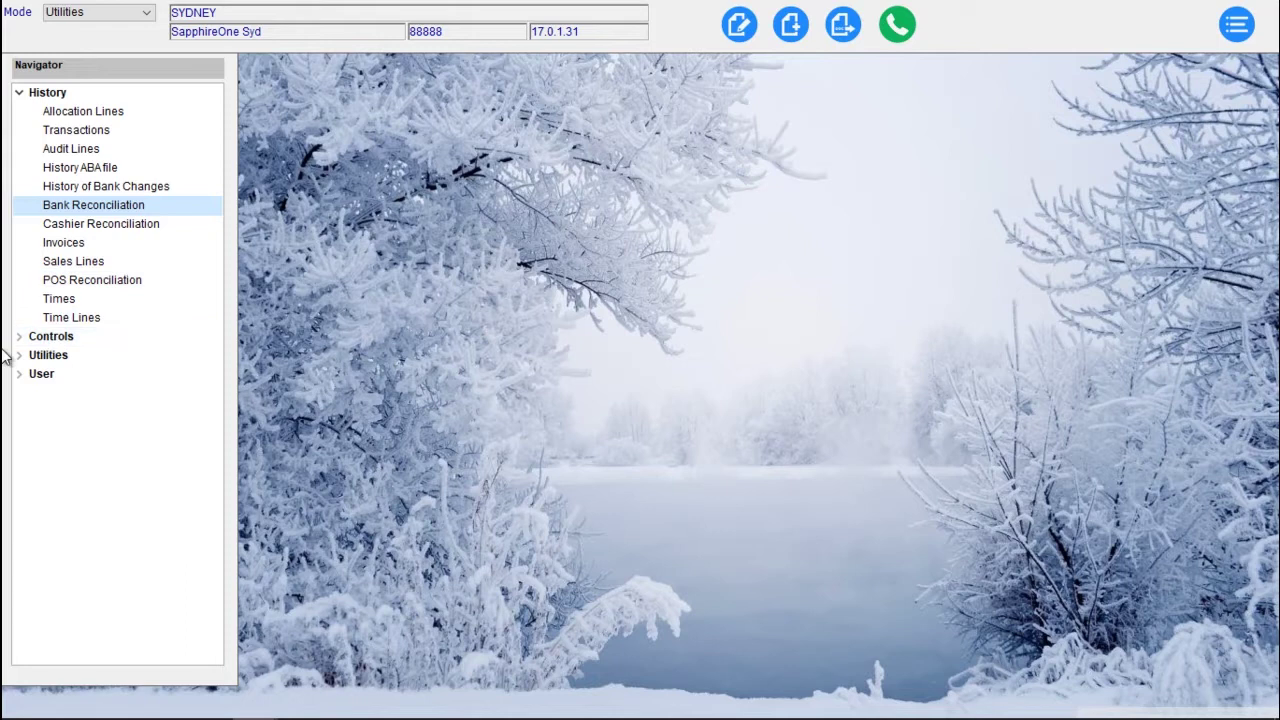
Replace the expanded History section with Controls and view the record of user ID AC in the User Access inquiry, closing the record
click(19, 93)
click(18, 113)
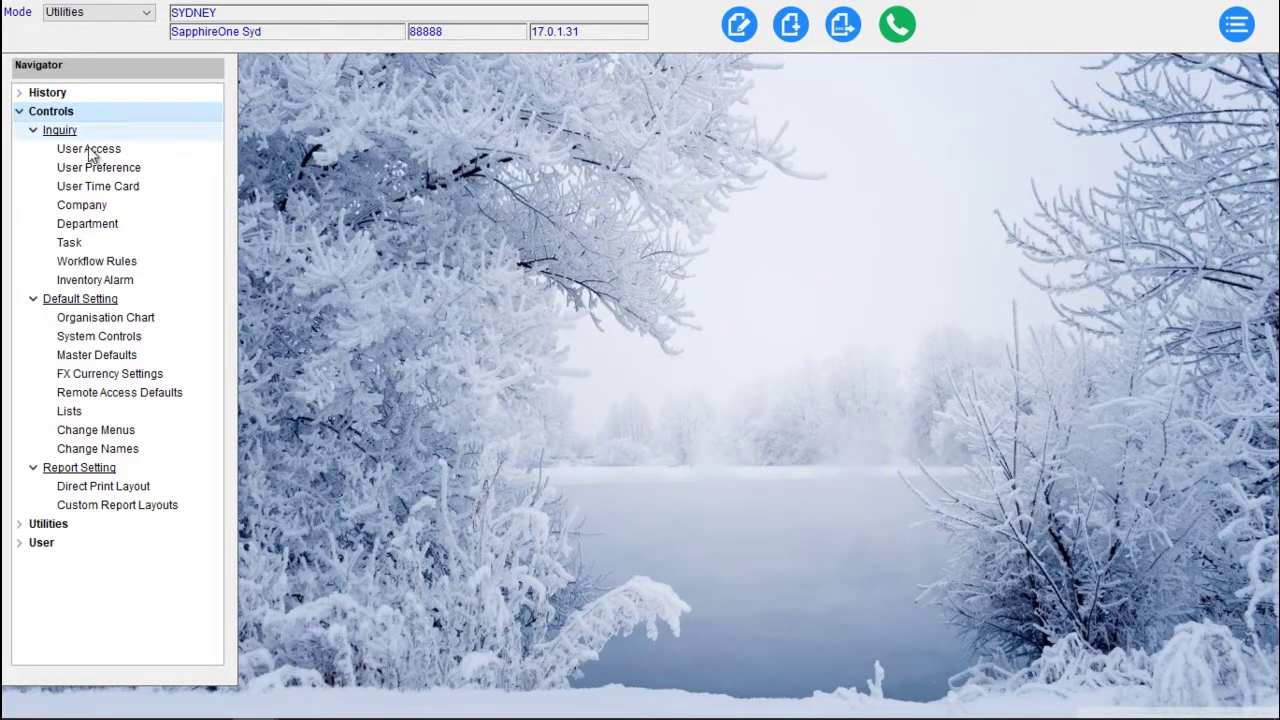
double_click(102, 152)
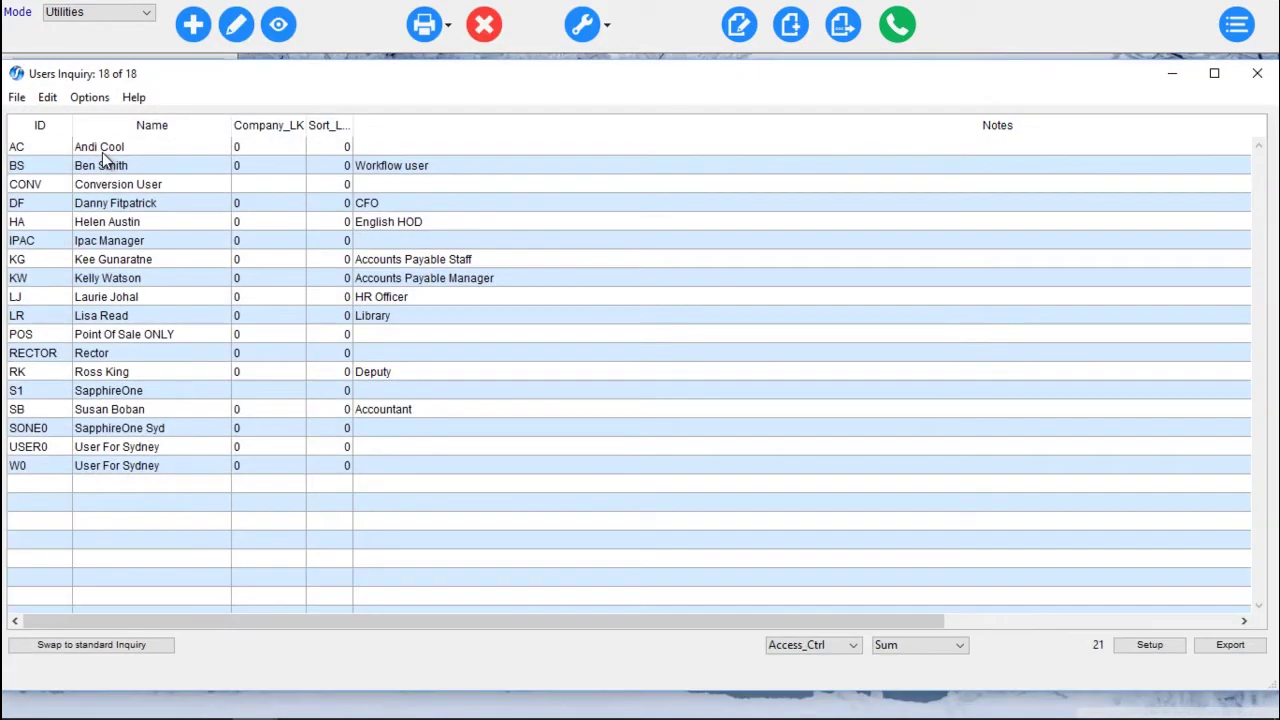
double_click(102, 152)
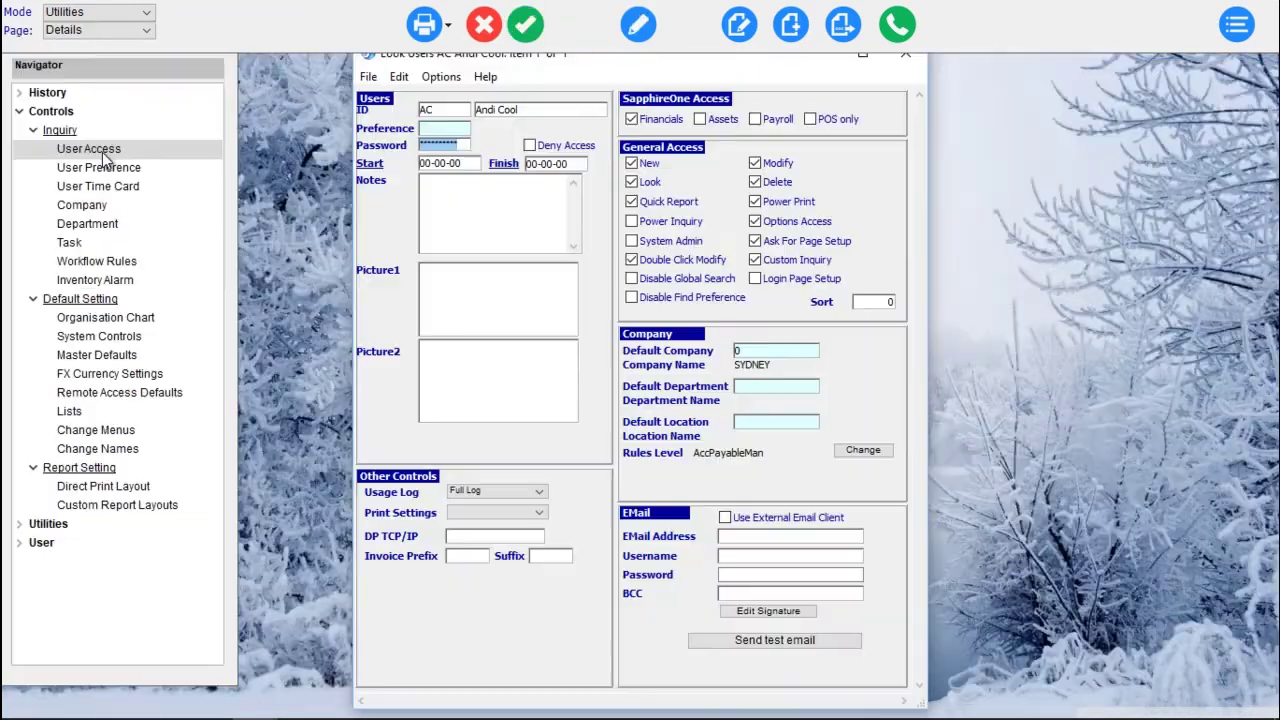
click(527, 25)
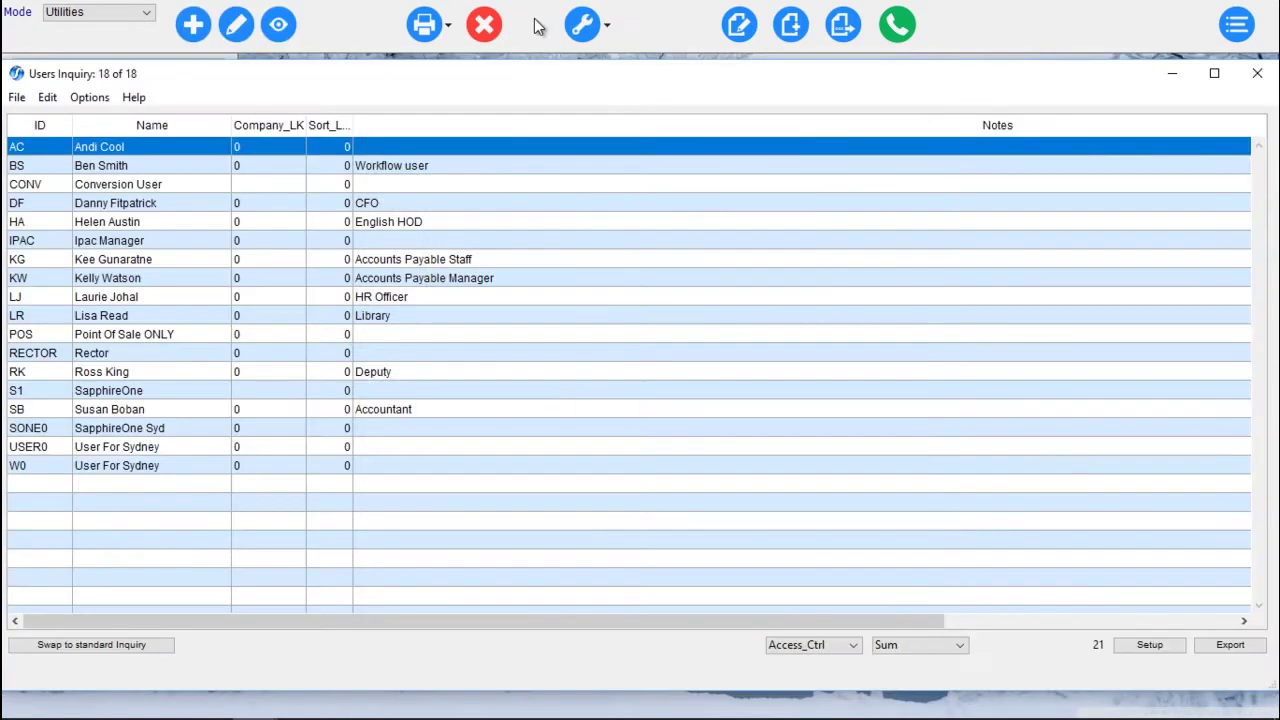
click(52, 432)
double_click(52, 432)
click(145, 30)
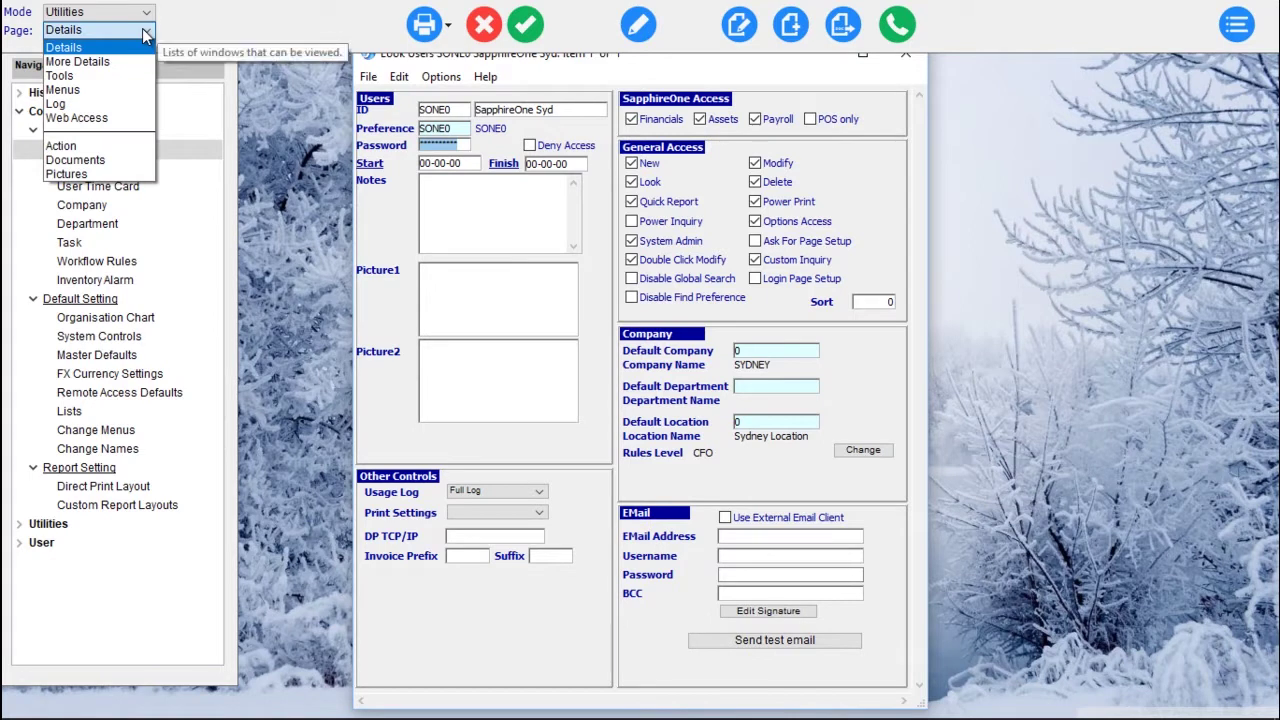
click(145, 33)
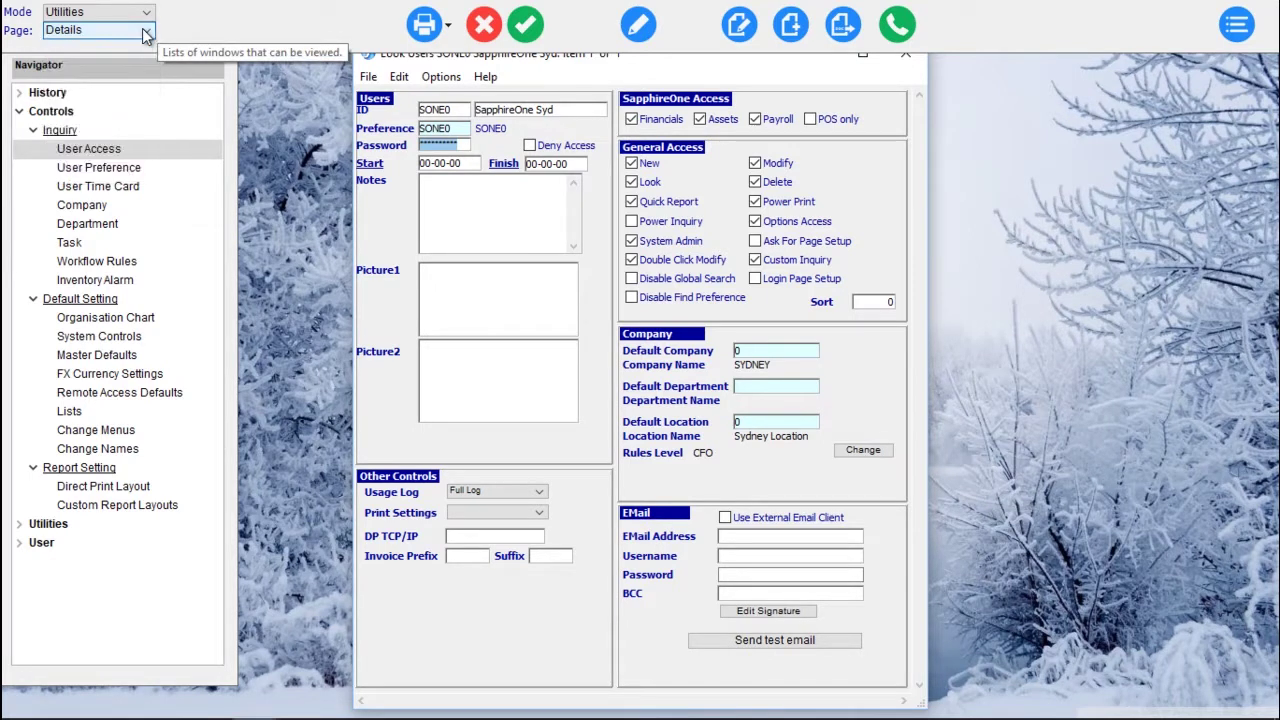
Close the SONE0 user record and the Users inquiry, and view the Company inquiry before closing it
click(518, 27)
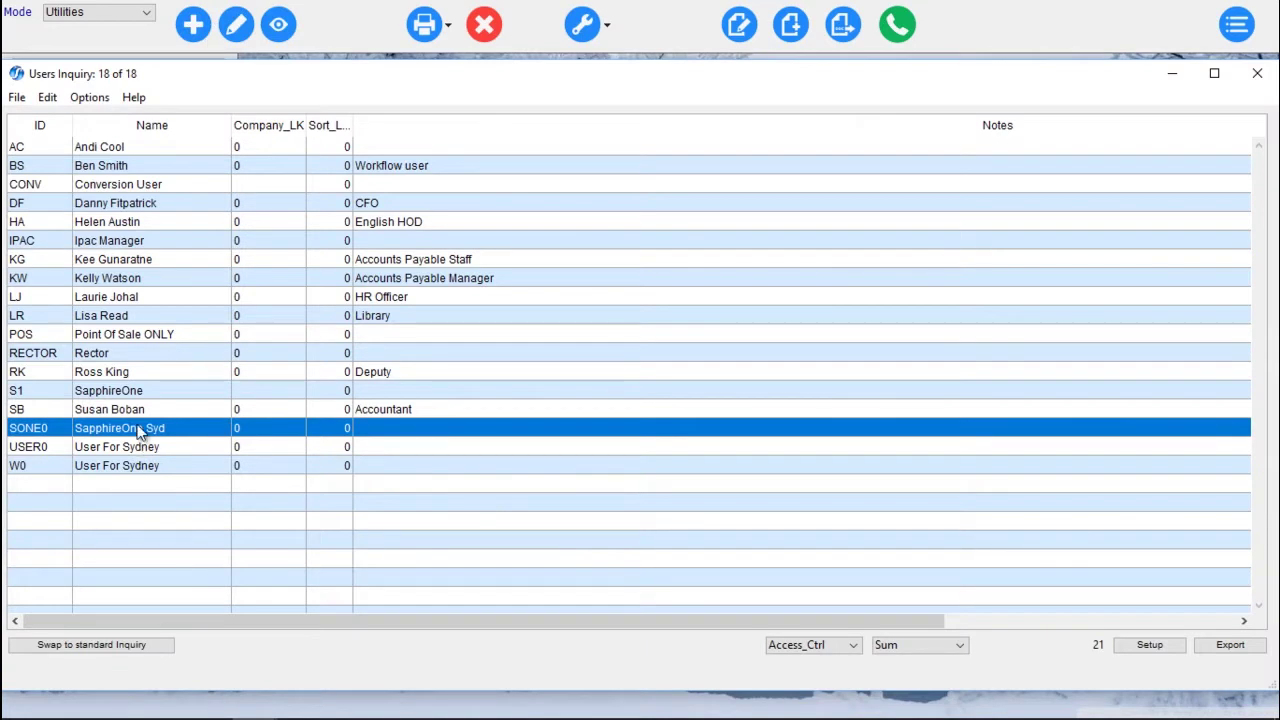
click(488, 26)
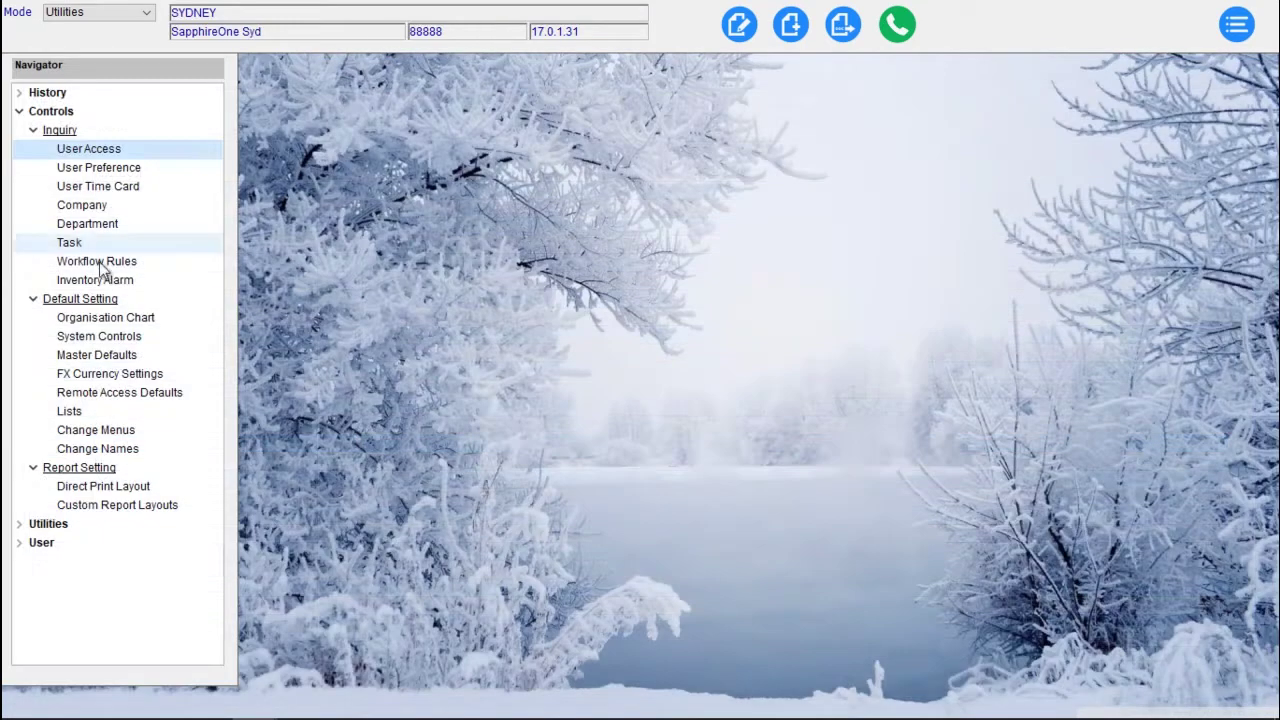
click(106, 204)
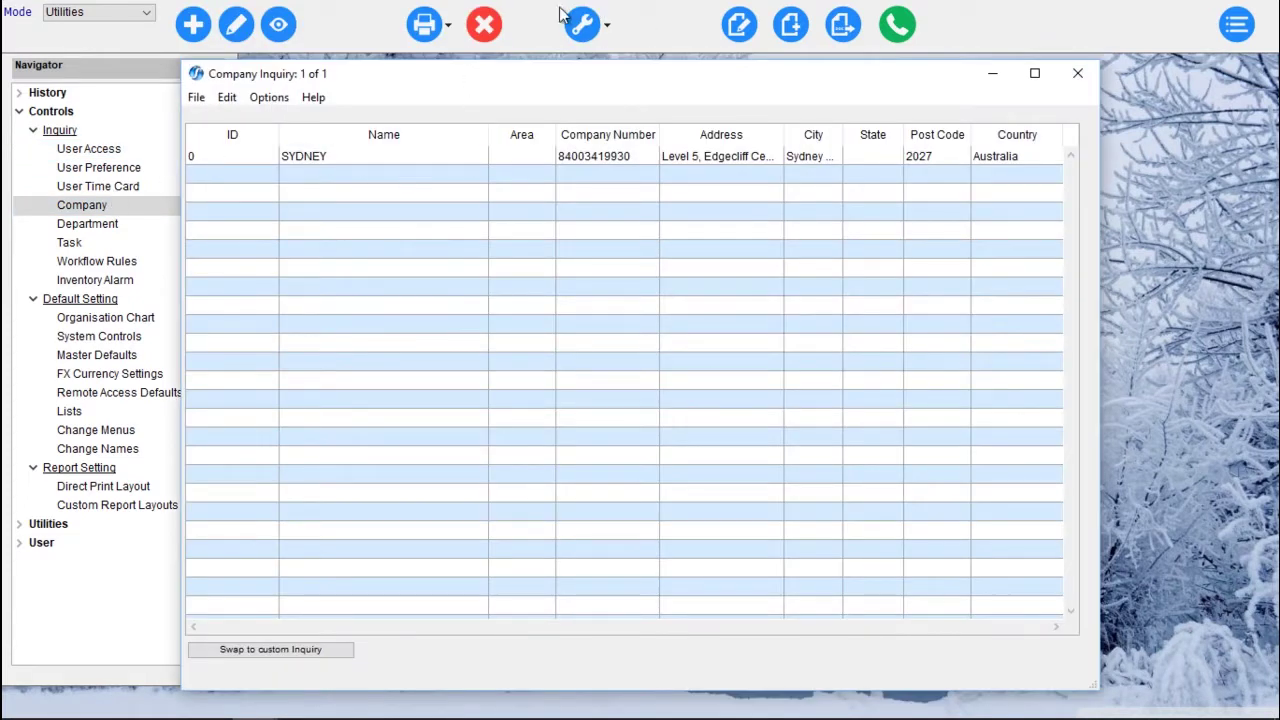
click(482, 24)
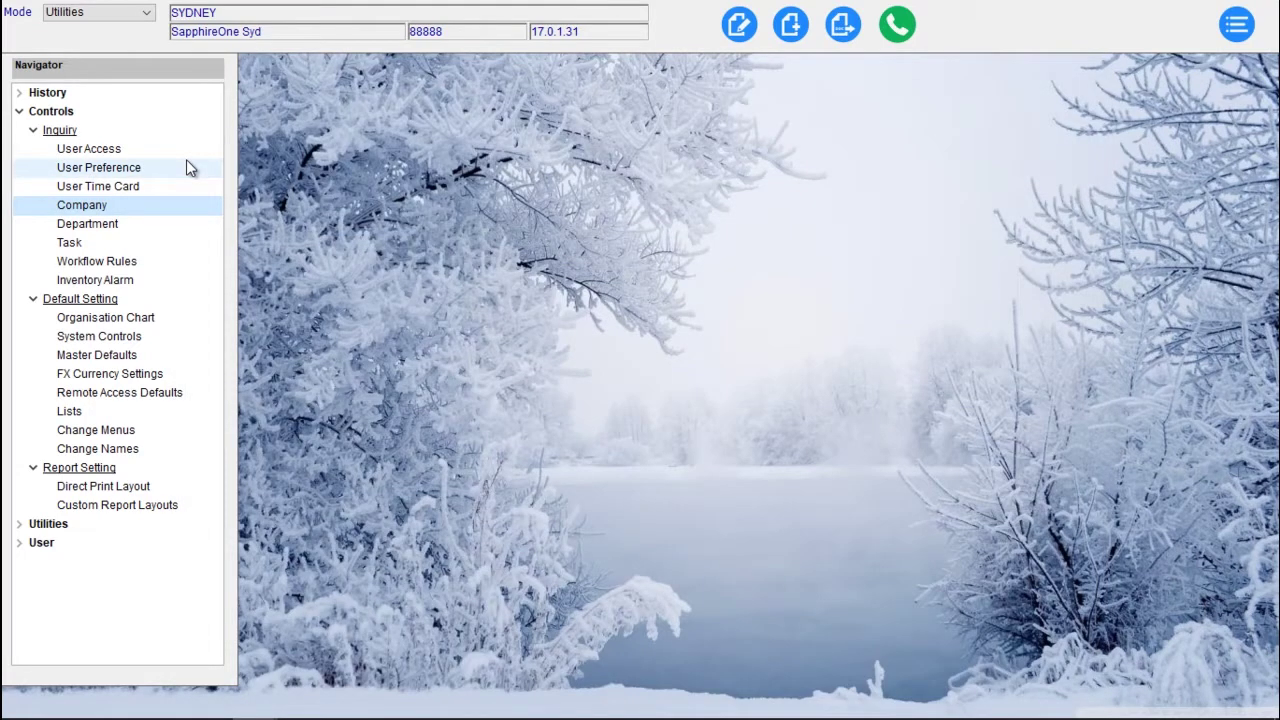
Go through the Department, Task, Workflow Rules and Inventory Alarm inquiries listed under Controls without opening them
click(99, 226)
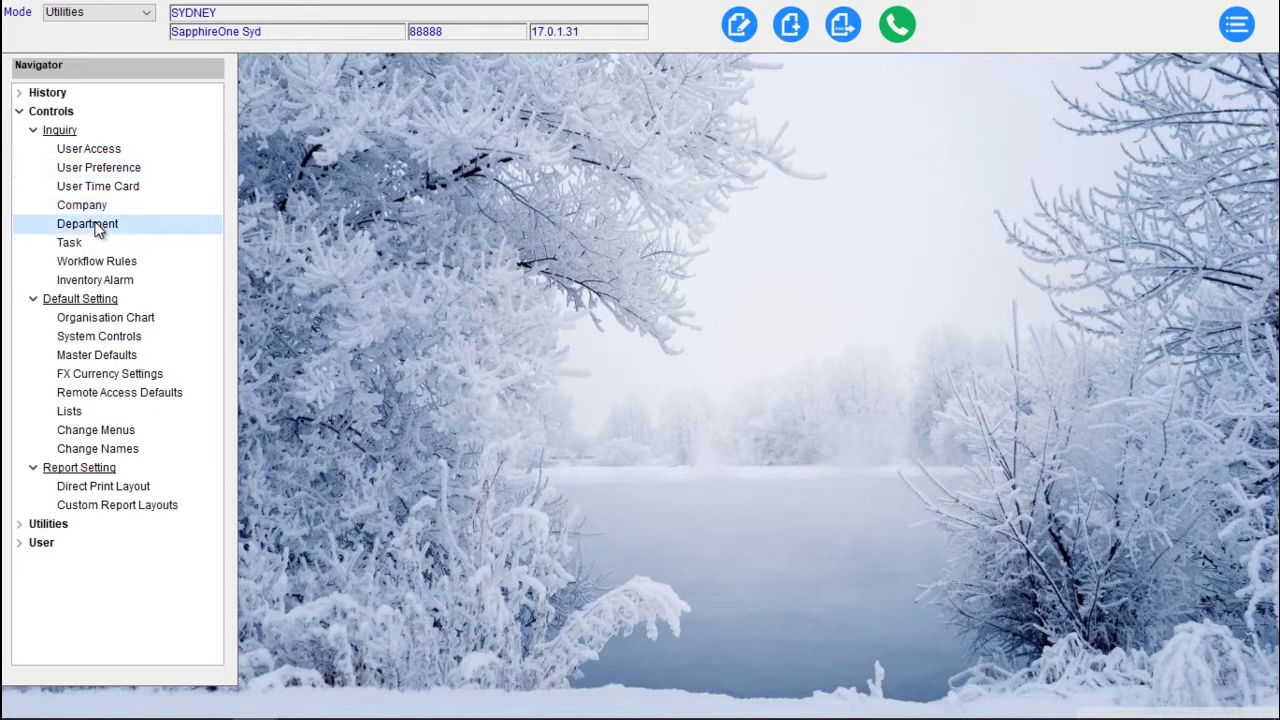
click(80, 242)
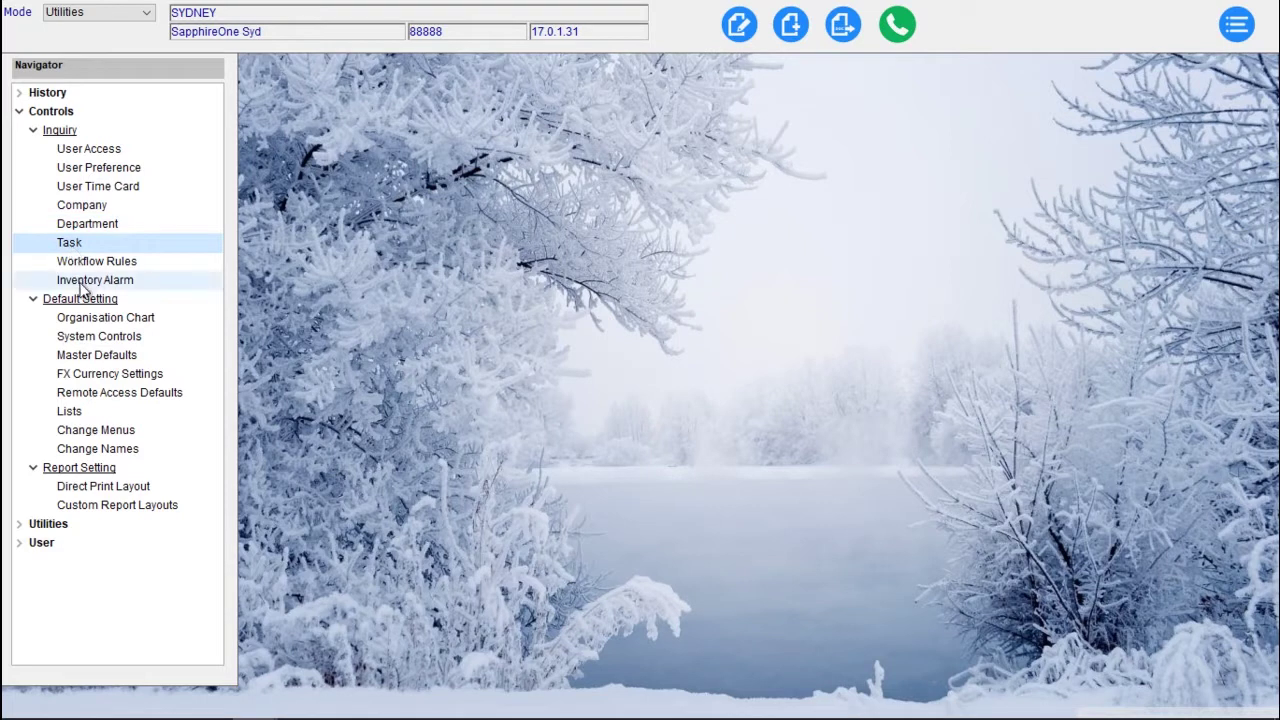
click(86, 263)
click(88, 282)
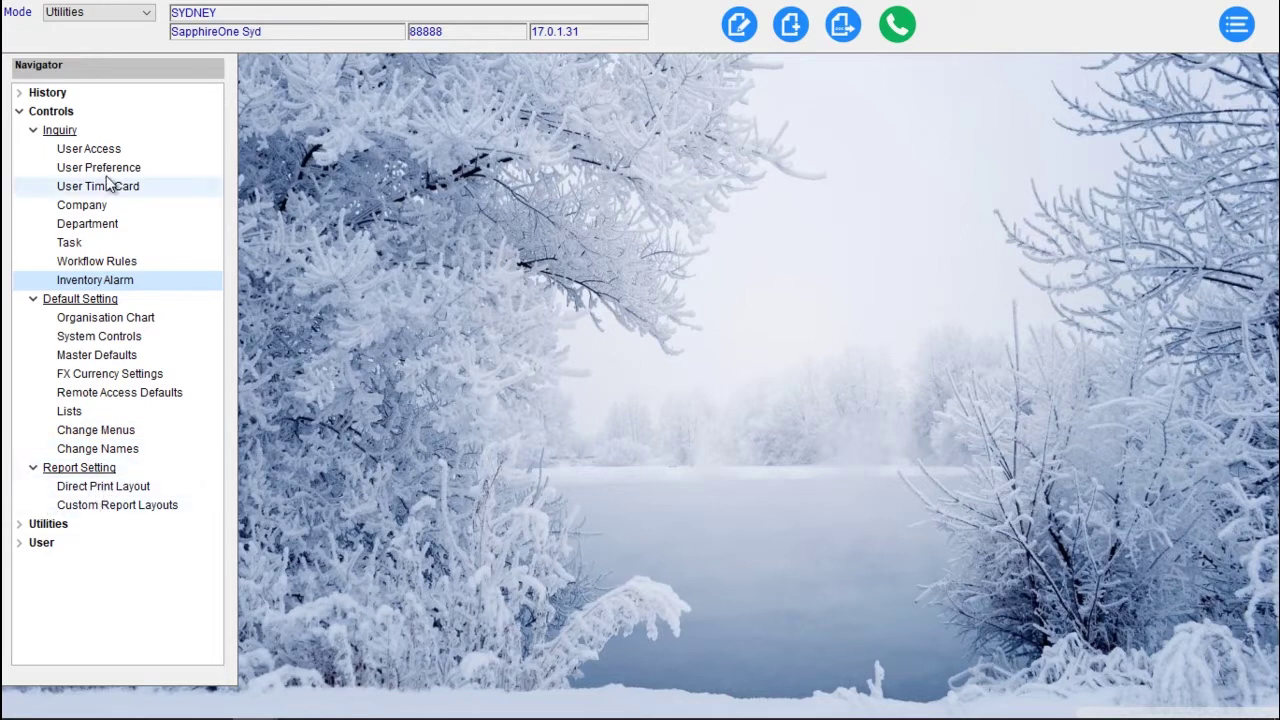
Collapse the Controls section and review the functions listed in the Utilities section, collapsing it again
click(20, 111)
click(20, 131)
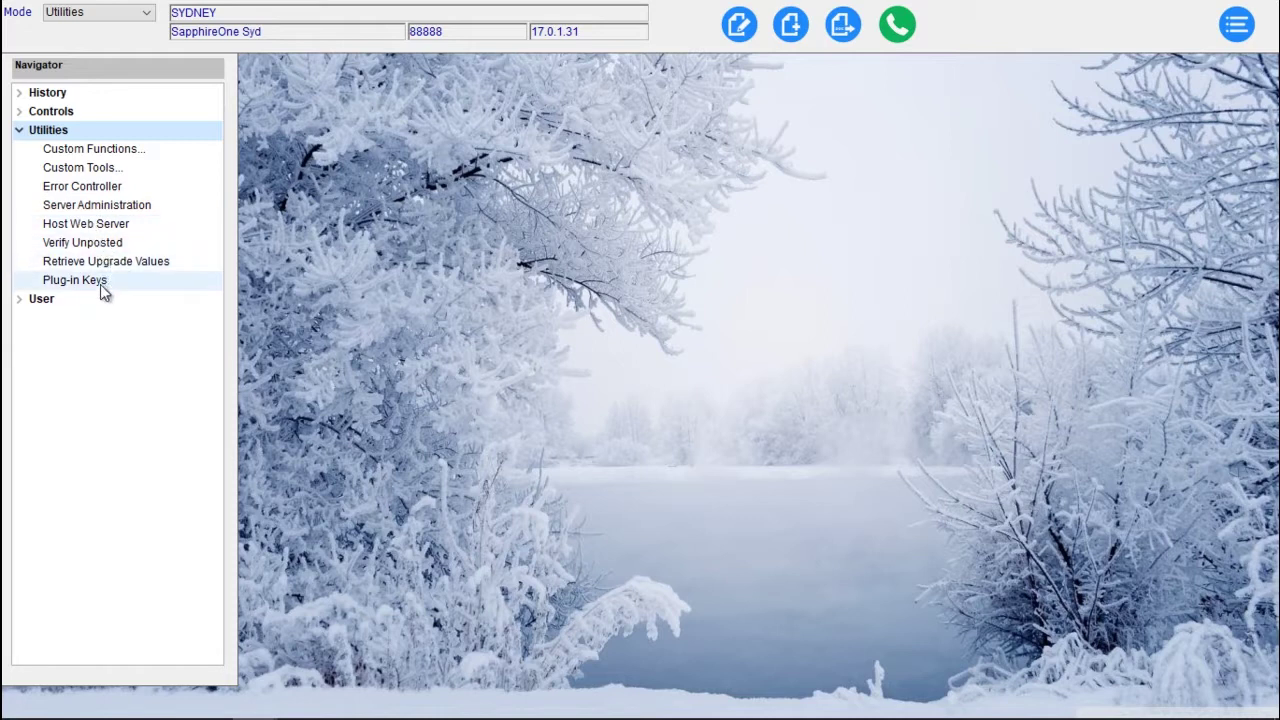
click(20, 130)
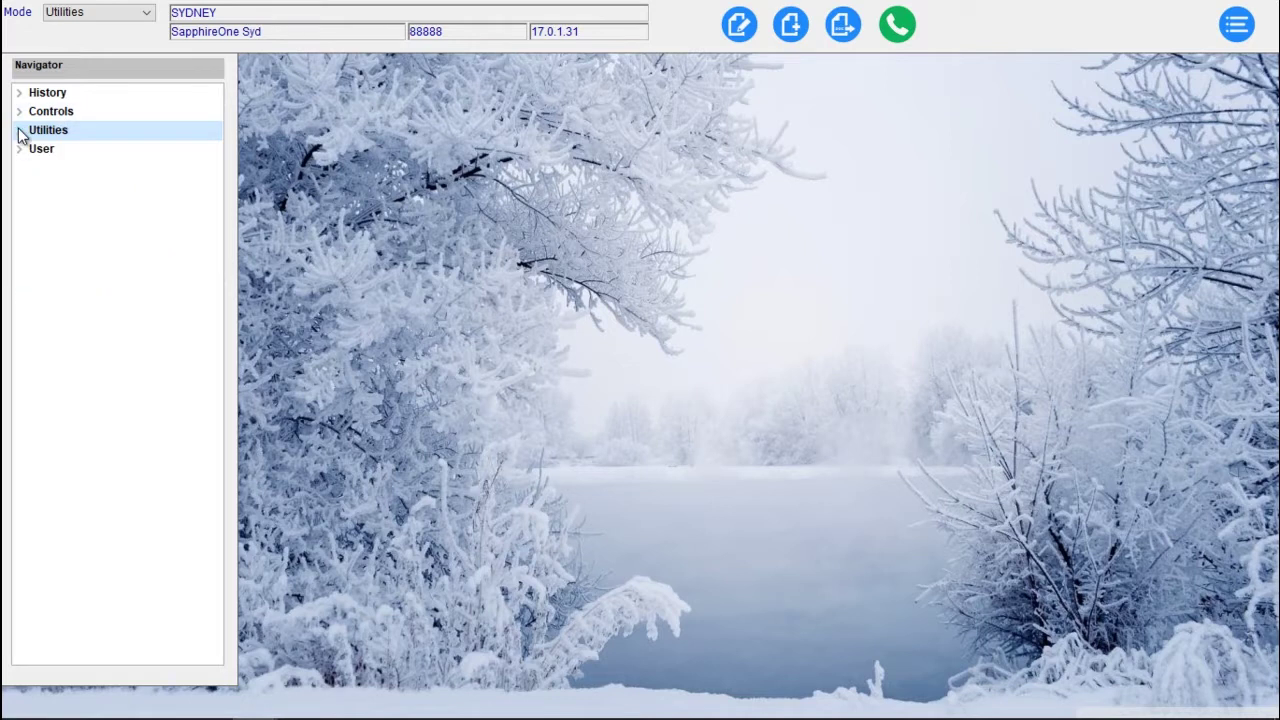
Switch to Workbook mode and expand its General section
click(133, 14)
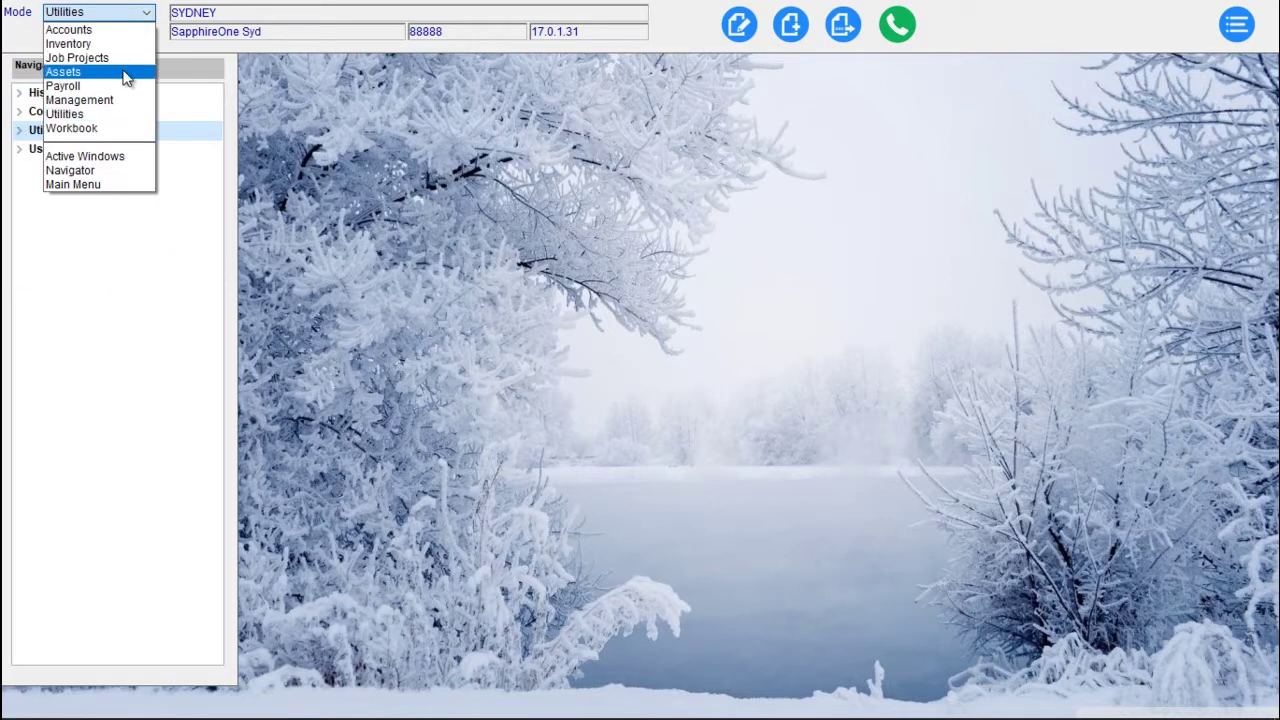
click(116, 136)
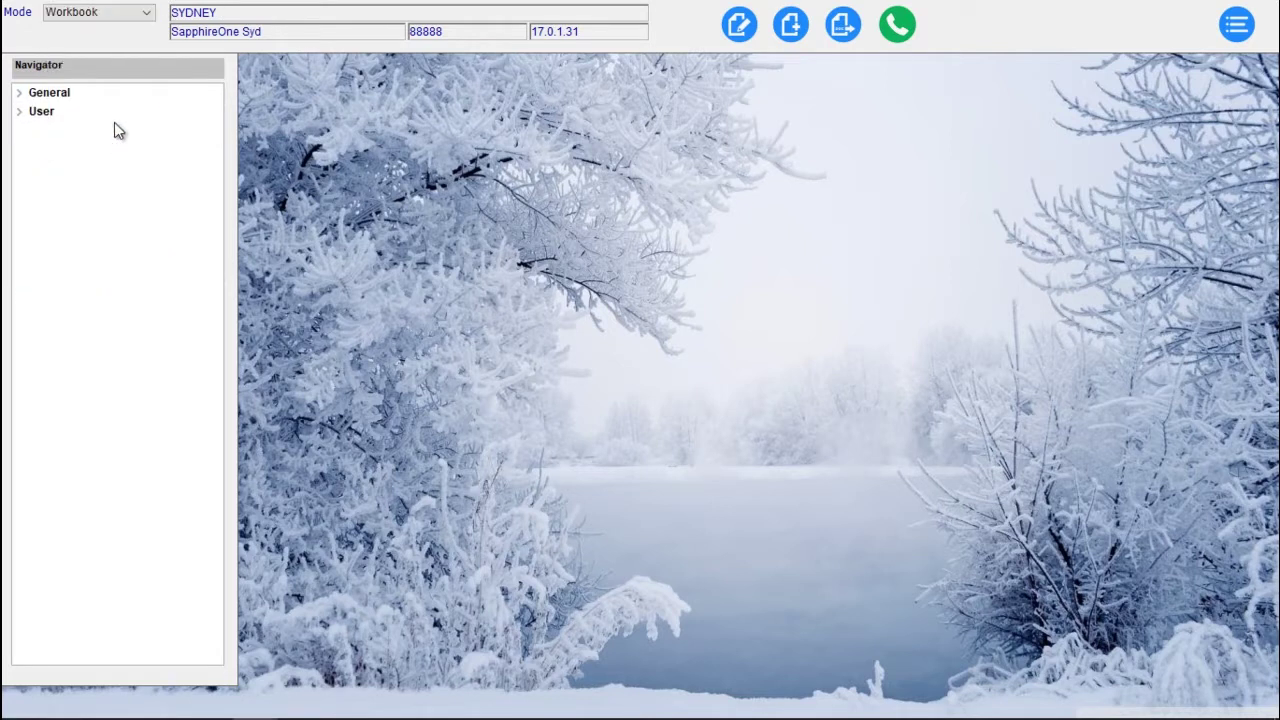
click(20, 93)
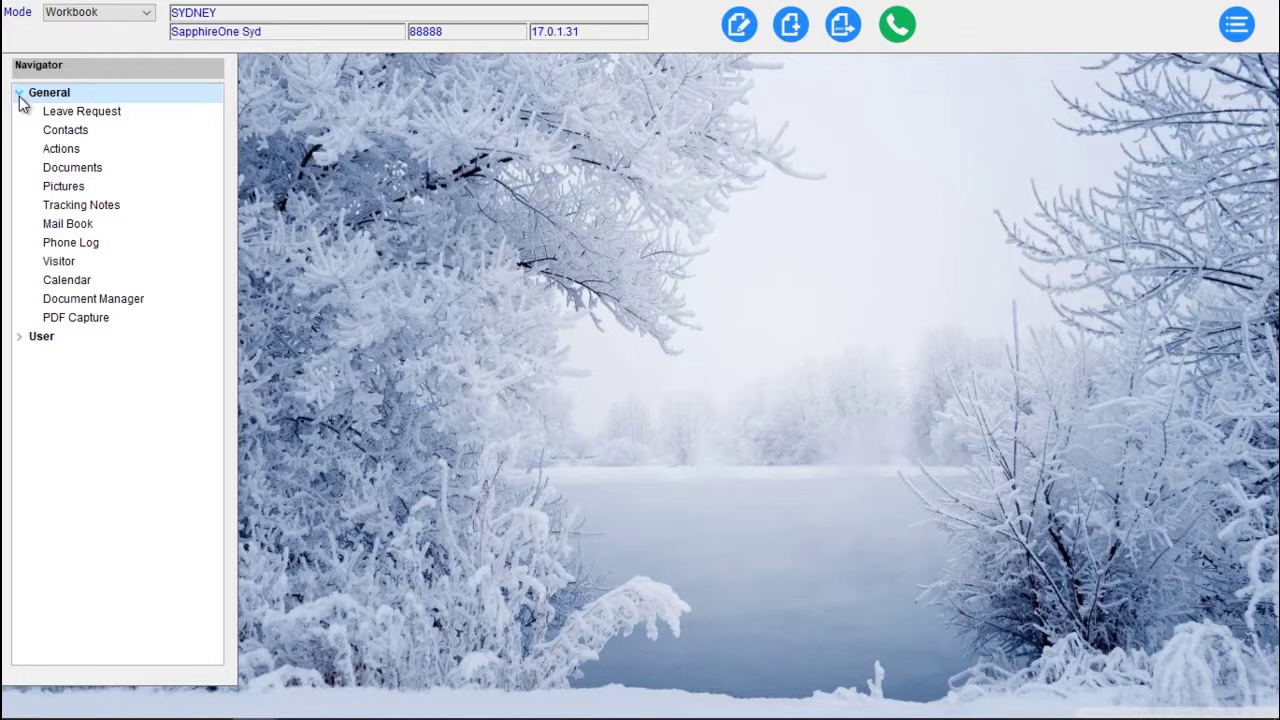
View the Mail Book inquiry and close it, and highlight the Phone Log entry
click(87, 222)
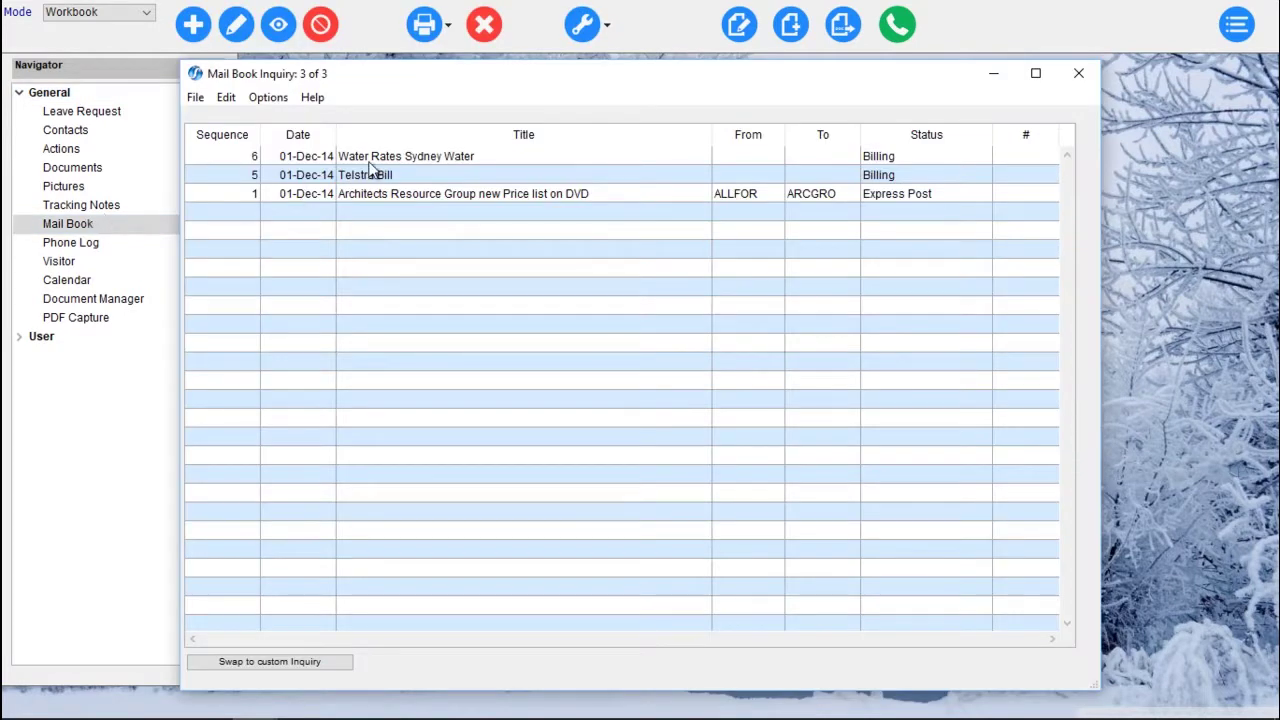
click(480, 30)
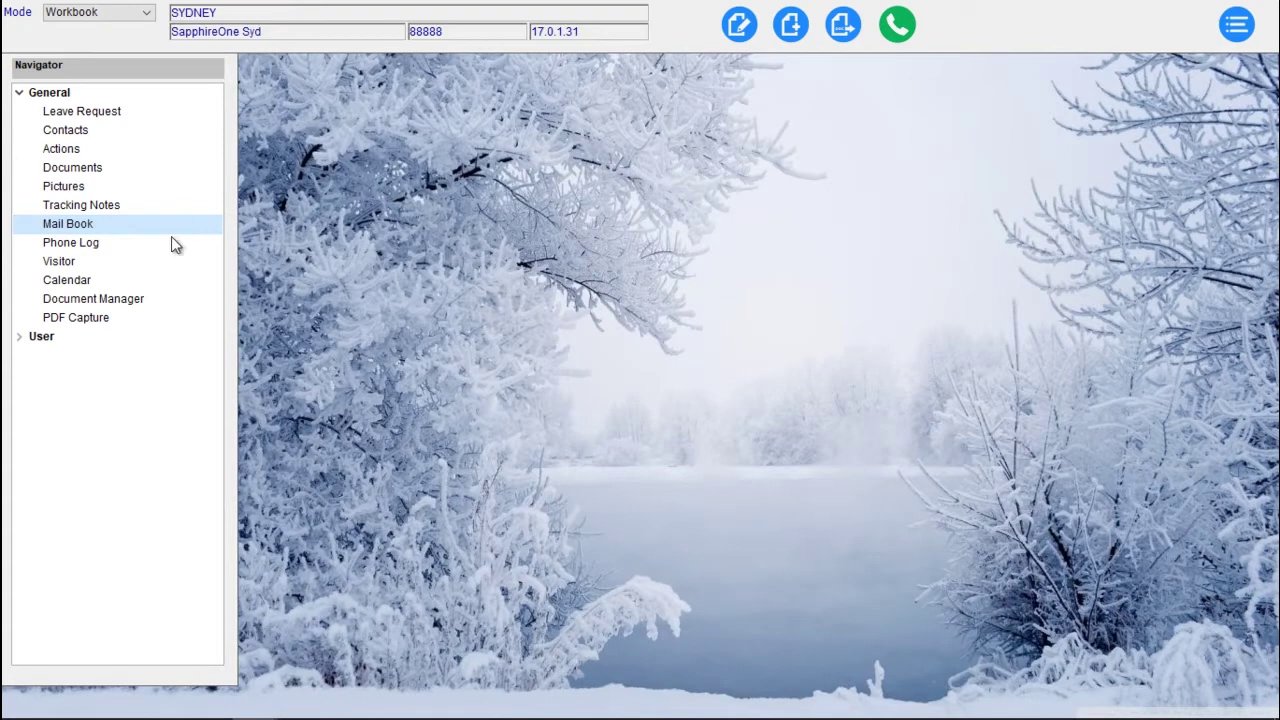
click(89, 243)
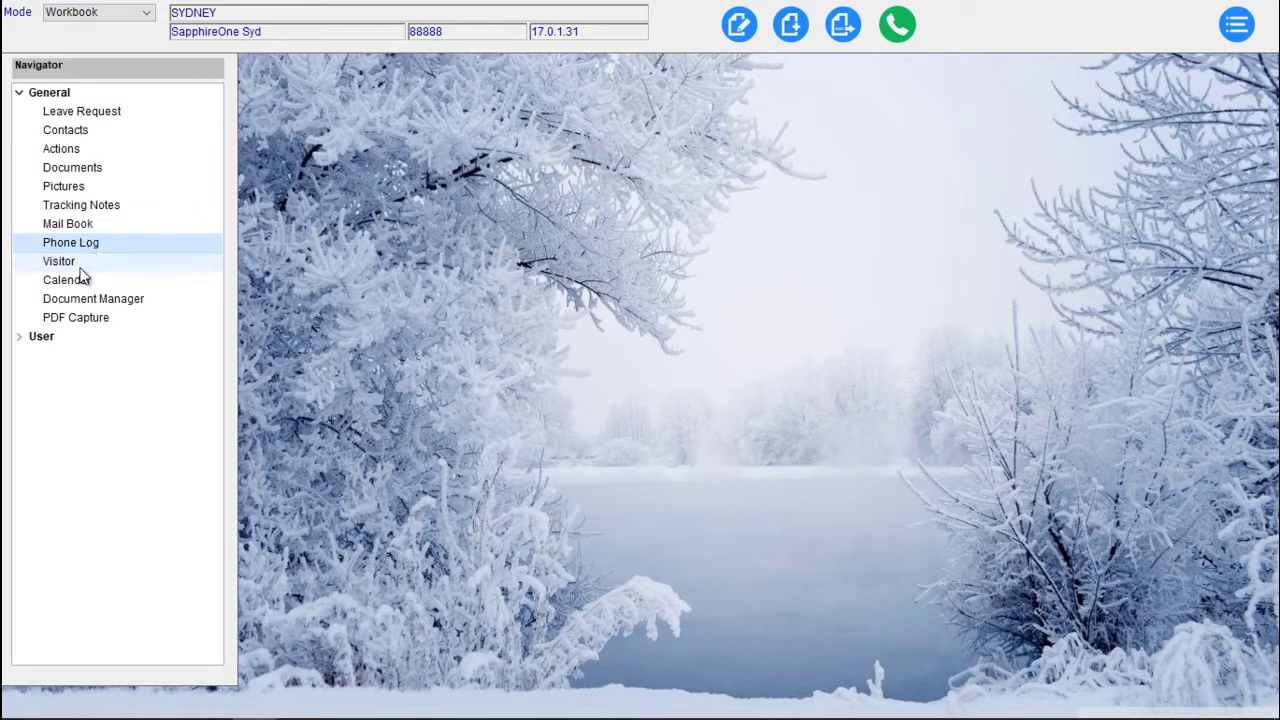
View the Visitor inquiry and a blank new visitor form, closing both and pointing out the Calendar and Document Manager entries
double_click(76, 263)
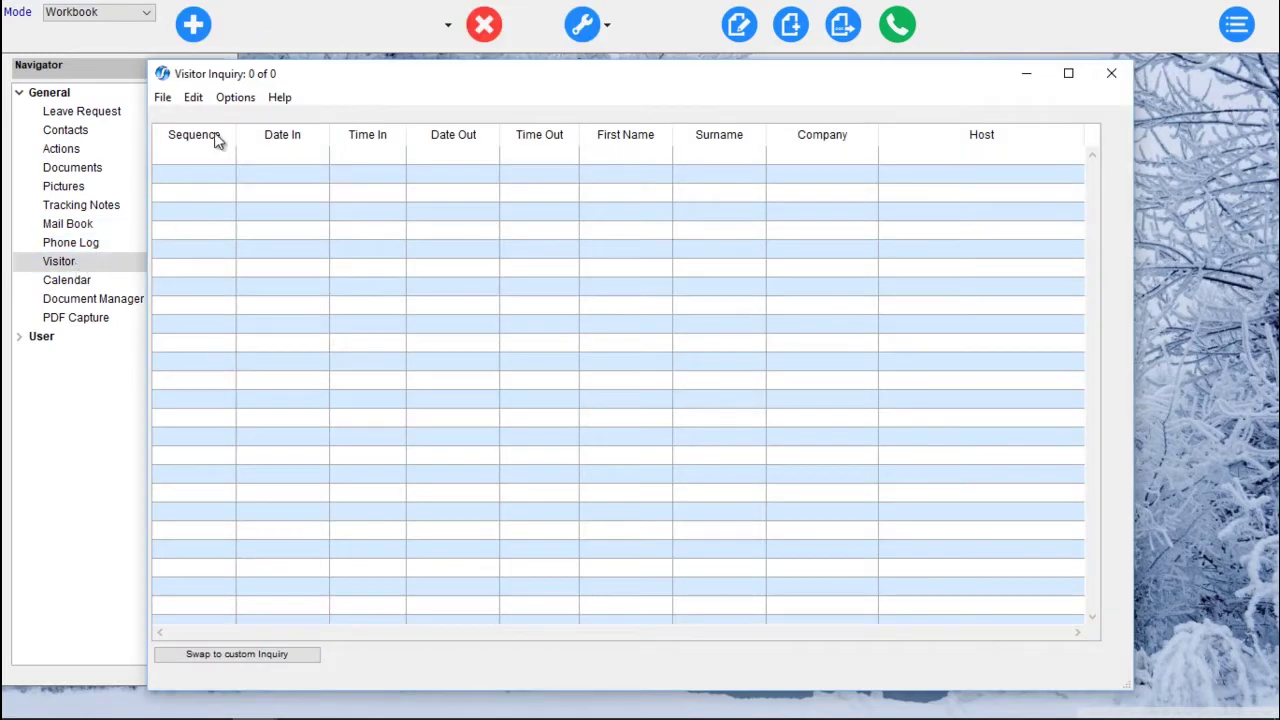
click(187, 27)
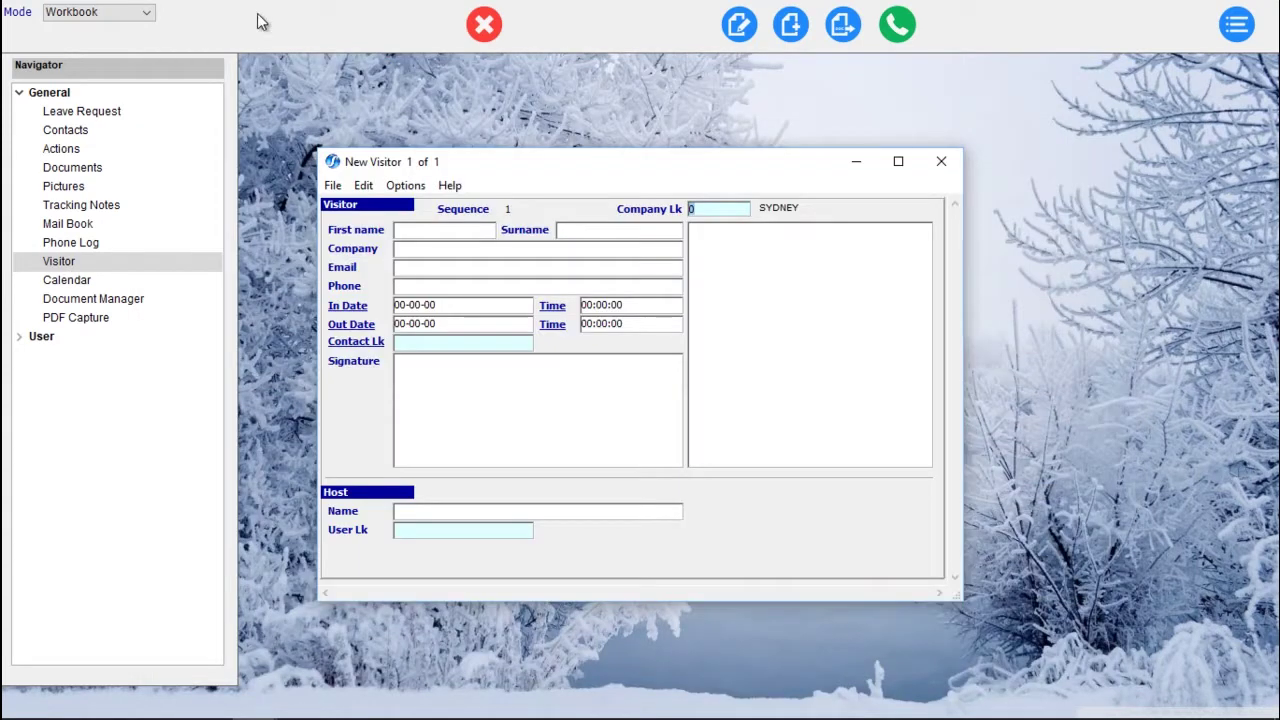
click(486, 28)
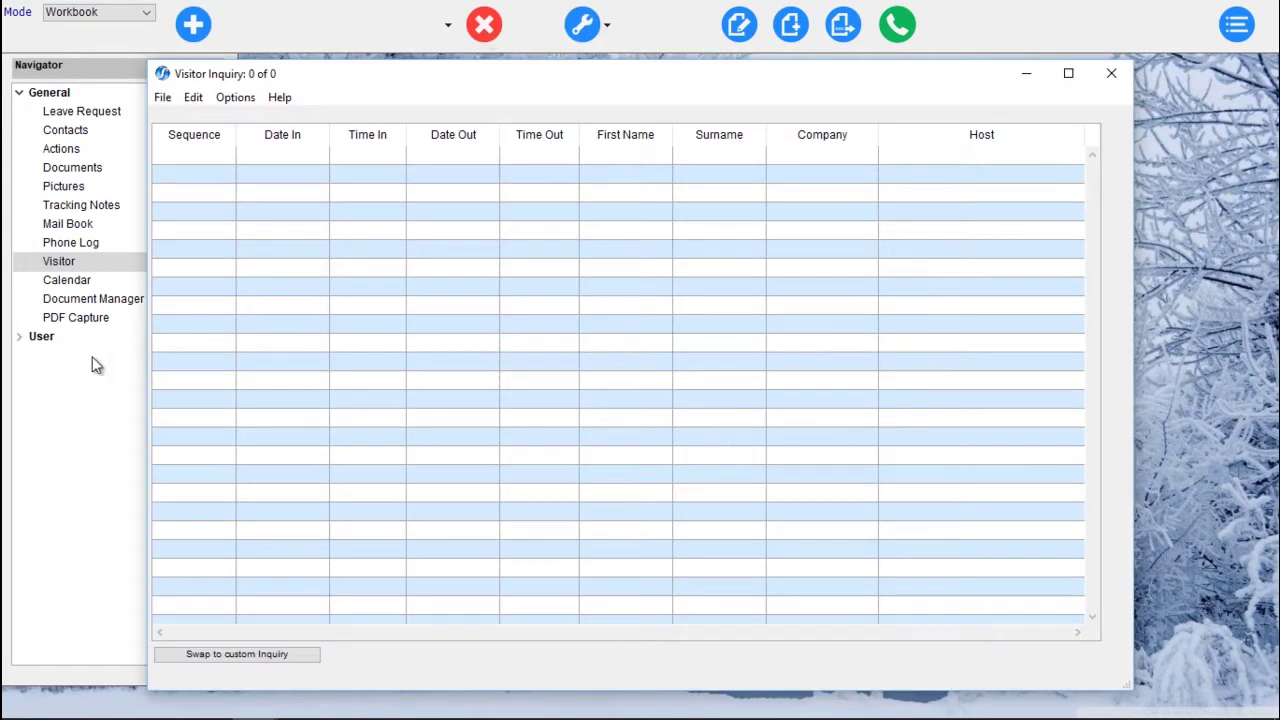
click(84, 283)
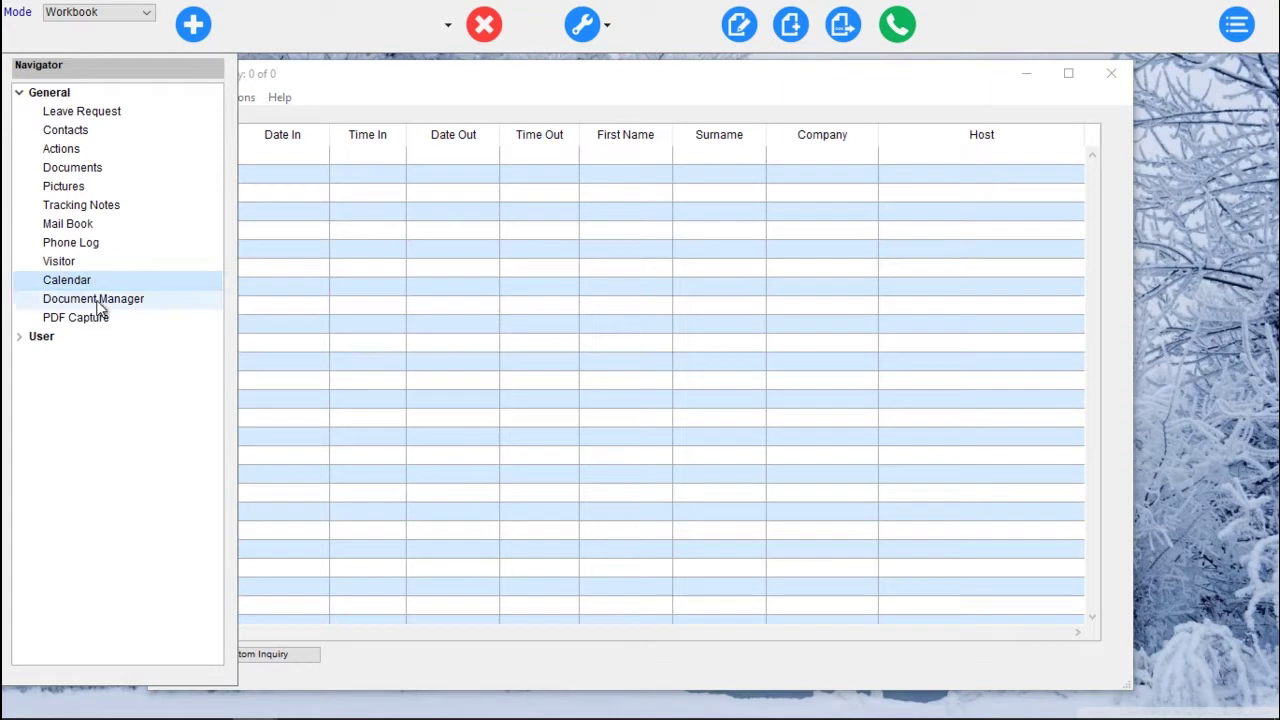
click(100, 299)
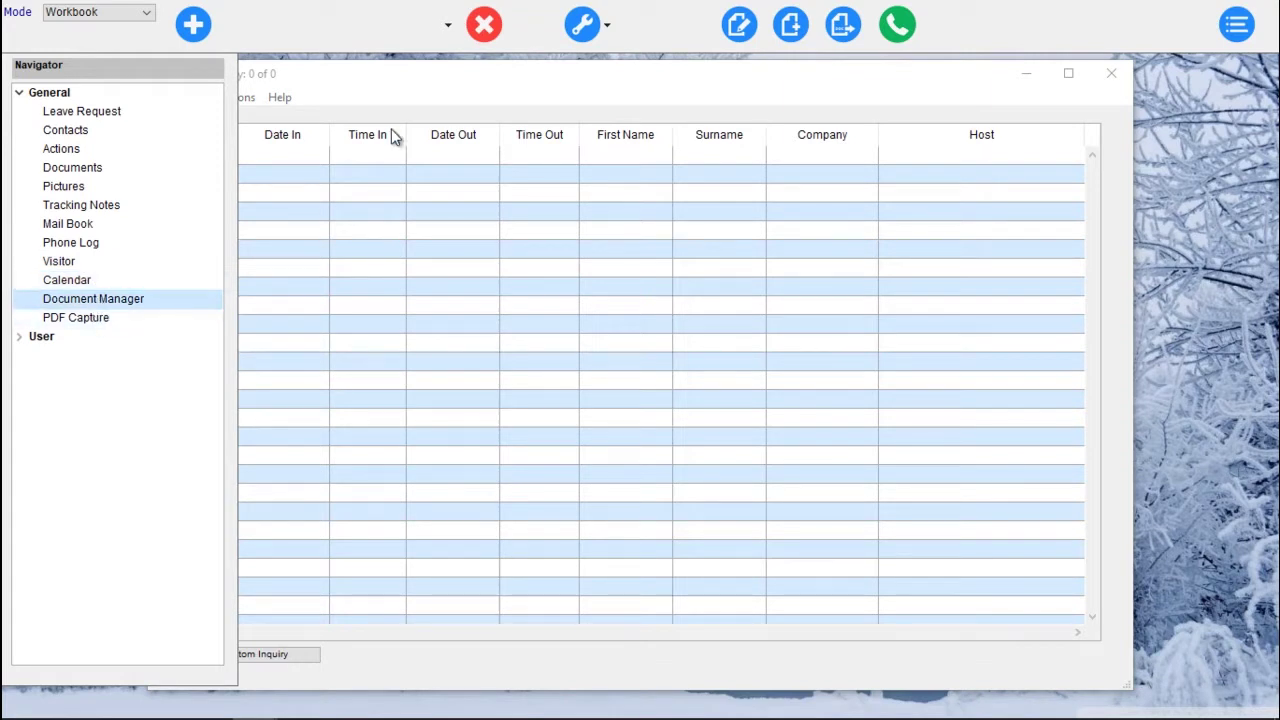
click(1125, 80)
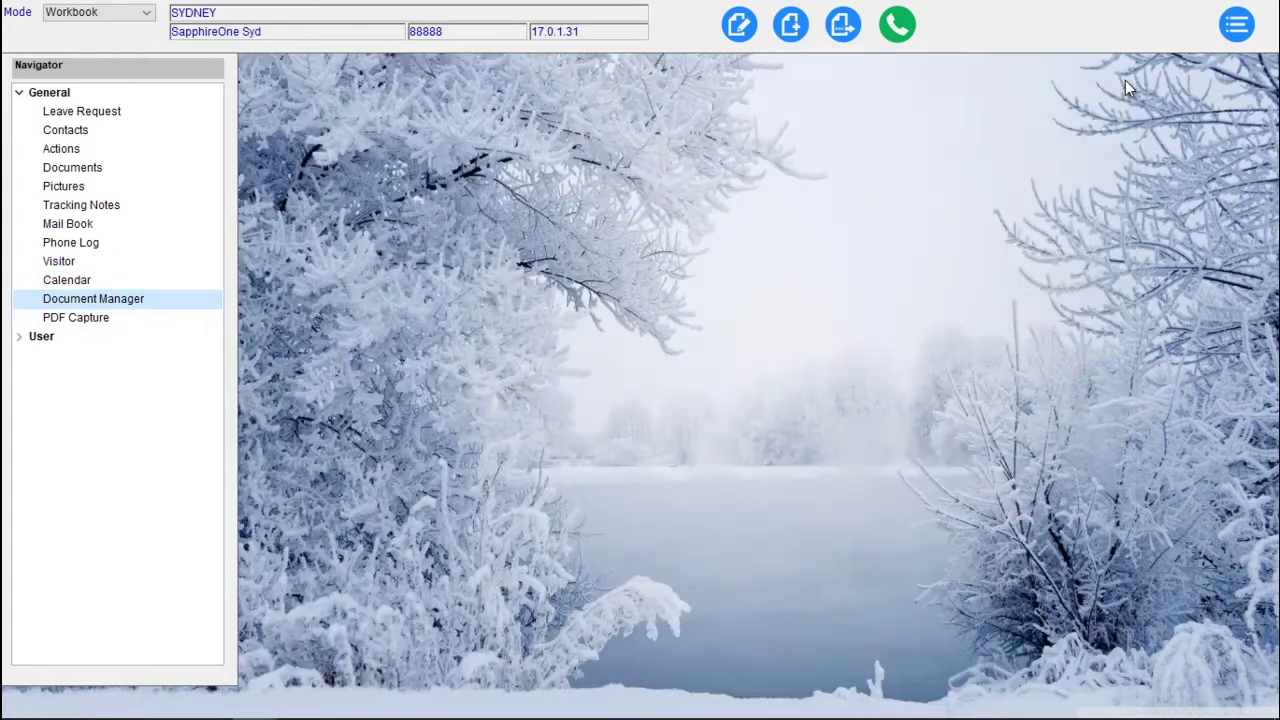
Collapse the General section and switch to Accounts mode
click(19, 95)
click(144, 13)
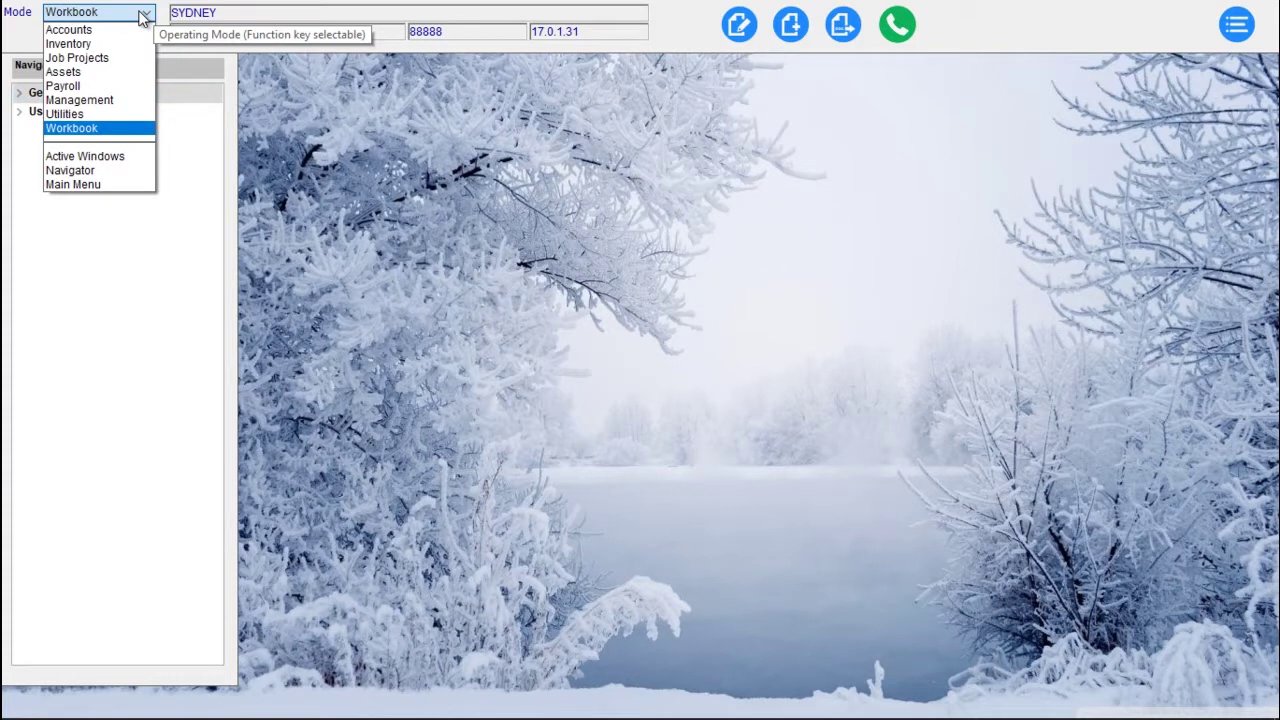
click(64, 30)
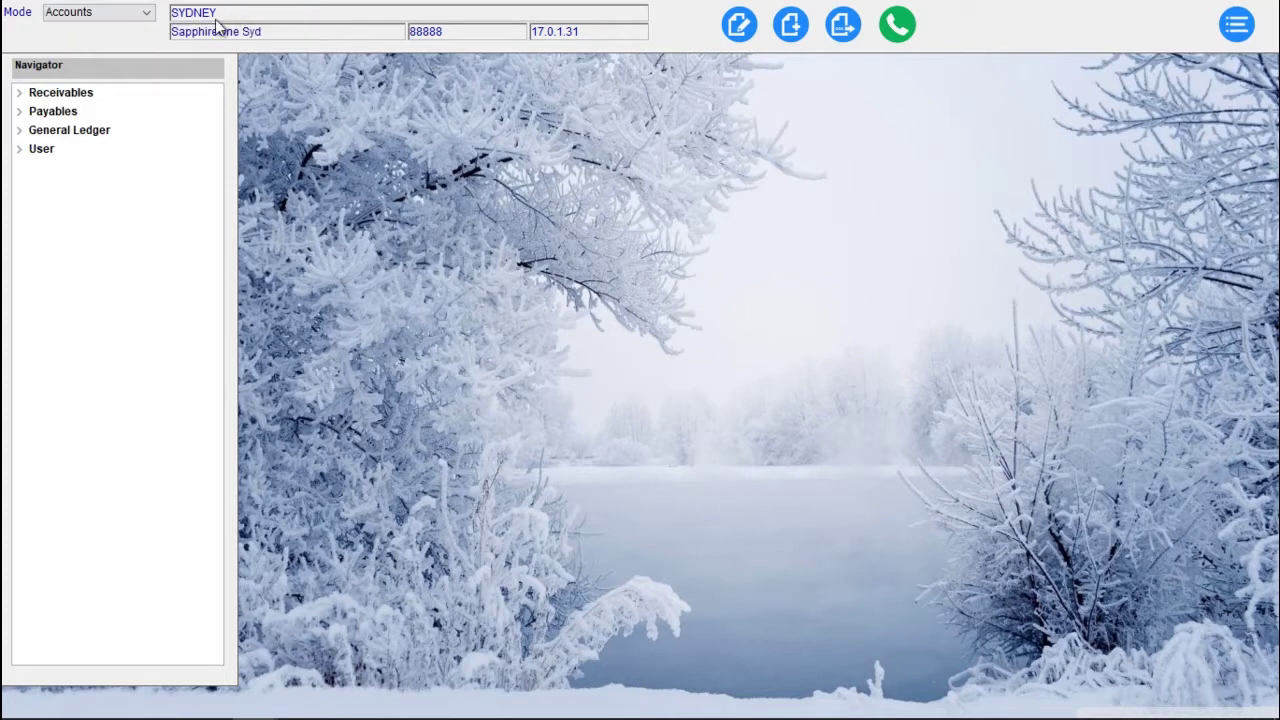
click(128, 18)
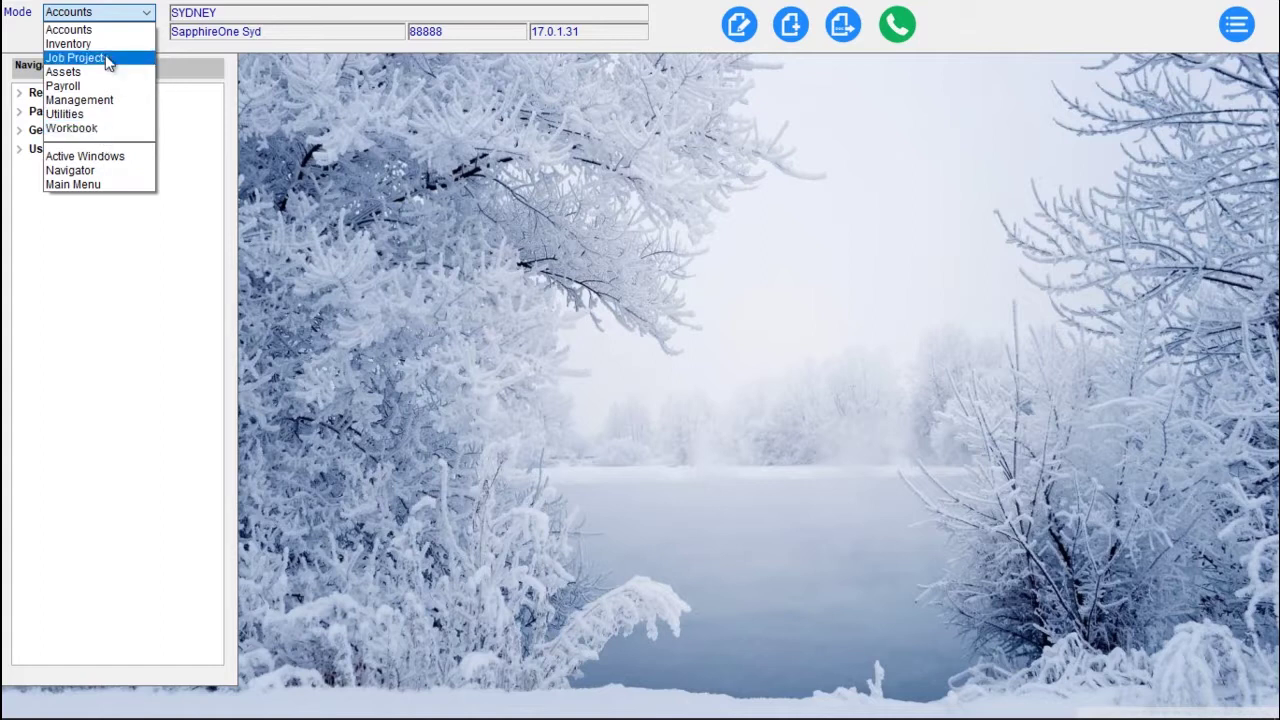
click(78, 30)
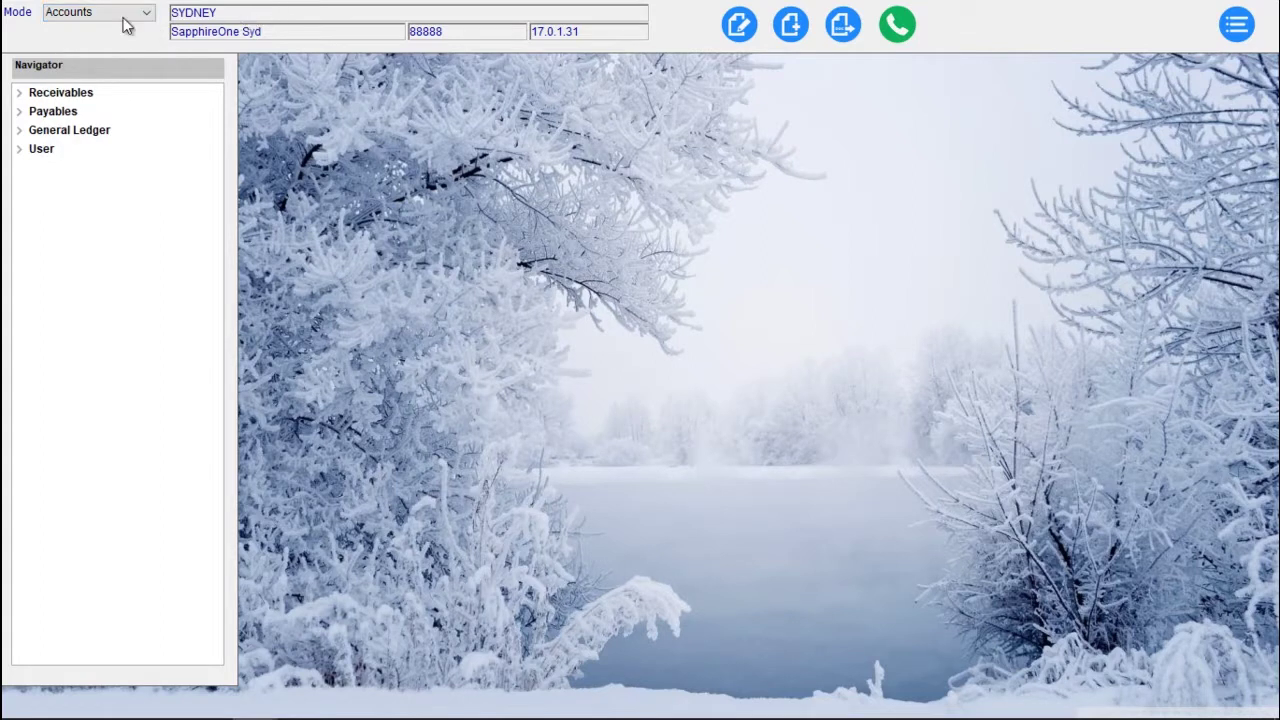
Expand the Receivables section and view the Client inquiry, closing it again
click(22, 97)
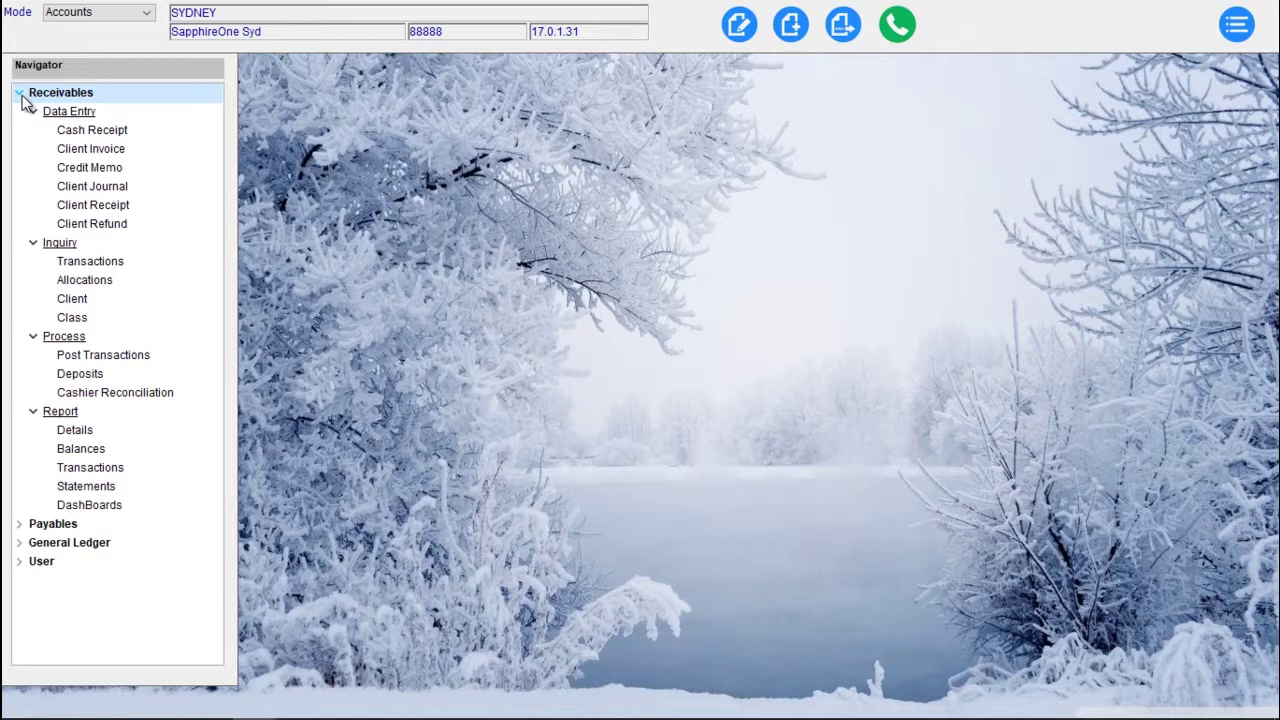
click(68, 305)
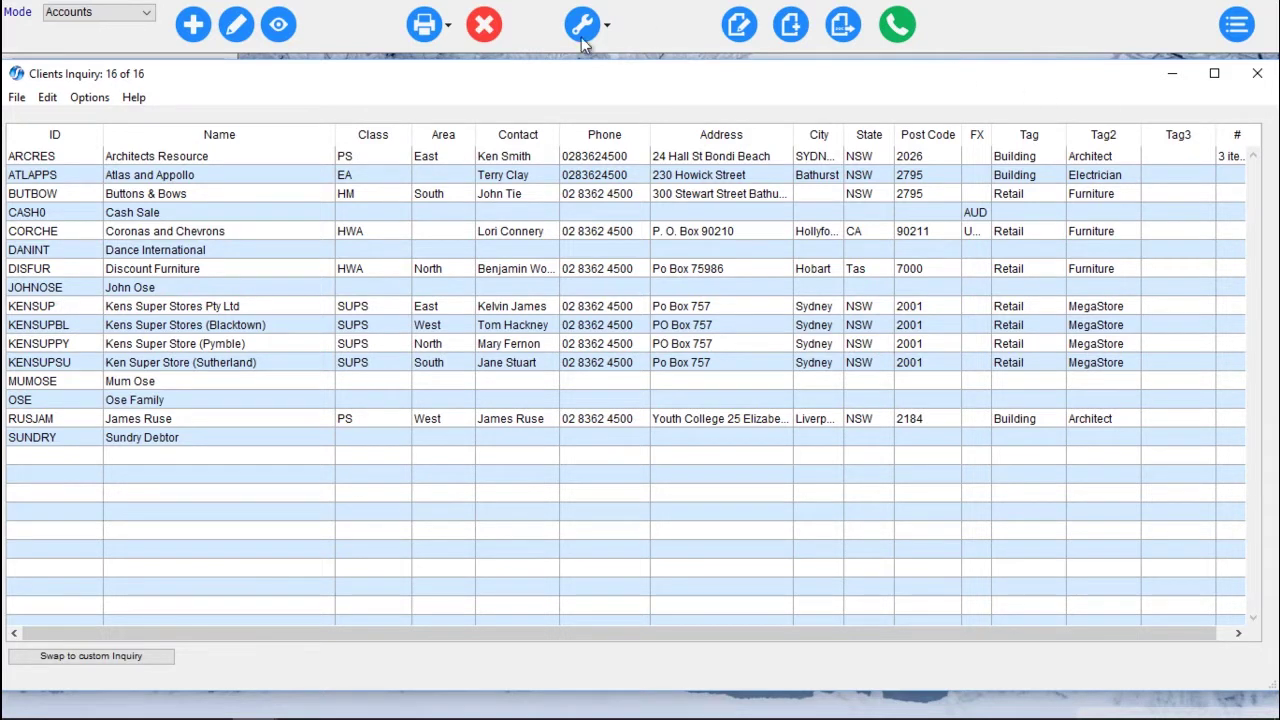
click(488, 27)
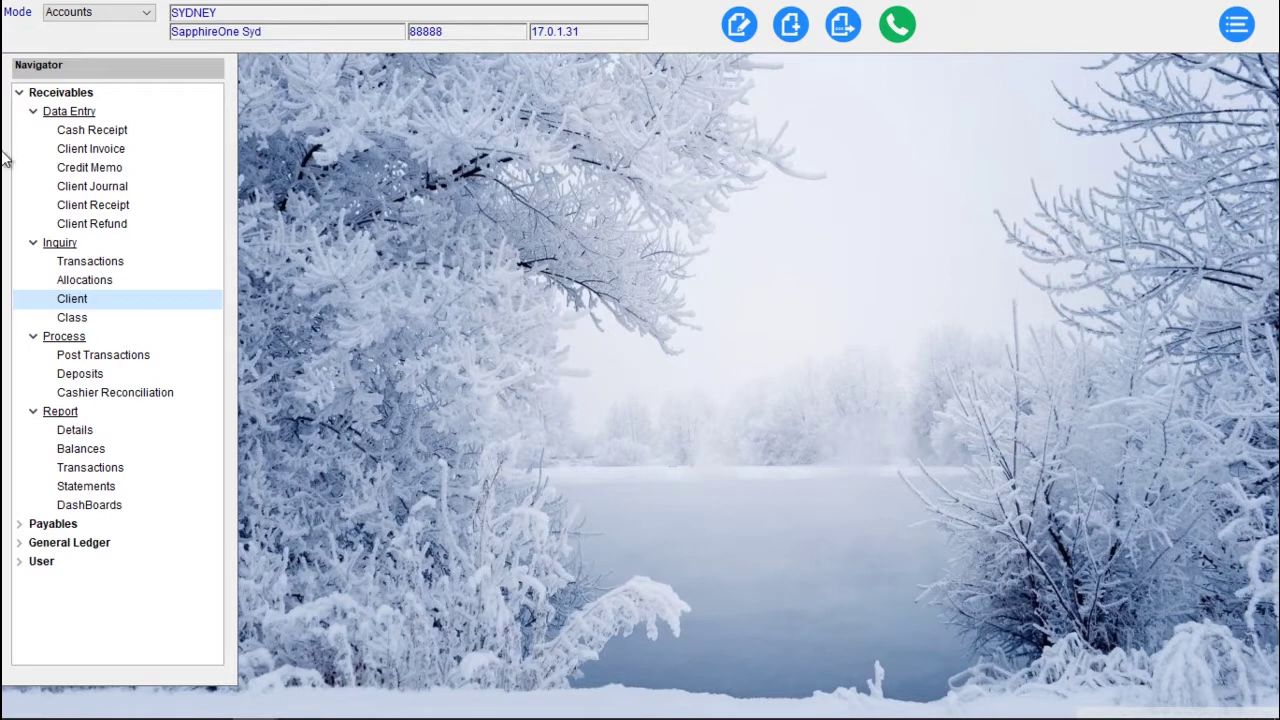
Start a new client receipt for the client Architects Resource (ARCRES) with a total of $1,100.00
click(105, 210)
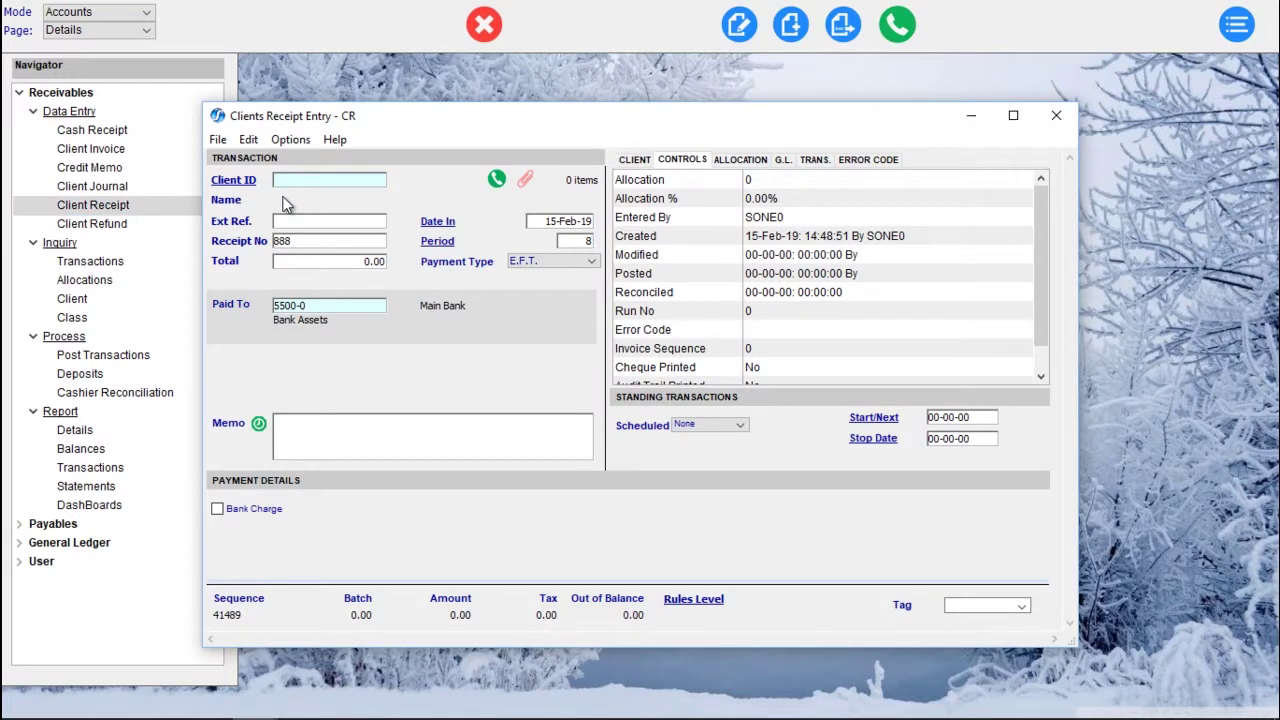
text(@)
key(Return)
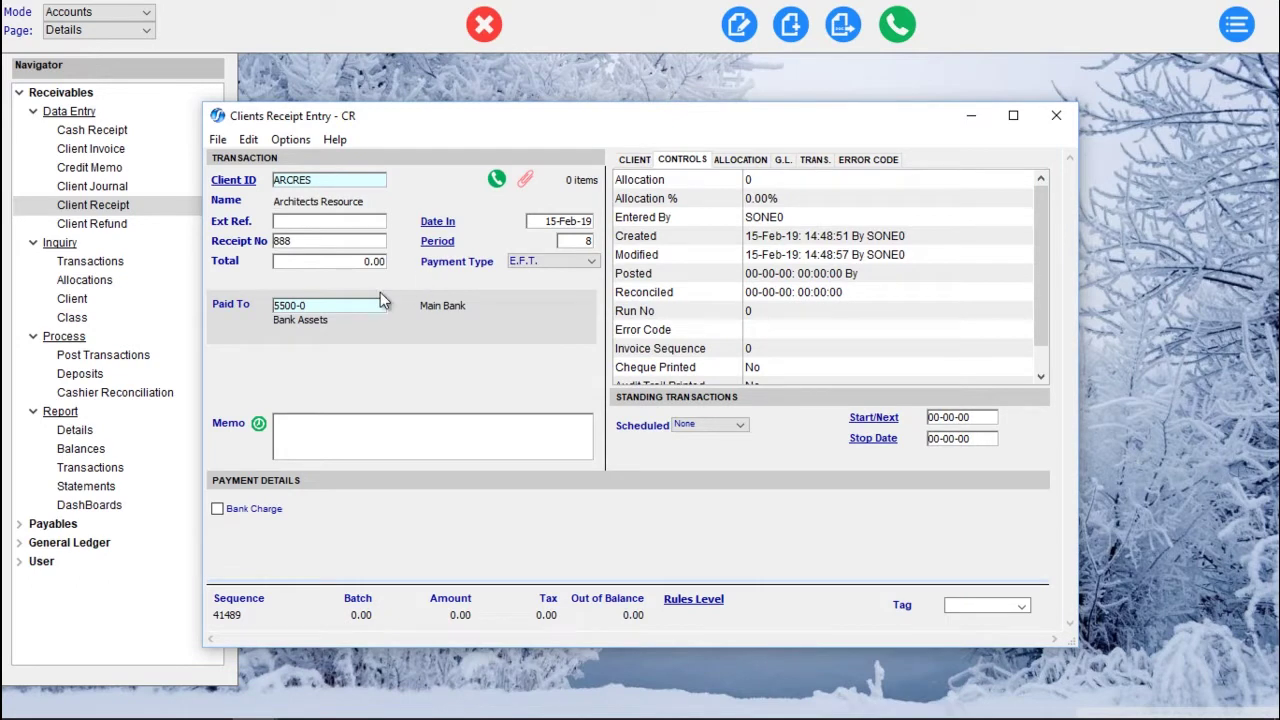
click(295, 266)
text(1100)
key(Tab)
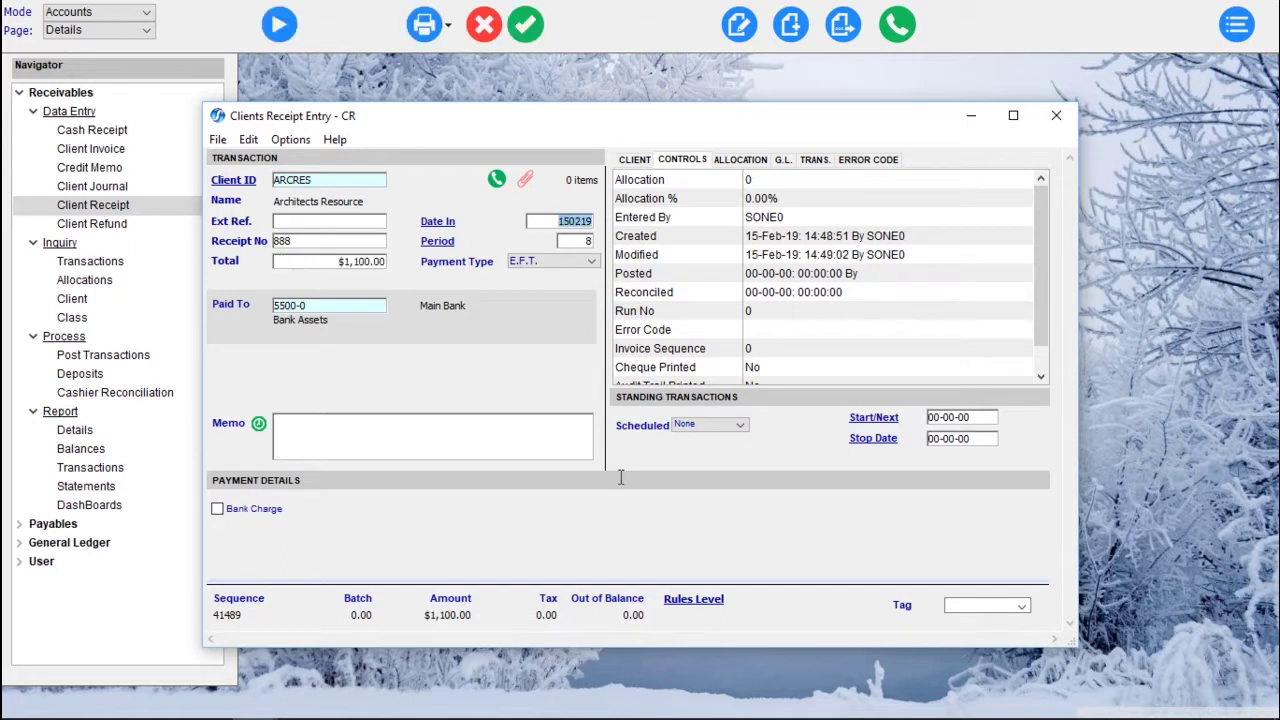
Choose E.F.T. as the receipt's payment type and insert a date, time and user stamp in the memo
click(577, 264)
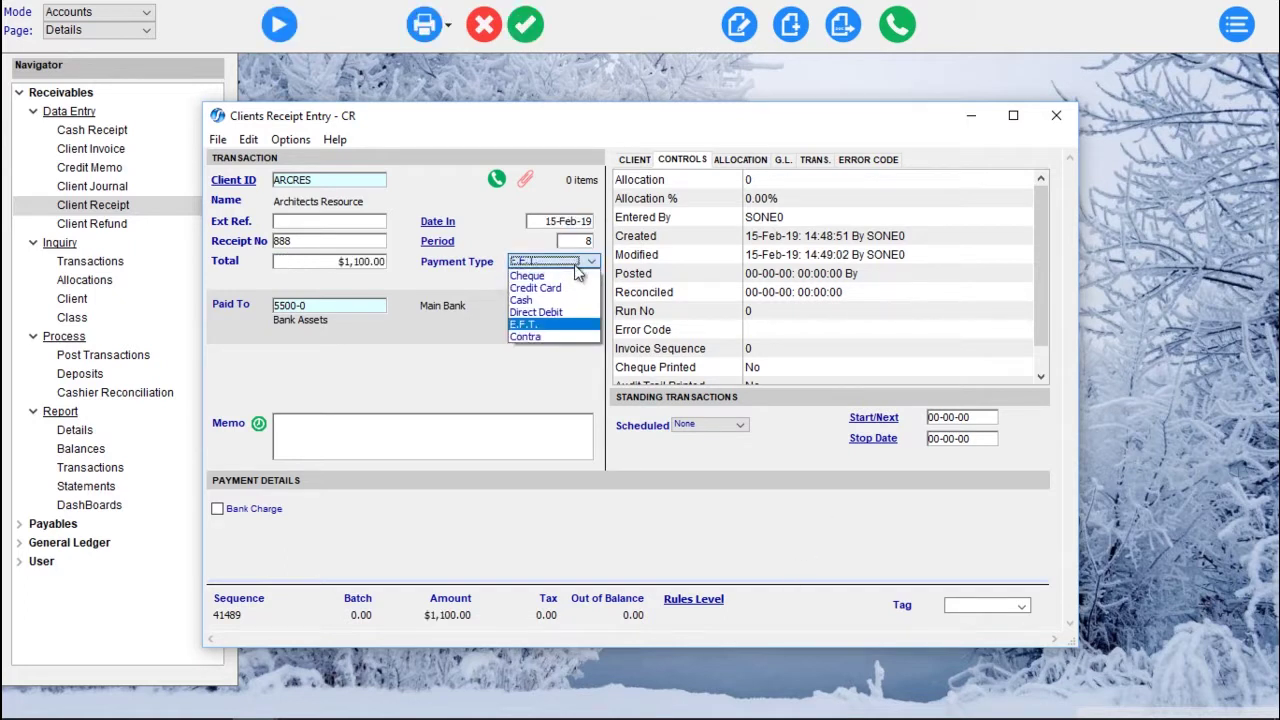
click(555, 328)
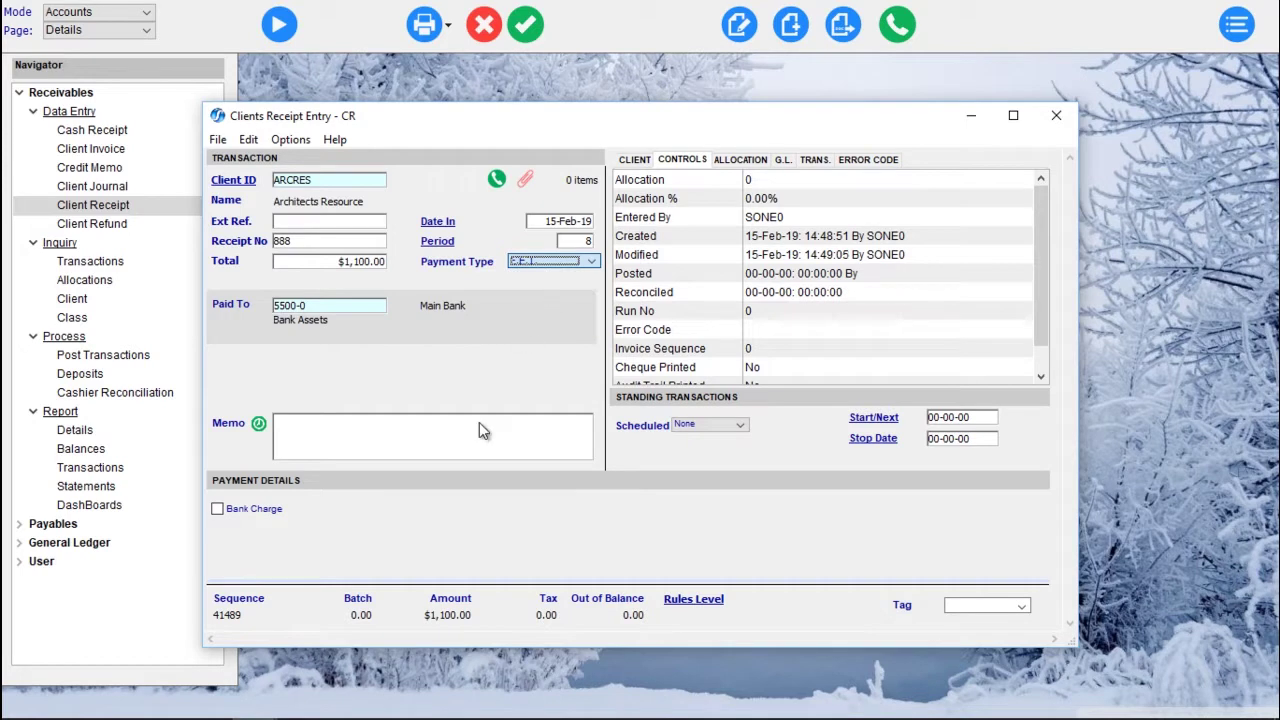
click(258, 424)
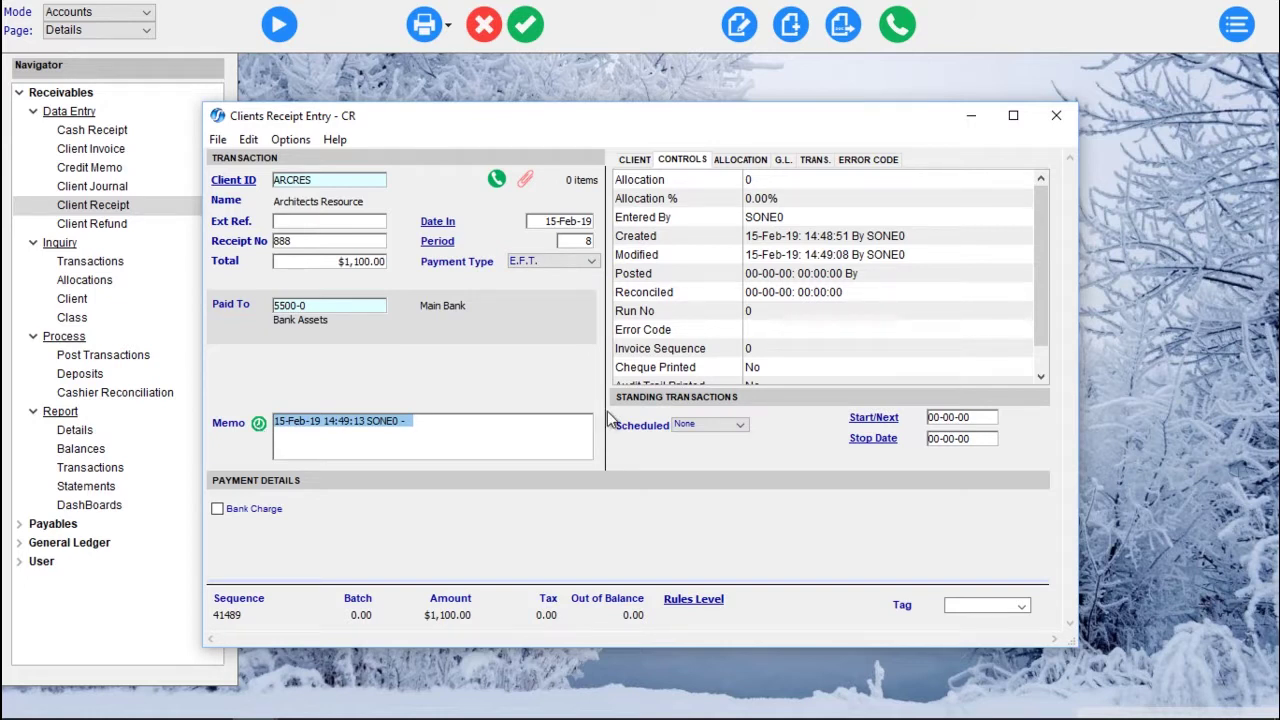
View the client's past transactions in the receipt and sort them by each column from type through value
click(815, 161)
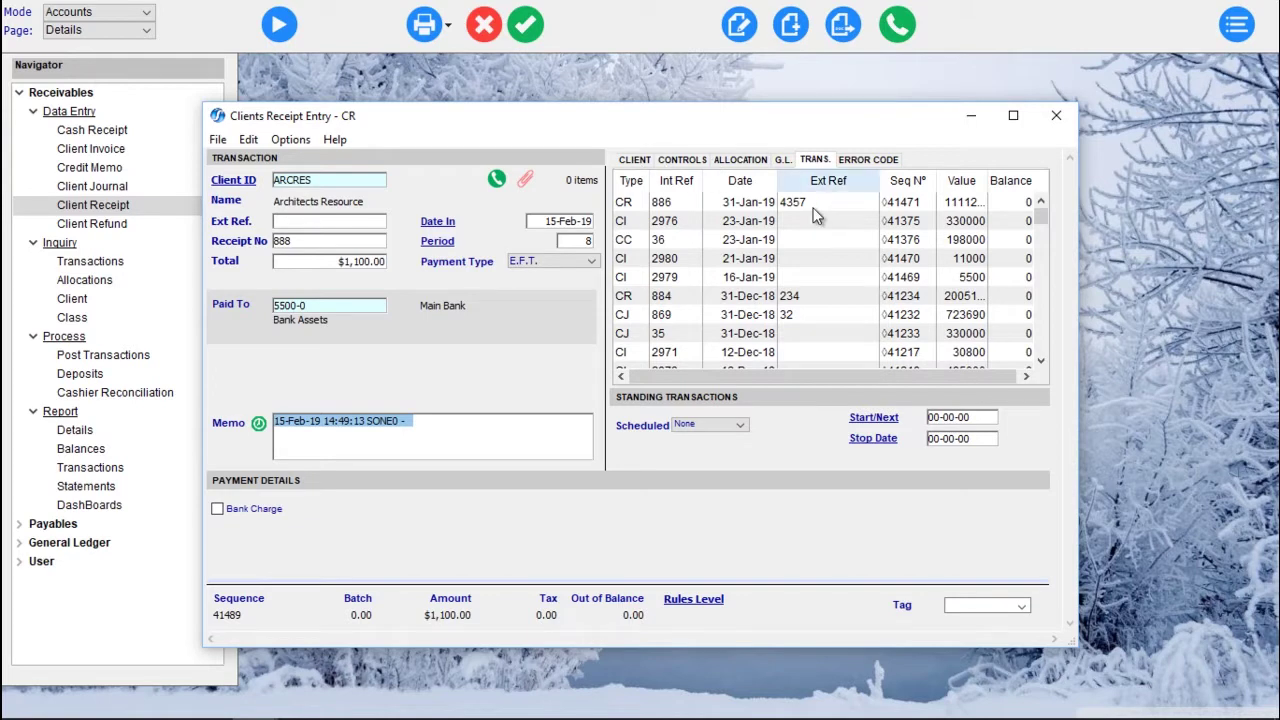
drag(1046, 225, 1043, 285)
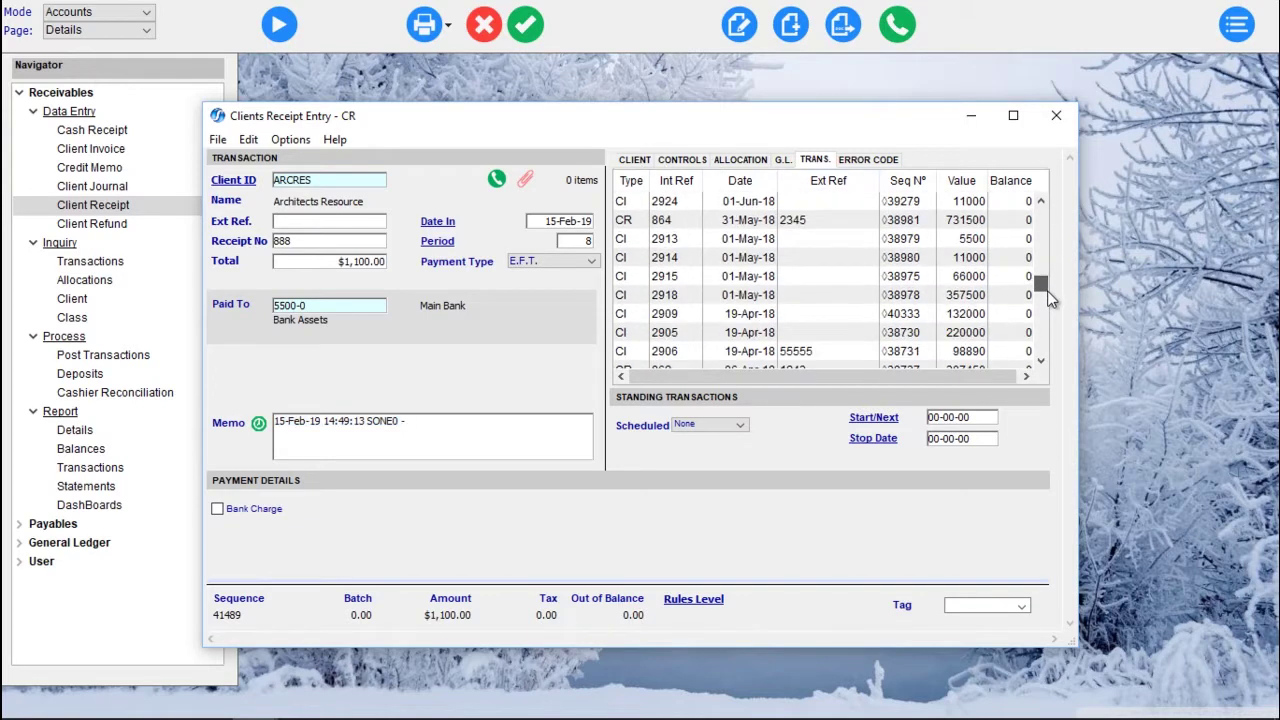
click(632, 181)
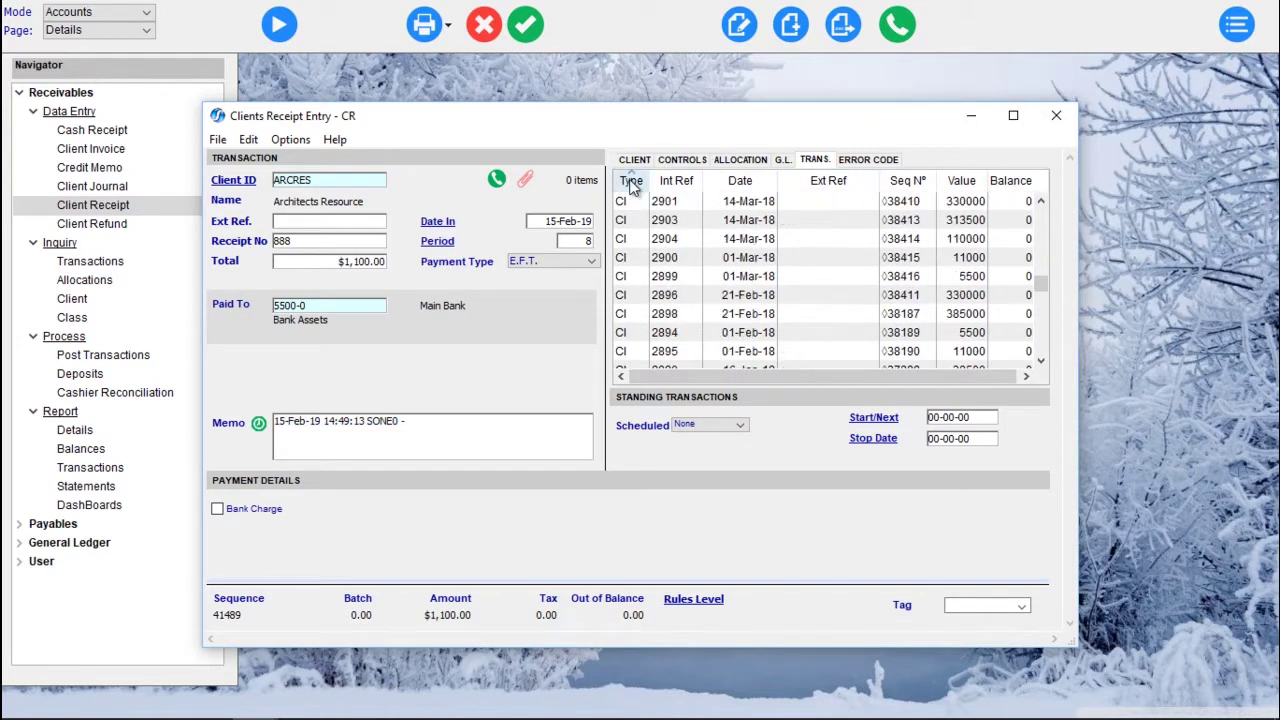
click(690, 178)
click(752, 181)
click(832, 181)
click(908, 181)
click(961, 181)
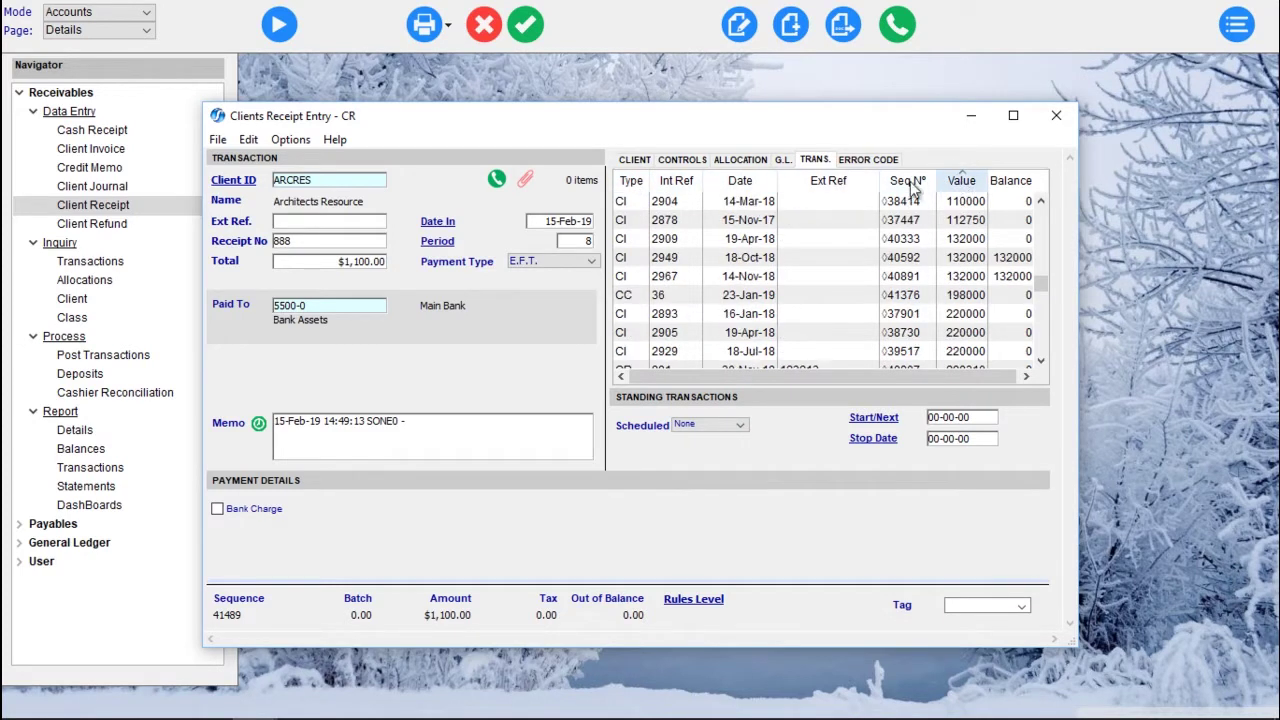
Review the client's details in the receipt, from balances and contact information to payment terms and ageing
click(636, 160)
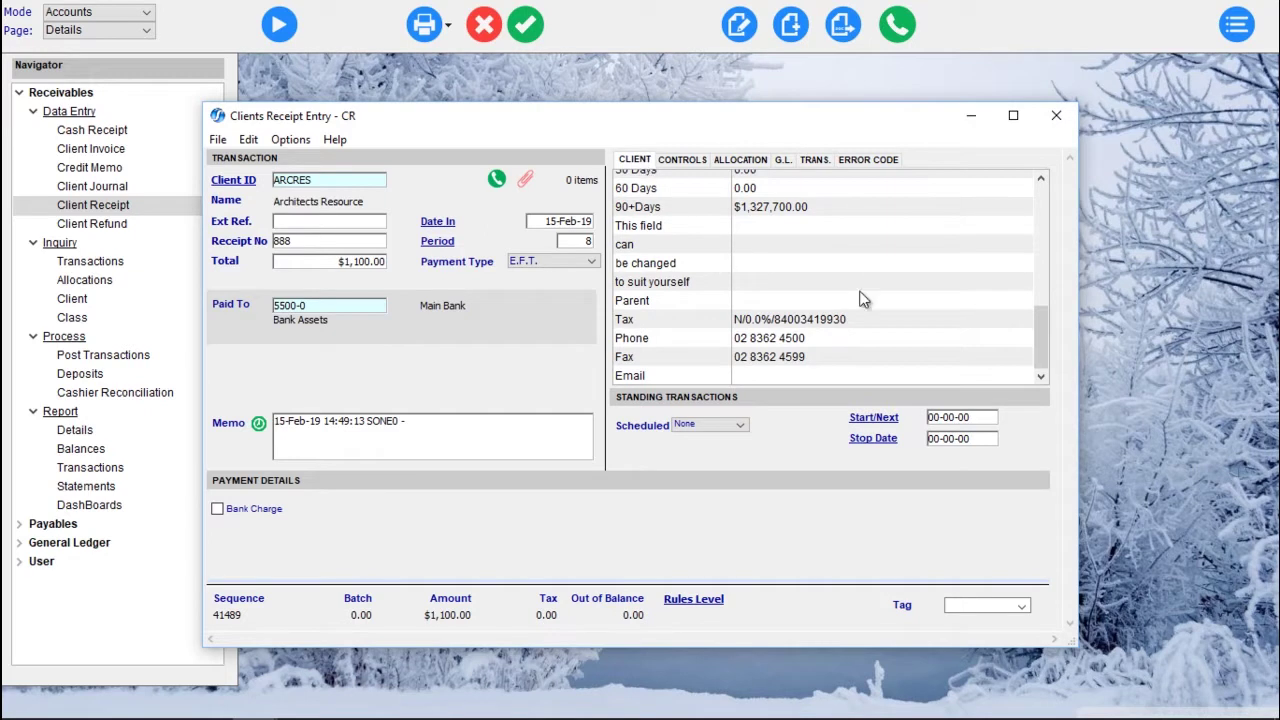
drag(1040, 341, 1080, 178)
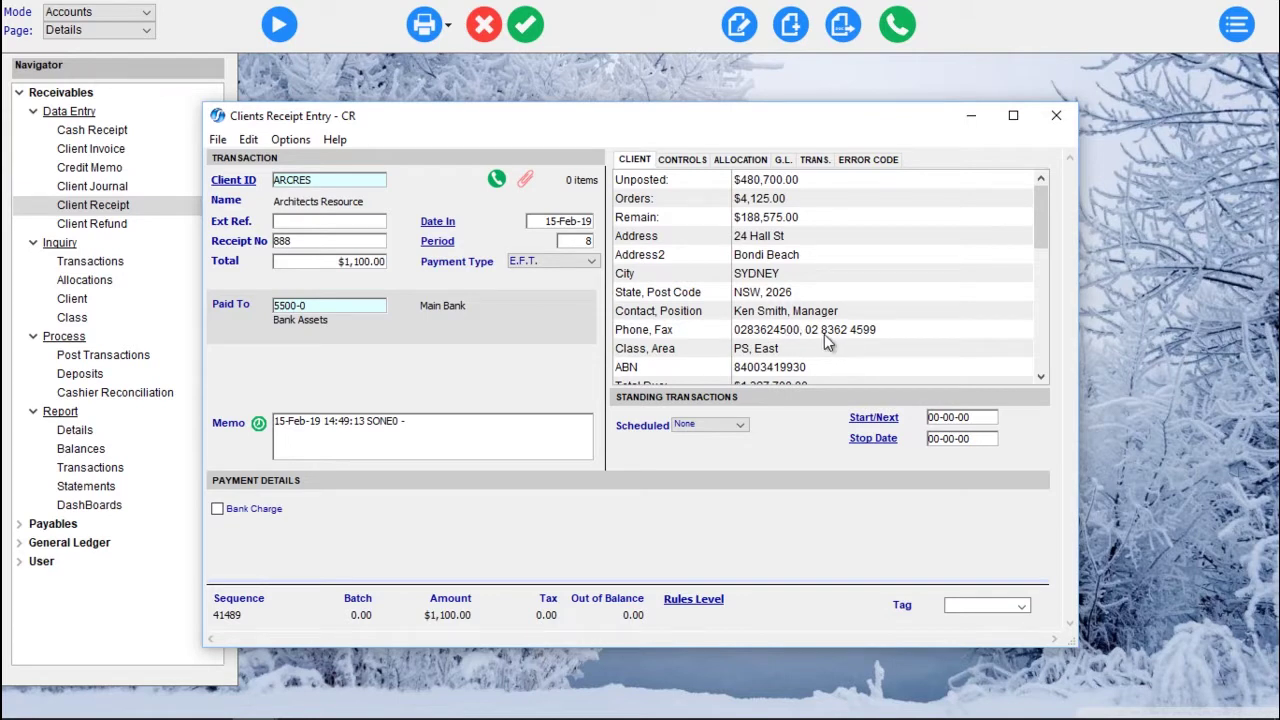
scroll(830, 345, down, 4)
scroll(870, 380, down, 2)
scroll(870, 380, up, 1)
scroll(870, 380, down, 1)
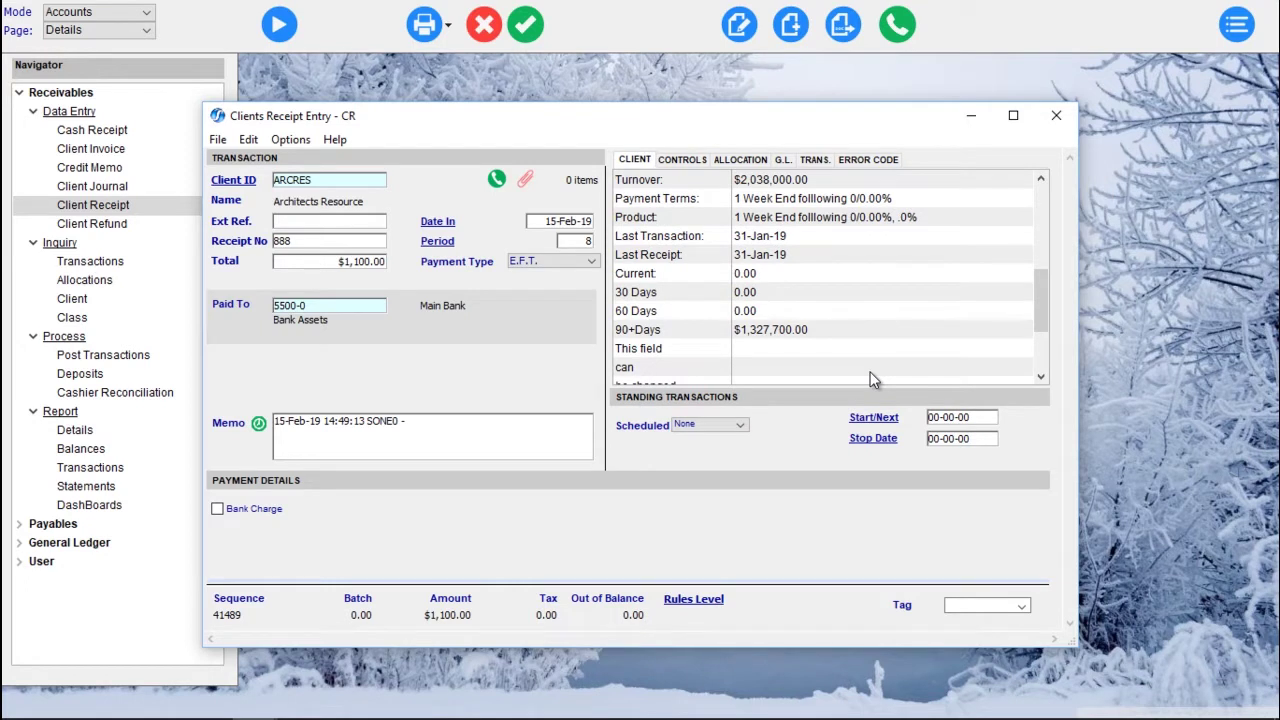
scroll(870, 372, down, 1)
Review the receipt's controls, allocation, general ledger, transaction and error code information
click(685, 160)
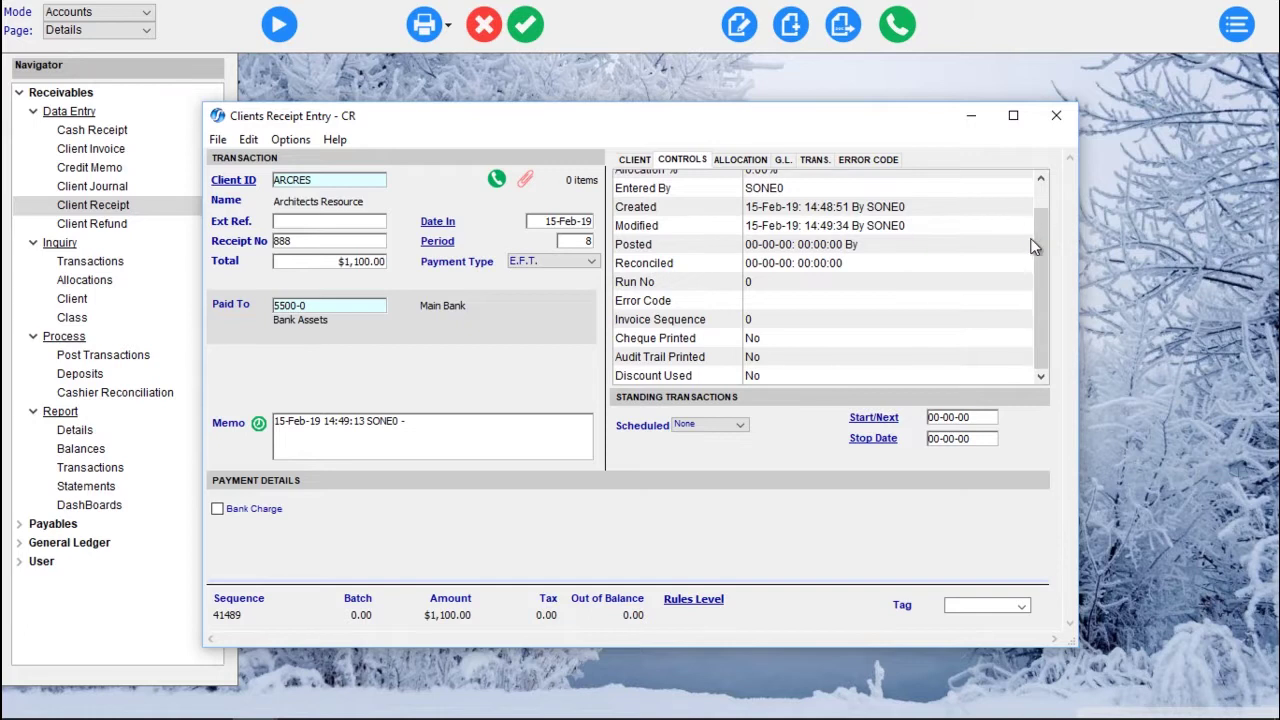
drag(1043, 220, 1045, 180)
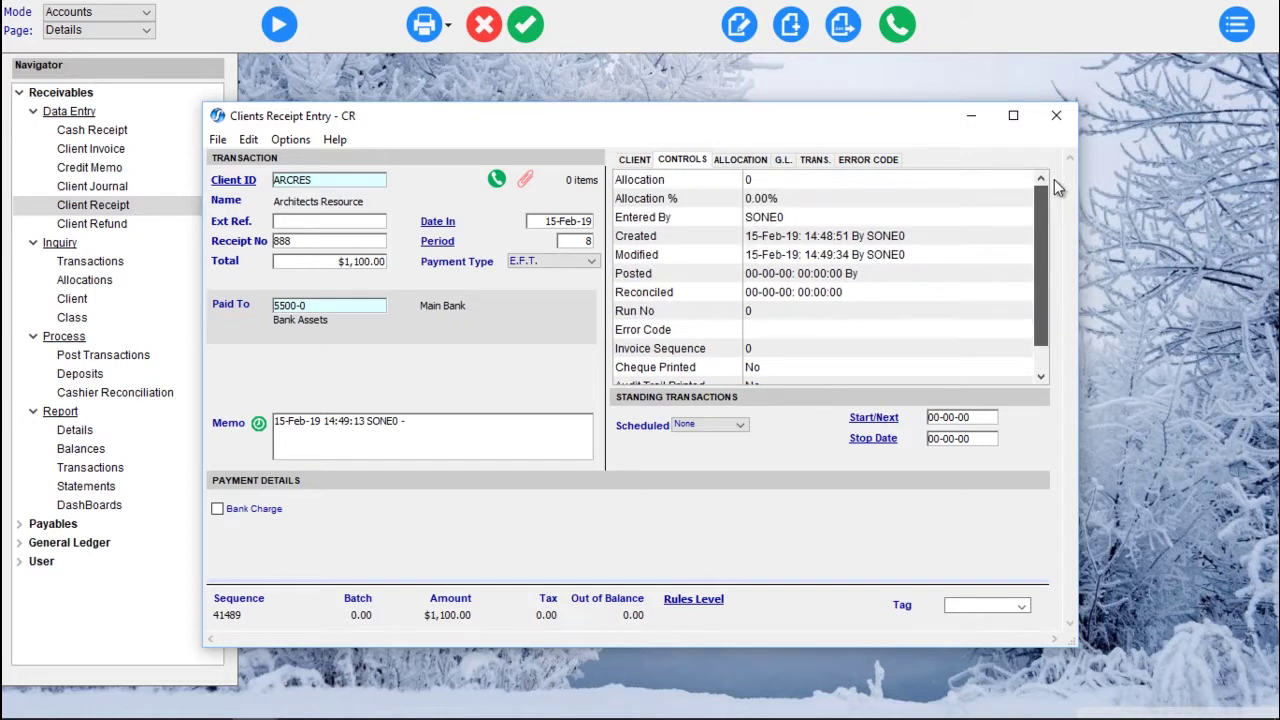
click(738, 160)
click(787, 162)
click(810, 163)
click(861, 159)
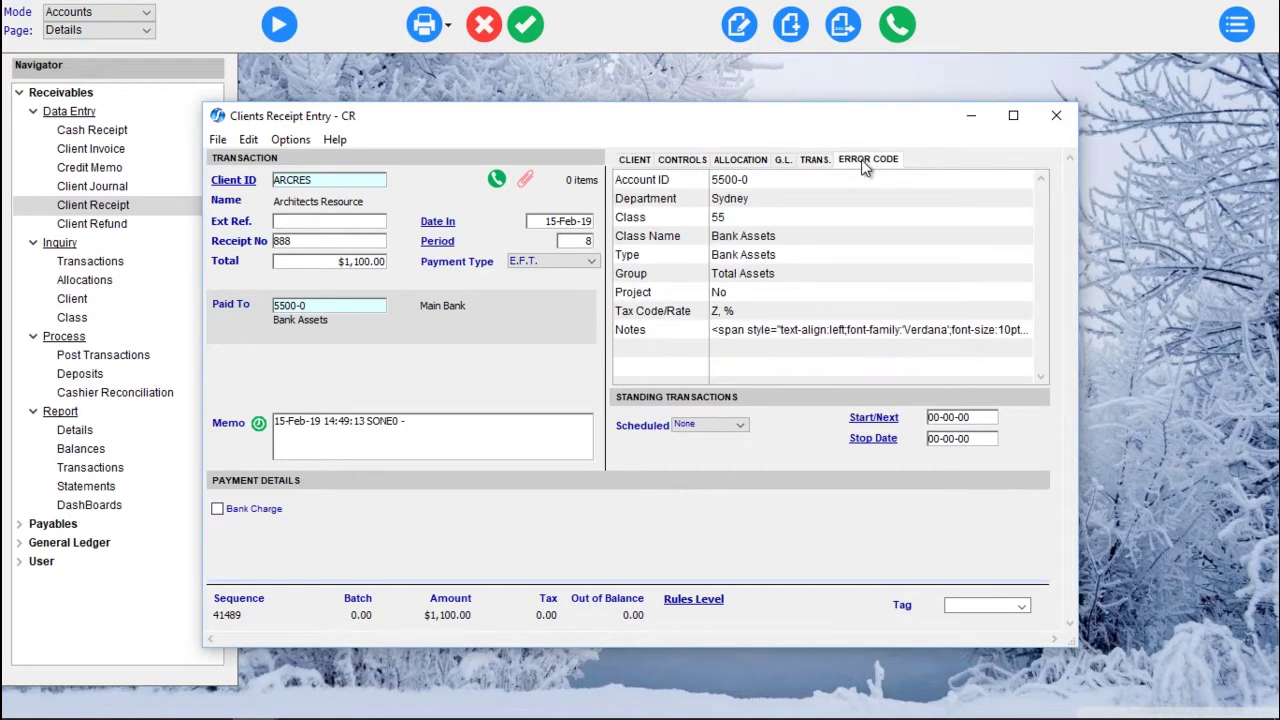
Accept the receipt and try allocating the full $1,100.00 to invoice 2967, clearing that allocation again
click(527, 25)
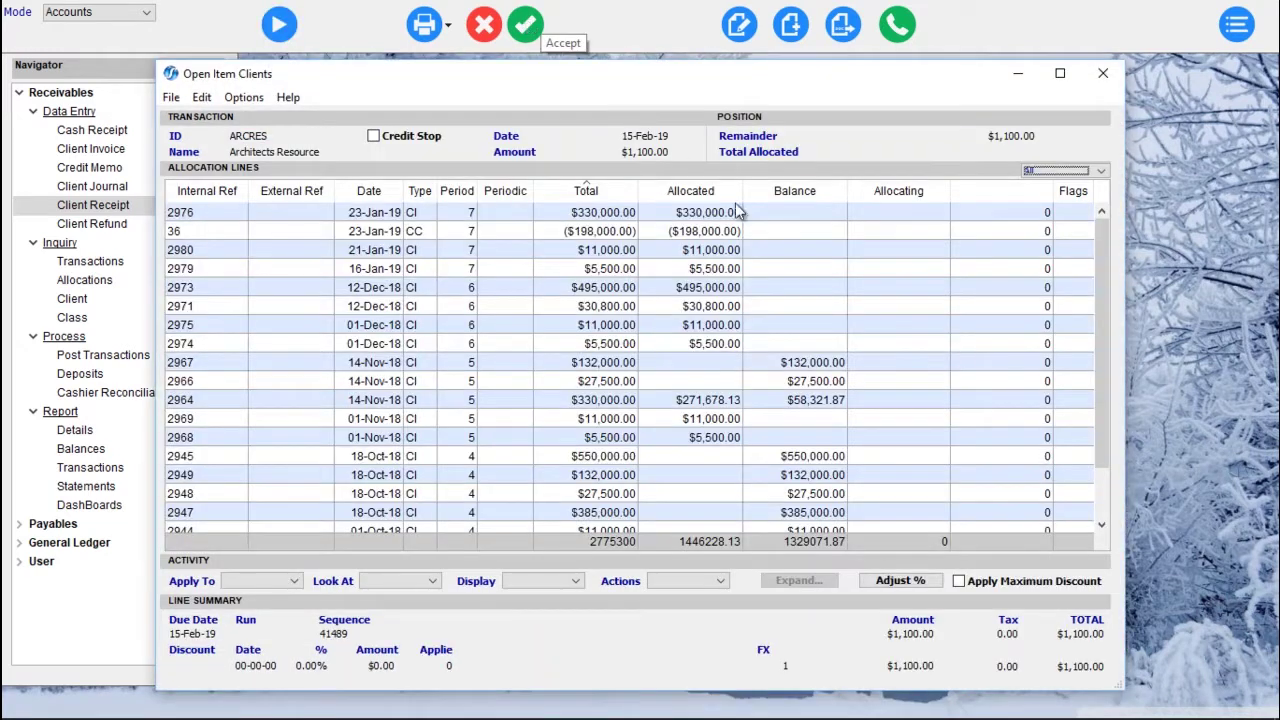
click(893, 360)
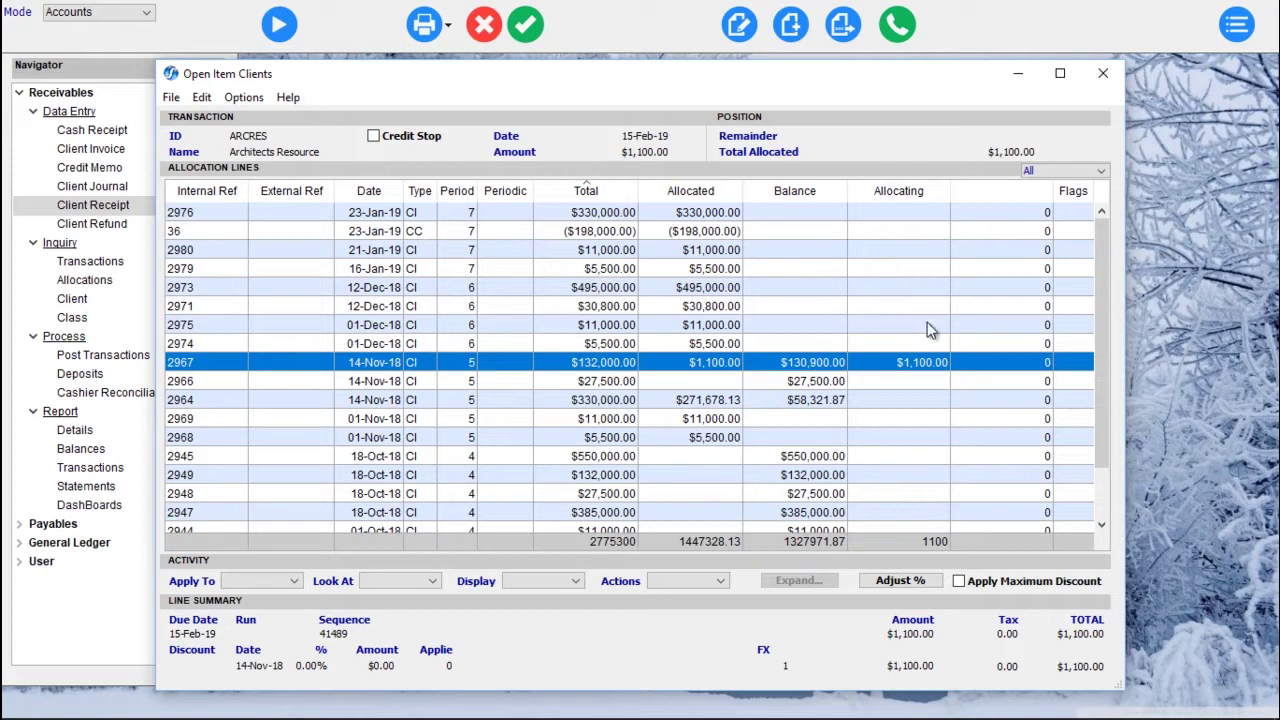
click(910, 363)
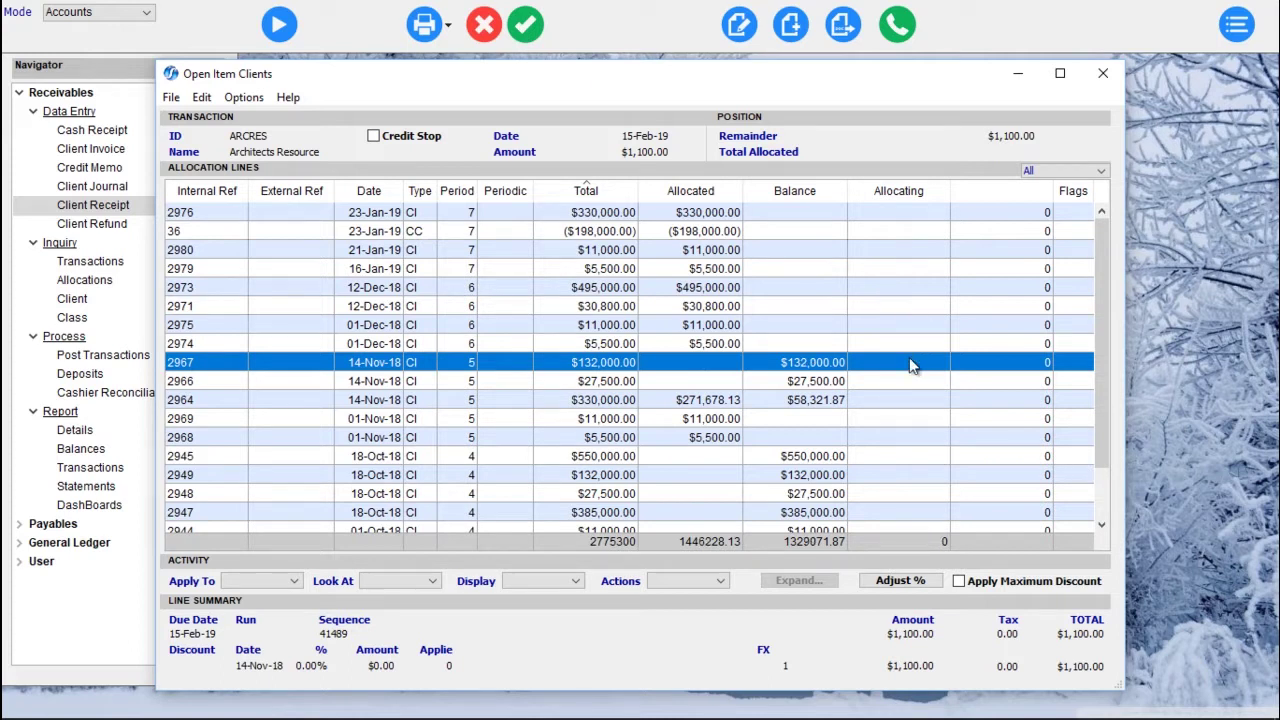
Allocate $550.00 of the receipt to invoice 2967 and the remaining $550.00 to invoice 2966, and accept the allocation
double_click(909, 363)
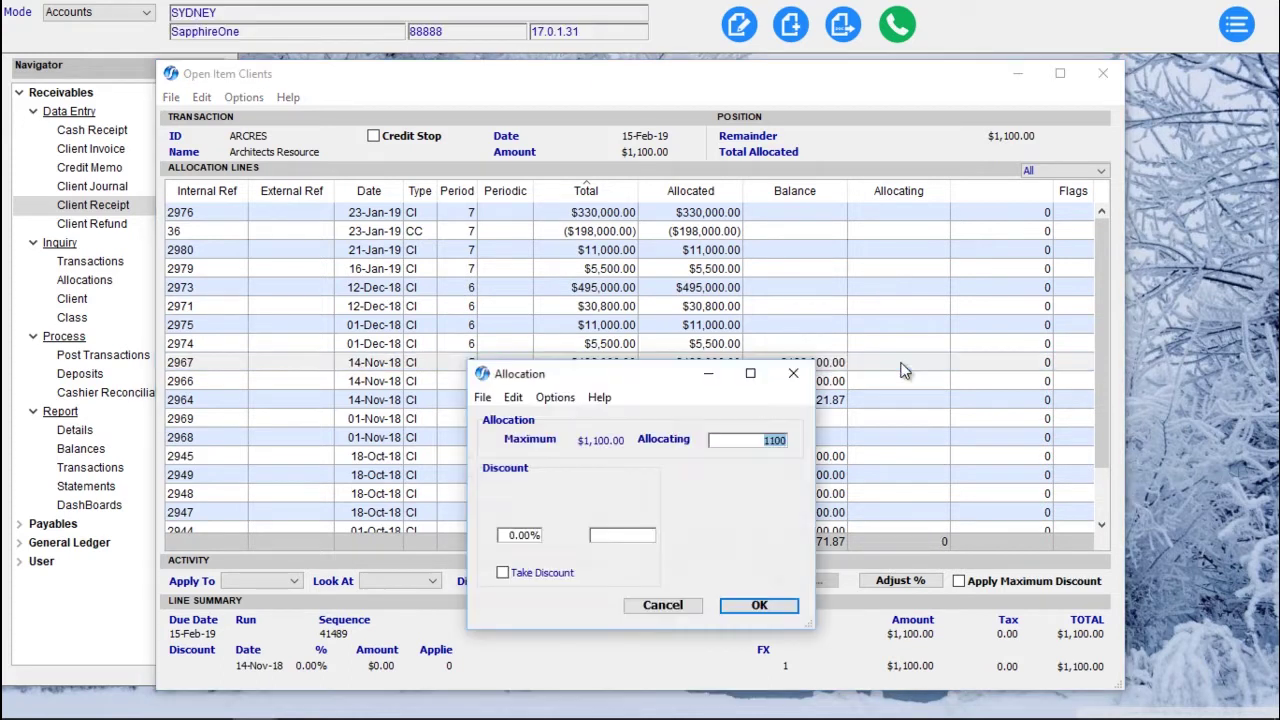
text(550)
key(Tab)
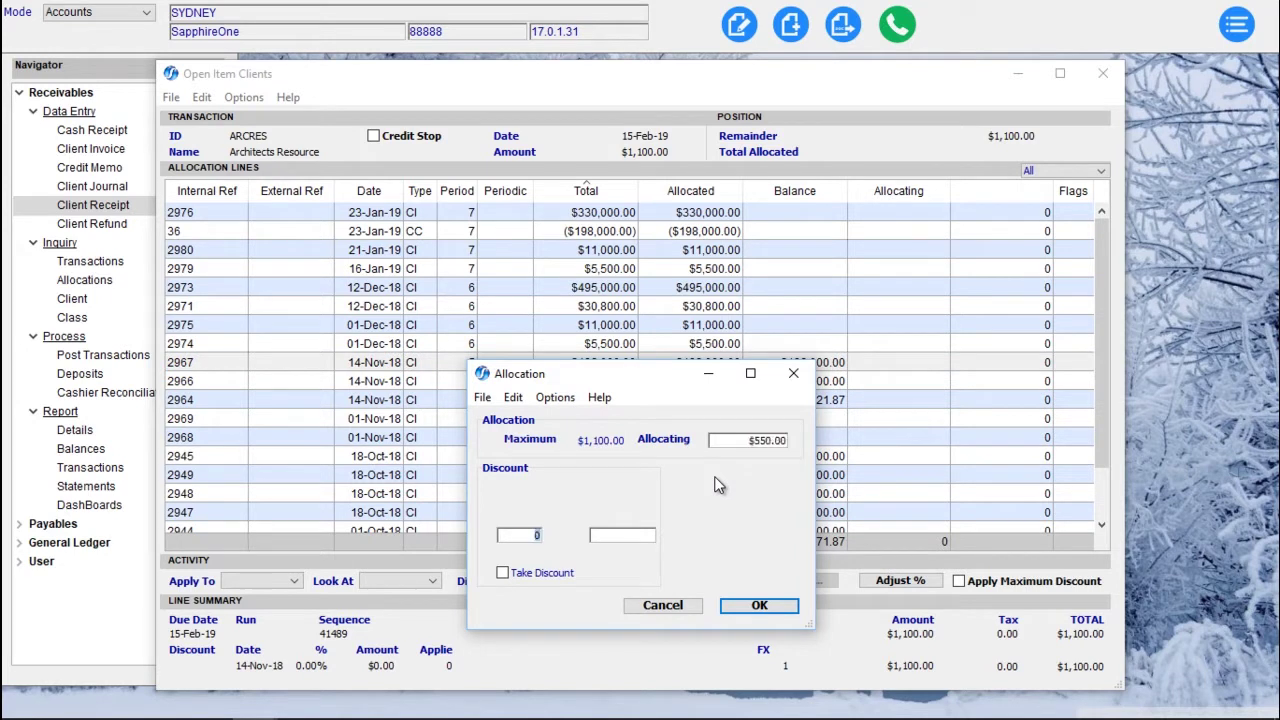
click(774, 606)
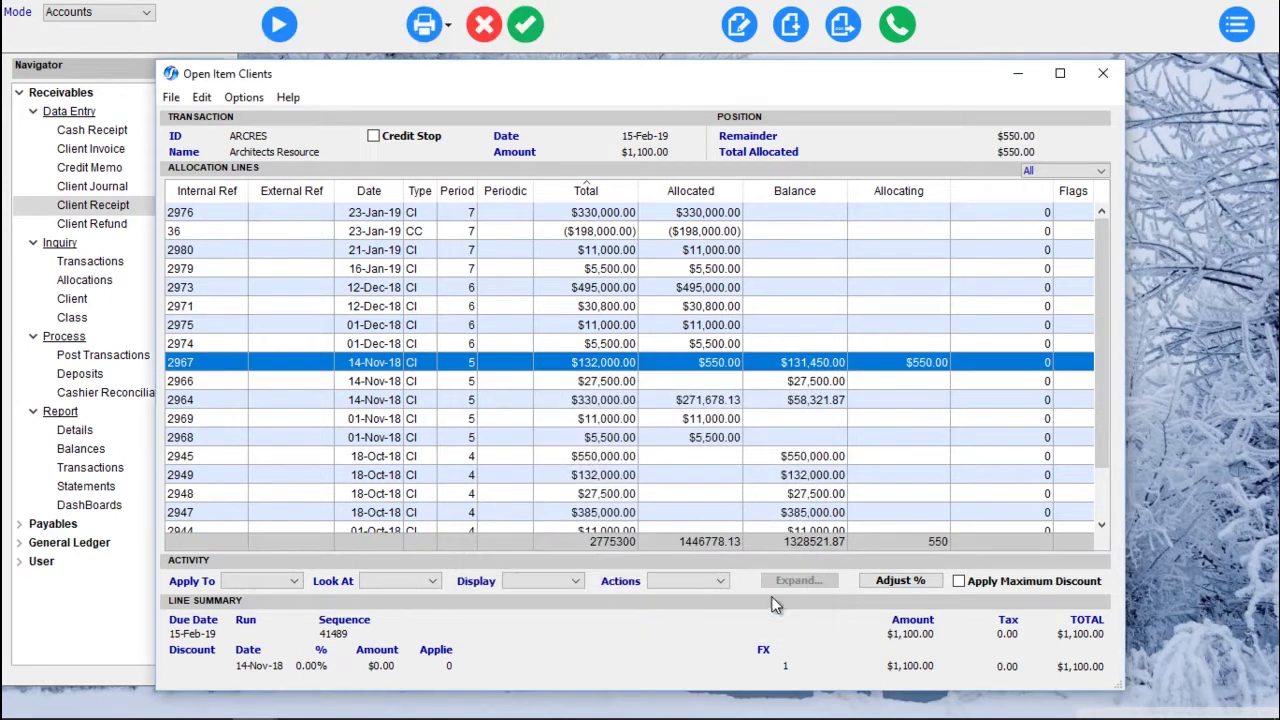
double_click(923, 381)
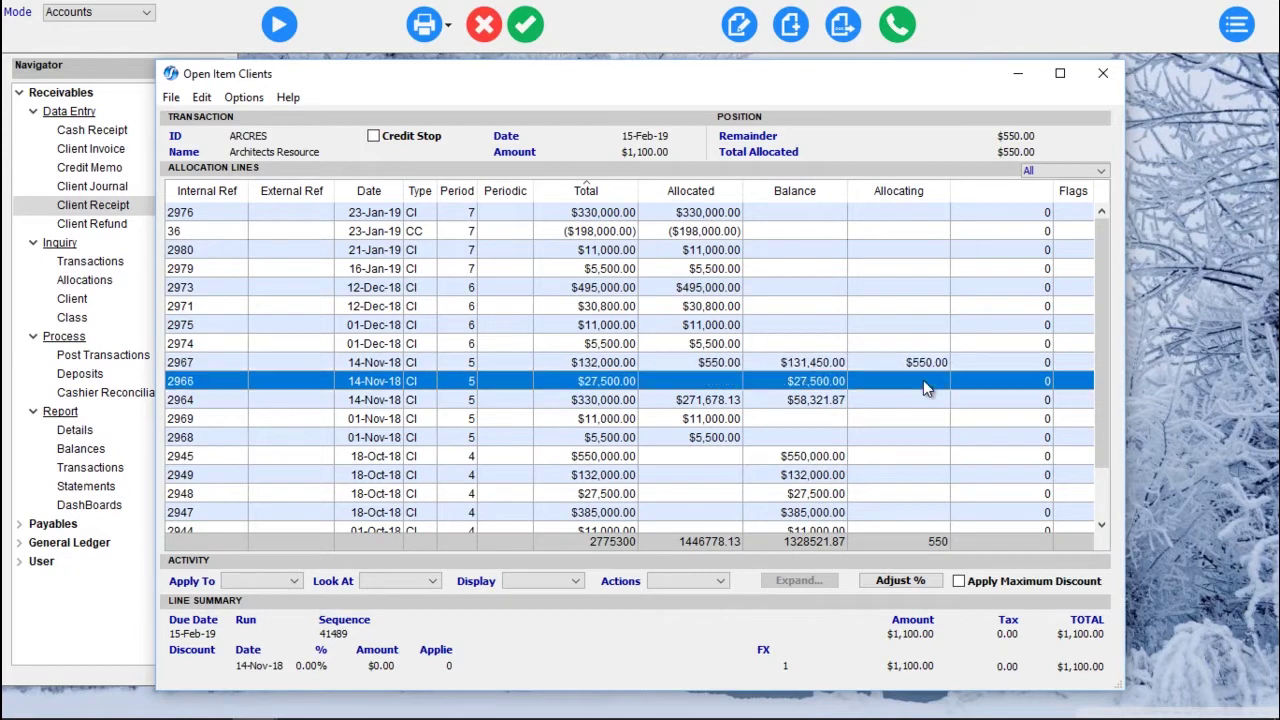
click(530, 35)
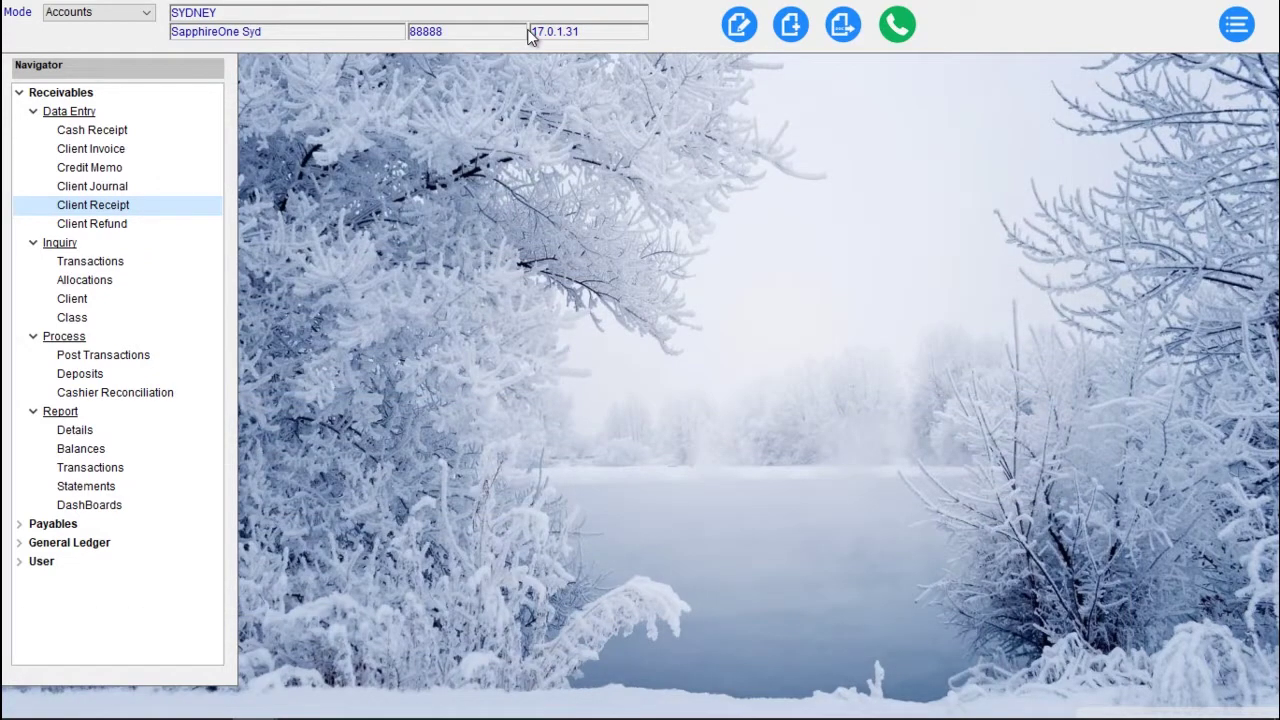
Open receipt 888 from the Receivables transactions inquiry, check its invoice allocations, and close the receipt and the inquiry
click(106, 260)
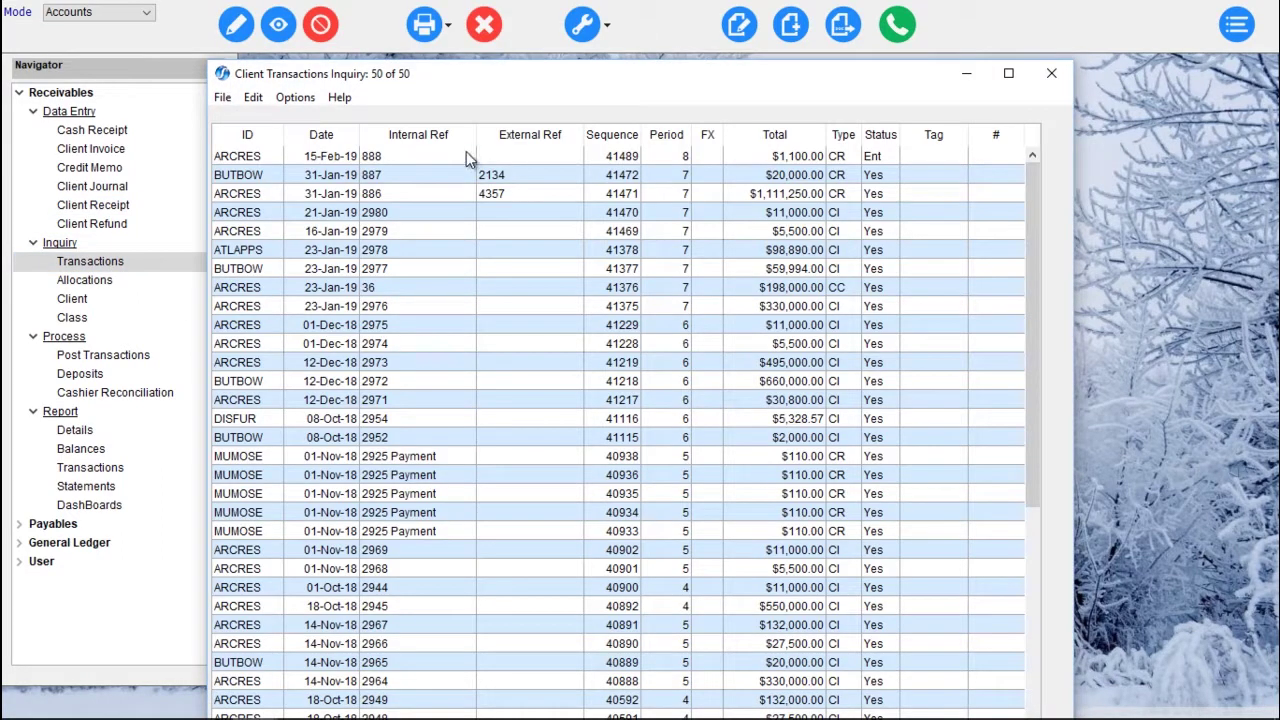
double_click(449, 158)
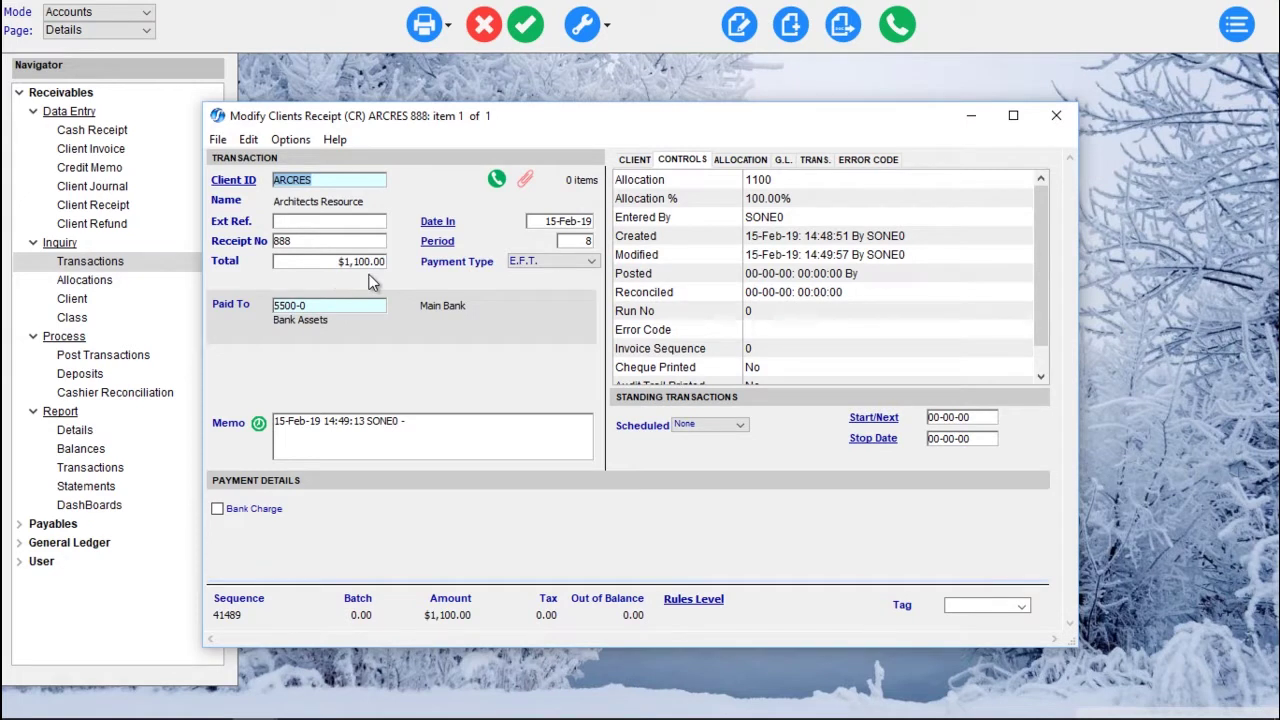
click(748, 161)
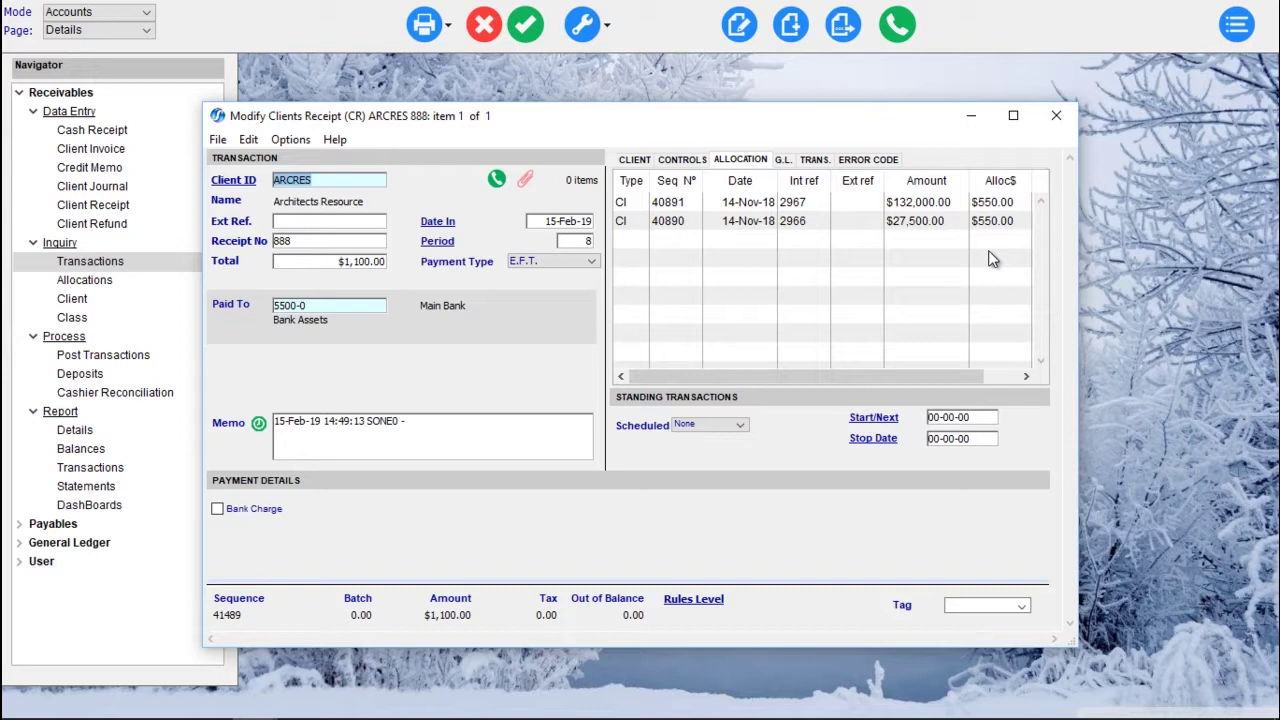
click(530, 36)
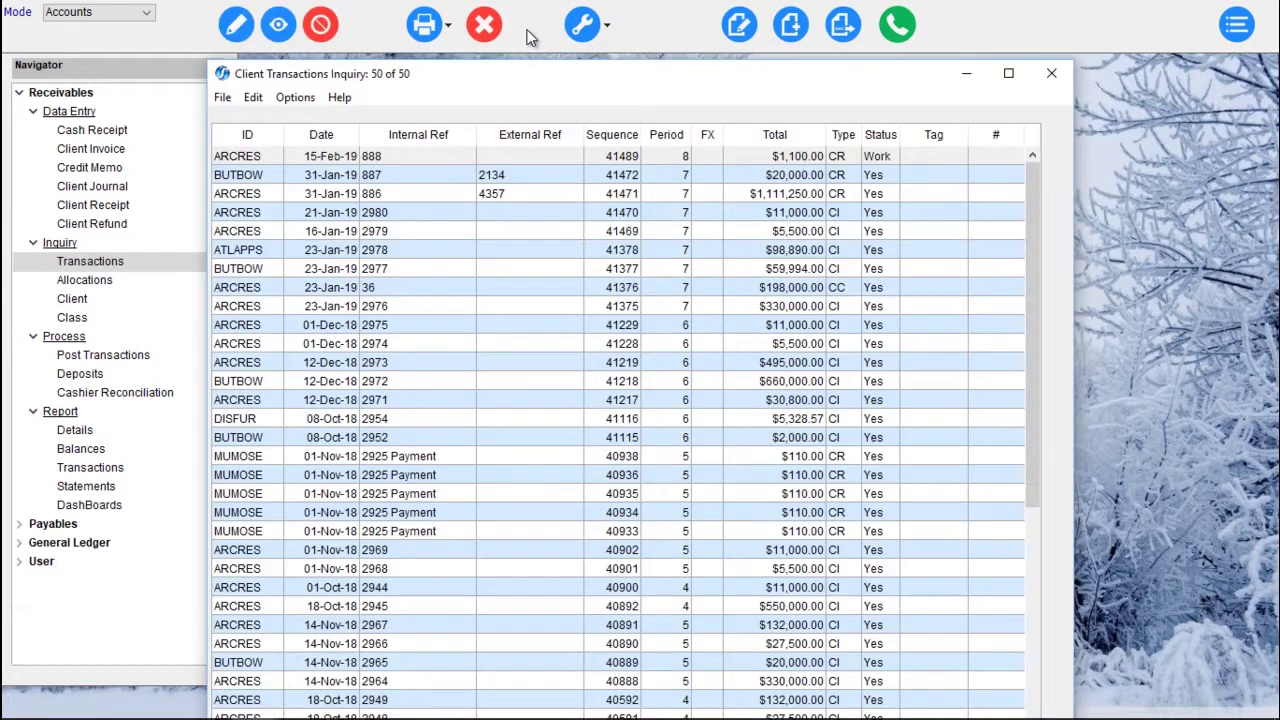
click(495, 27)
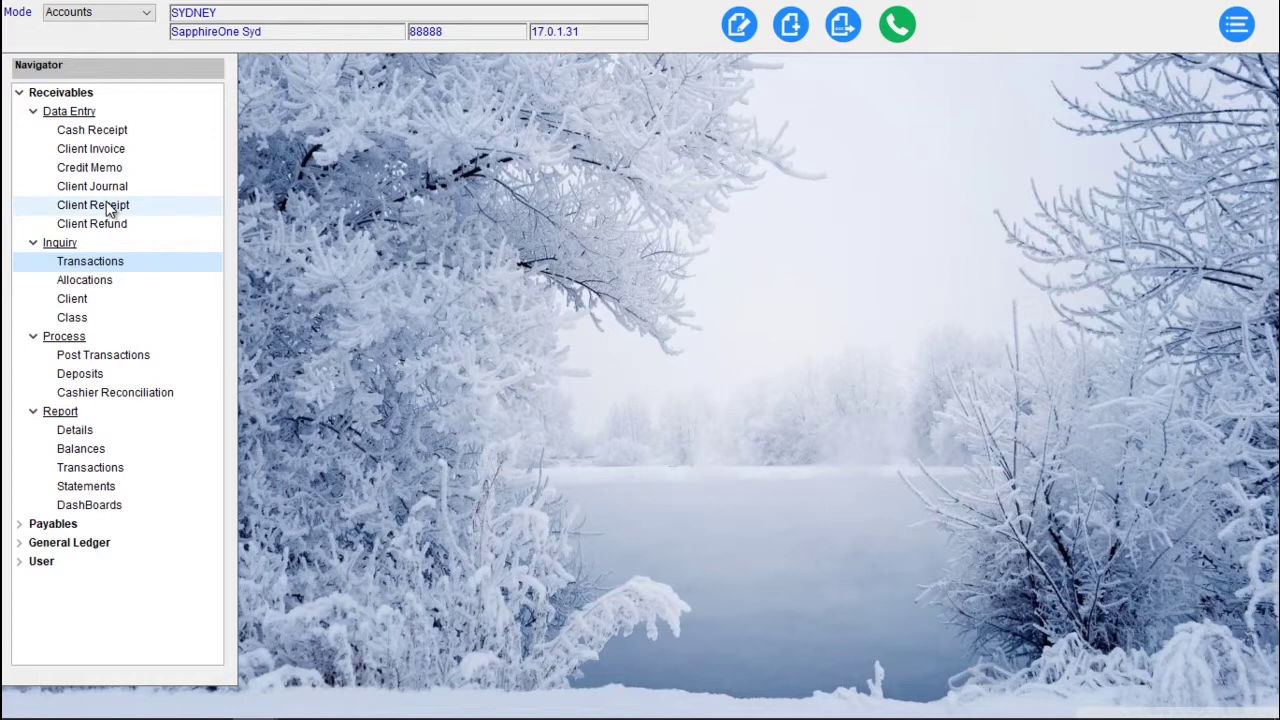
Reopen receipt 888 from the client transactions inquiry to view it before posting, closing both again
double_click(94, 262)
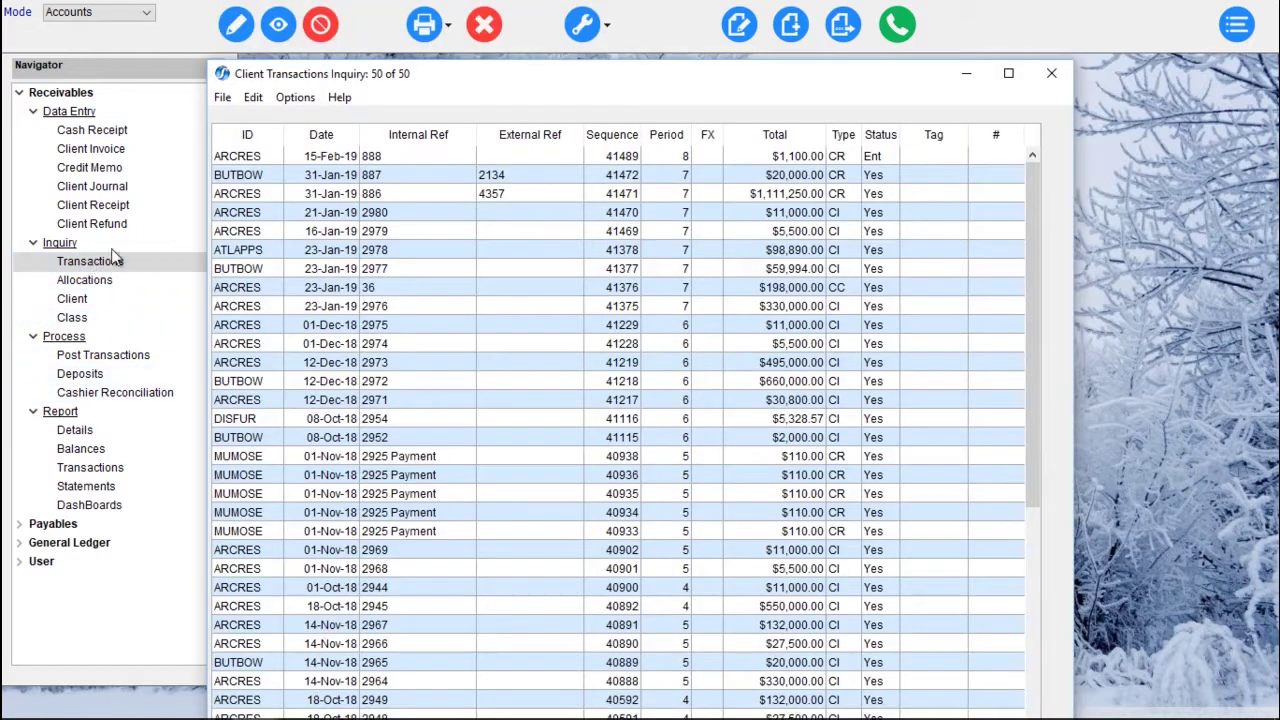
double_click(362, 156)
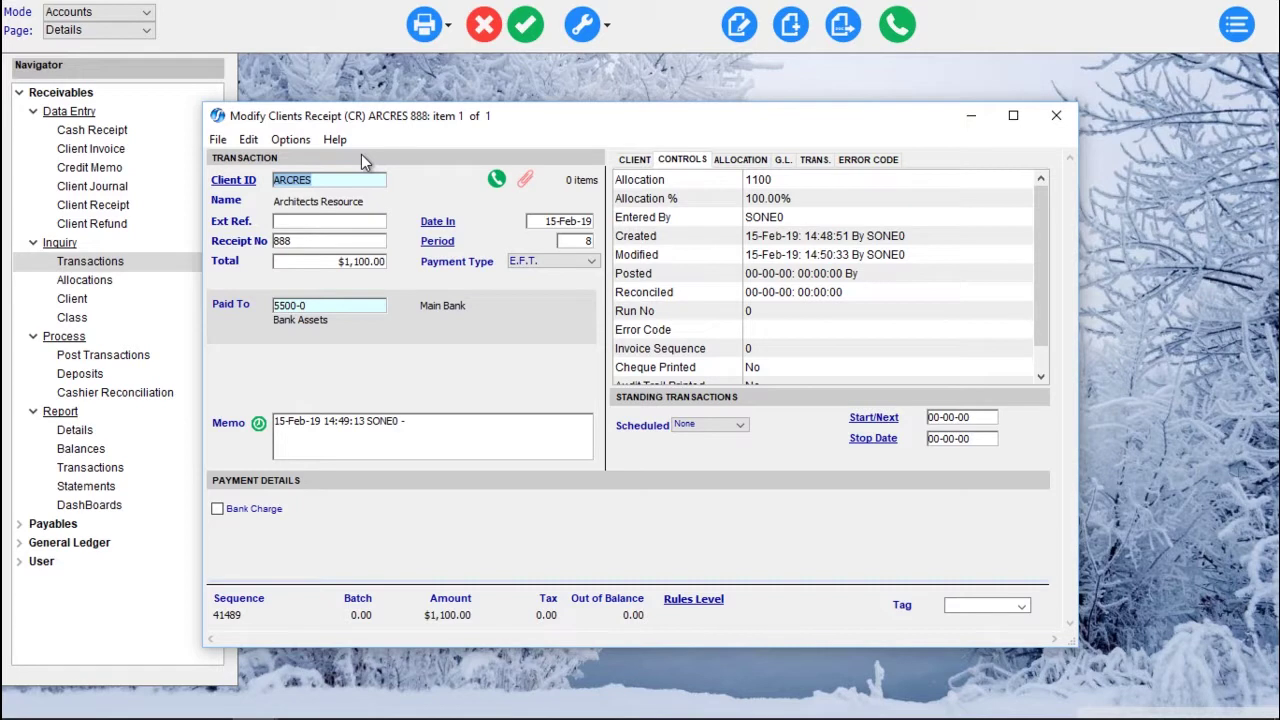
click(525, 25)
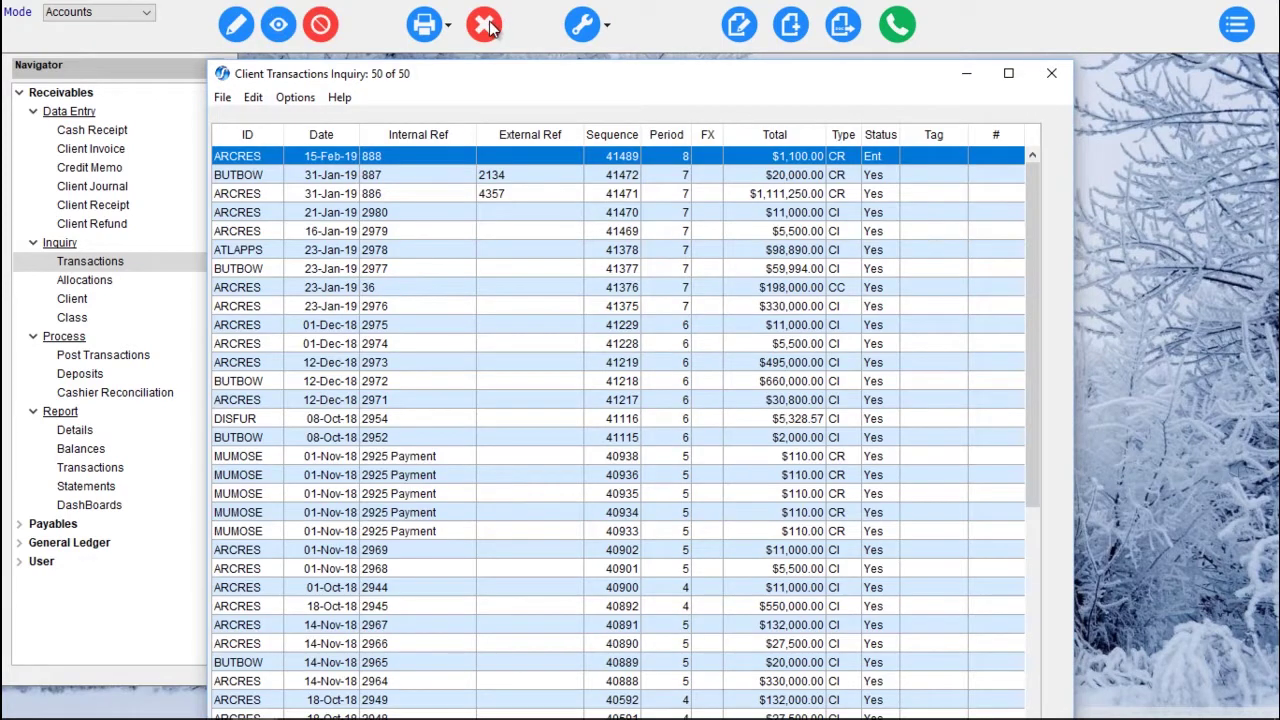
click(487, 25)
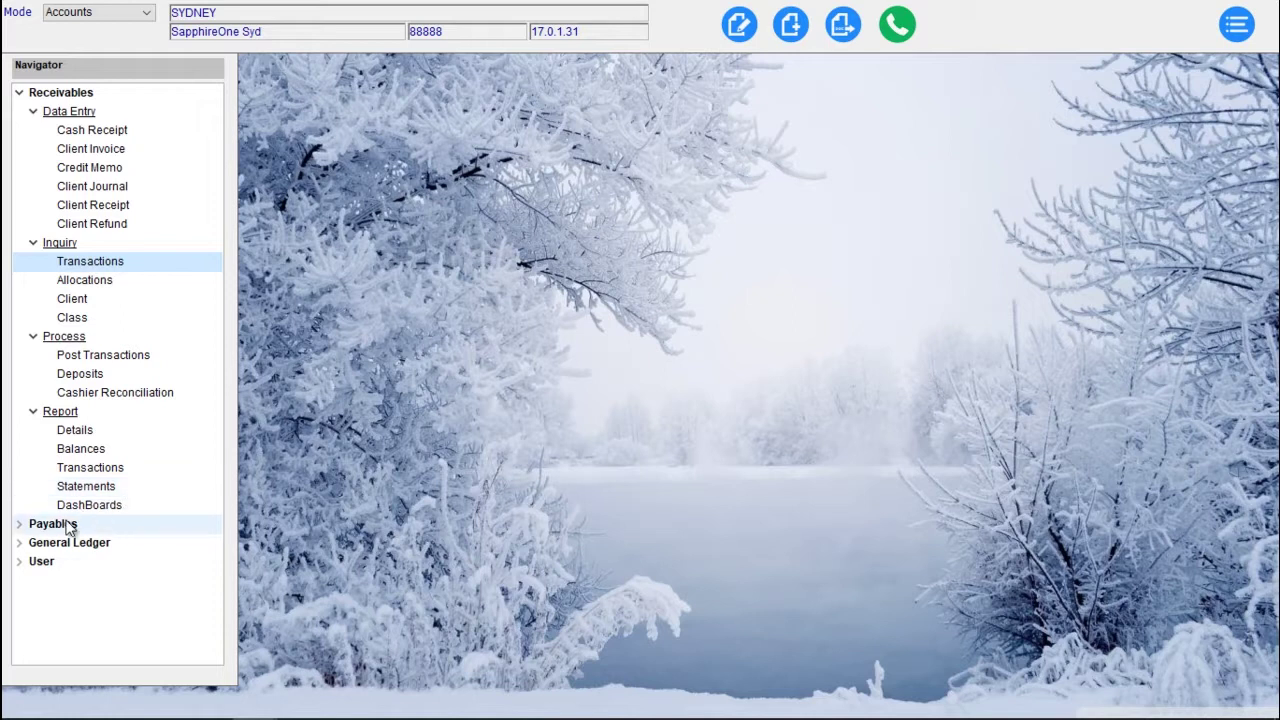
Post the ARCRES client receipt 888 for period 8 without any extra posting options
click(98, 359)
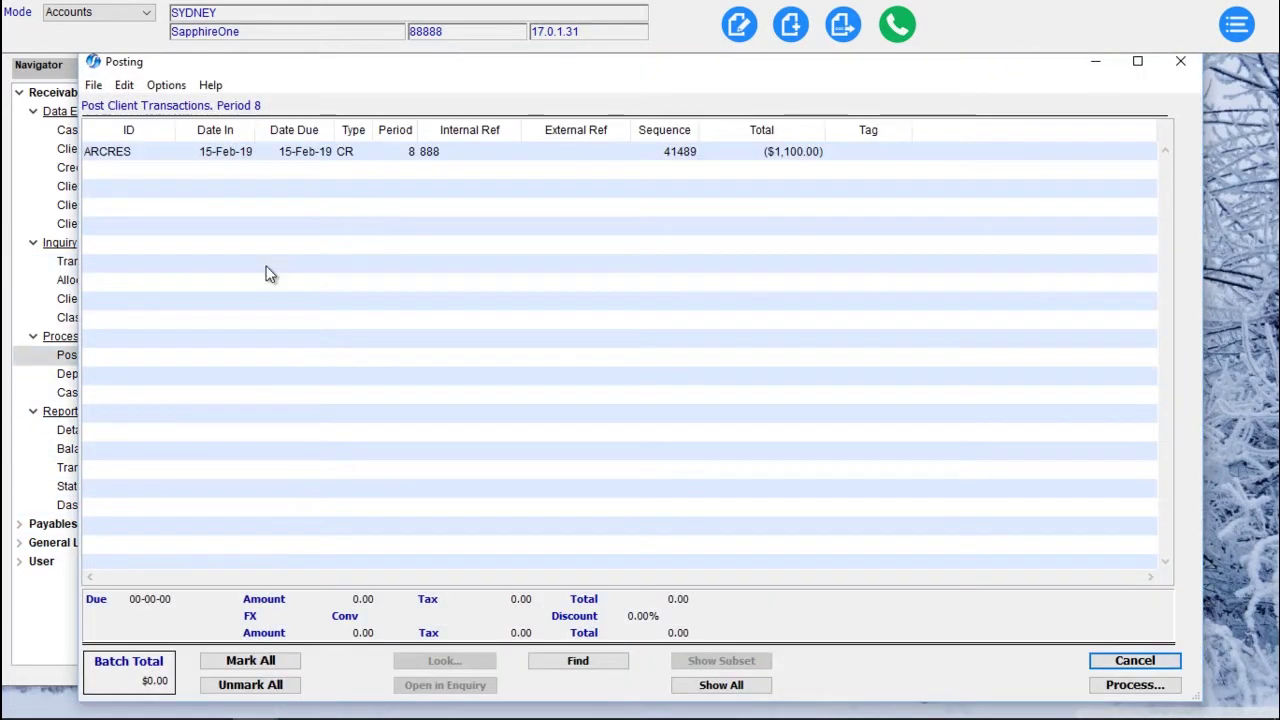
click(429, 155)
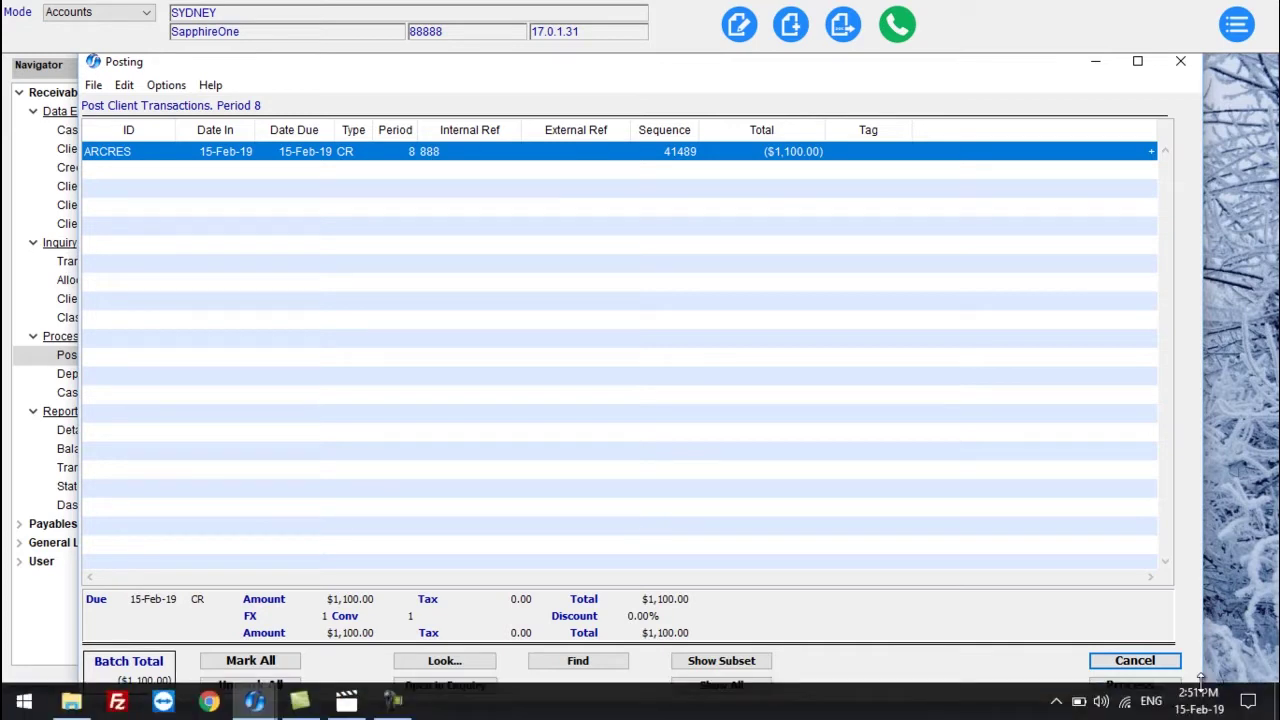
click(1132, 686)
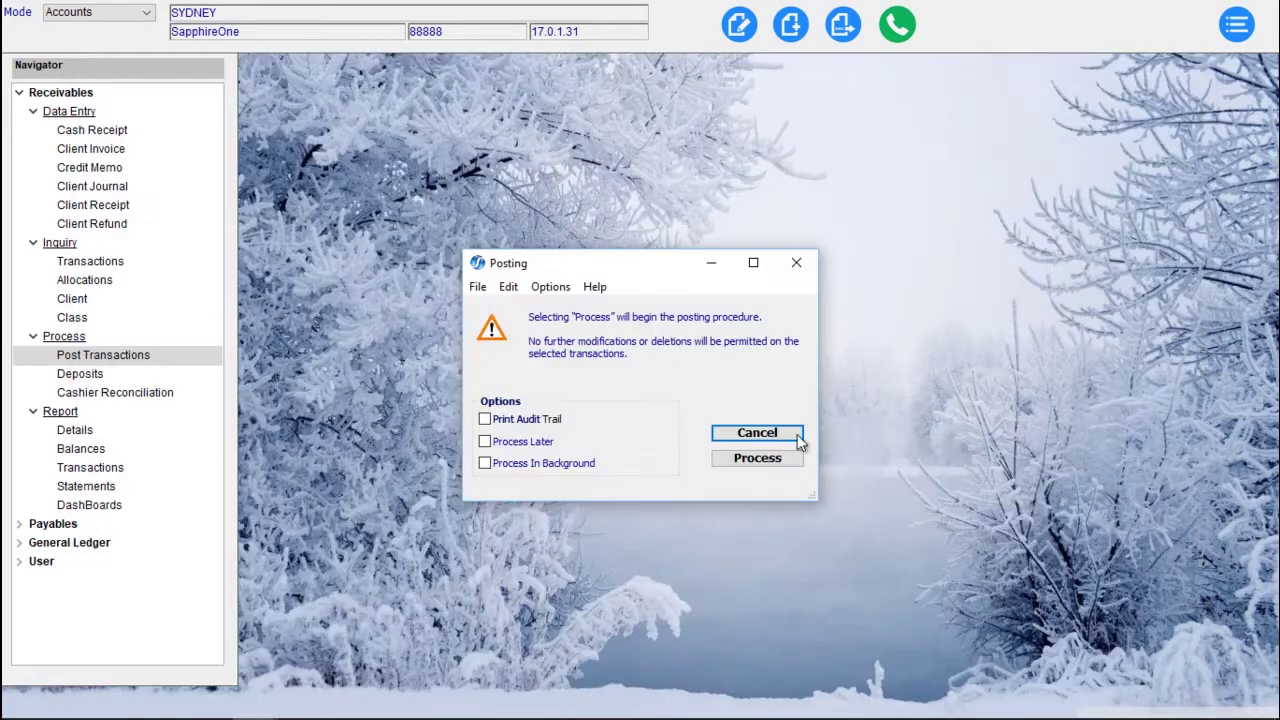
click(744, 464)
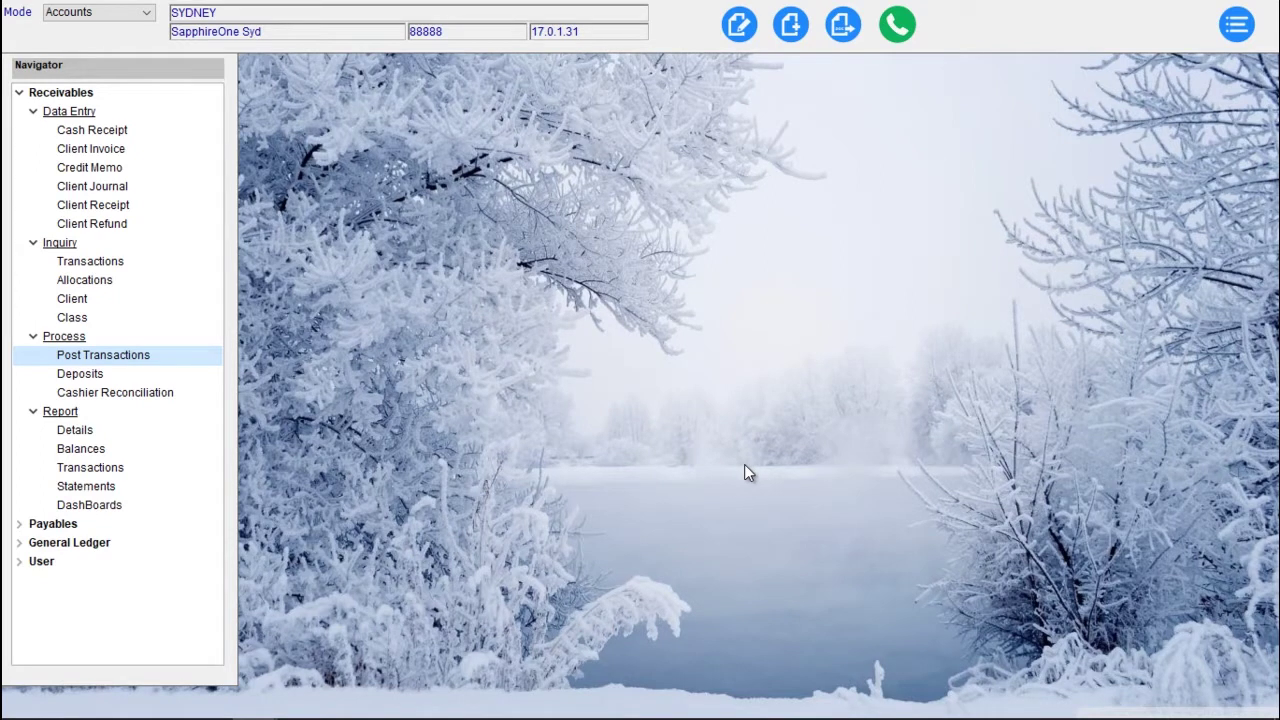
Check the posting status of receipt 888 in the client transactions inquiry and view its details, returning to the list
click(86, 264)
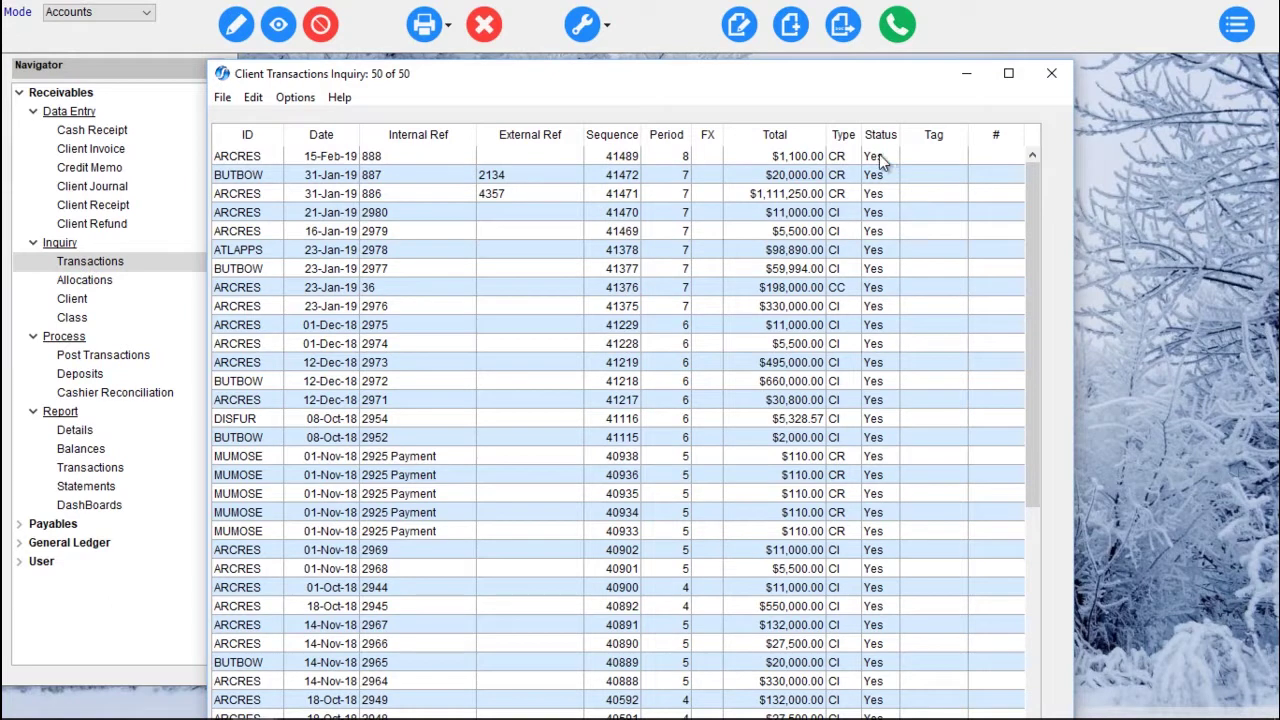
click(879, 156)
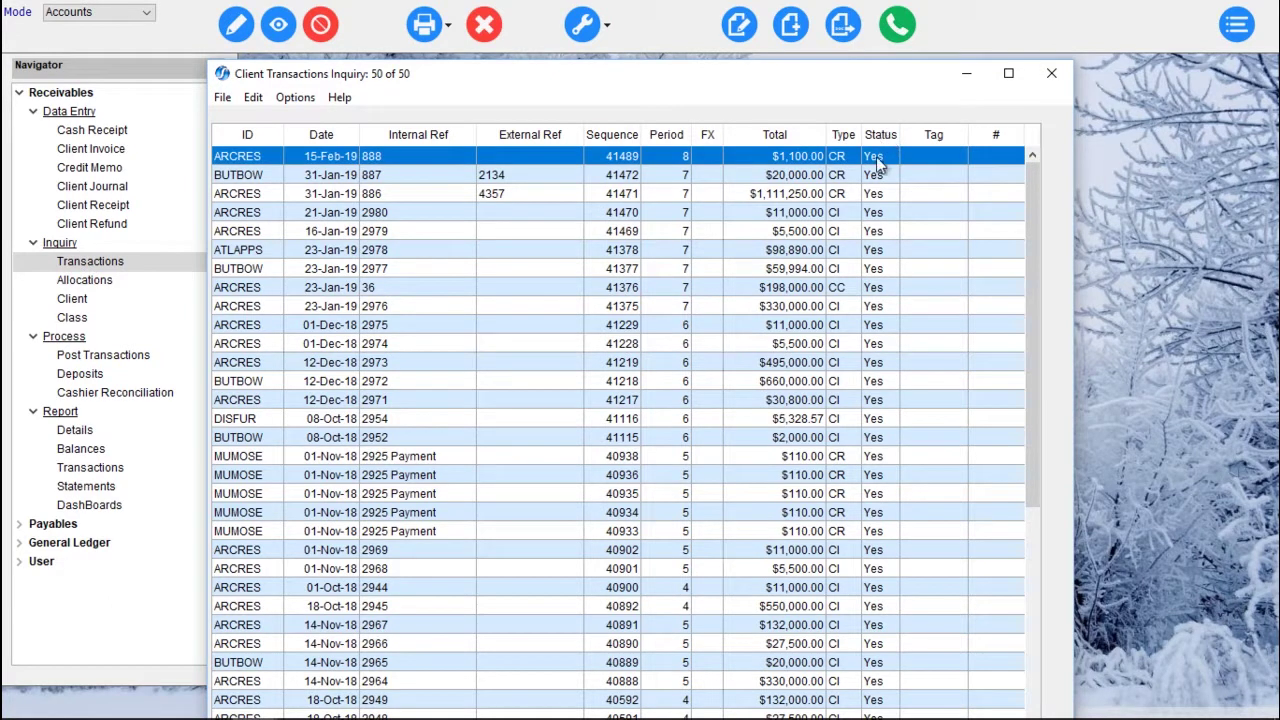
double_click(791, 157)
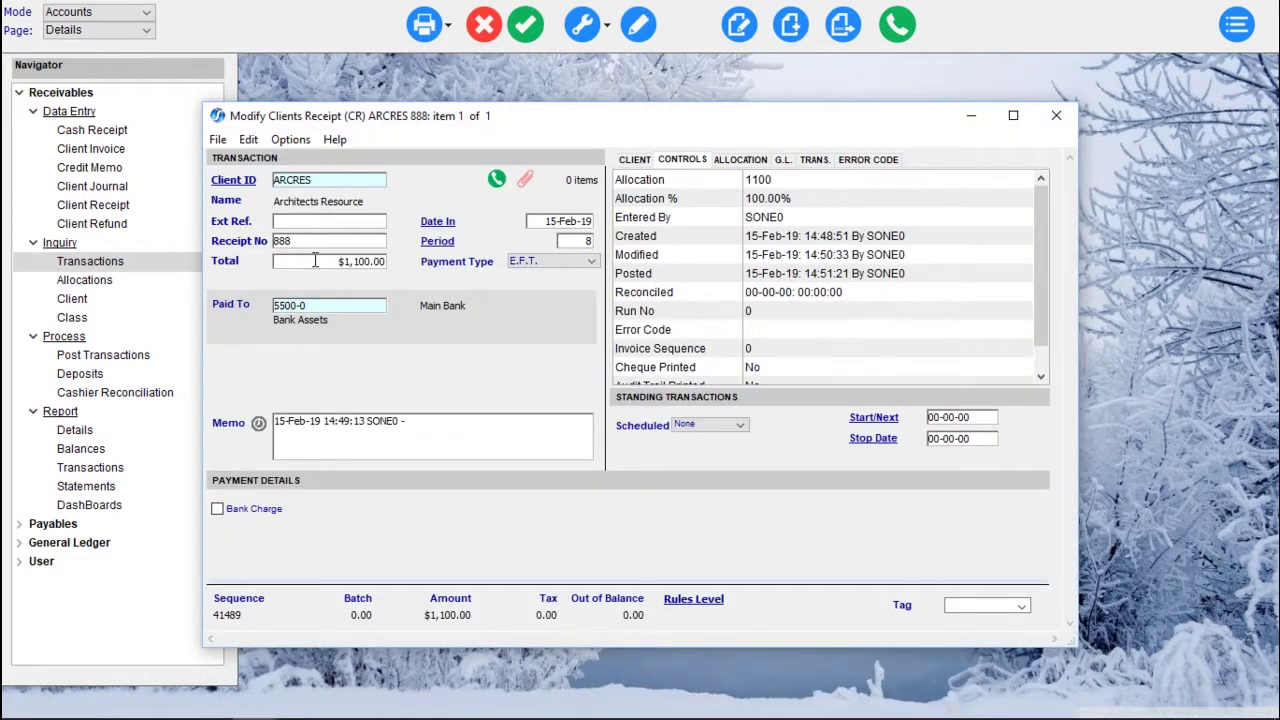
click(527, 26)
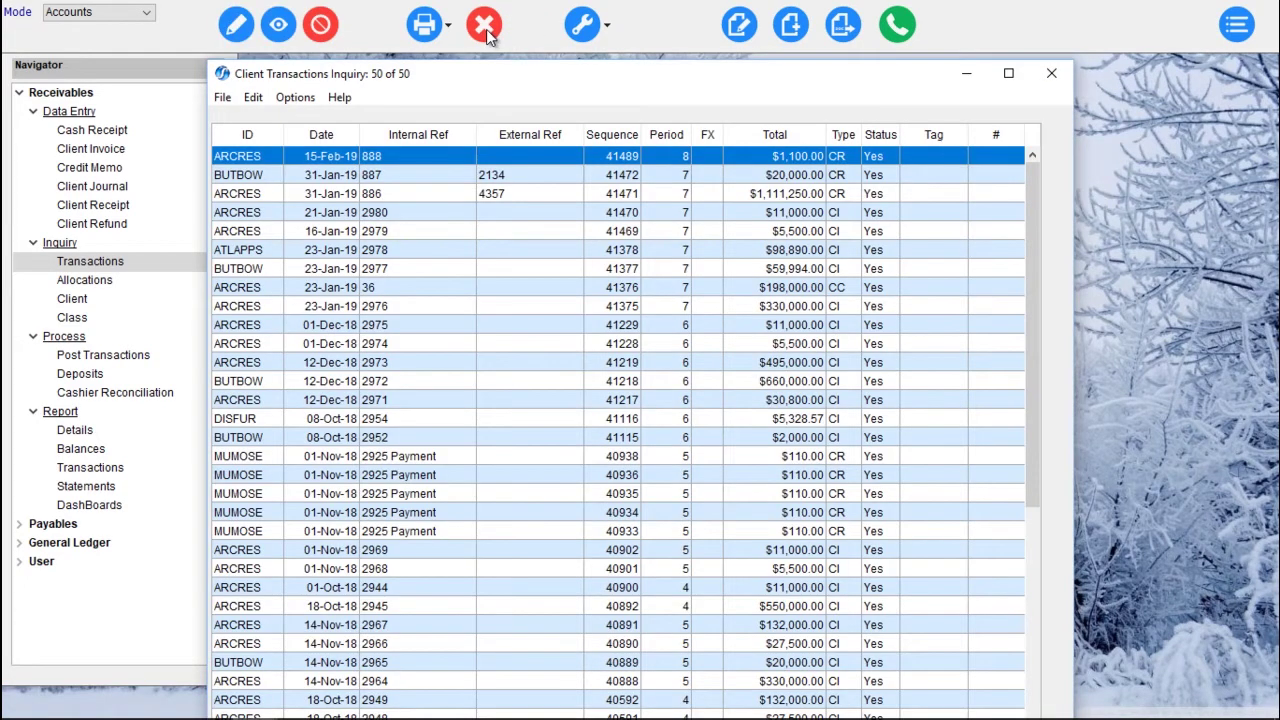
Close the client transactions inquiry and open the General Ledger bank reconciliation for the Main Bank master account
click(486, 24)
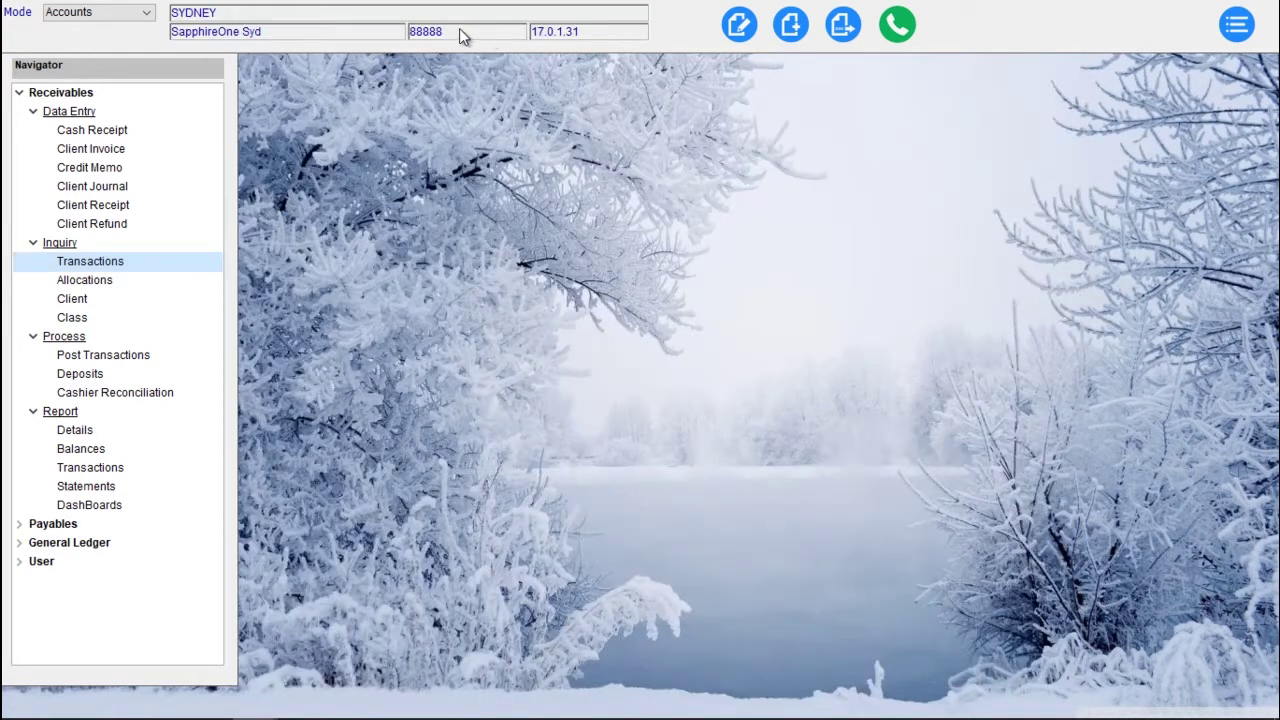
click(20, 93)
click(20, 132)
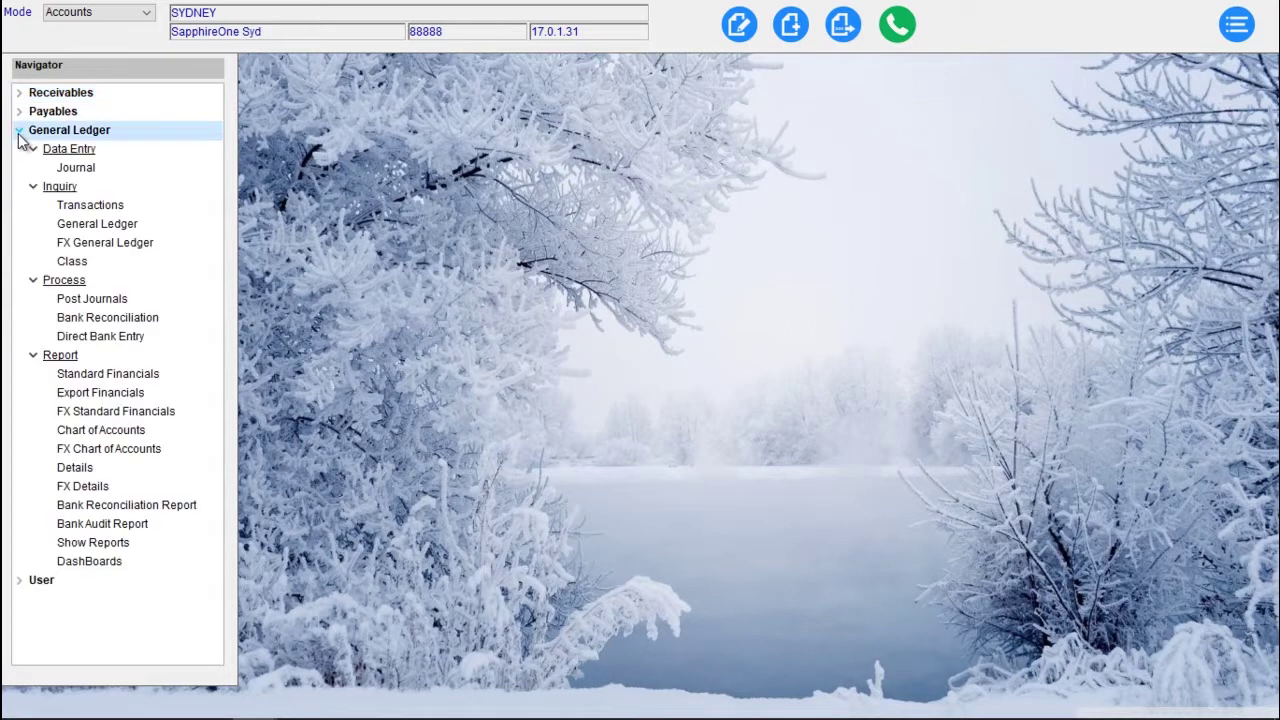
click(98, 318)
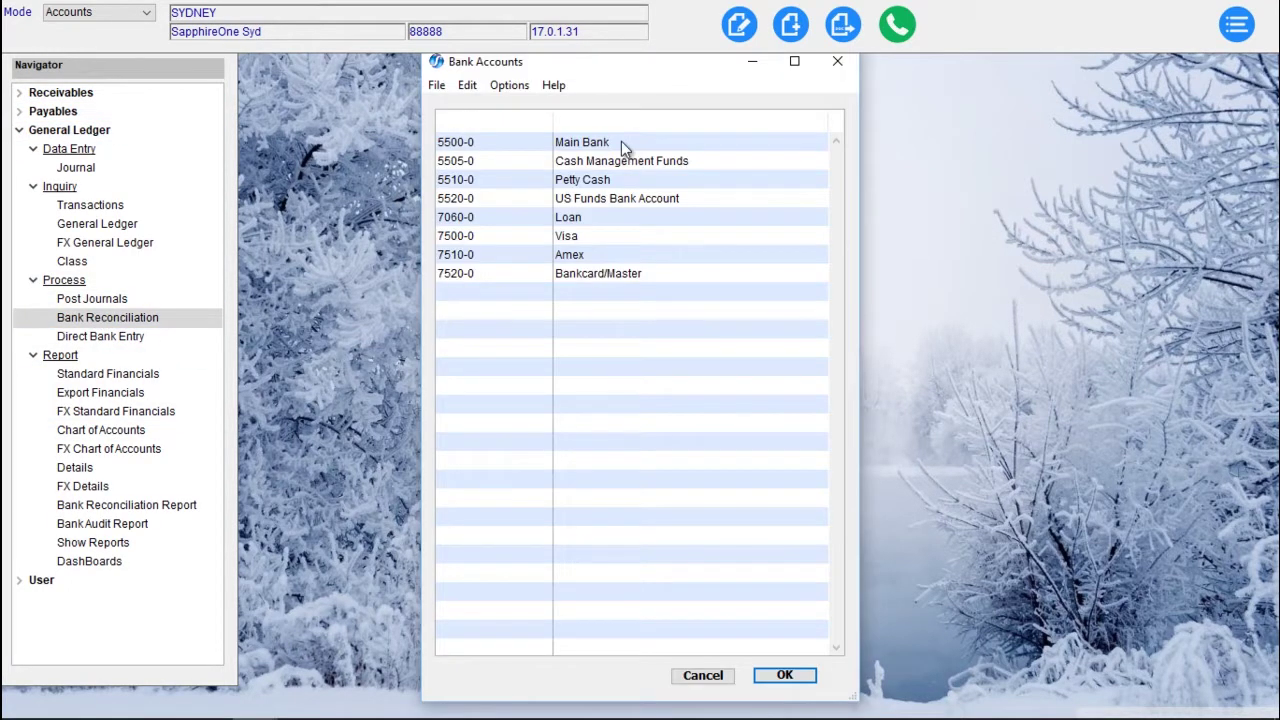
double_click(621, 141)
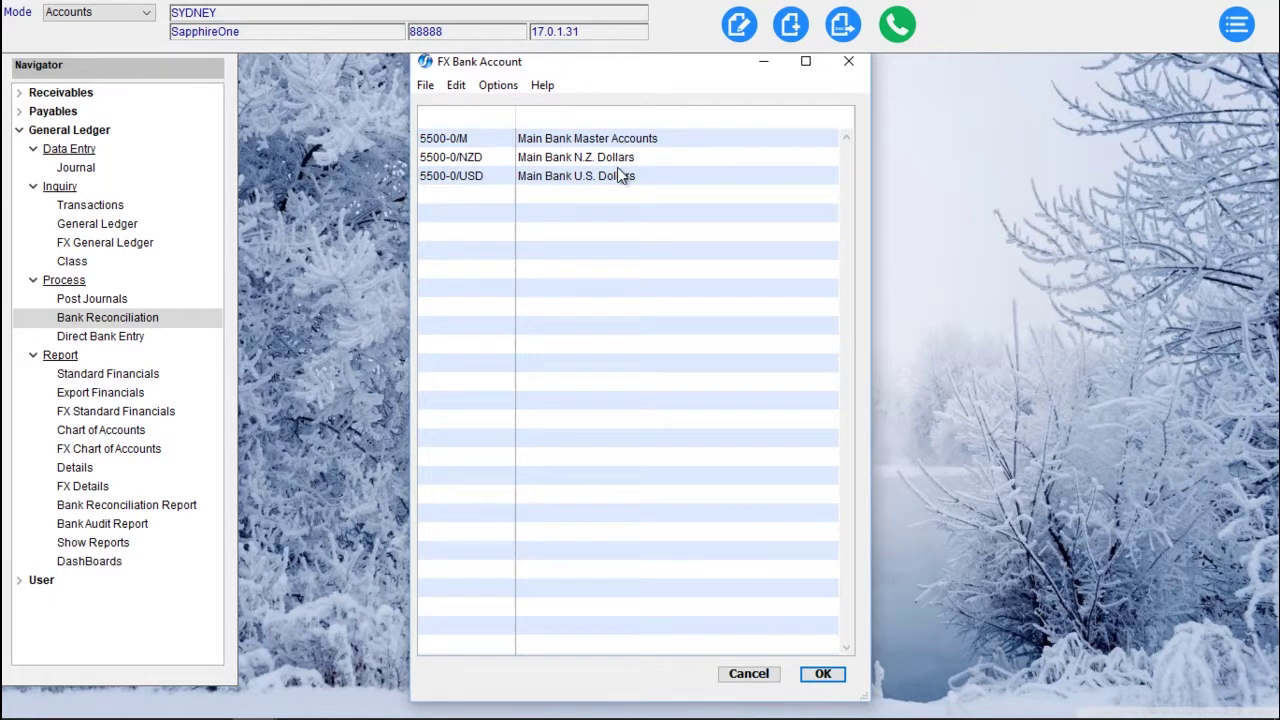
double_click(621, 137)
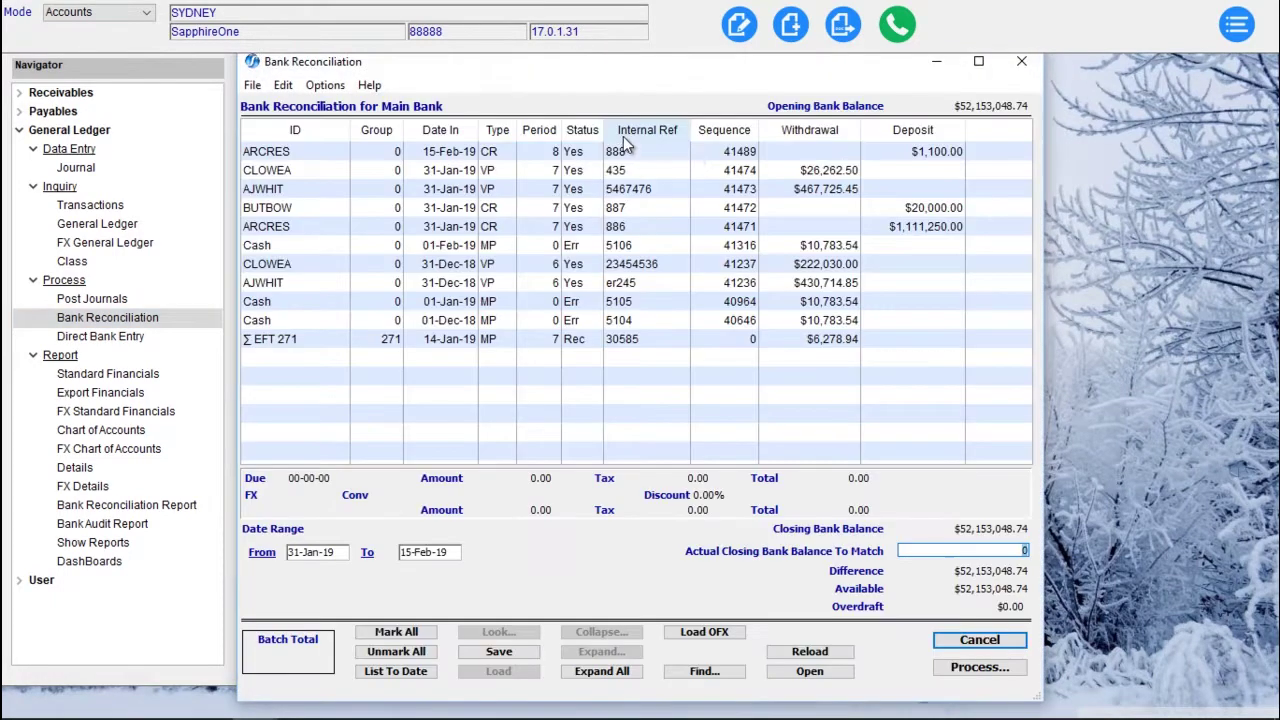
Mark the ARCRES receipt 888 deposit in the Main Bank reconciliation, and cancel the reconciliation without processing it
click(953, 155)
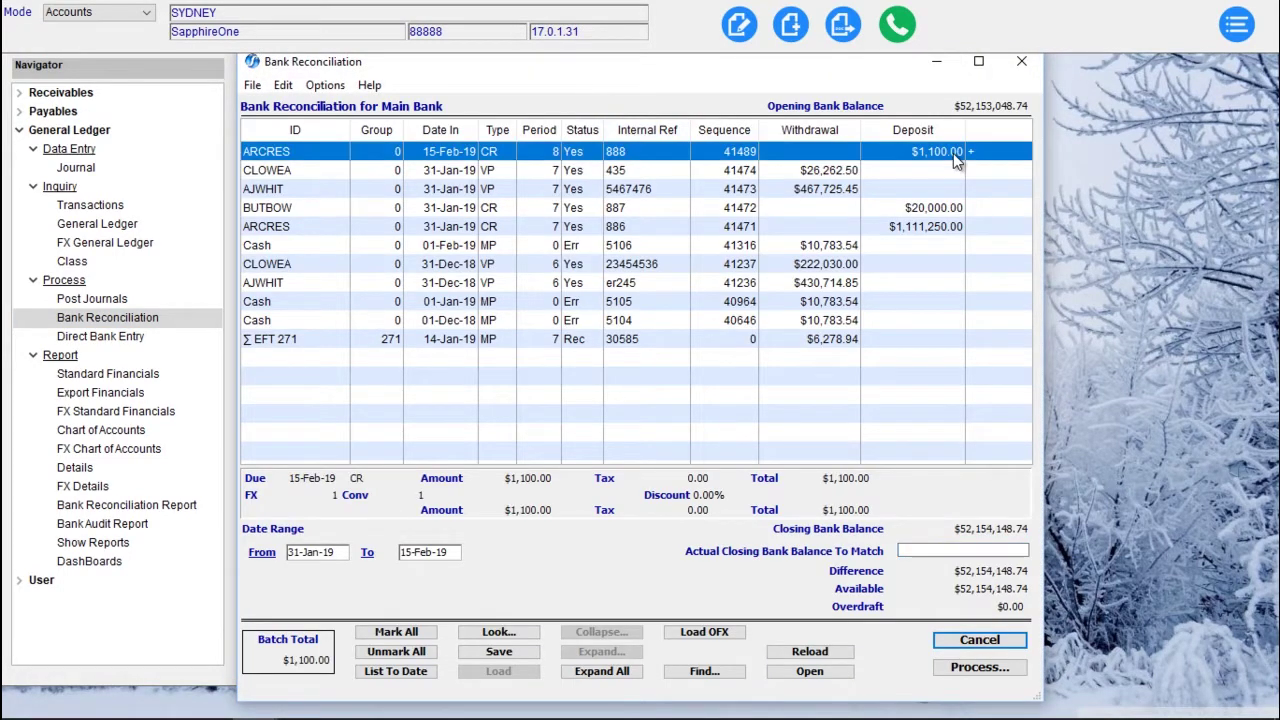
click(972, 641)
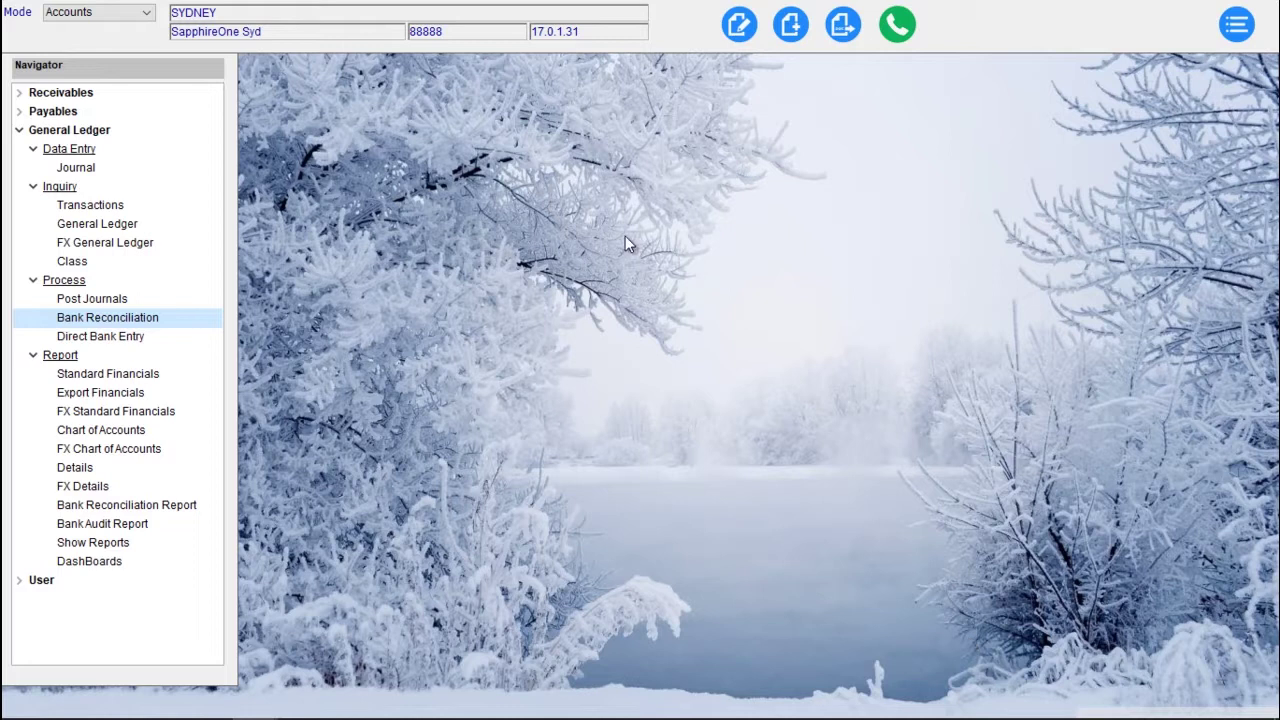
click(19, 131)
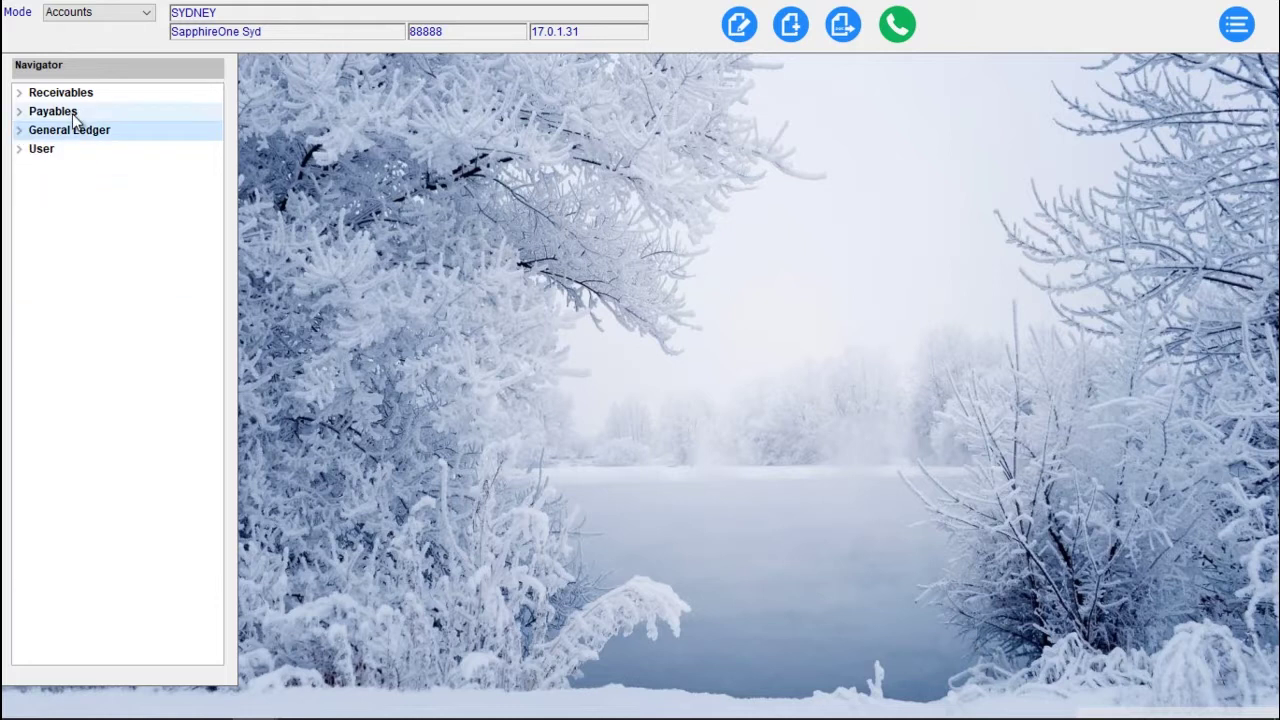
Open the Architects Resource (ARCRES) record from the Receivables client inquiry and show its Credit Control page
click(16, 93)
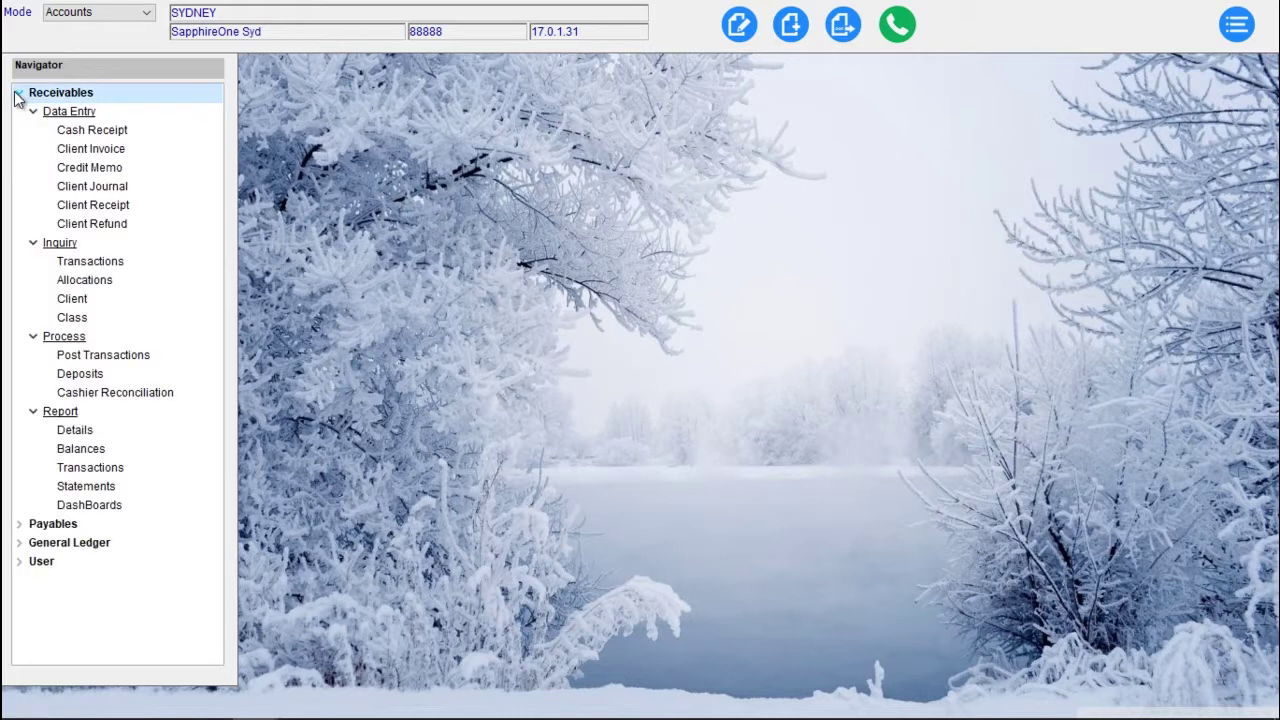
double_click(78, 302)
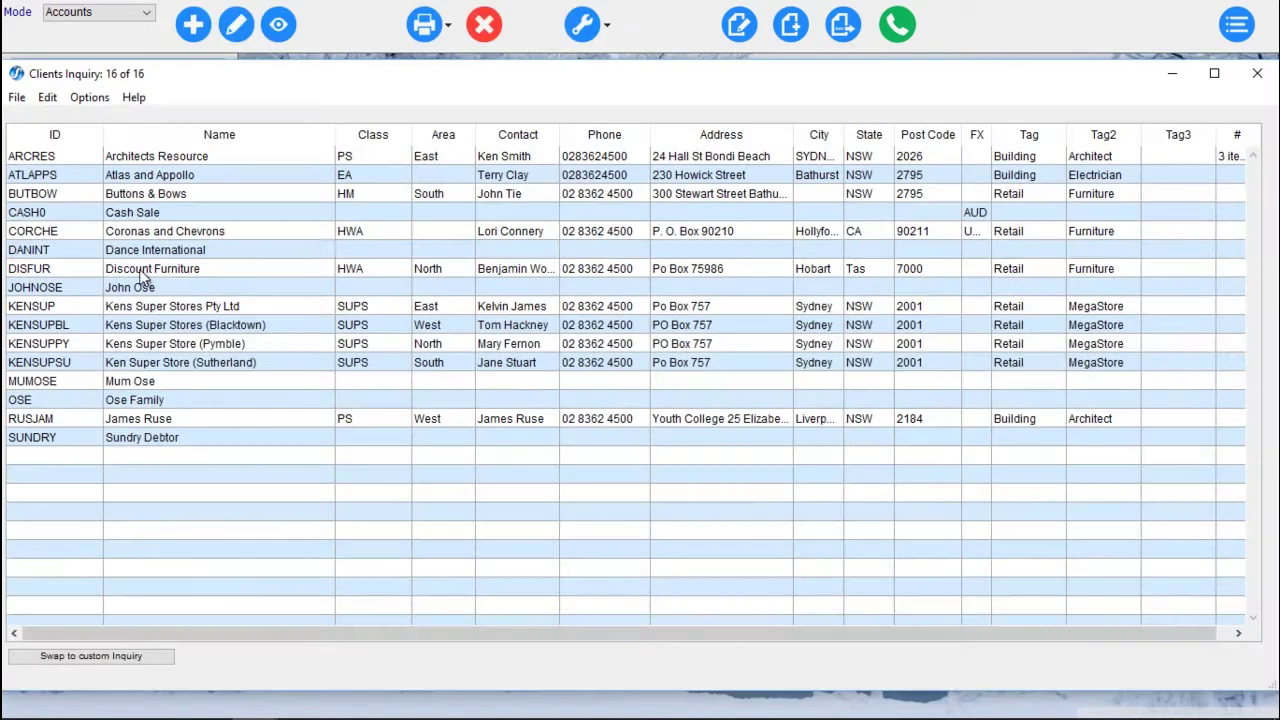
double_click(142, 157)
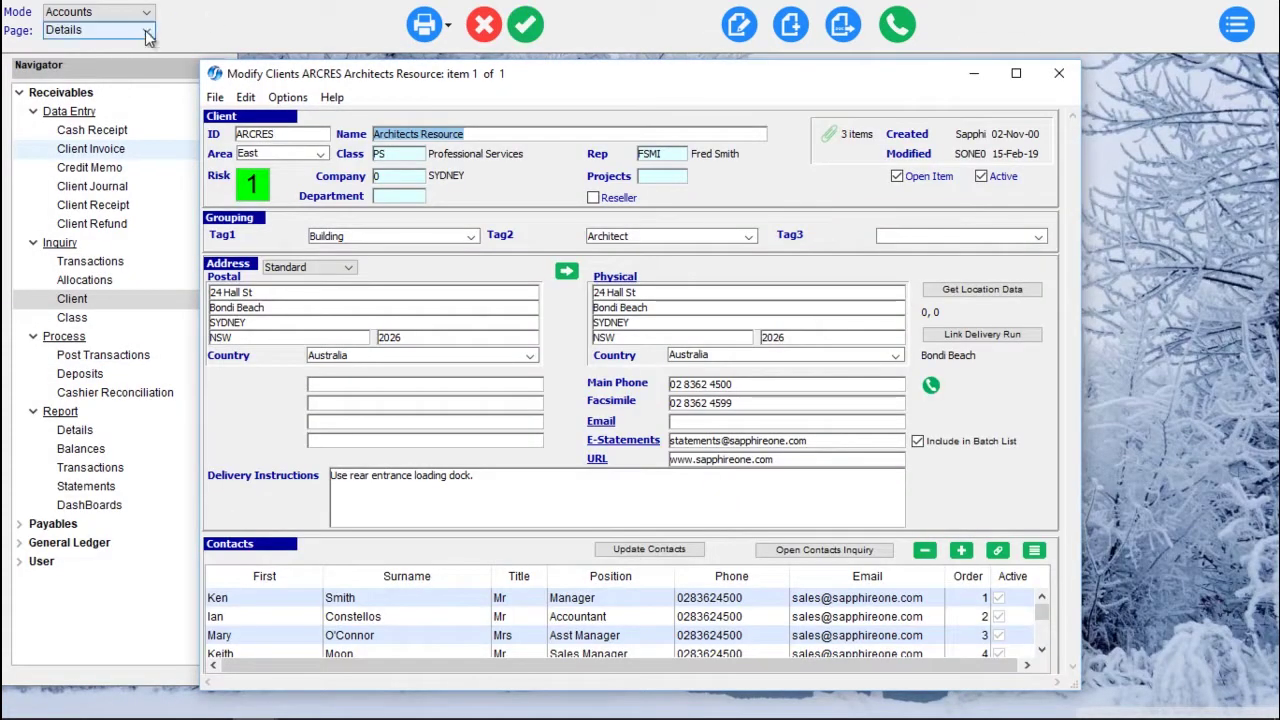
click(146, 30)
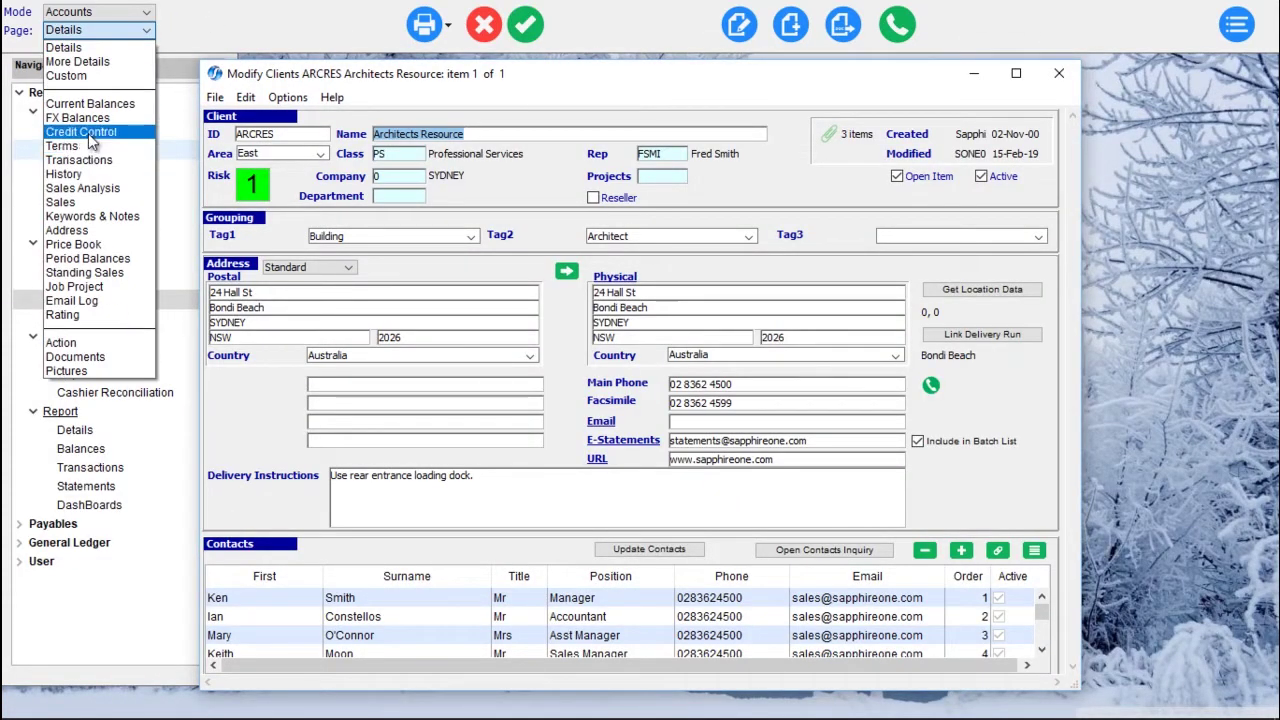
click(88, 131)
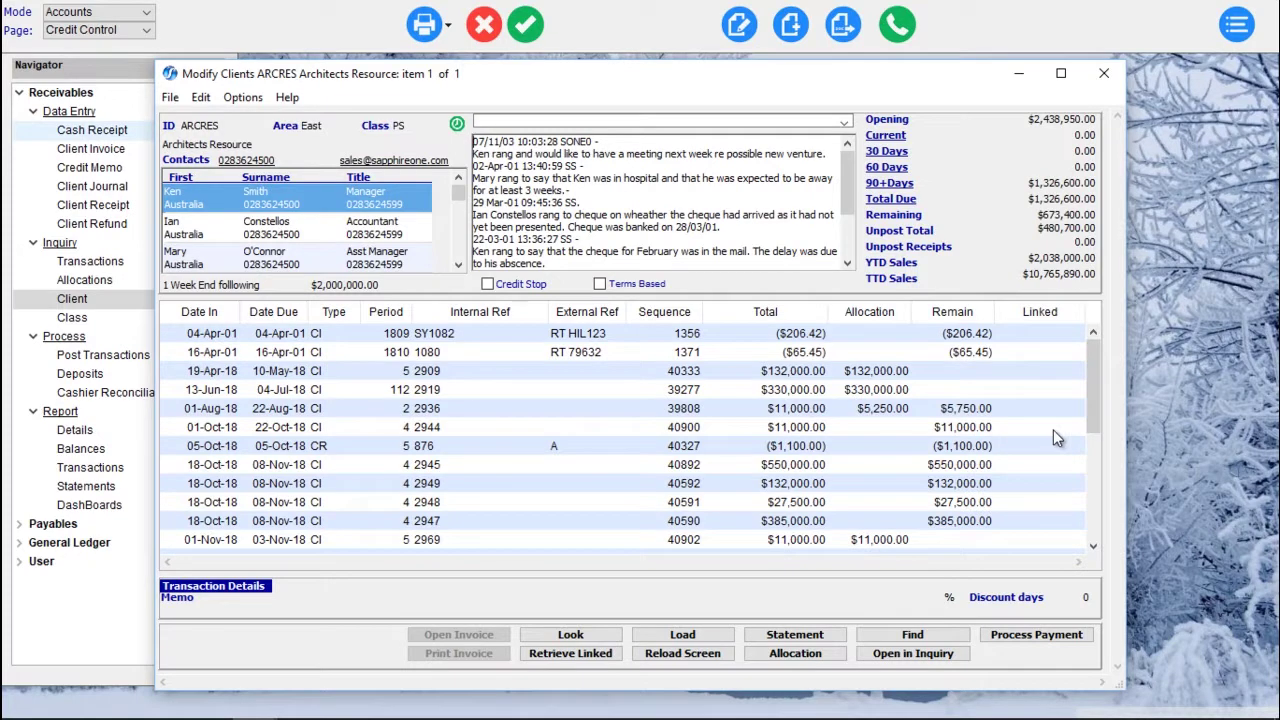
Review the totals, allocations and remaining amounts of the client's transactions, and select invoice 2909 to check its linked amount
scroll(1021, 449, down, 5)
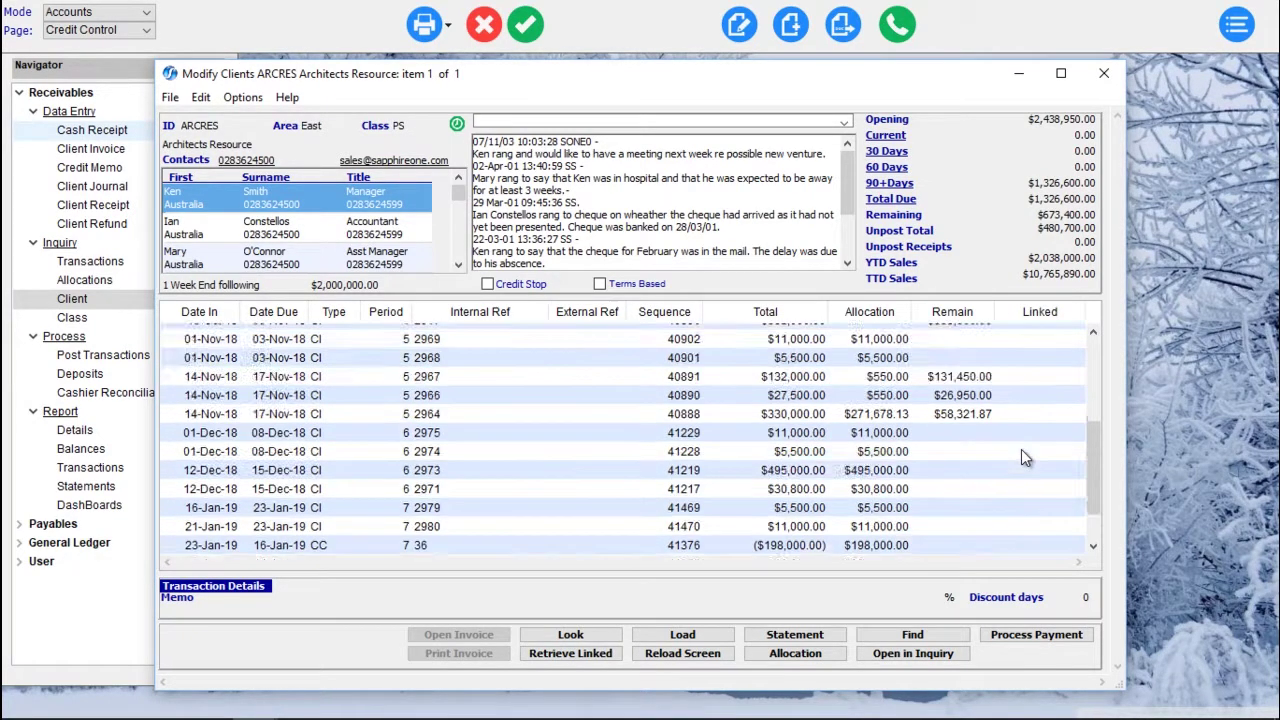
scroll(1021, 458, up, 5)
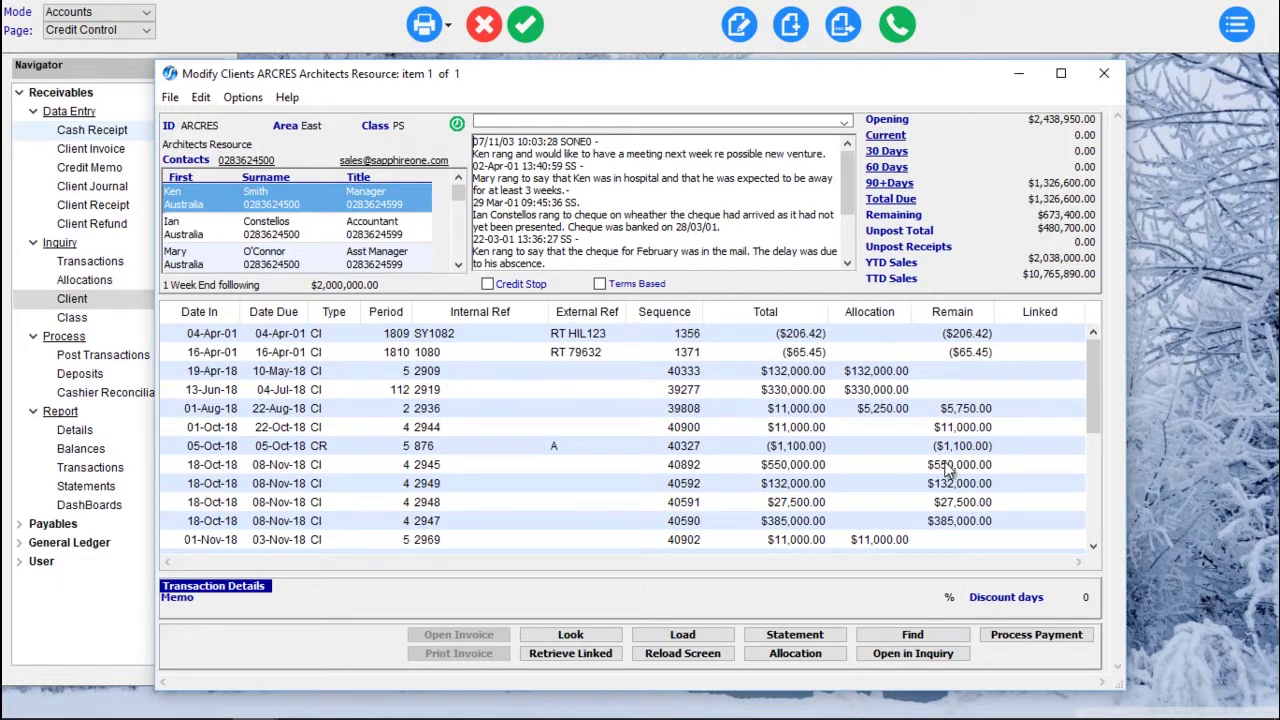
scroll(967, 480, down, 8)
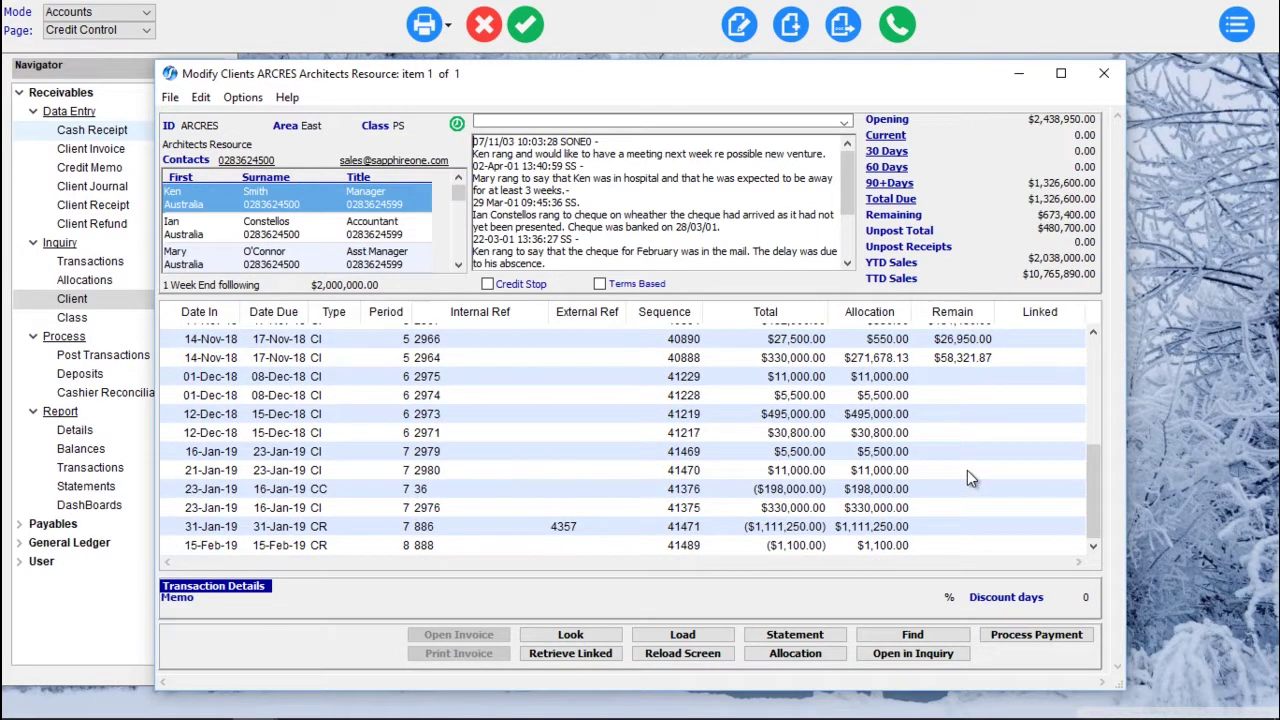
scroll(967, 470, up, 8)
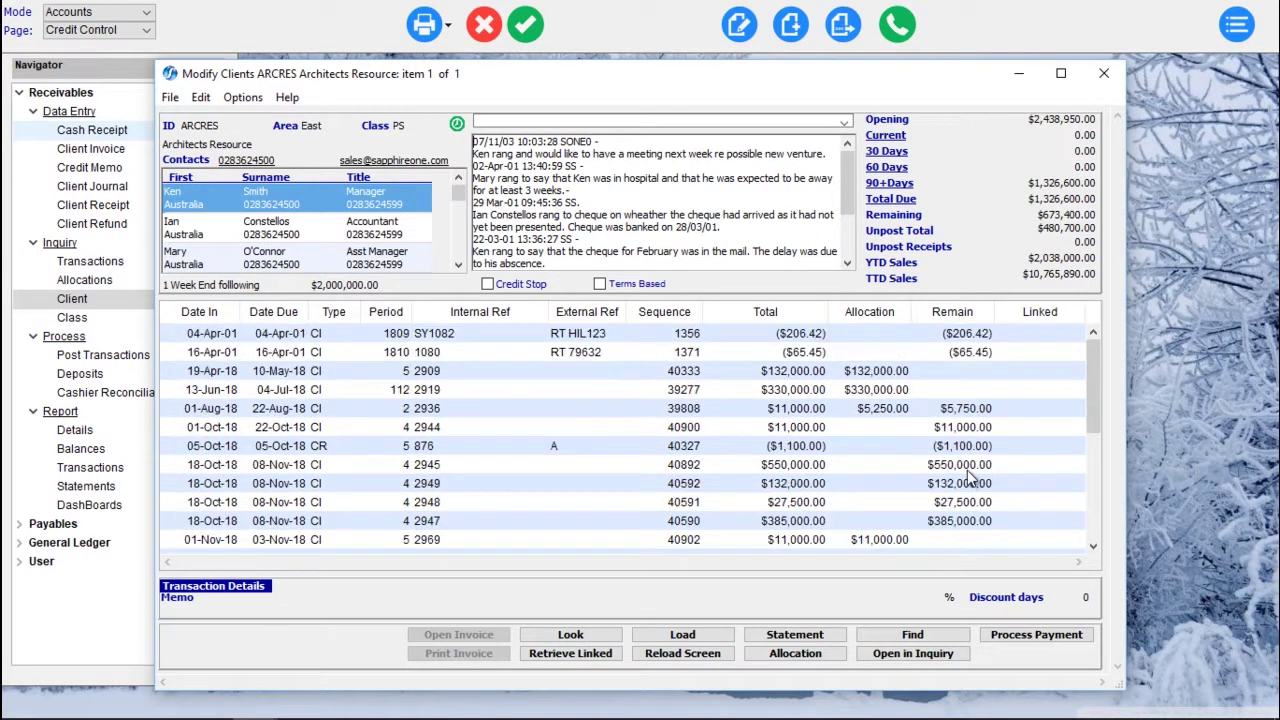
click(300, 352)
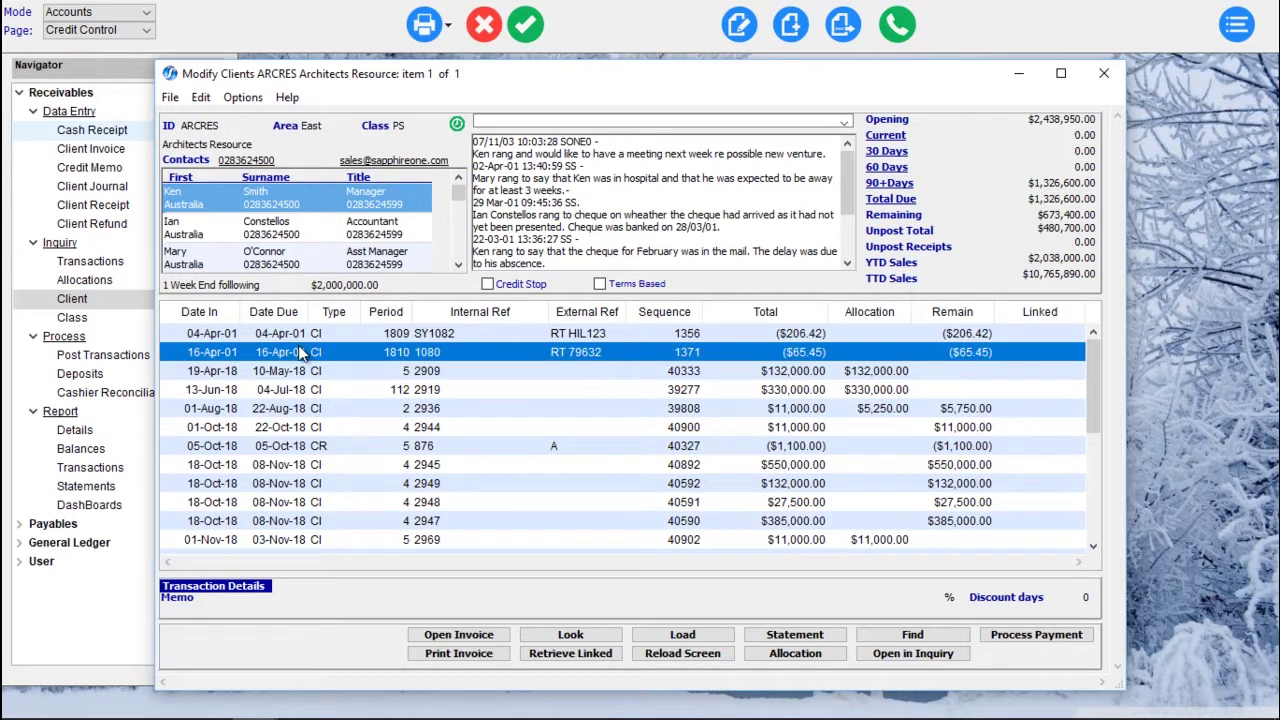
click(817, 377)
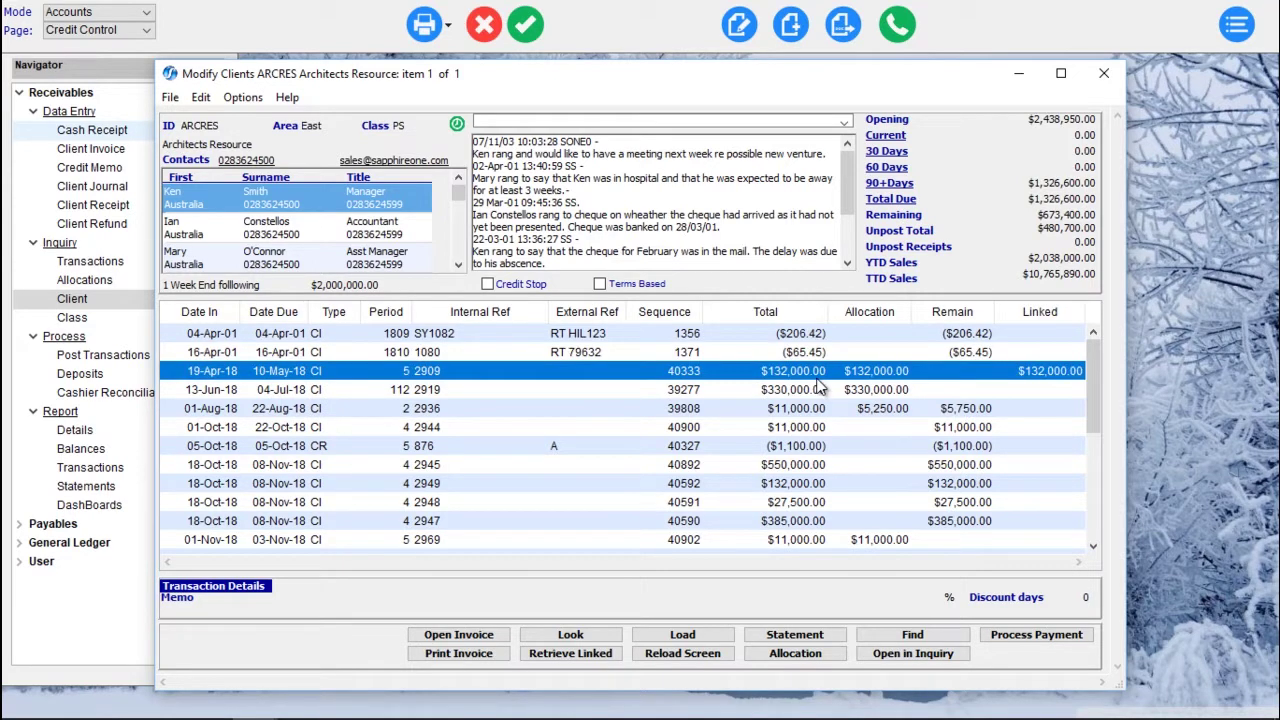
Open the client's transactions in a history inquiry and view the details of receipt 888, returning to the list
click(918, 655)
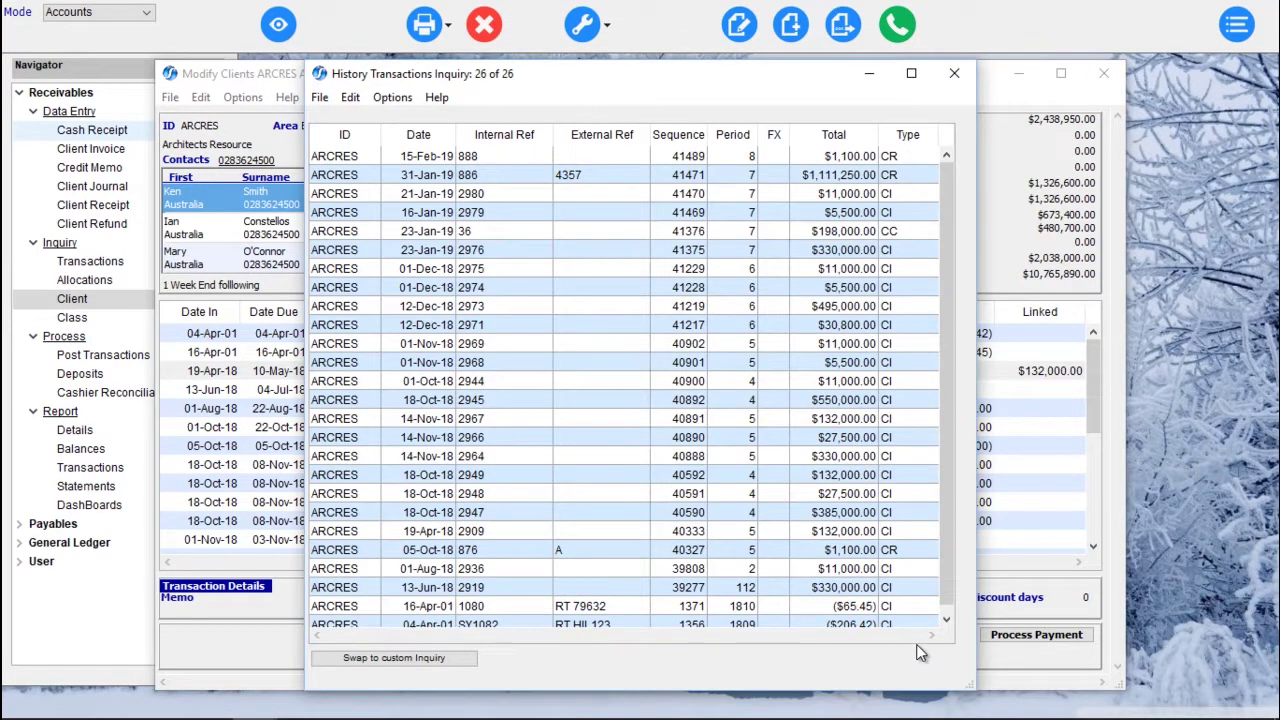
click(418, 160)
double_click(418, 165)
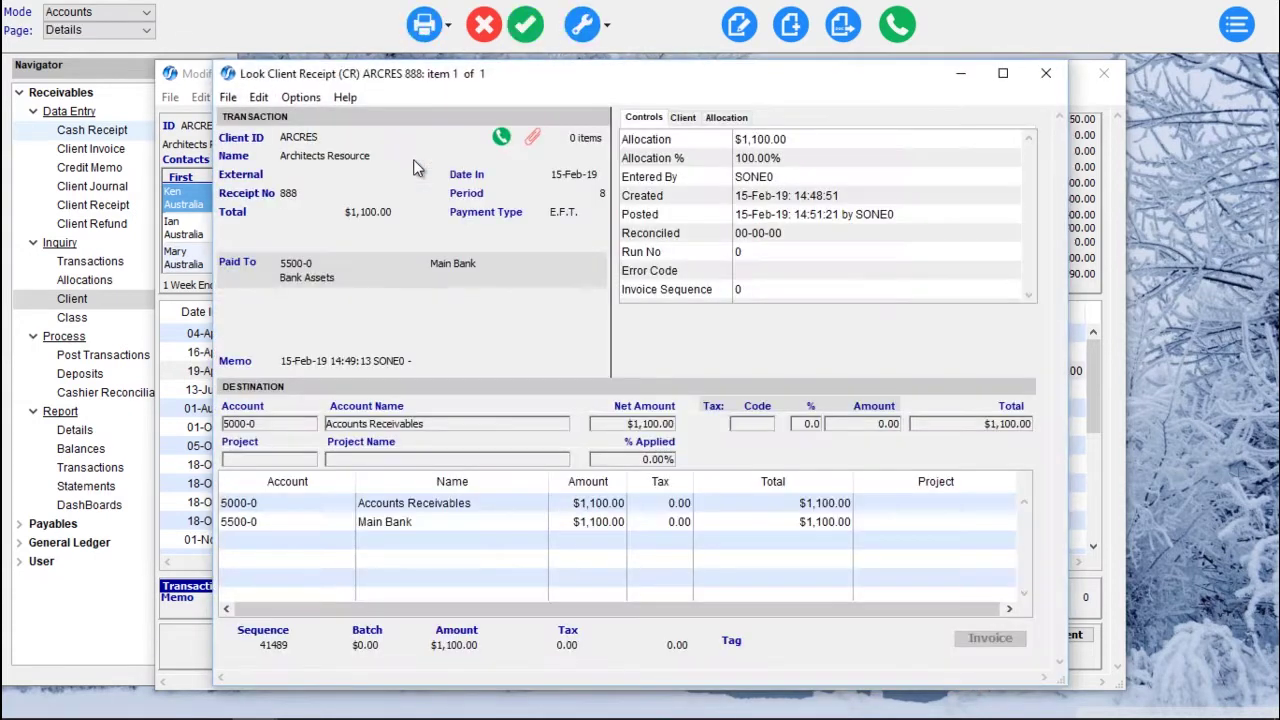
click(525, 28)
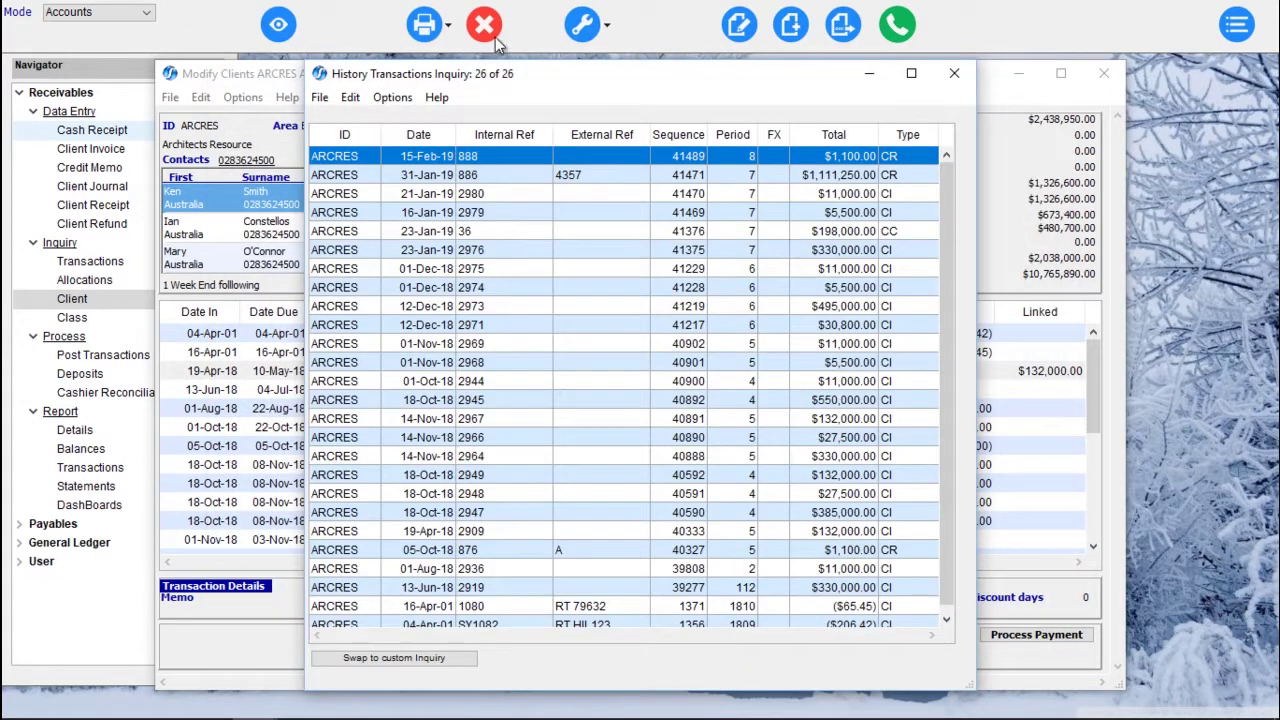
Close the history transactions inquiry, the ARCRES client record and the clients inquiry
click(484, 28)
click(484, 28)
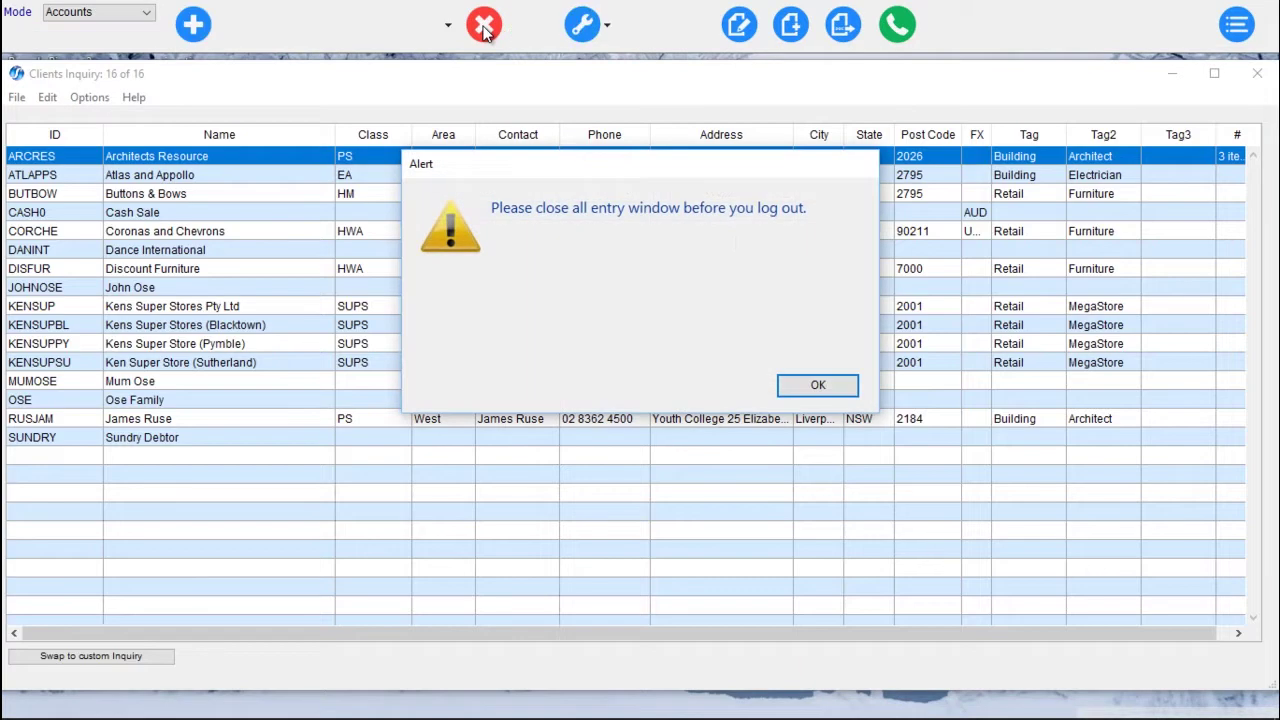
click(850, 386)
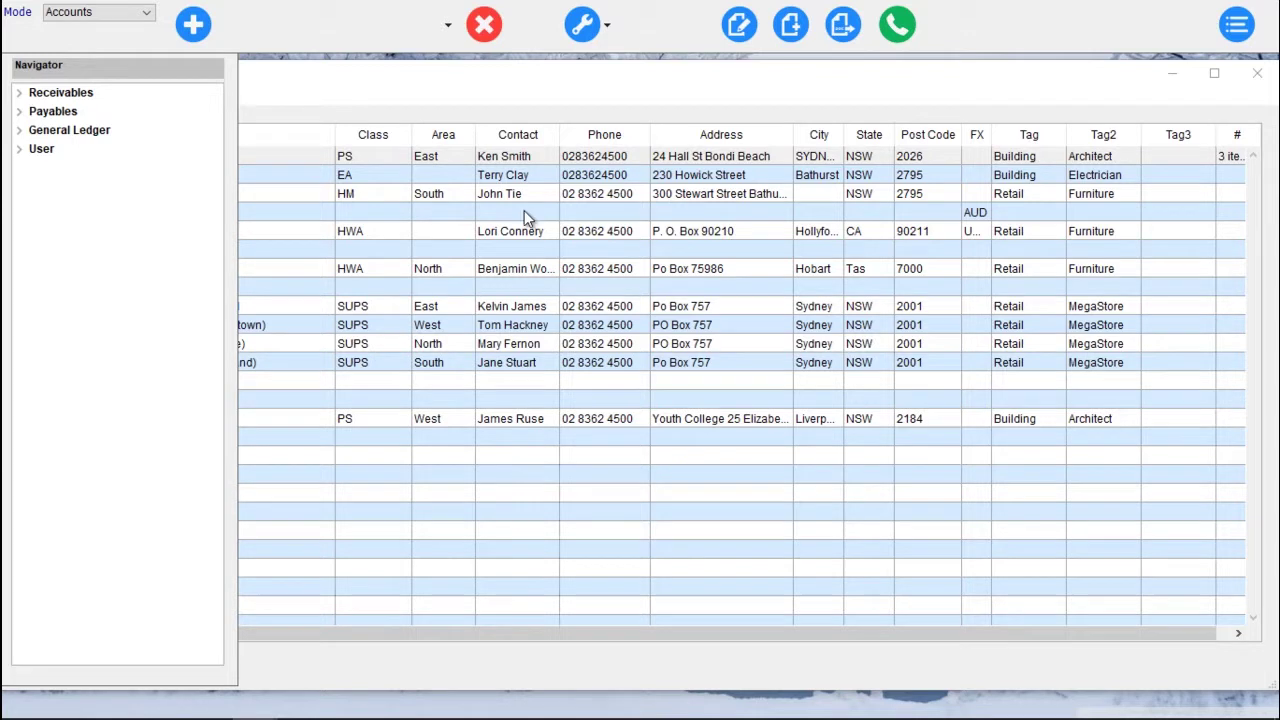
click(1252, 78)
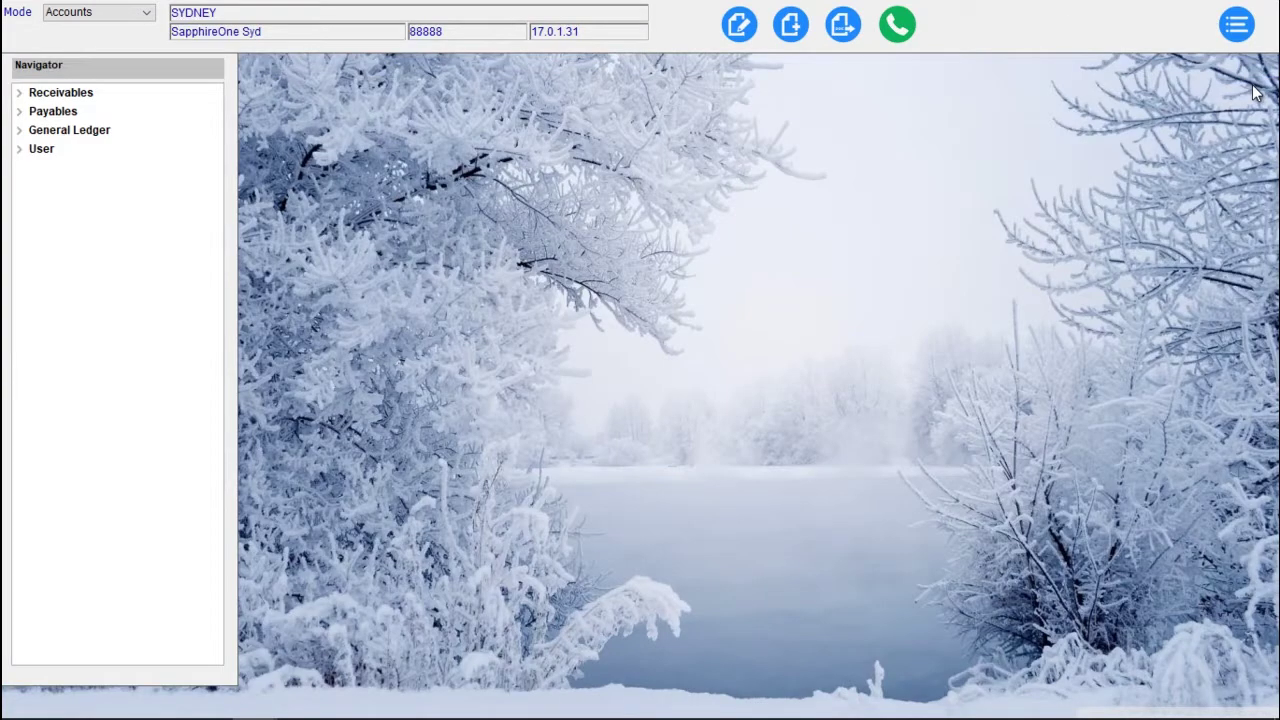